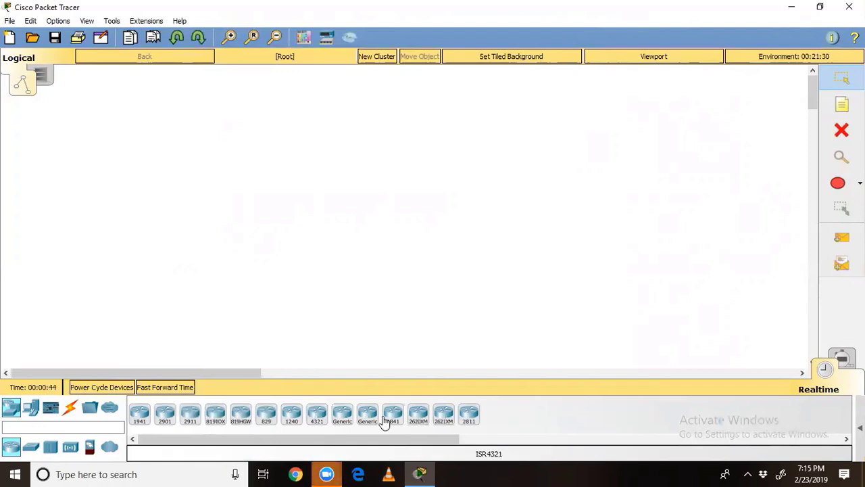
Step: Place Router0 and Router1 (2621XM) side by side, with a 2950-24 switch under each
left_click_drag(443, 412, 230, 156)
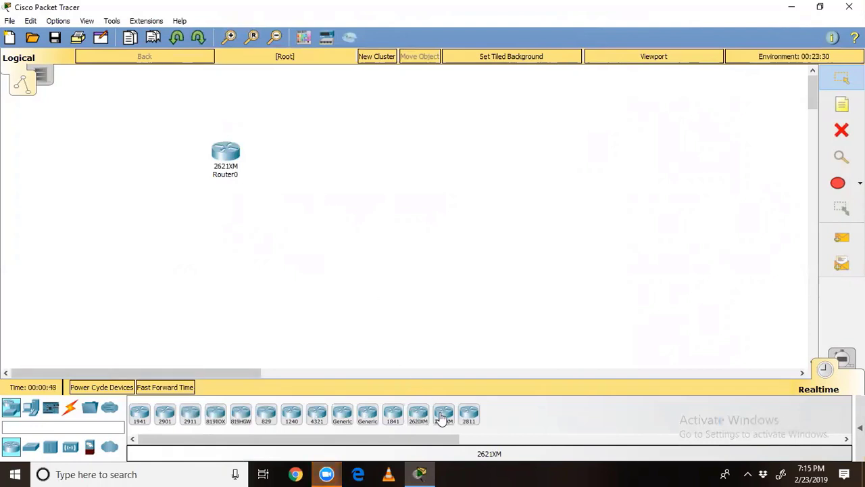
left_click_drag(443, 414, 501, 152)
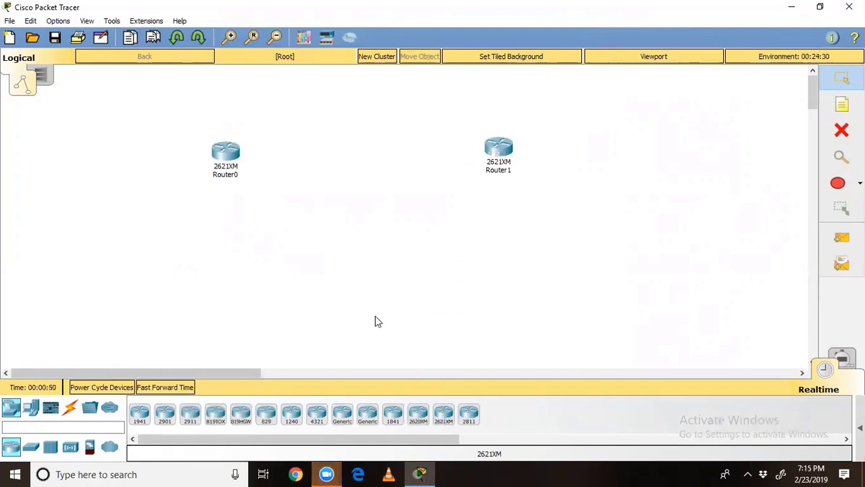
left_click(28, 446)
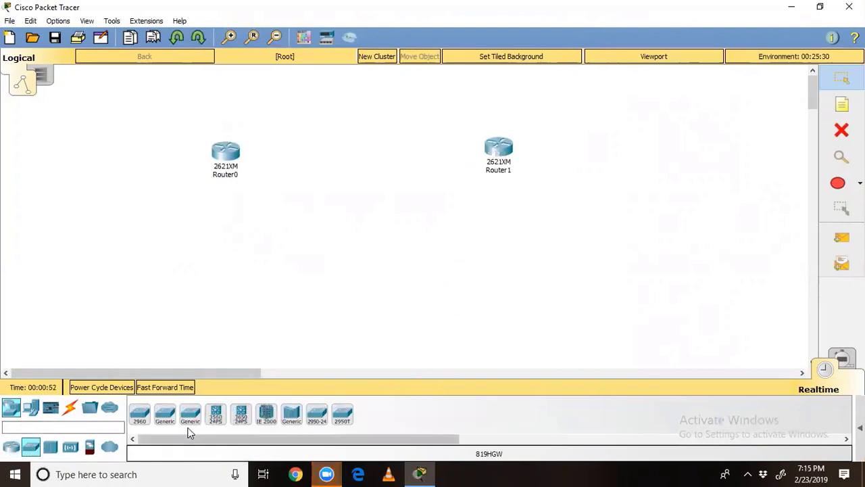
left_click_drag(327, 418, 230, 265)
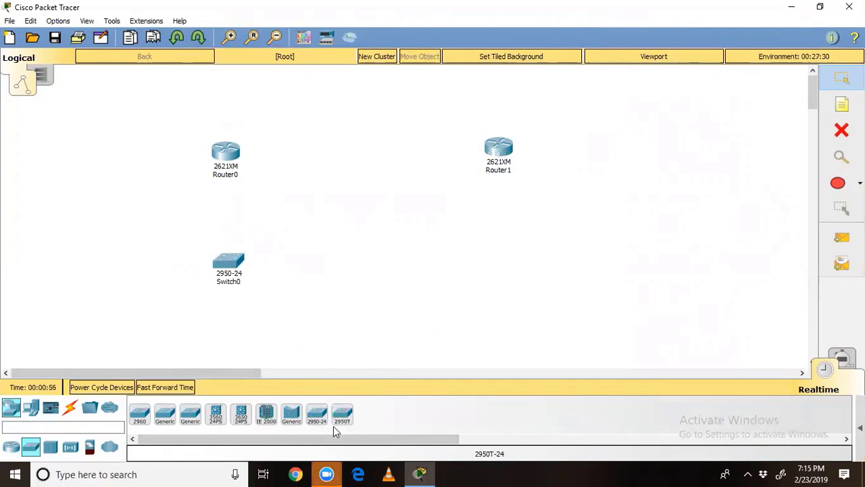
left_click_drag(500, 253, 500, 253)
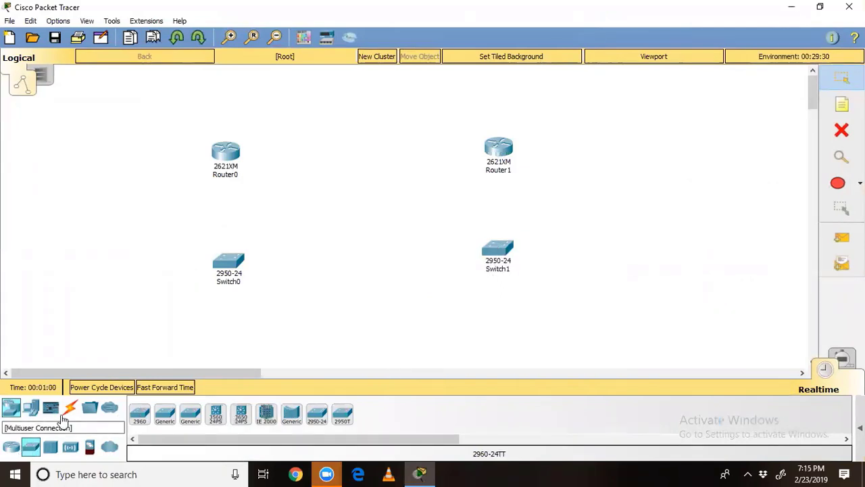
Step: Place generic PCs PC0–PC2 under Switch0 and PC3–PC4 under Switch1
left_click(31, 408)
left_click(138, 415)
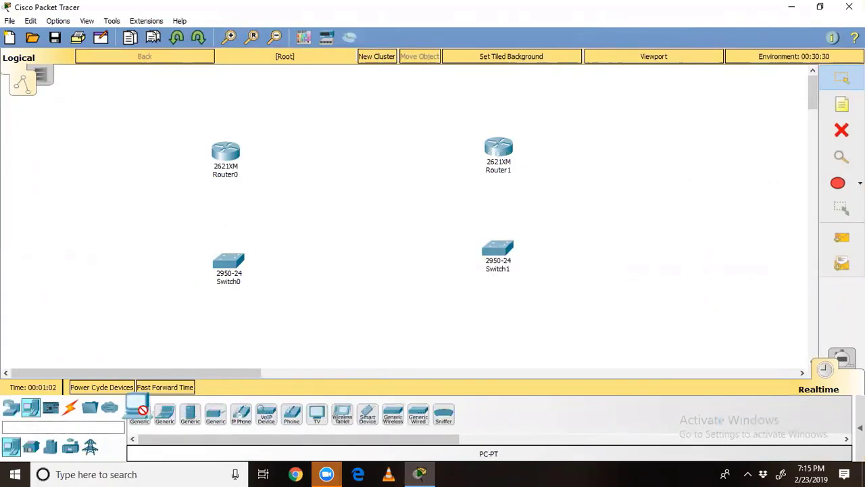
left_click(155, 331)
left_click(138, 416)
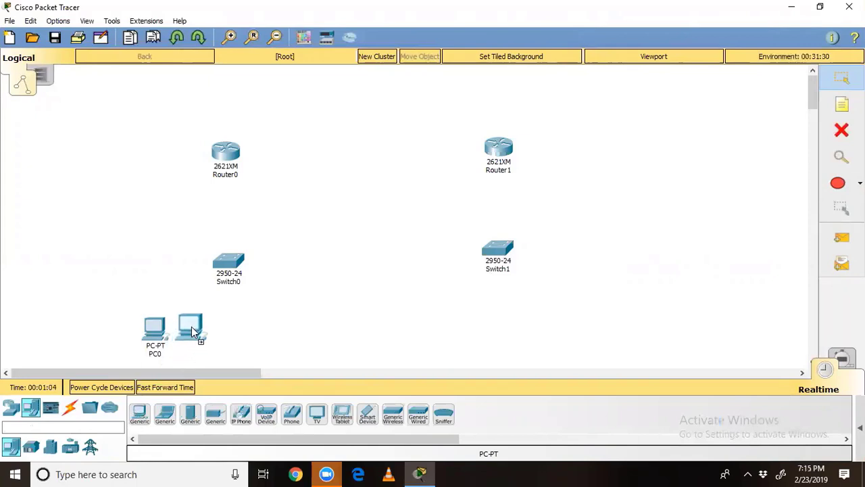
left_click(141, 423)
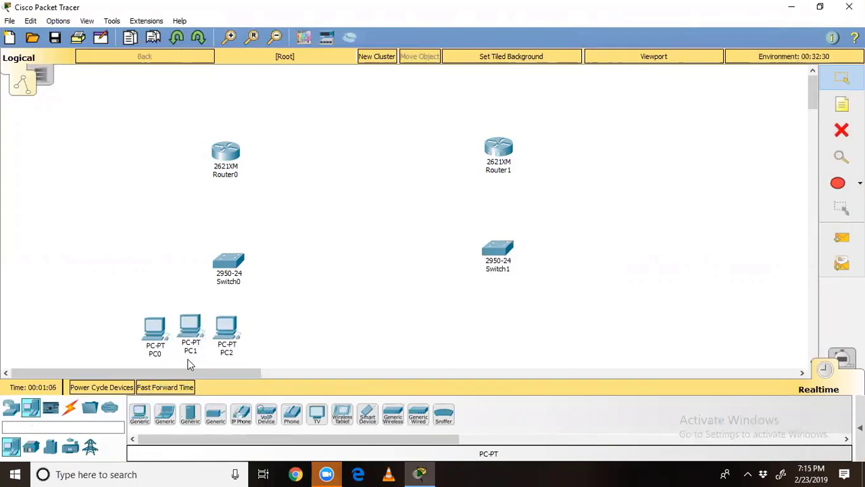
left_click(139, 414)
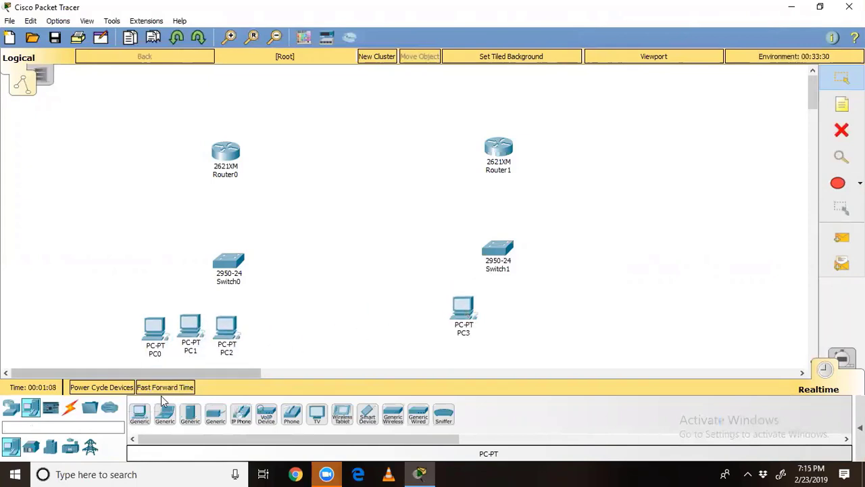
left_click(511, 308)
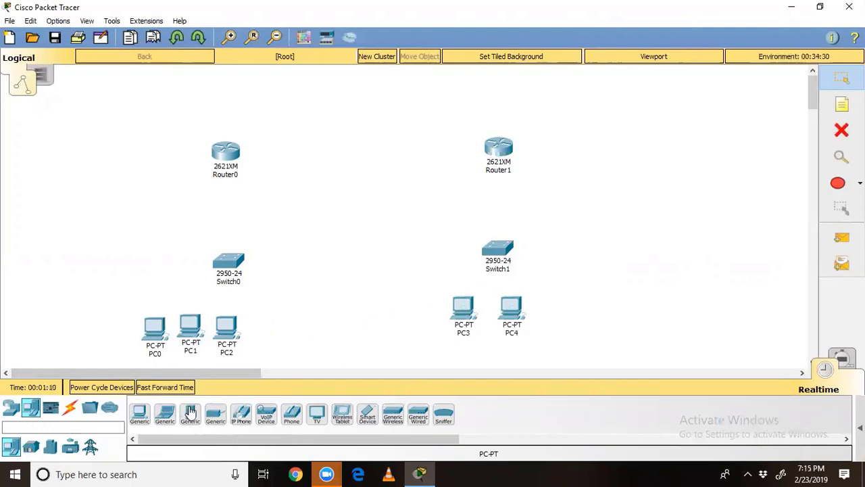
Step: Add a generic server, Server0, right of PC4 and open its window
left_click(190, 414)
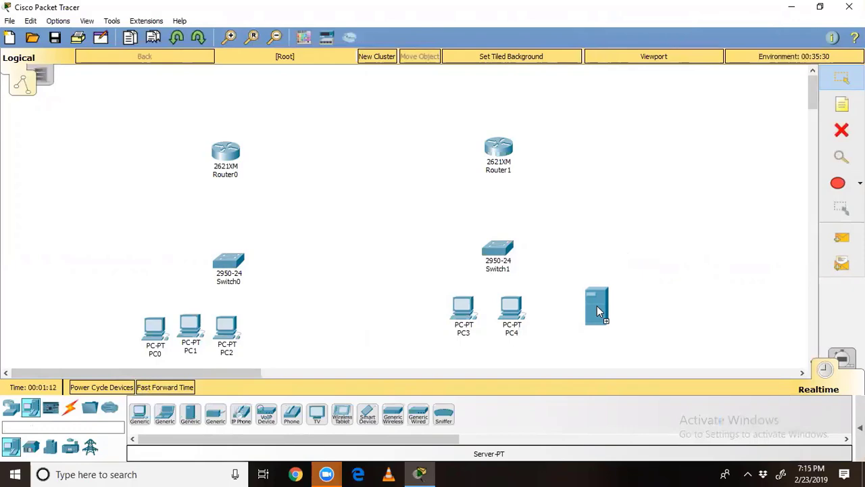
left_click(601, 304)
left_click(600, 304)
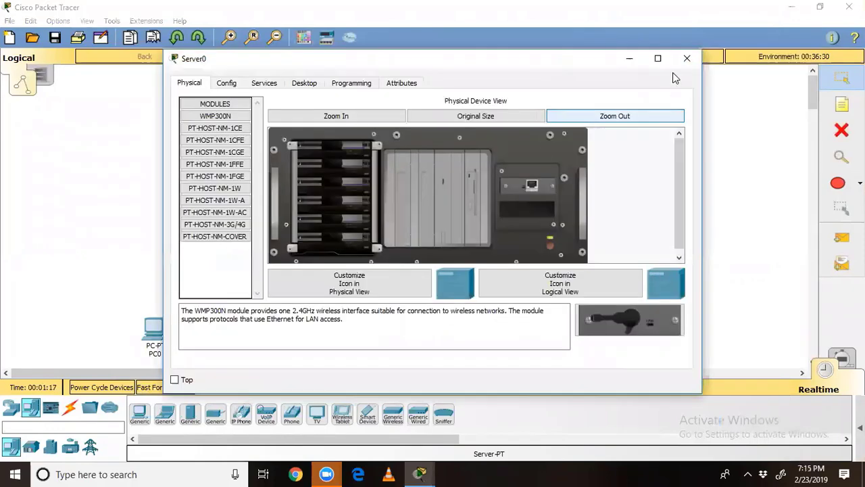
Step: Close Server0's window and shift all ten devices up and to the right
left_click(686, 59)
left_click_drag(80, 120, 272, 352)
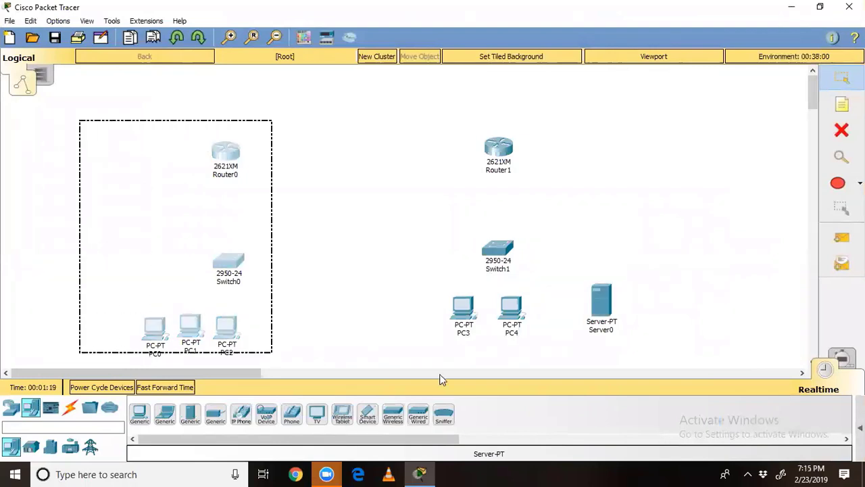
left_click_drag(440, 375, 705, 389)
left_click_drag(504, 311, 521, 270)
left_click(132, 206)
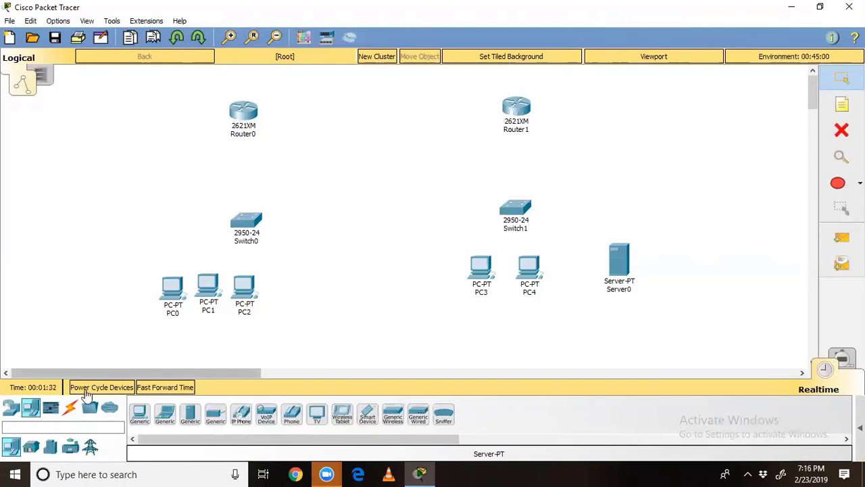
Step: Cable PC0's FastEthernet0 to Switch0's FastEthernet0/2 with a copper straight-through cable
left_click(71, 409)
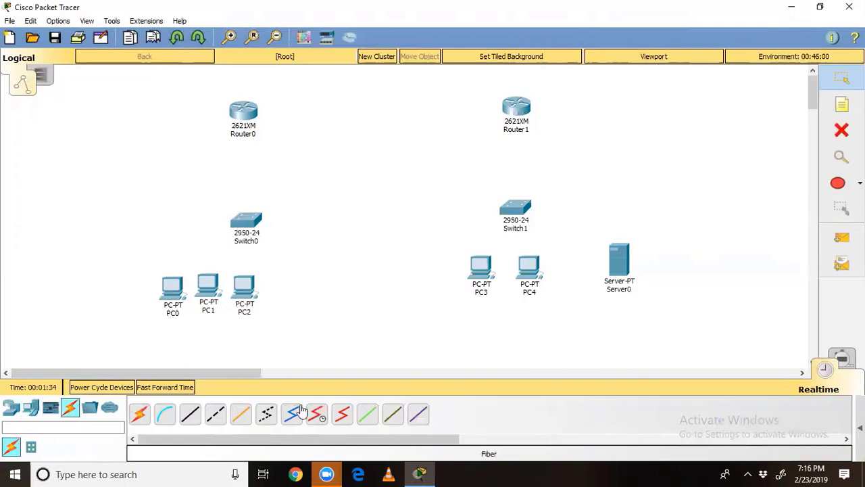
left_click(190, 415)
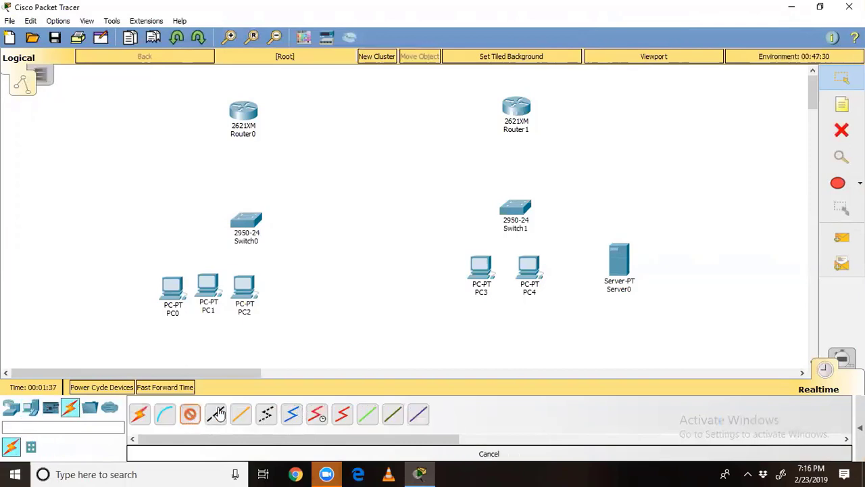
left_click(172, 283)
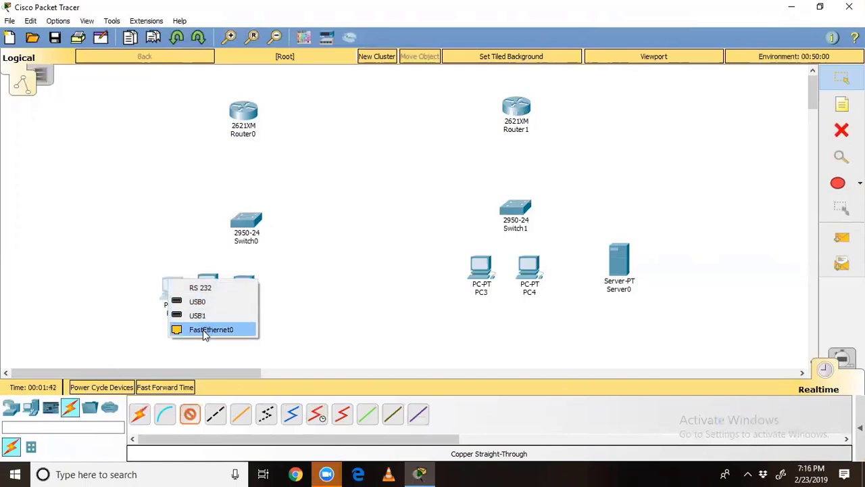
left_click(747, 474)
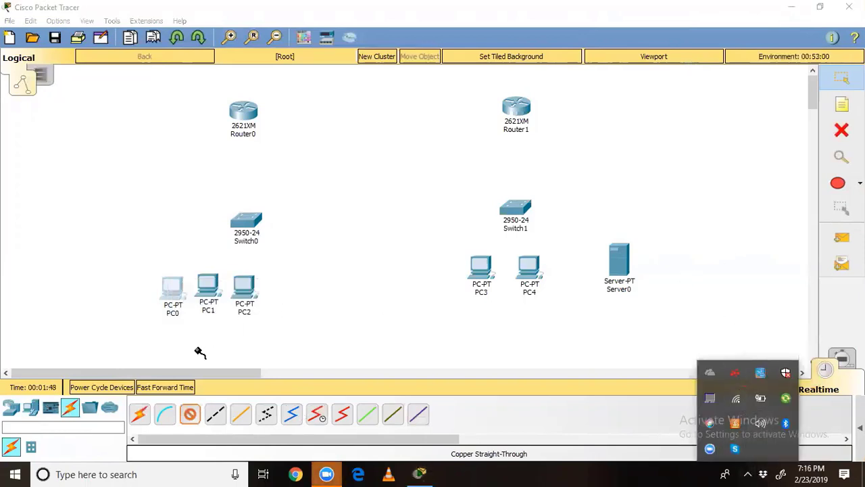
left_click(178, 304)
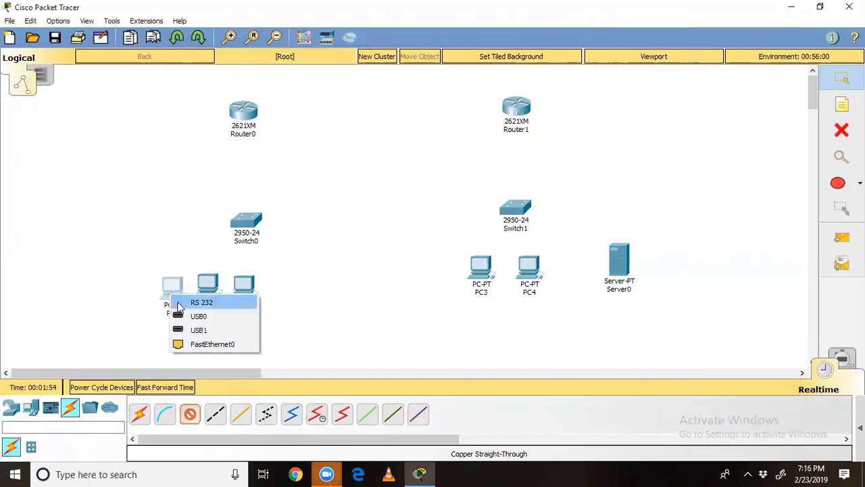
left_click(193, 344)
left_click(250, 218)
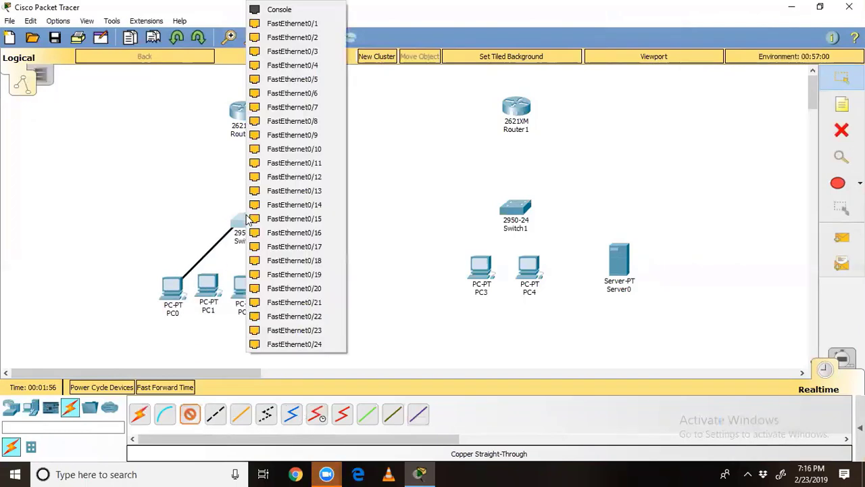
left_click(288, 37)
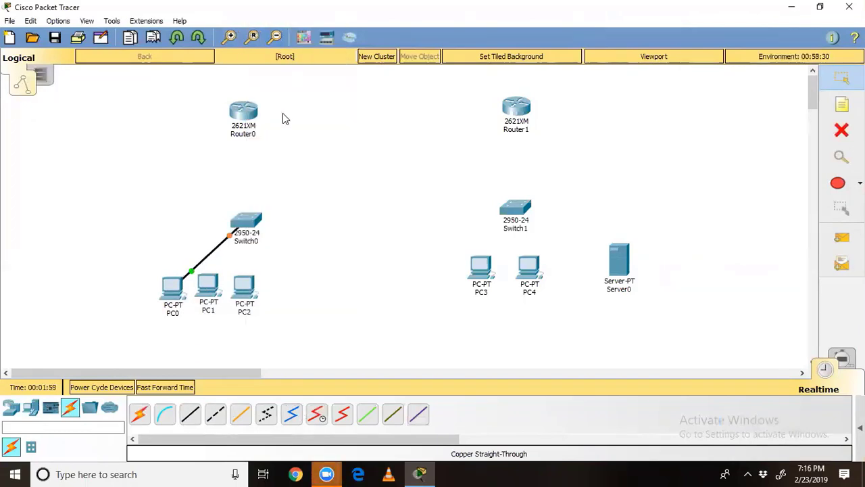
left_click(190, 414)
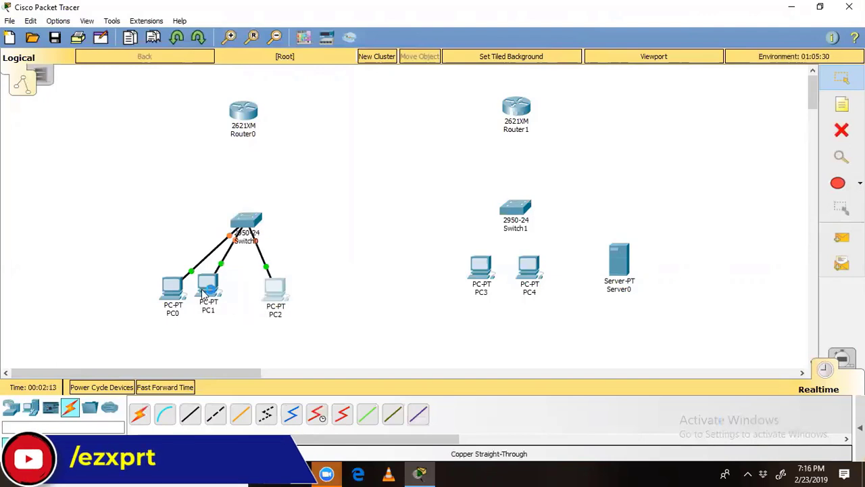
Step: Nudge PC1 lower and right to spread out the PCs under Switch0
mouse_move(210, 292)
left_mouse_down()
mouse_move(223, 302)
mouse_move(214, 304)
left_mouse_up()
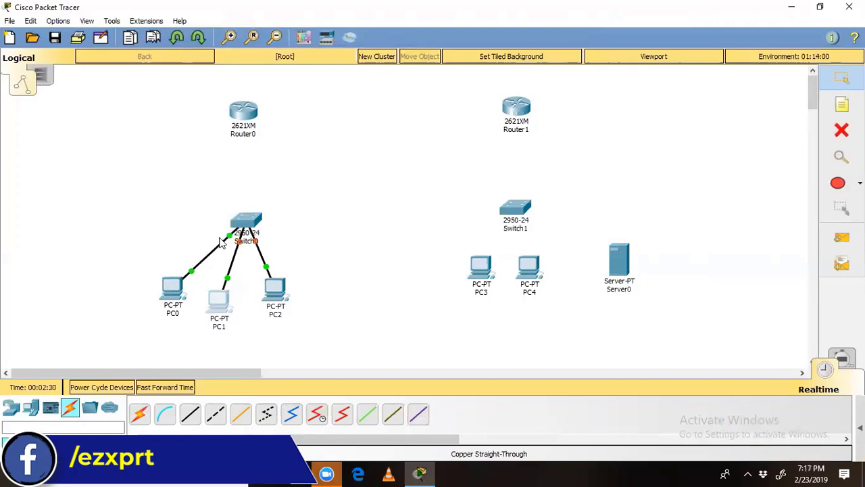
mouse_move(238, 225)
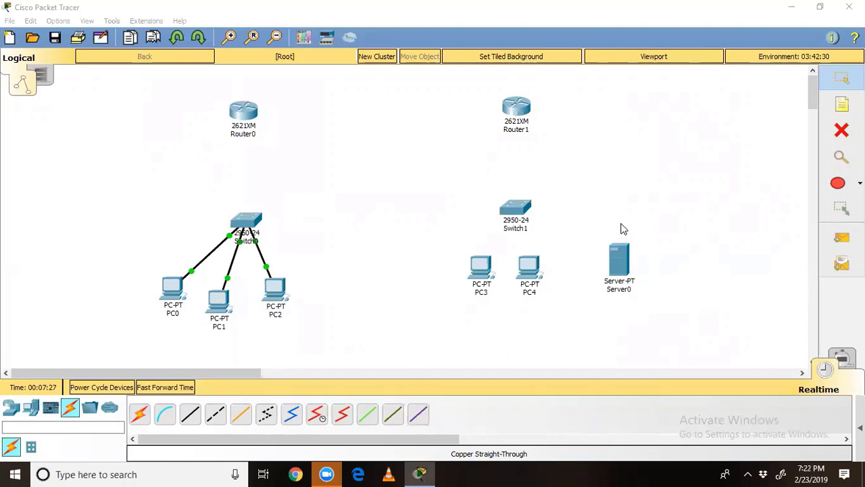
Step: Link Router0's FastEthernet port to Switch0's FastEthernet0/23 with a straight-through cable
left_click(190, 413)
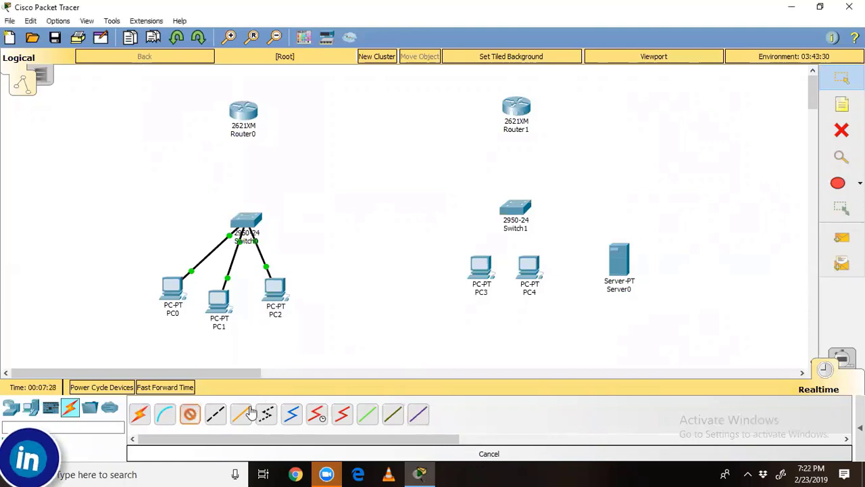
left_click(260, 120)
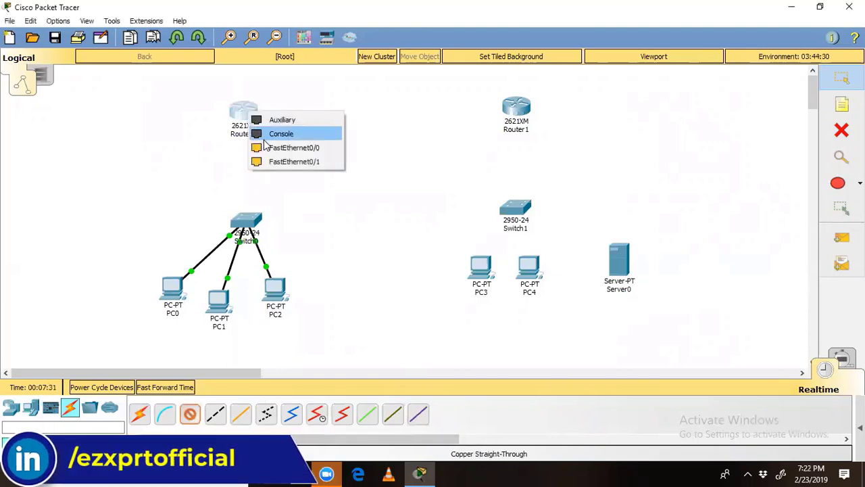
left_click(266, 146)
left_click(247, 222)
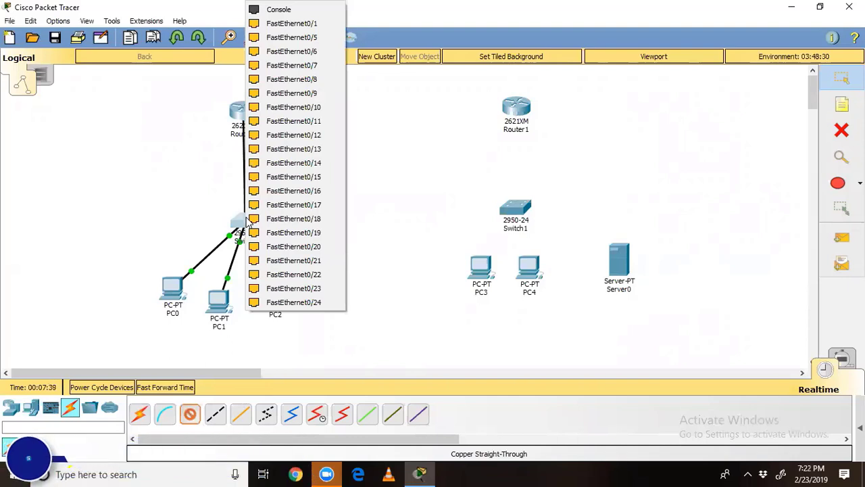
left_click(273, 302)
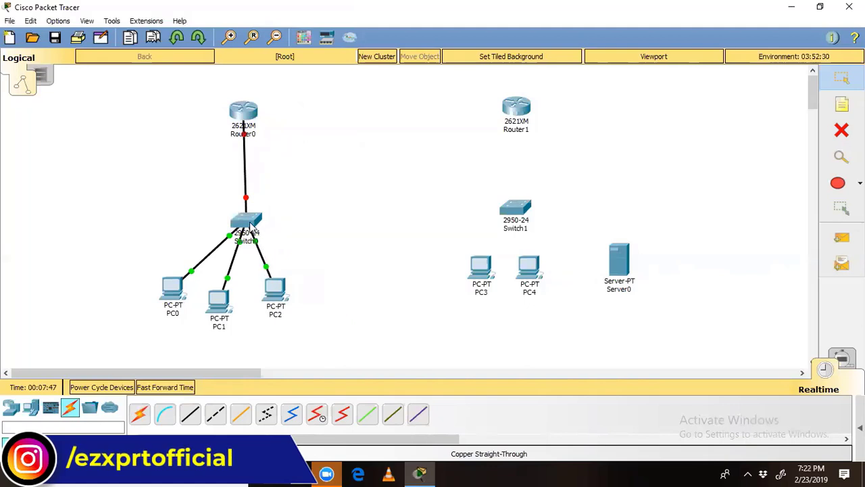
mouse_move(250, 225)
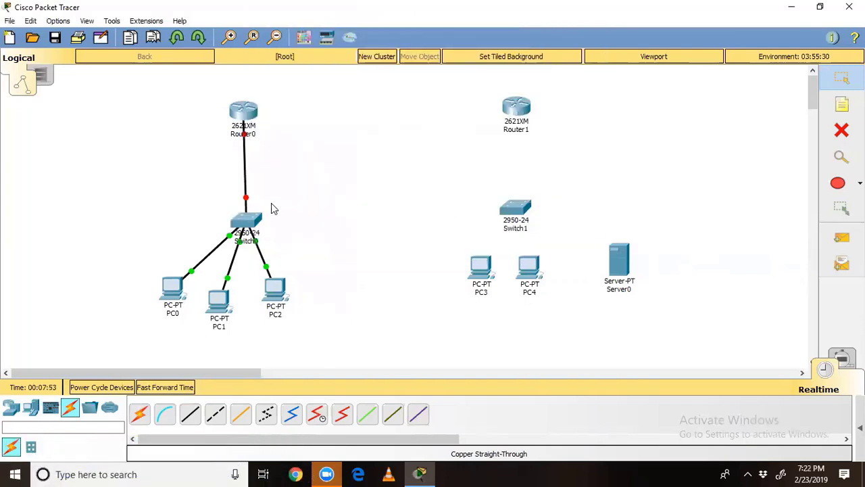
Step: Start a straight-through cable from PC3 to Switch1, then cancel it unfinished
left_click_drag(206, 92, 284, 207)
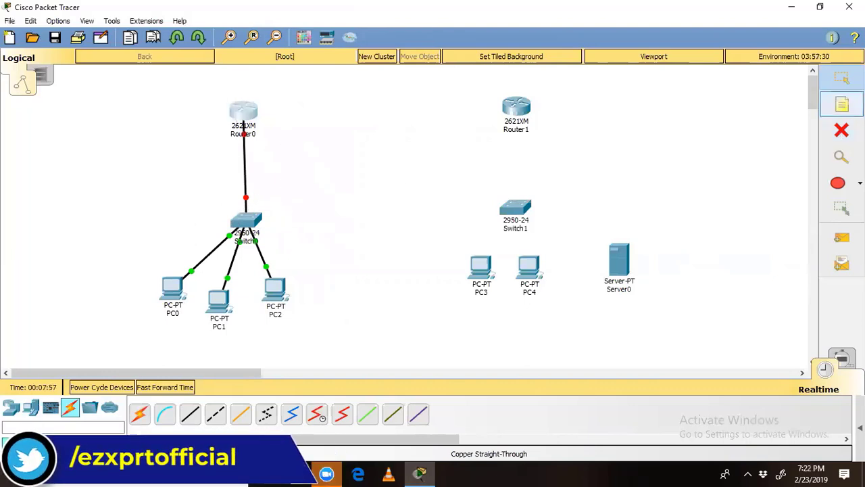
left_click(632, 138)
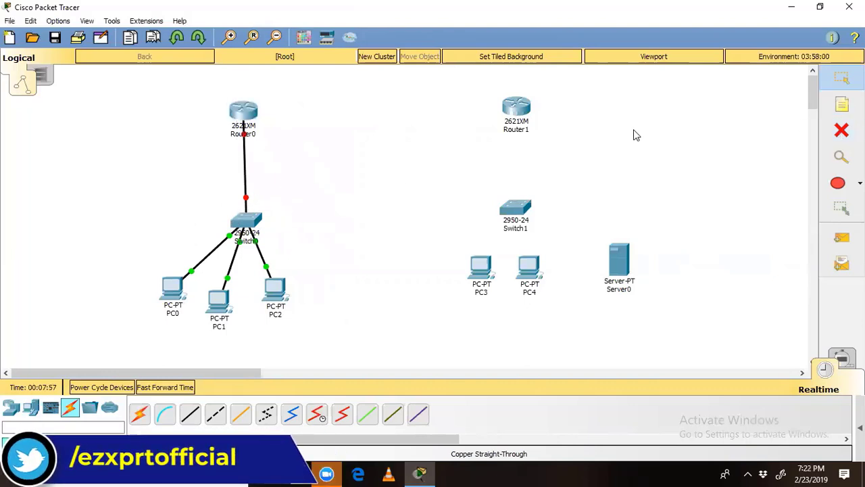
left_click(190, 414)
left_click(487, 265)
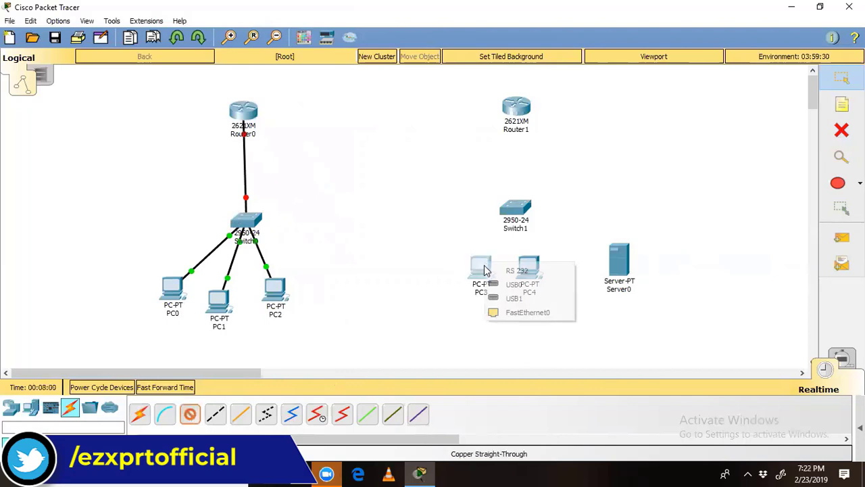
left_click(521, 309)
left_click(521, 210)
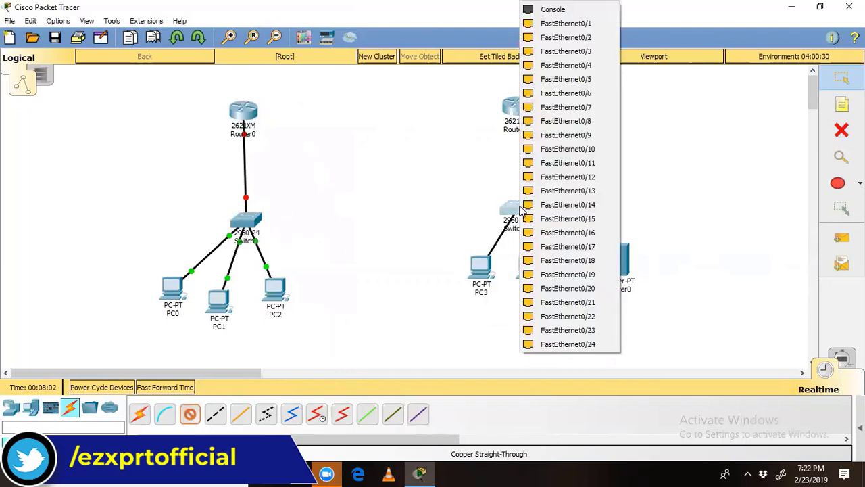
left_click(482, 202)
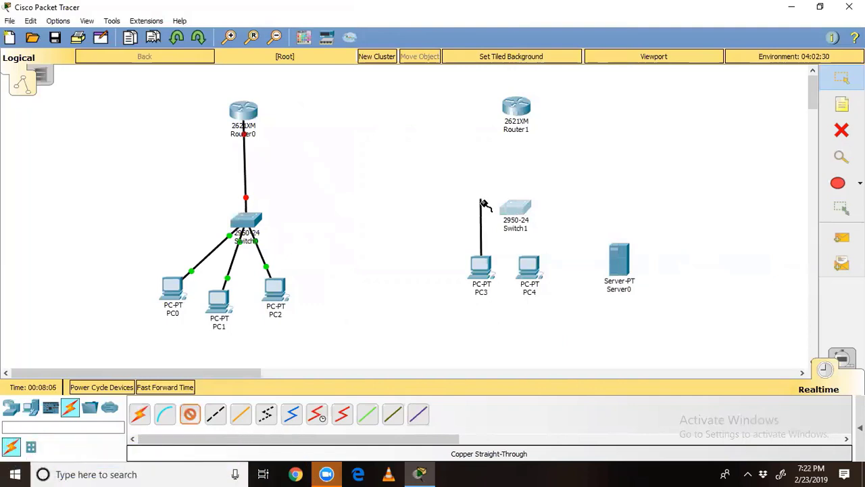
key("Escape")
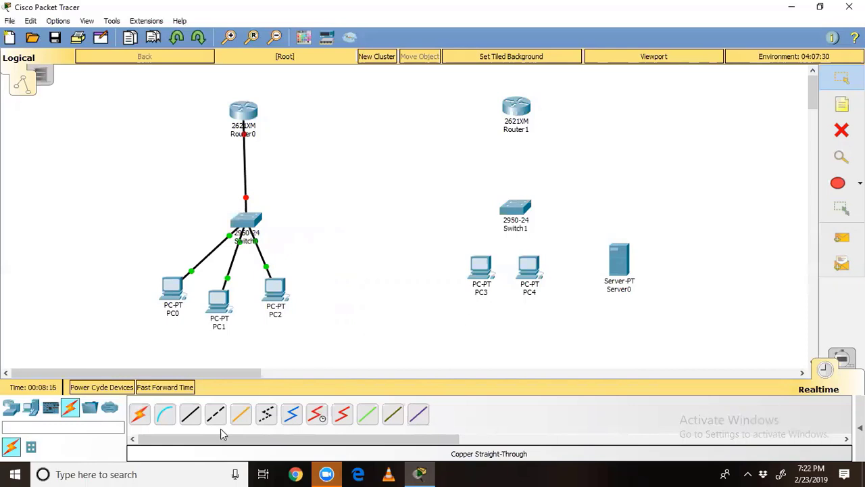
Step: Cable PC3's FastEthernet0 to Switch1's FastEthernet0/3 with copper straight-through
left_click(190, 413)
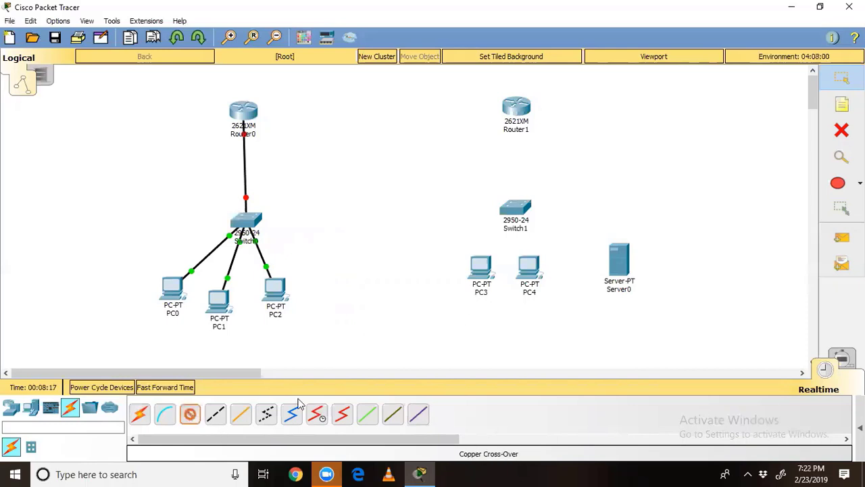
left_click(483, 268)
left_click(489, 315)
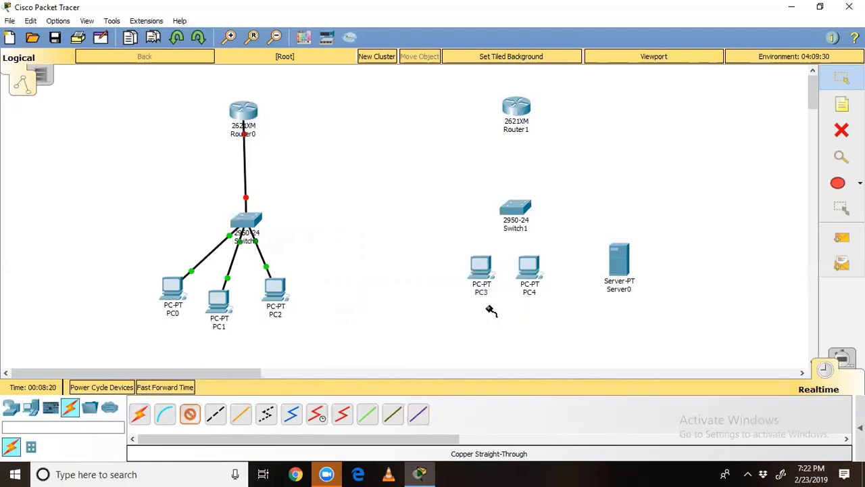
left_click(512, 209)
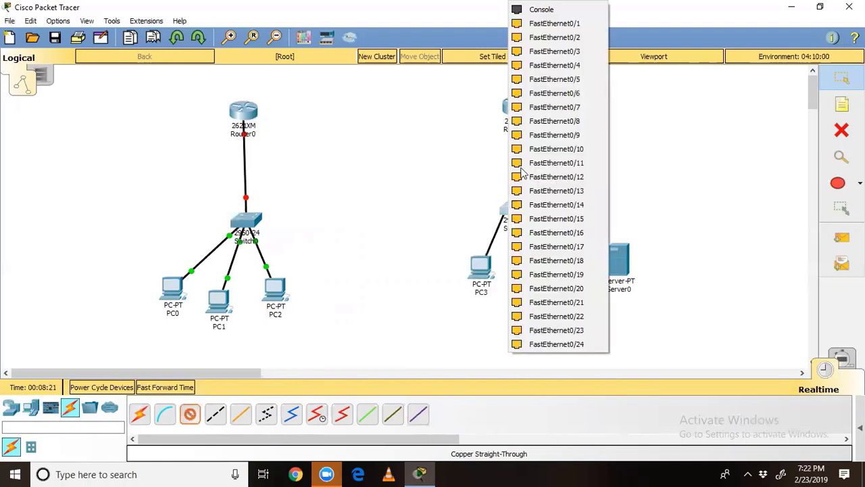
left_click(544, 73)
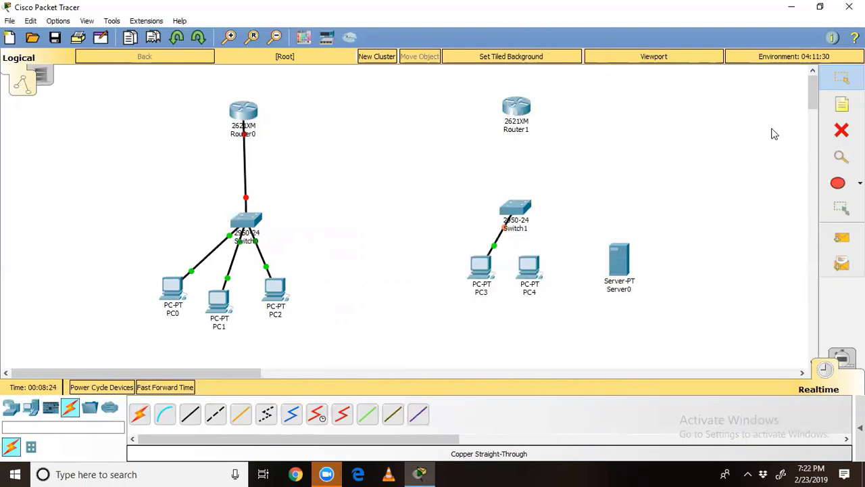
left_click(842, 105)
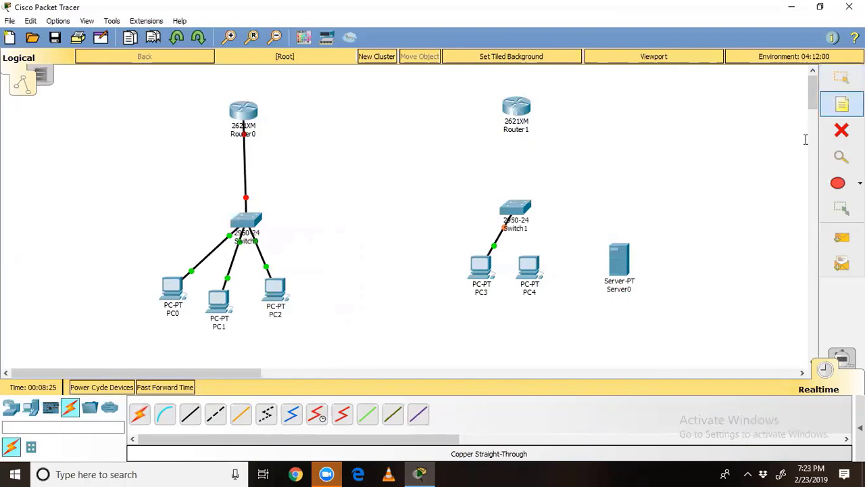
Step: Add a '.3' note below PC3 and close a stray empty note
left_click(467, 302)
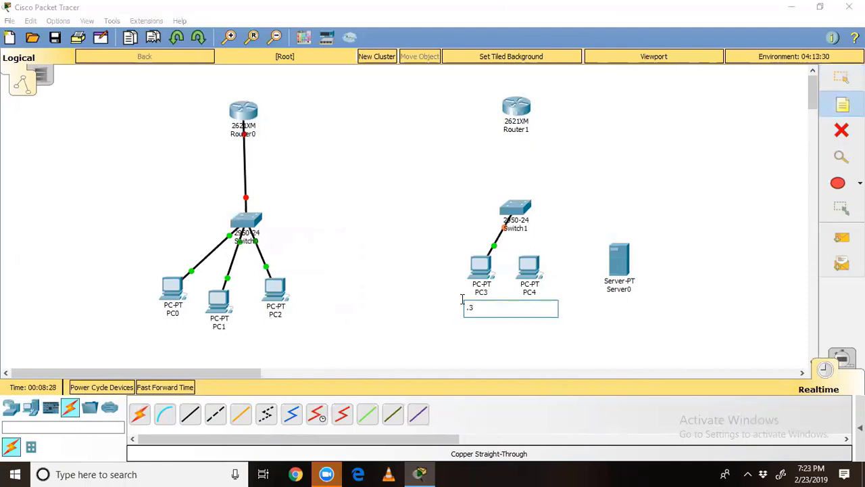
left_click(438, 313)
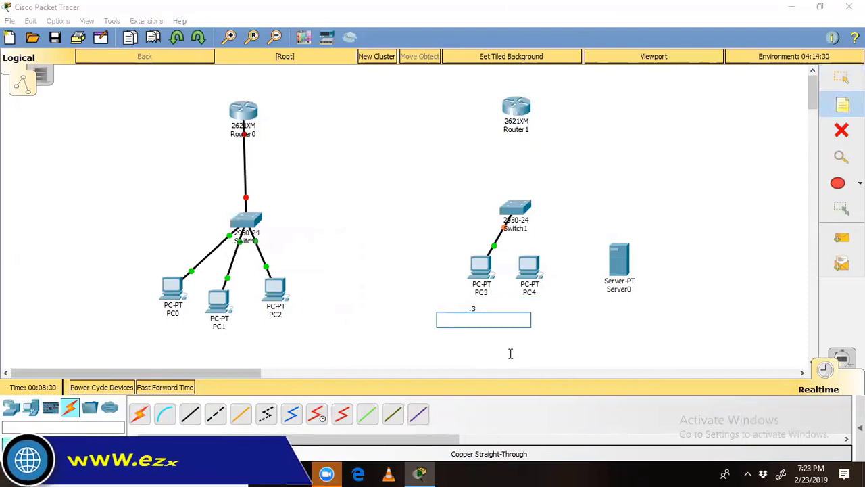
left_click(601, 352)
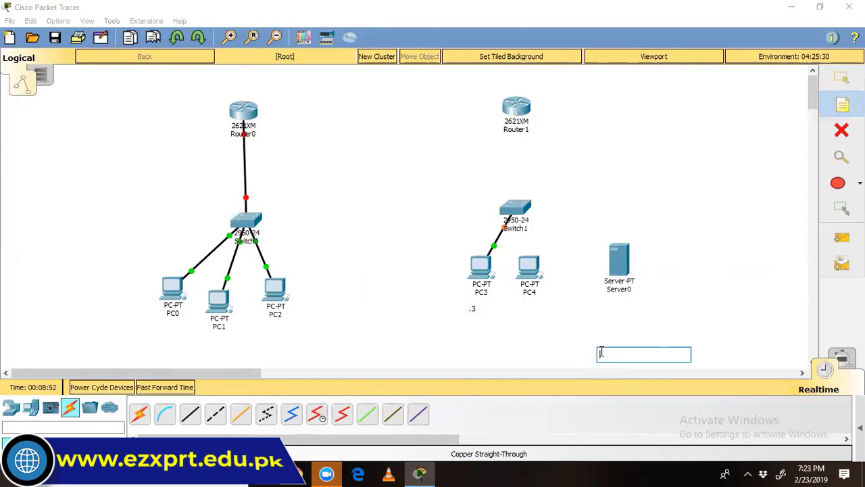
Step: Cable PC4's FastEthernet0 to a Switch1 port with copper straight-through
left_click(189, 416)
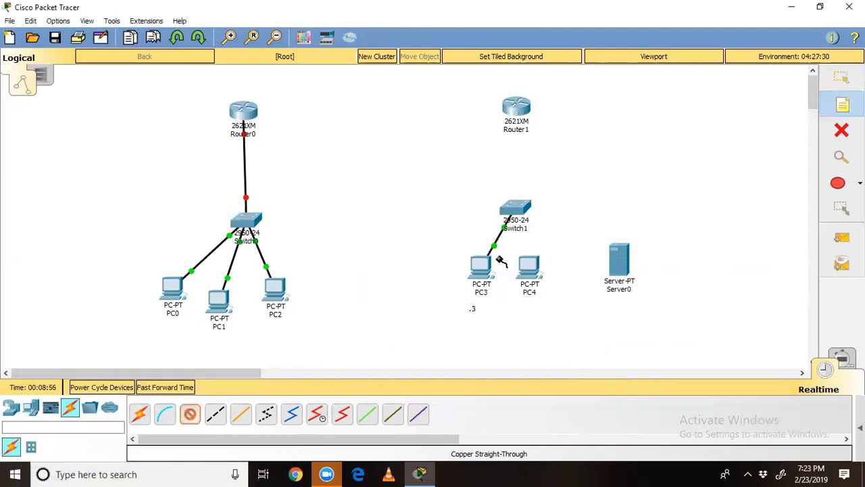
left_click(528, 267)
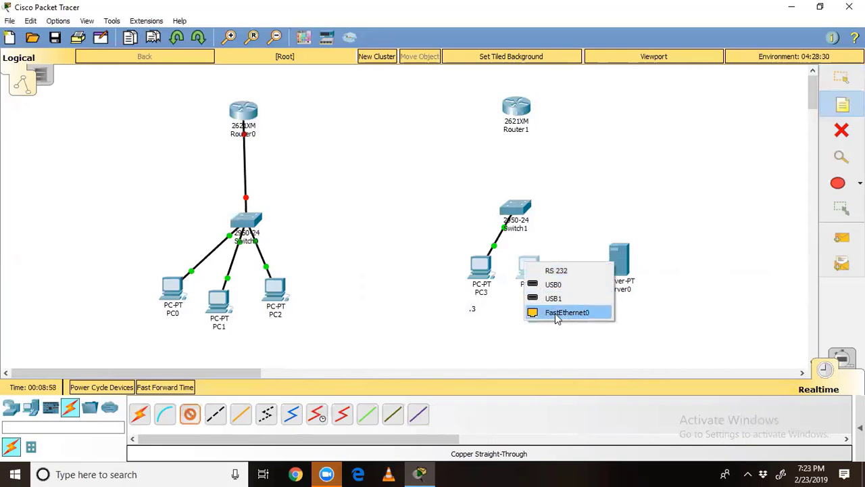
left_click(555, 313)
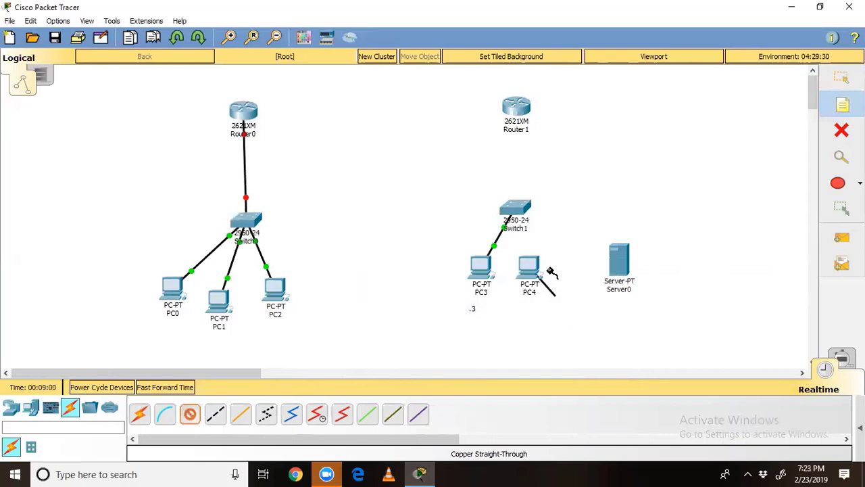
left_click(522, 202)
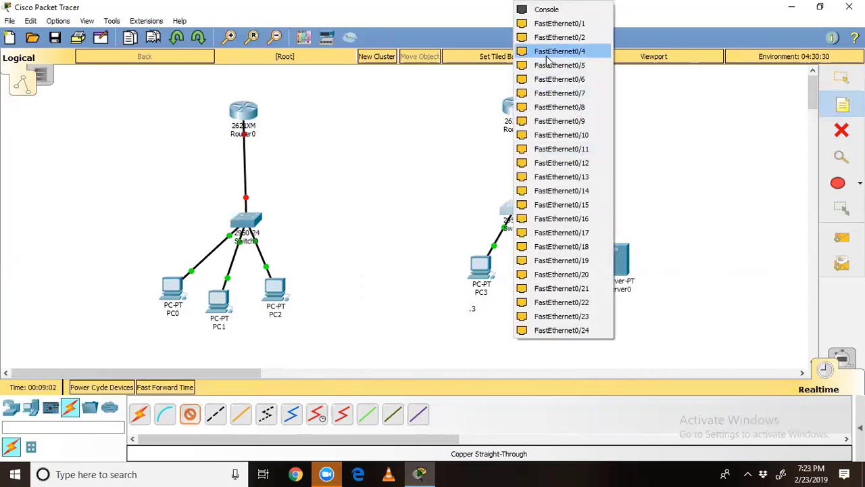
left_click(548, 59)
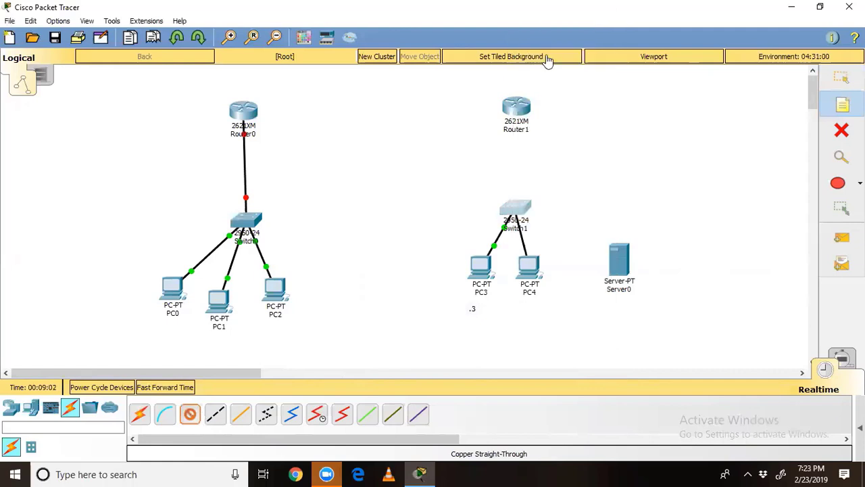
Step: Re-plug PC3's cable into Switch1 FastEthernet0/2 and PC4's into a free port
left_click(506, 227)
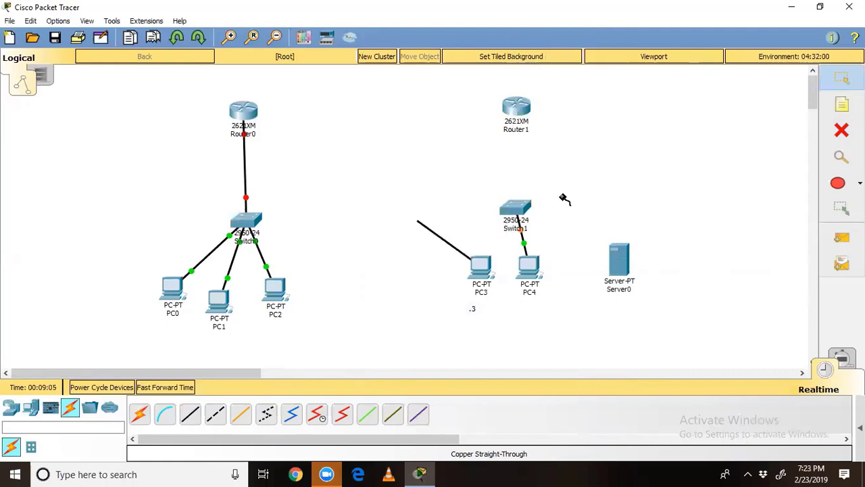
left_click(512, 213)
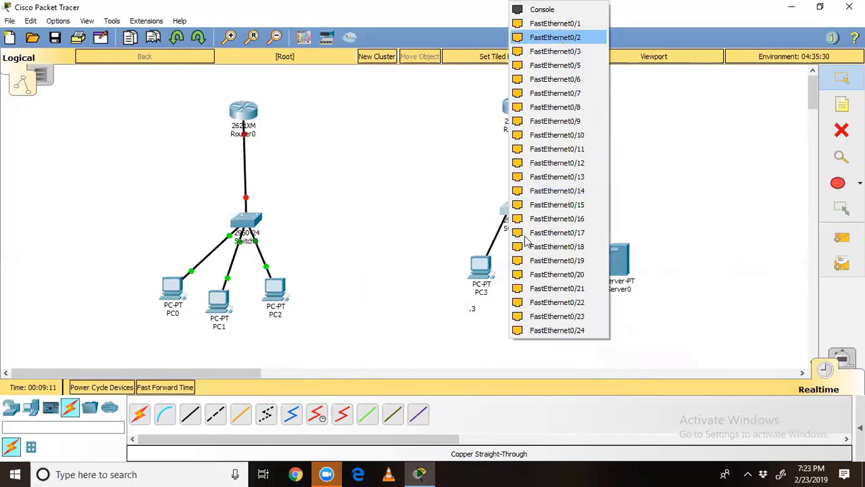
left_click(558, 39)
left_click(512, 209)
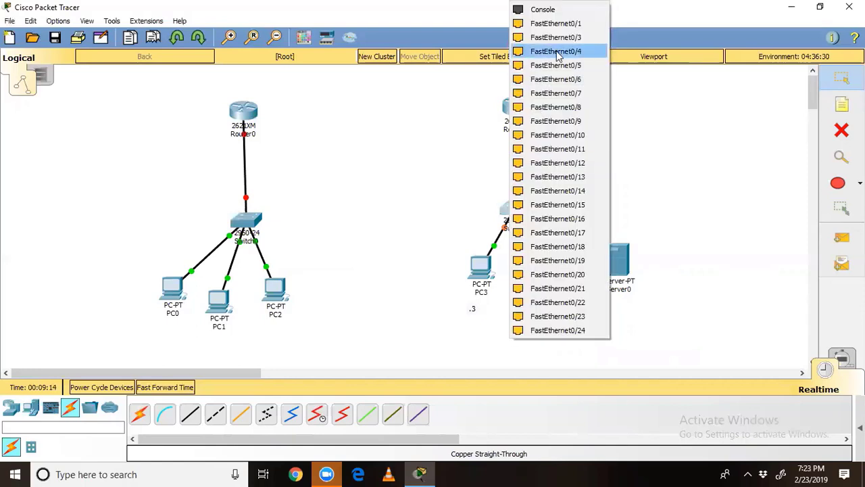
left_click(560, 36)
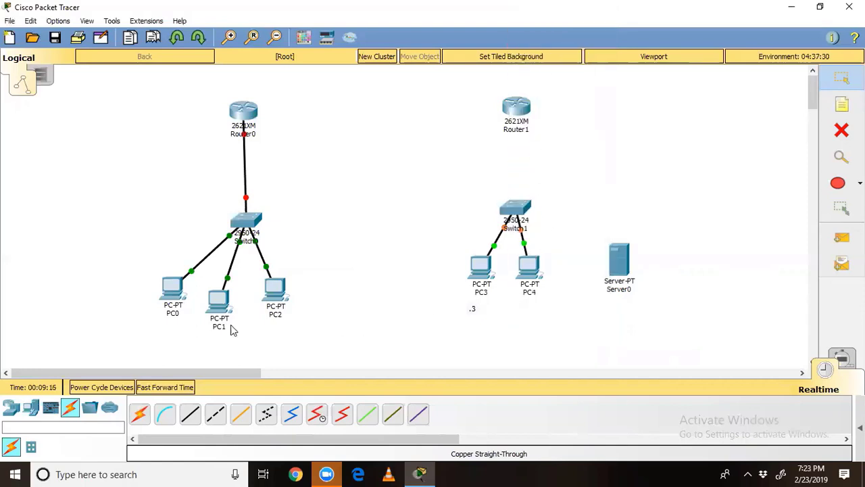
Step: Cable a free Switch1 port to Server0, then nudge Server0 up and right
left_click(190, 423)
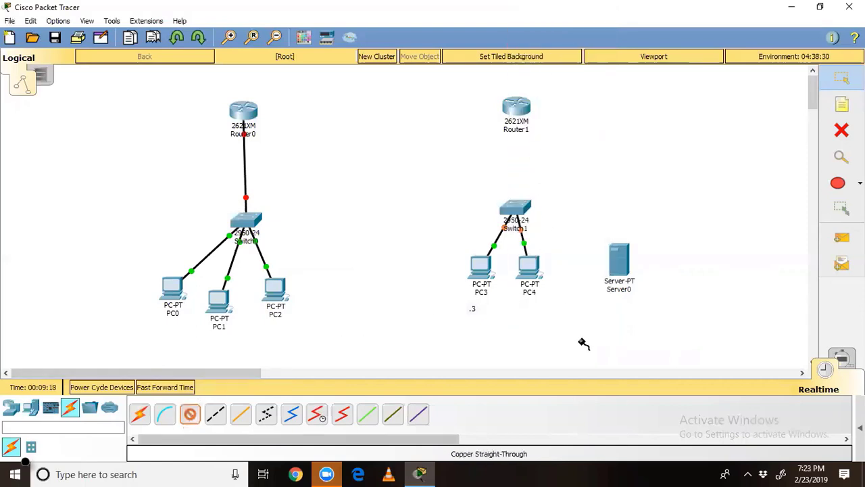
left_click(515, 209)
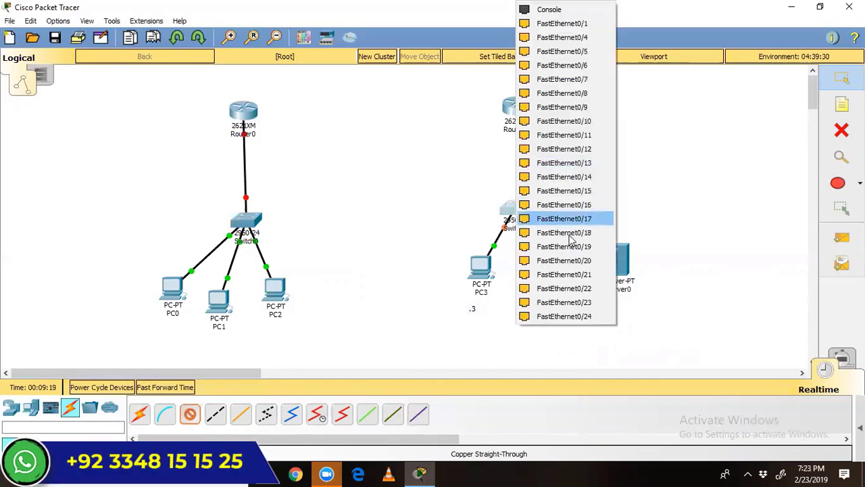
left_click(591, 37)
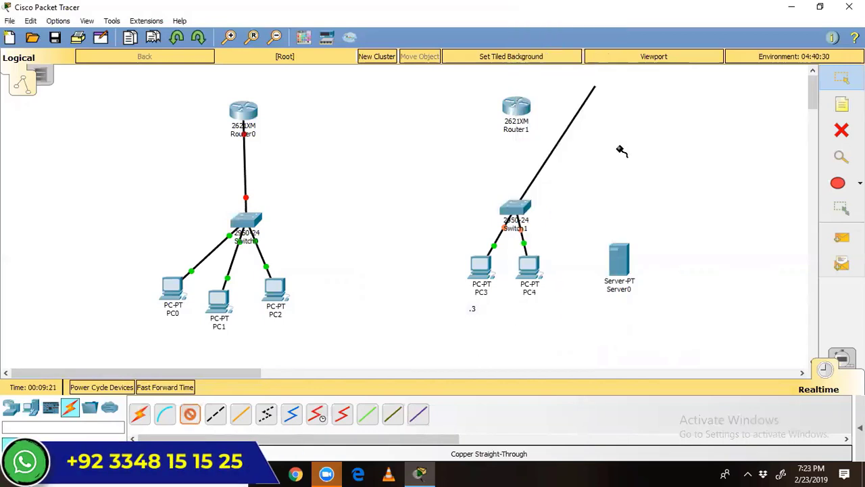
left_click(625, 260)
left_click(642, 273)
left_click_drag(625, 262, 628, 255)
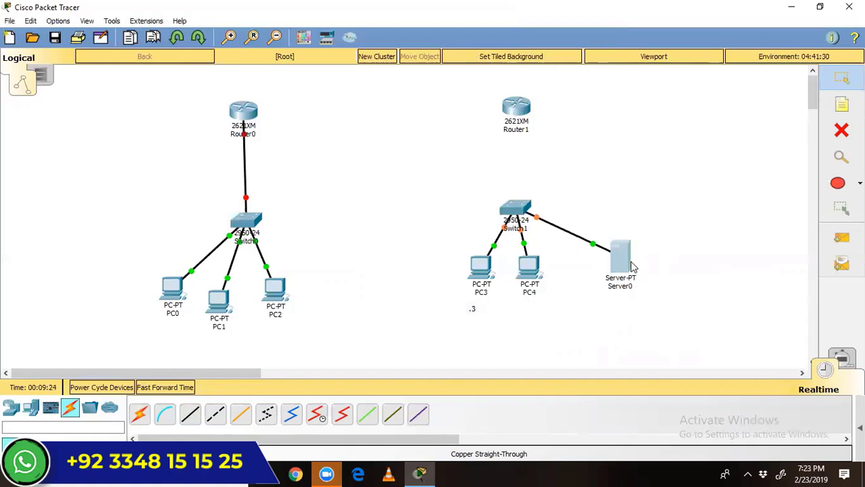
Step: Link Switch1 to Router1's FastEthernet0/0 with a straight-through cable
left_click(188, 413)
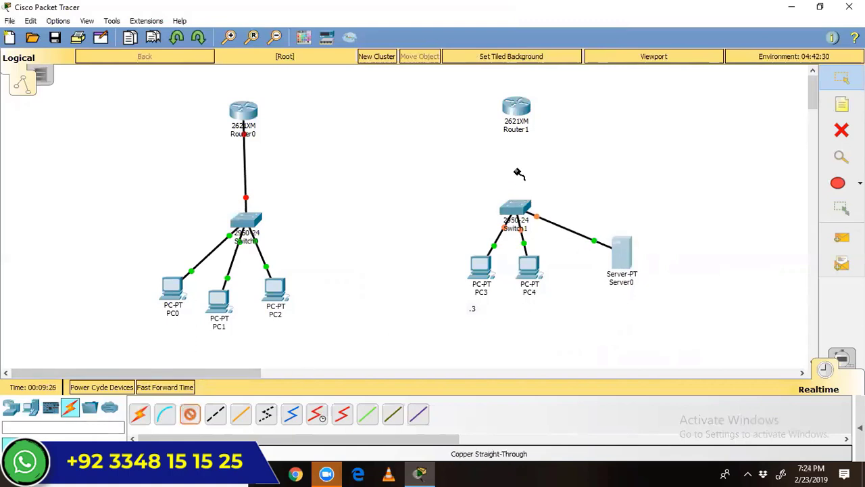
left_click(512, 206)
left_click(541, 297)
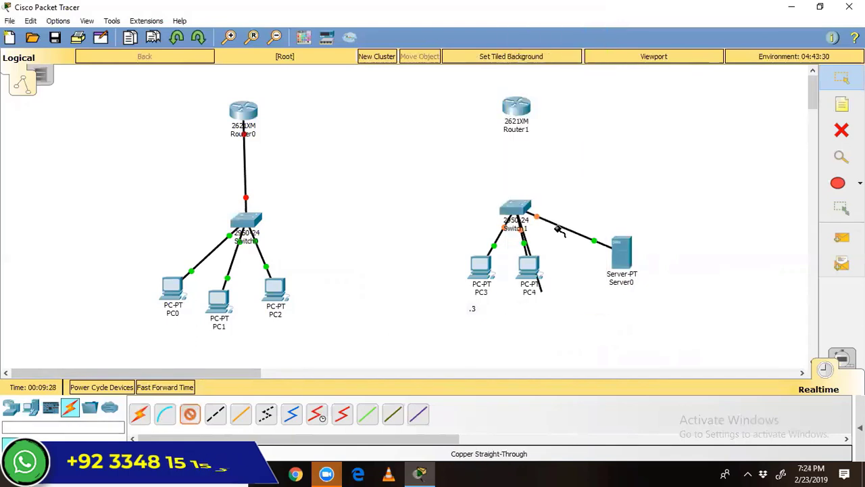
left_click(515, 111)
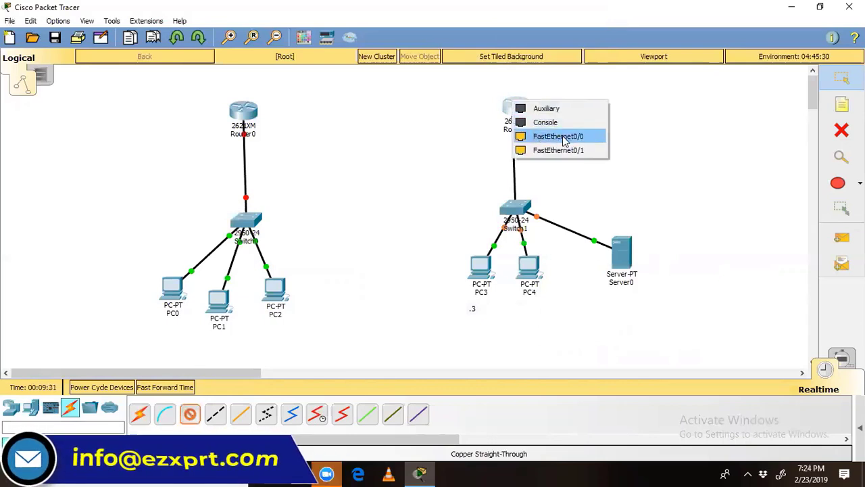
left_click(561, 136)
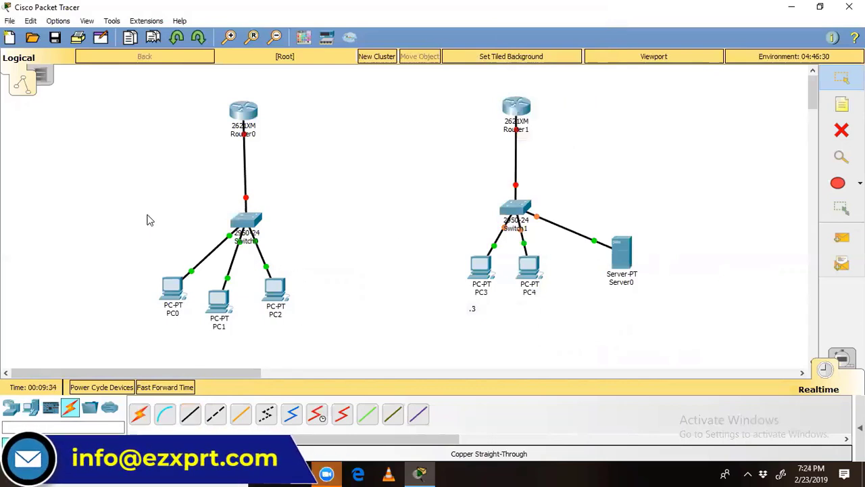
left_click(841, 104)
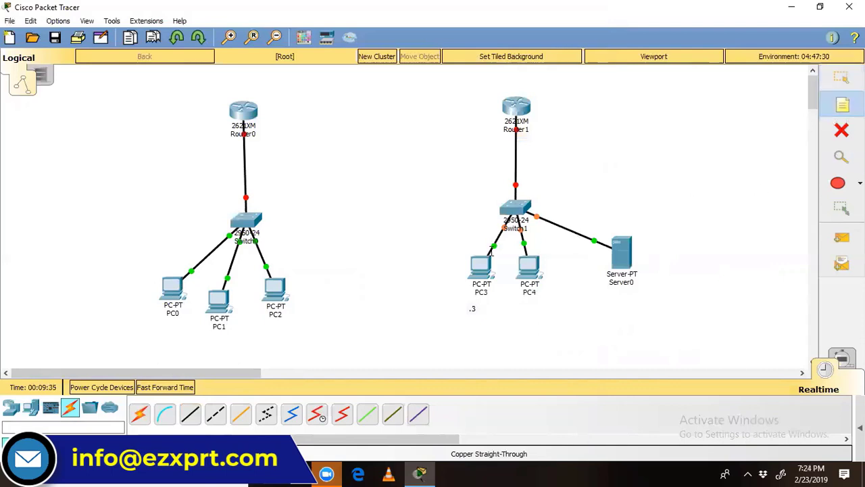
Step: Run a Windows search for 'aint', which opens Adobe Reader XI instead of Paint
left_click(138, 475)
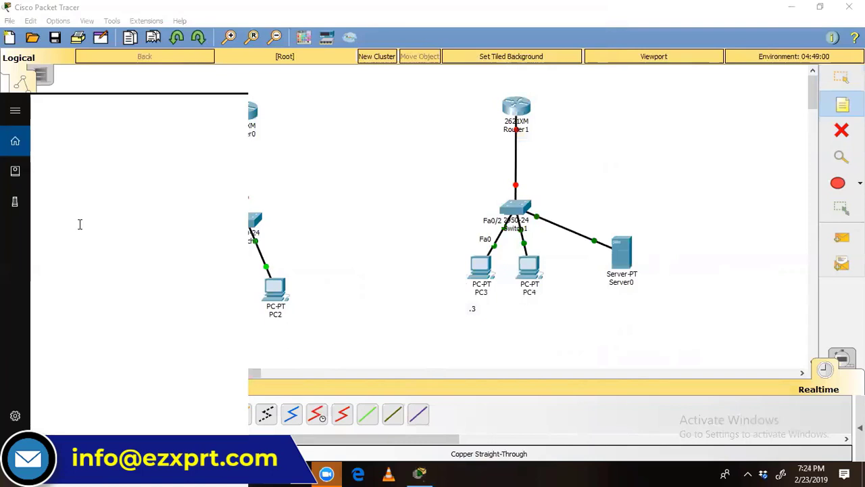
type("aint")
key("Return")
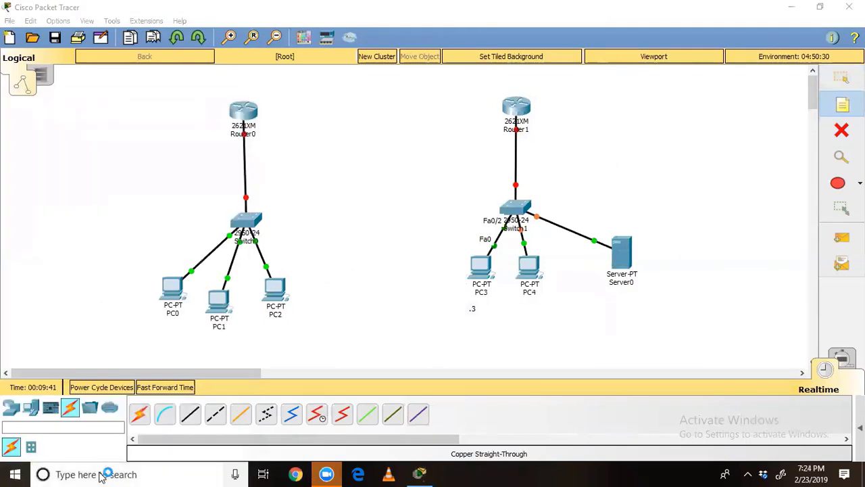
Step: Search Windows for 'paint' and launch Paint from the results
left_click(100, 477)
key("Print")
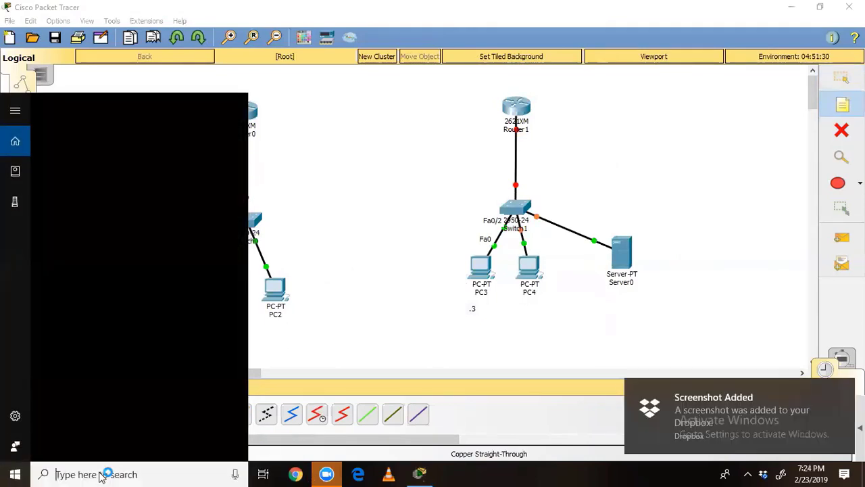
type("paint")
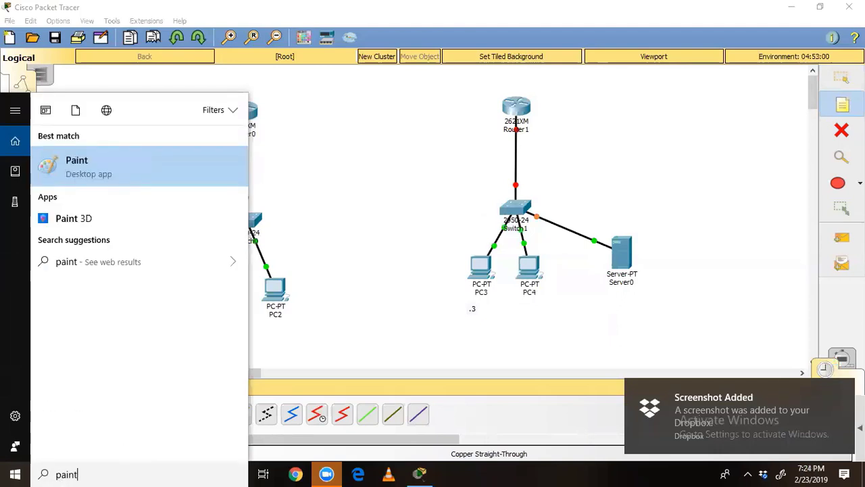
key("Return")
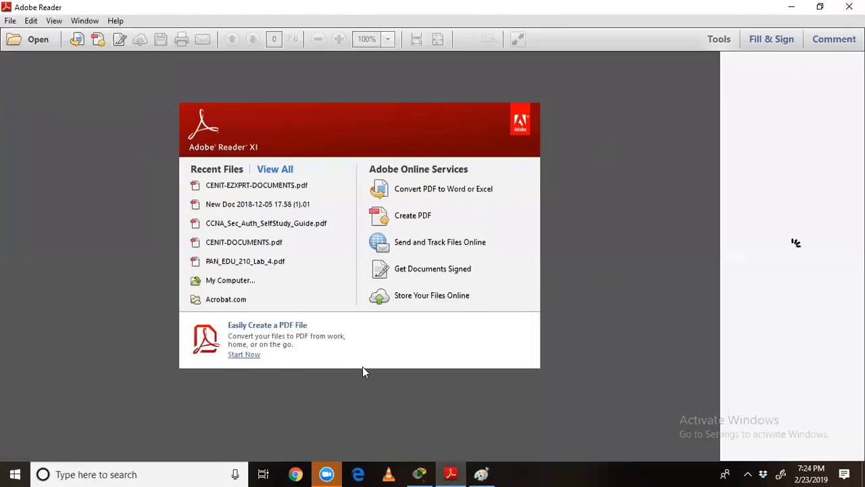
Step: Paste the topology screenshot into Paint and circle Router0's and Router1's LANs with black ellipses
left_click(479, 473)
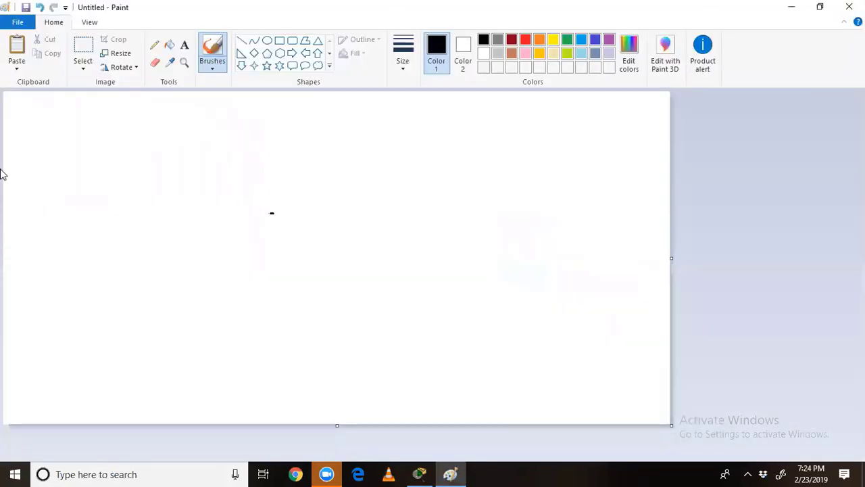
key("ctrl+v")
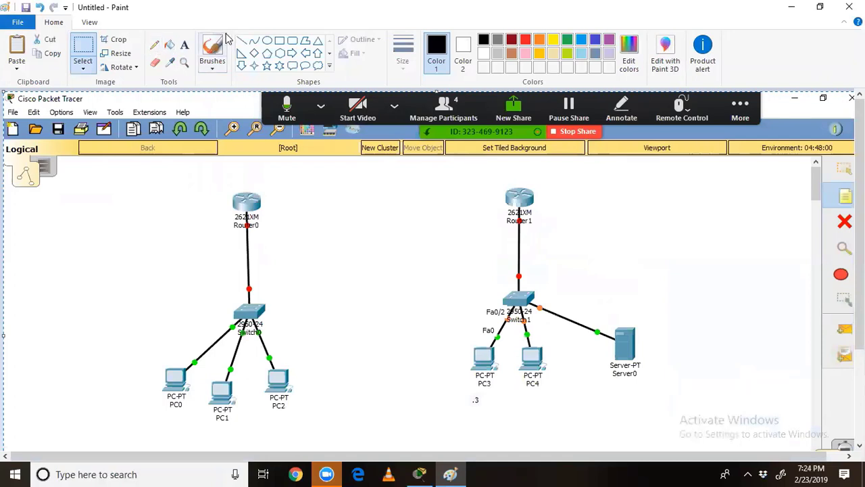
left_click(267, 40)
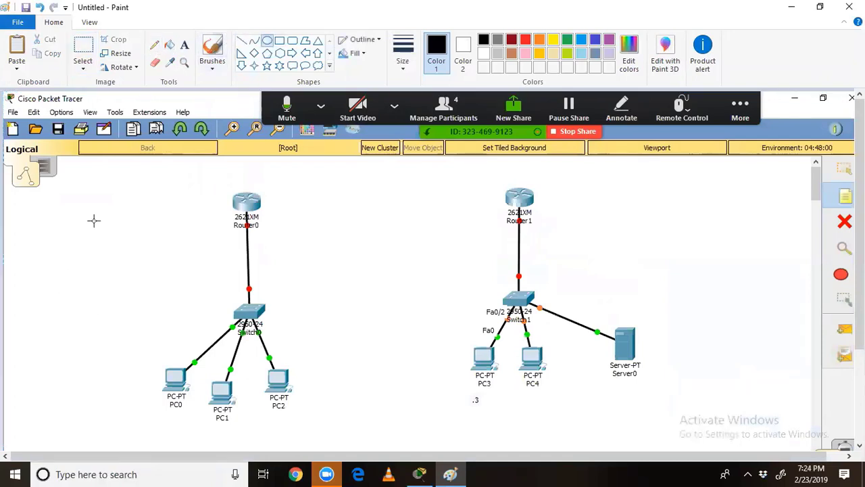
left_click_drag(94, 220, 331, 452)
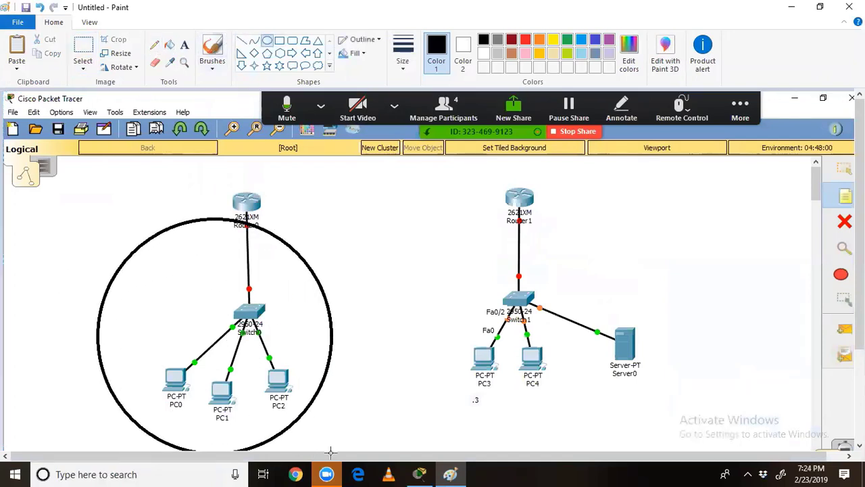
left_click_drag(465, 223, 652, 452)
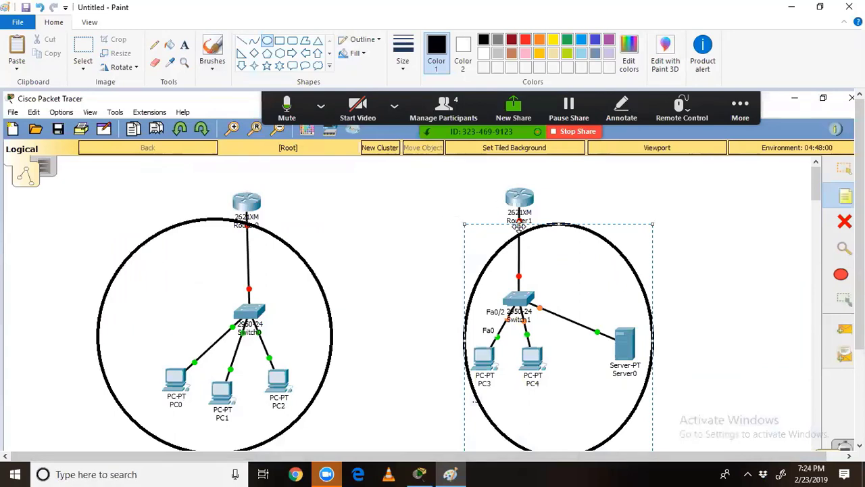
left_click(577, 191)
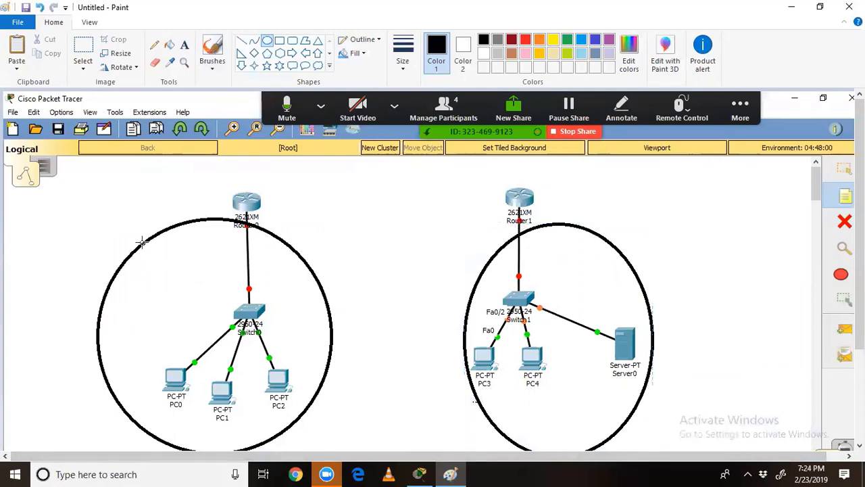
left_click(155, 45)
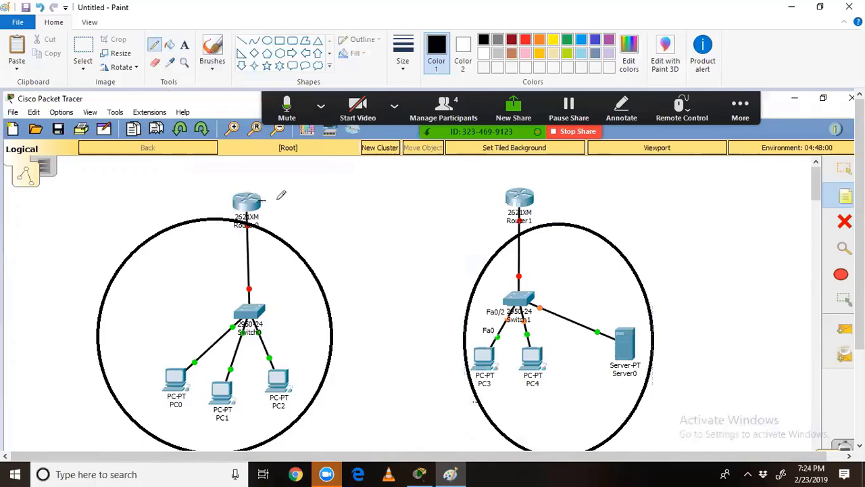
Step: Sketch a zigzag router-to-router link labelled 'v.35 cable' and 'wan cable', then return to Packet Tracer
mouse_move(277, 199)
left_mouse_down()
mouse_move(357, 195)
mouse_move(393, 212)
mouse_move(502, 199)
left_mouse_up()
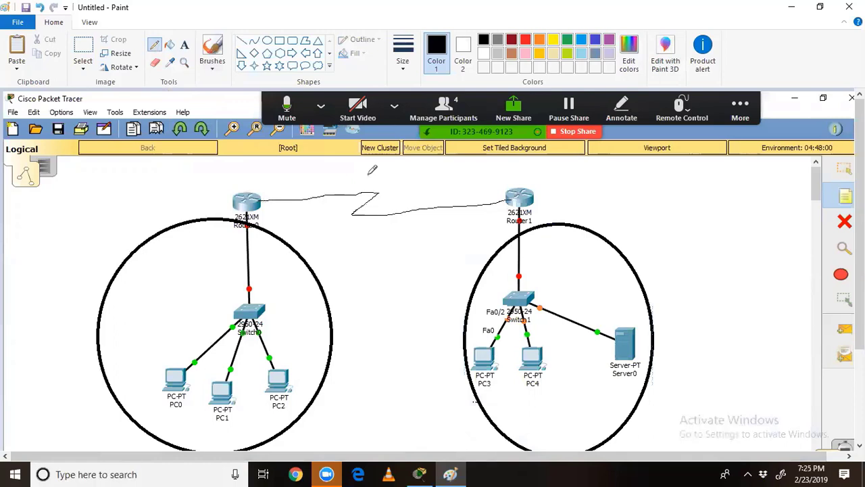
left_click(184, 45)
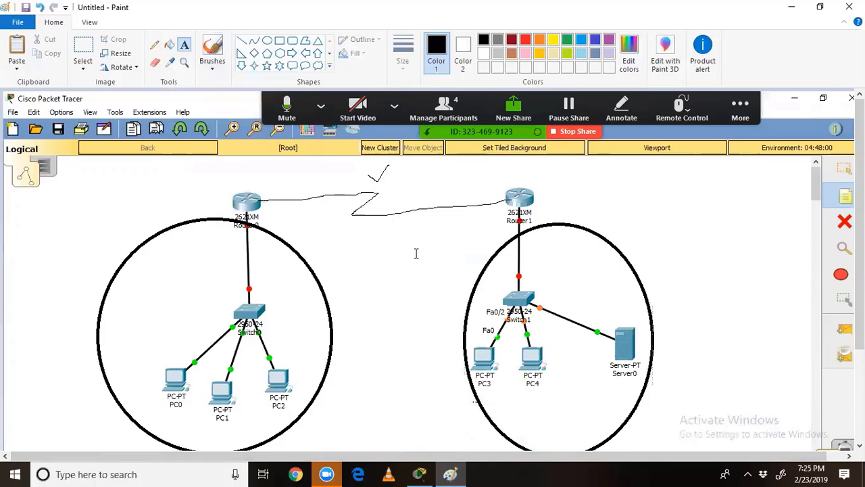
left_click(365, 233)
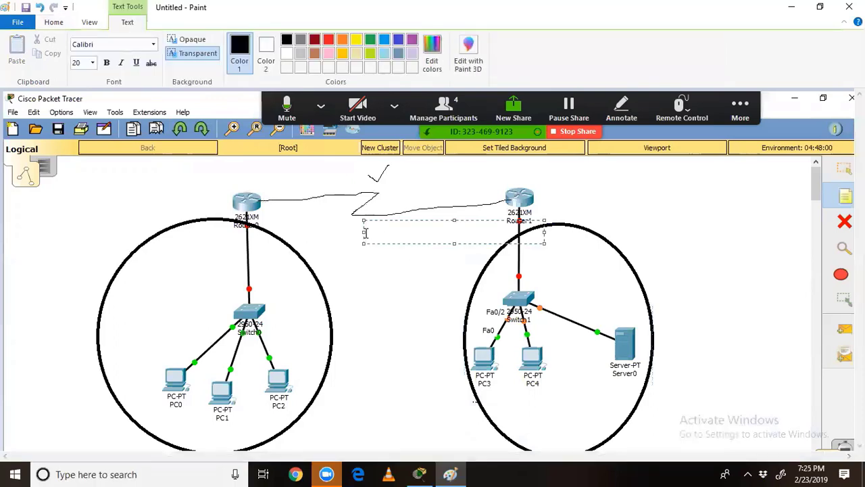
type("v.35 cable")
key("Return")
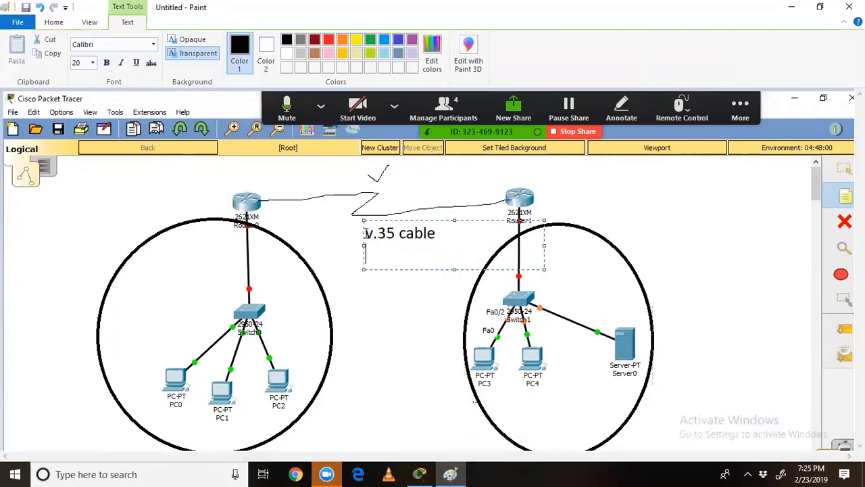
type("wan cable")
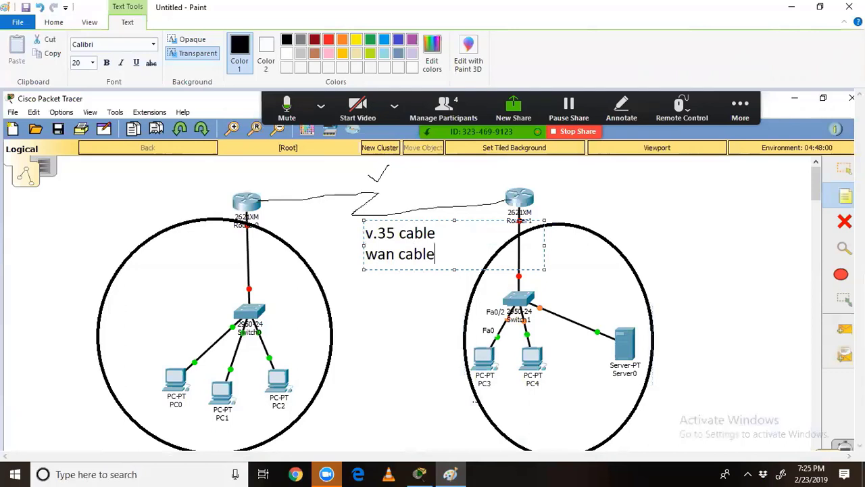
left_click(644, 203)
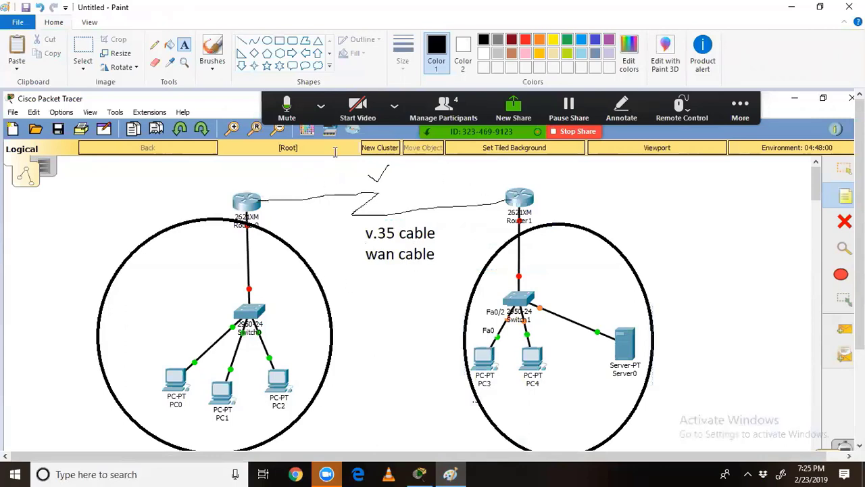
left_click(419, 474)
left_click(335, 260)
Step: Insert a WIC-2T module into Router0's empty slot and switch its power back on
left_click(841, 77)
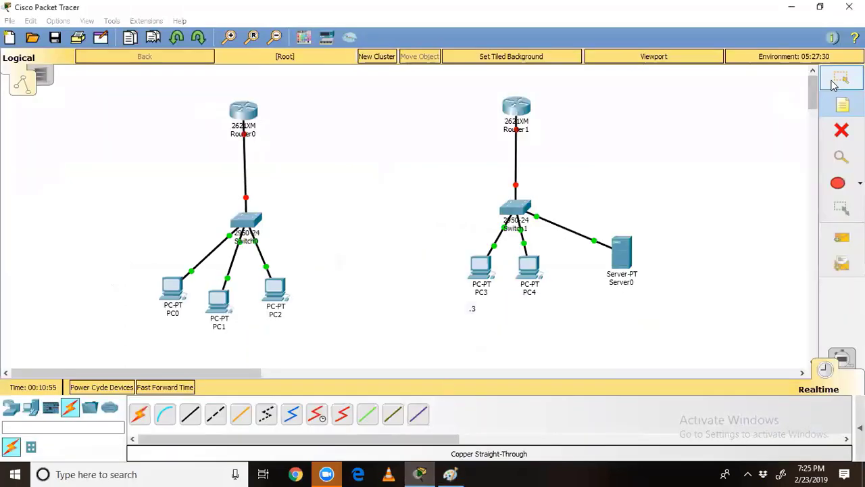
left_click(241, 114)
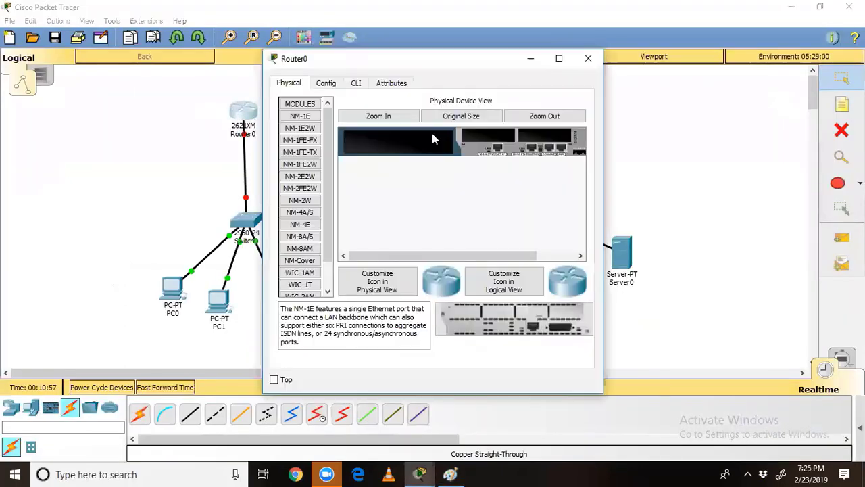
left_click(559, 58)
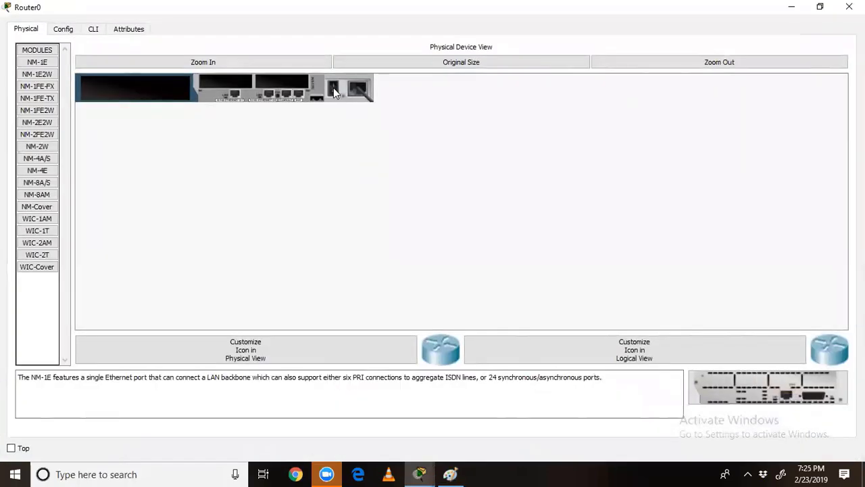
left_click(244, 61)
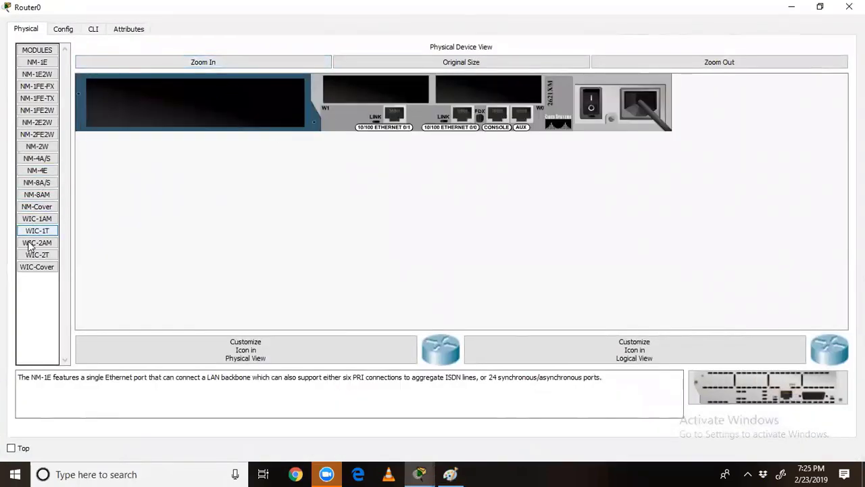
left_click_drag(34, 260, 474, 90)
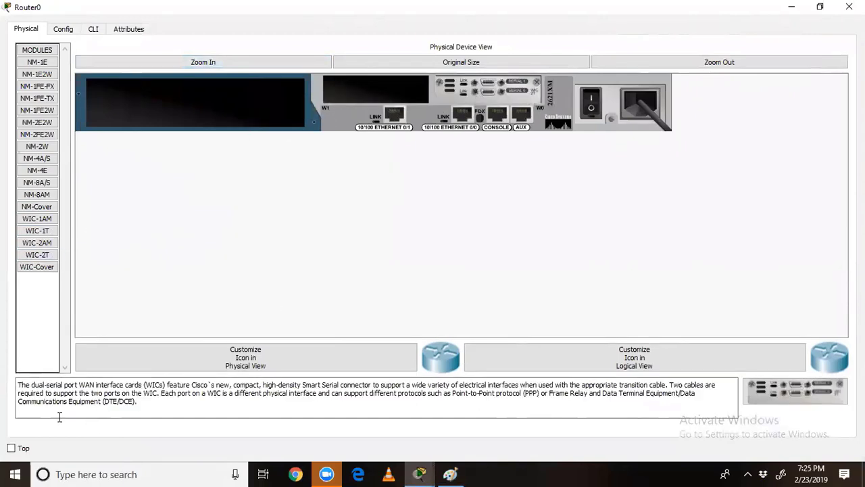
left_click_drag(145, 385, 246, 384)
left_click(592, 105)
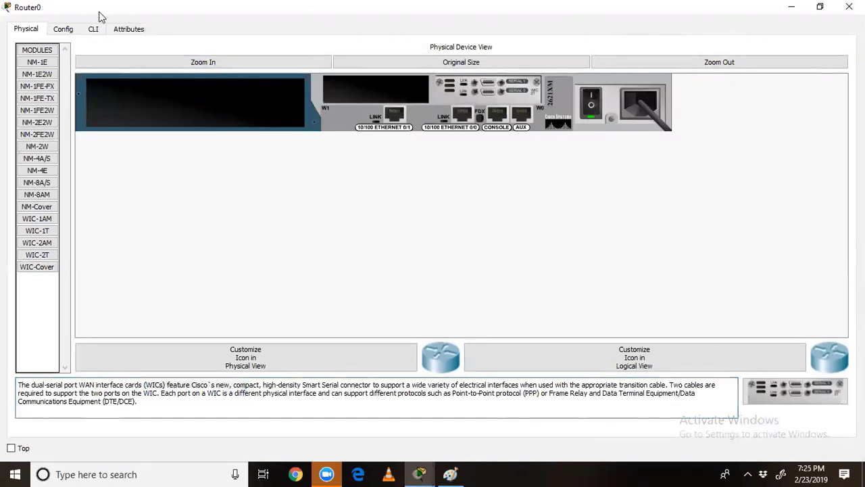
left_click(849, 7)
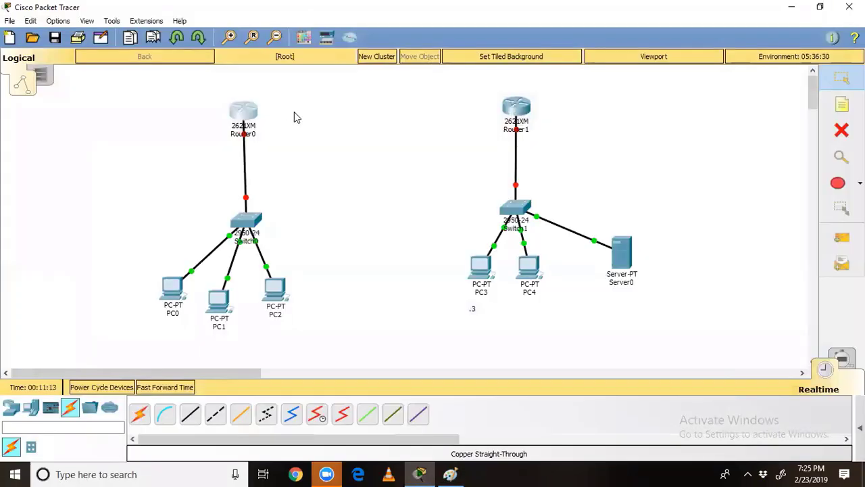
Step: Drop a WIC-2T dual-serial module into Router1's empty slot and close its window
left_click(521, 108)
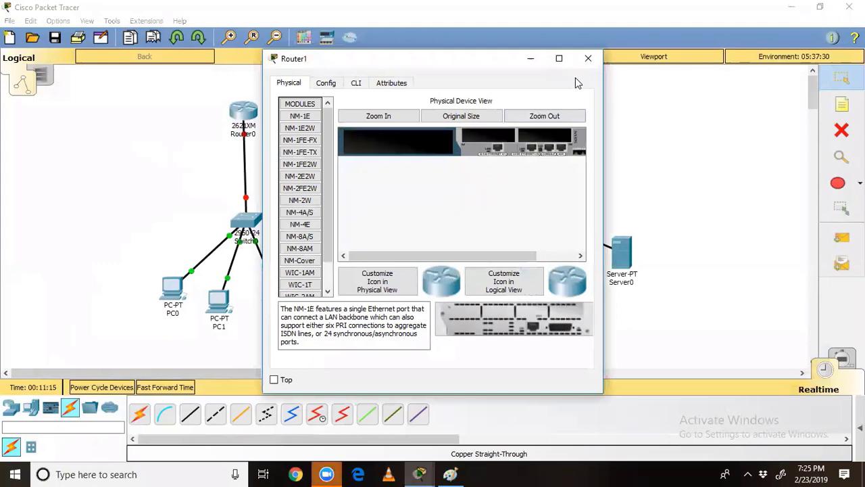
left_click(558, 59)
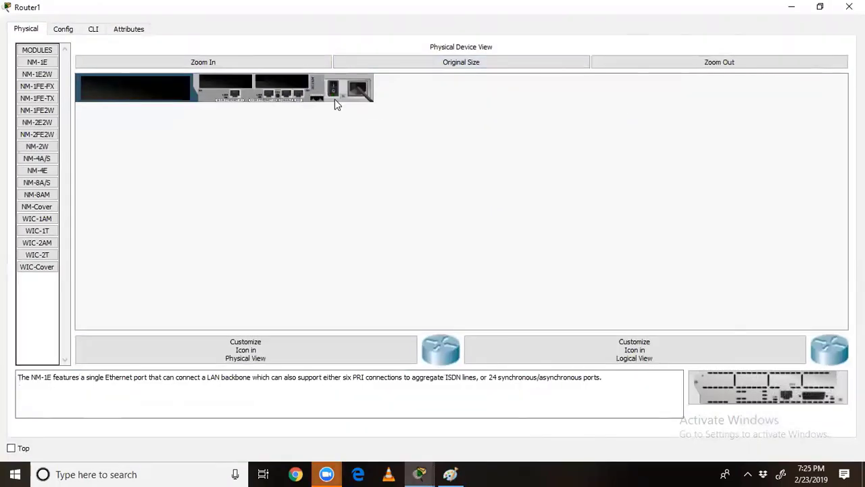
left_click_drag(29, 259, 272, 83)
left_click(849, 7)
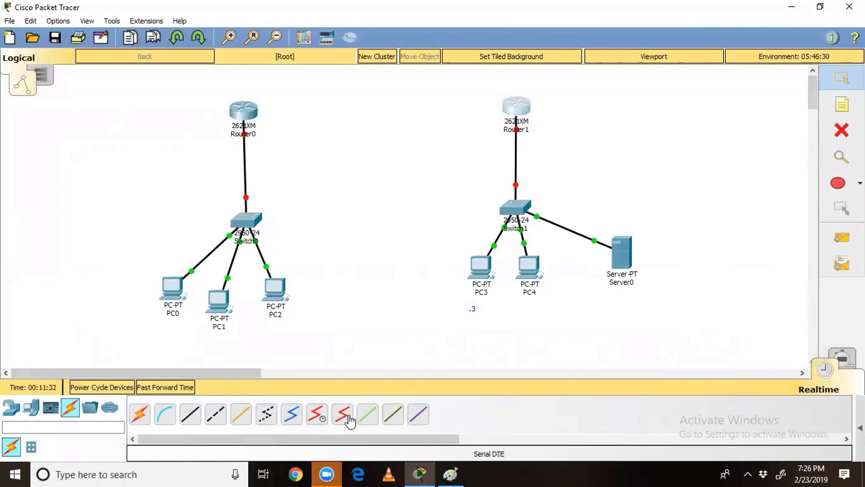
Step: Connect Router0's Serial0 to Router1's Serial0/0 with a Serial DCE cable
left_click(316, 414)
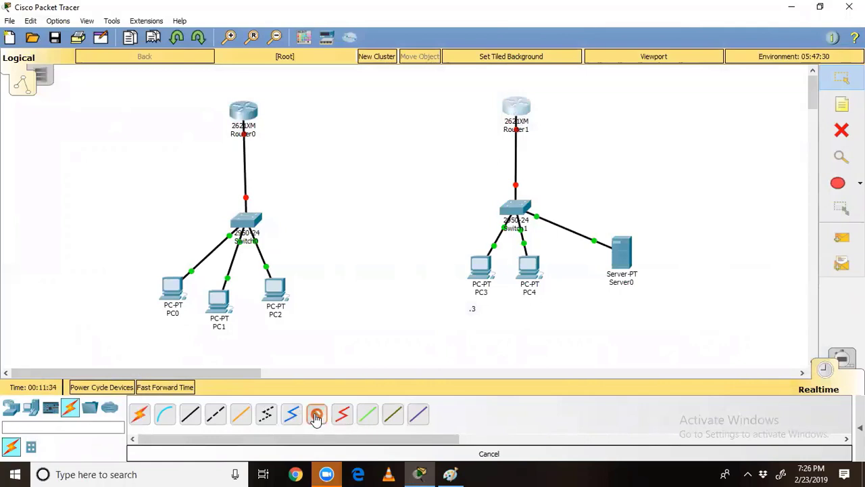
left_click(237, 111)
left_click(248, 157)
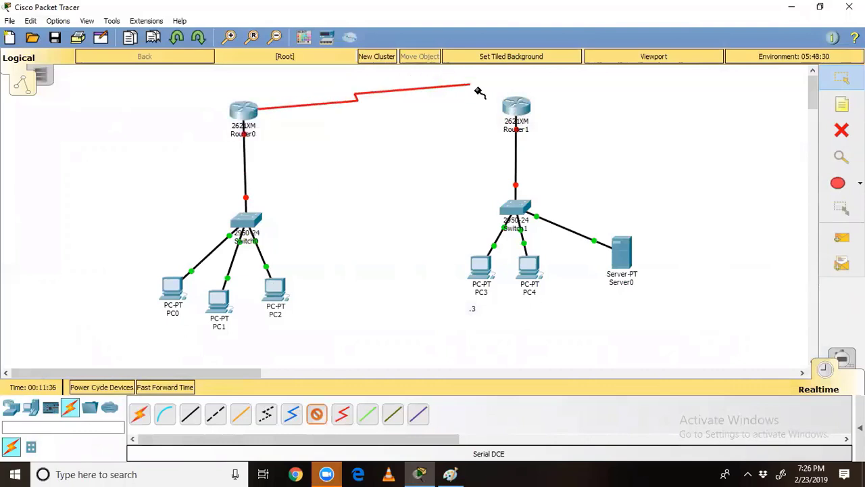
left_click(510, 104)
left_click(551, 150)
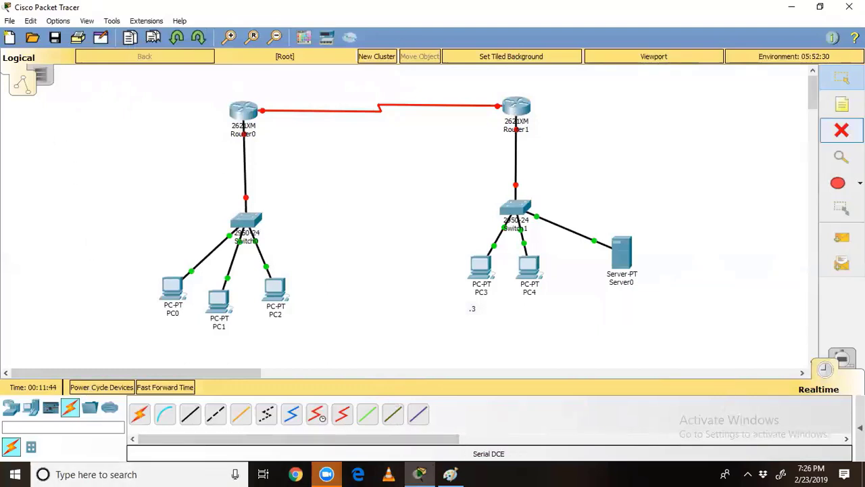
Step: Add a note: one device acts as clock generator (DCE), the other as terminator (DTE)
left_click(842, 104)
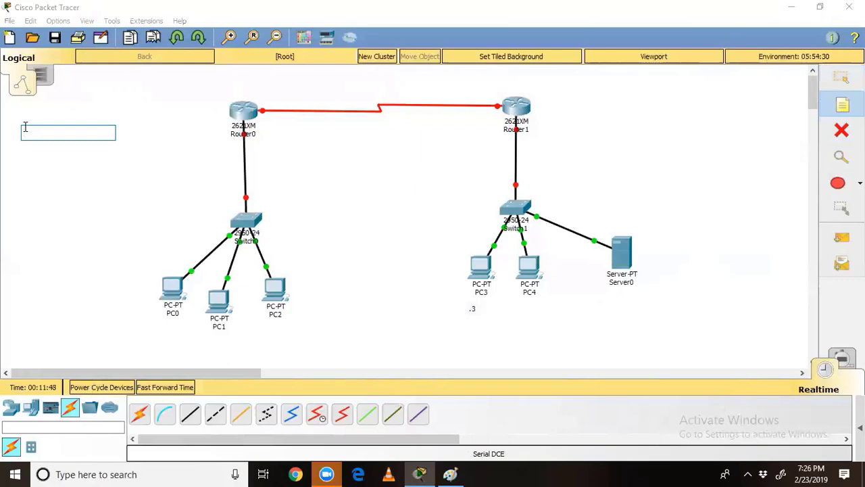
type("F")
type("or serical")
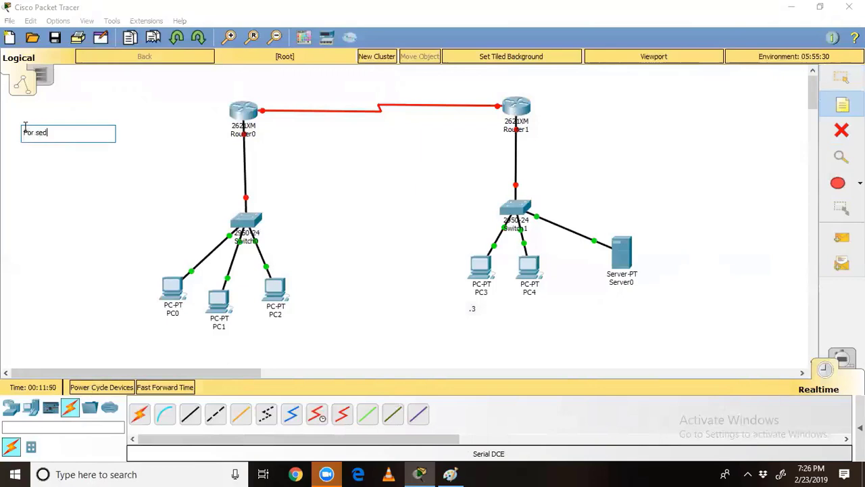
type(" communication one ")
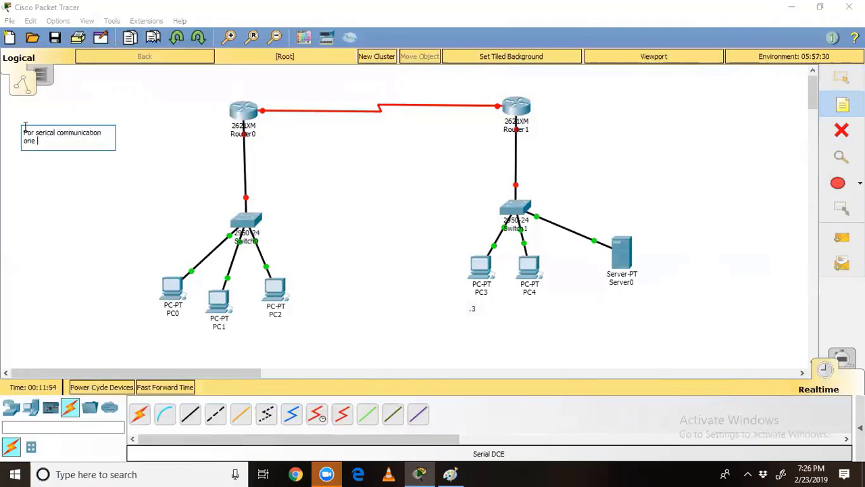
type("device will act as a clock ge")
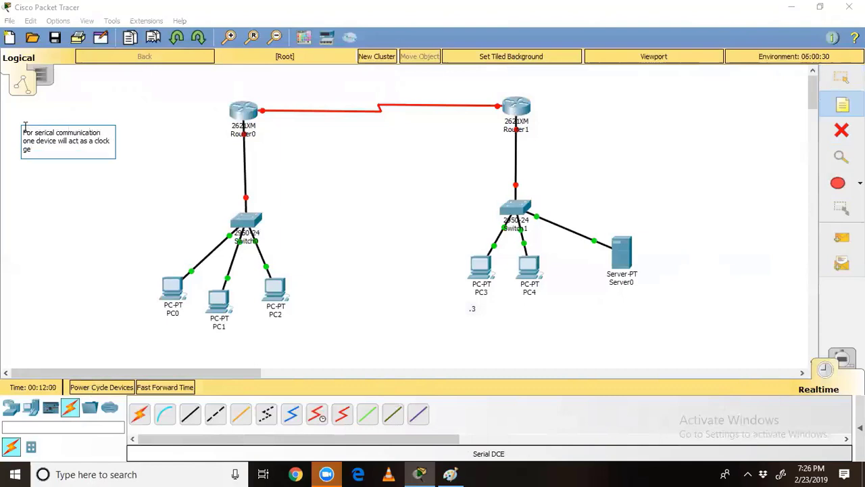
type("nrator (dce)")
key("Return")
key("Return")
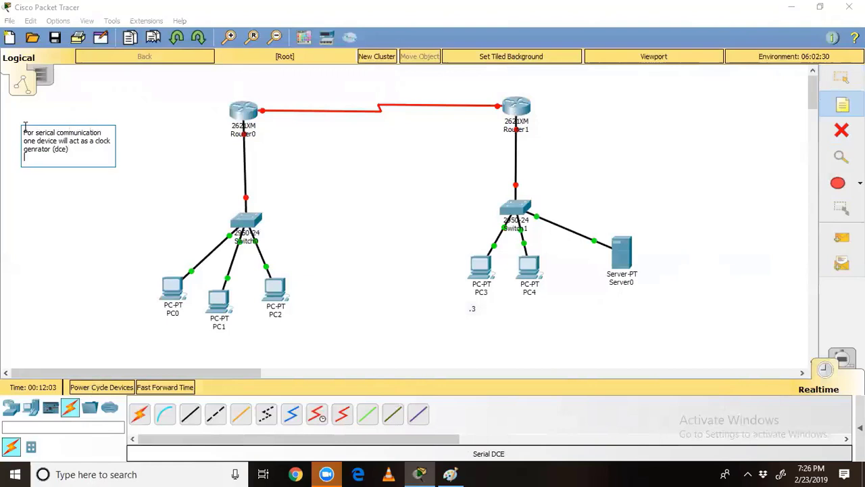
type("other device is called")
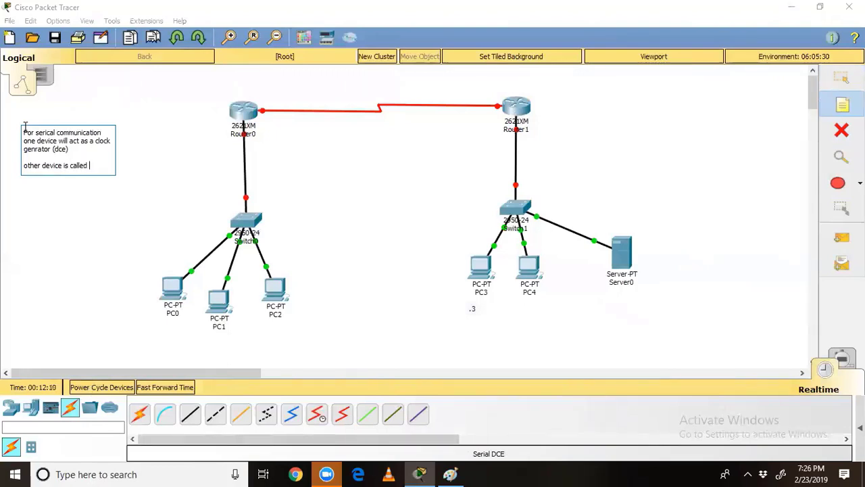
type(" Termia")
type("al")
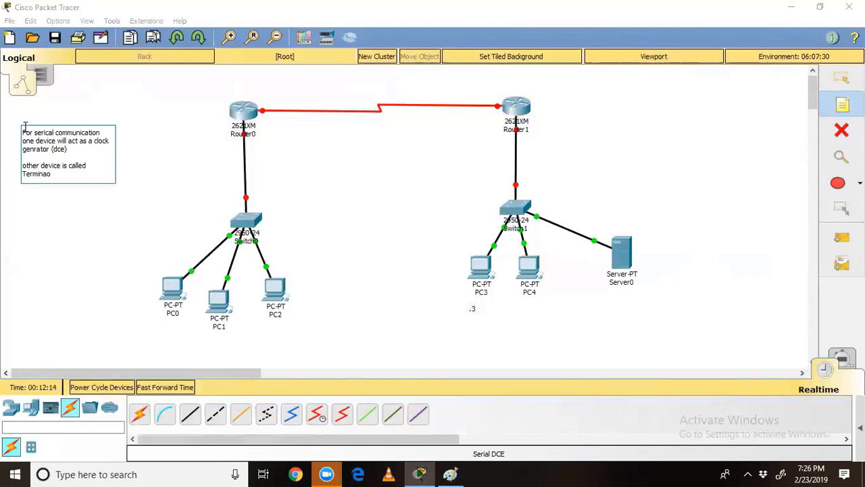
key("BackSpace")
type("tor (dte)")
key("Return")
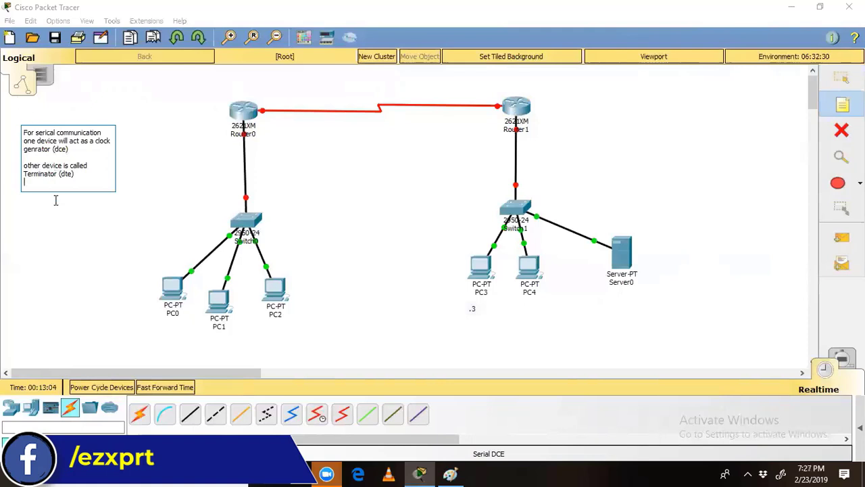
Step: Append 'router bydefault is a DTE device.' and the configure-clock-rate-on-DCE line to the note
key("Return")
type("rout")
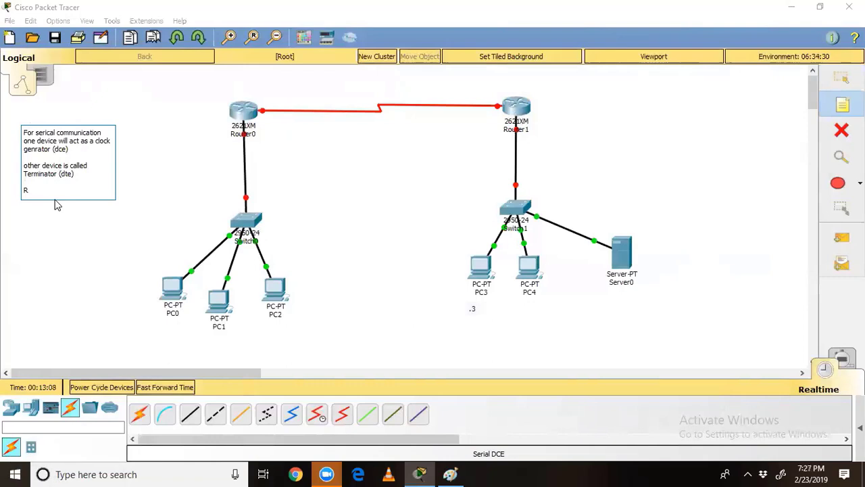
type("outer bydefault is a DTE device")
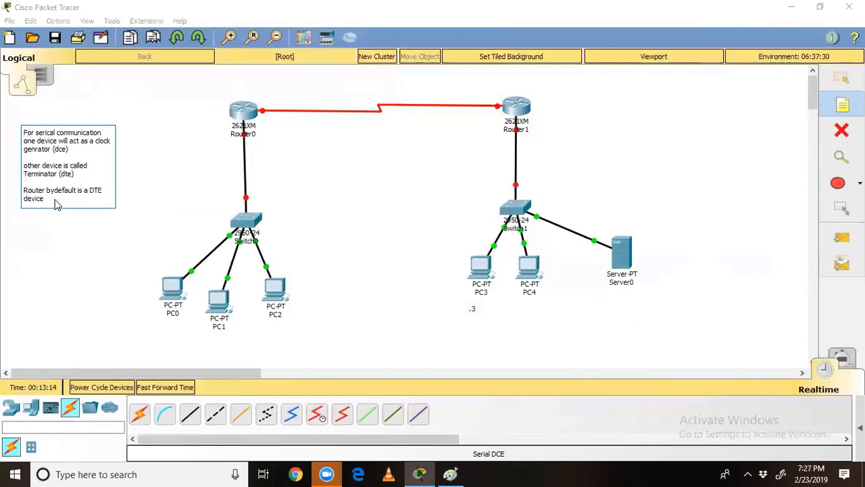
type(".")
key("Return")
key("Return")
type("and we h")
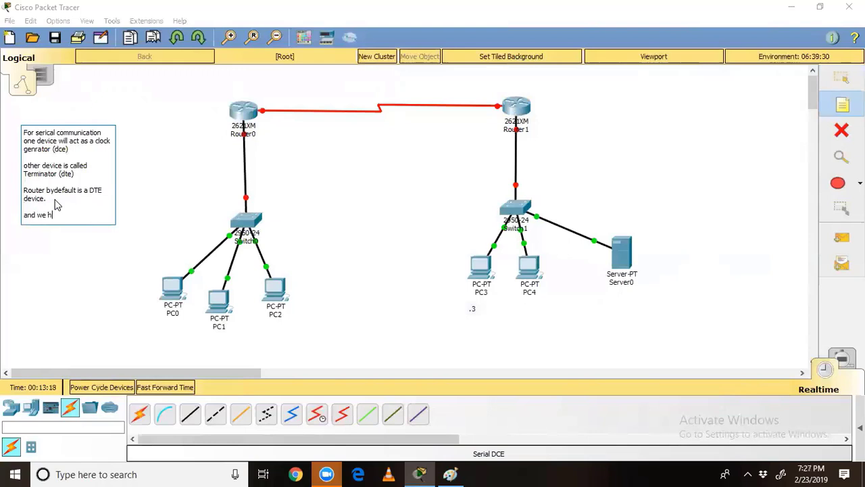
type("ave to configu")
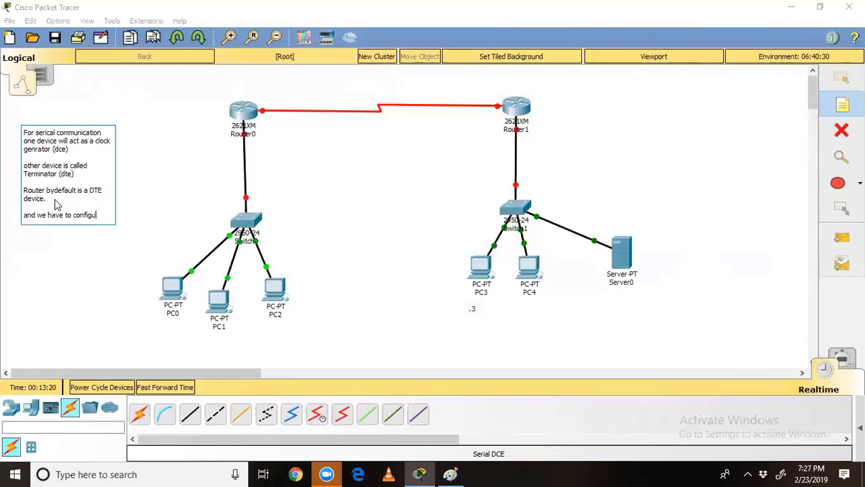
type("re clock ra")
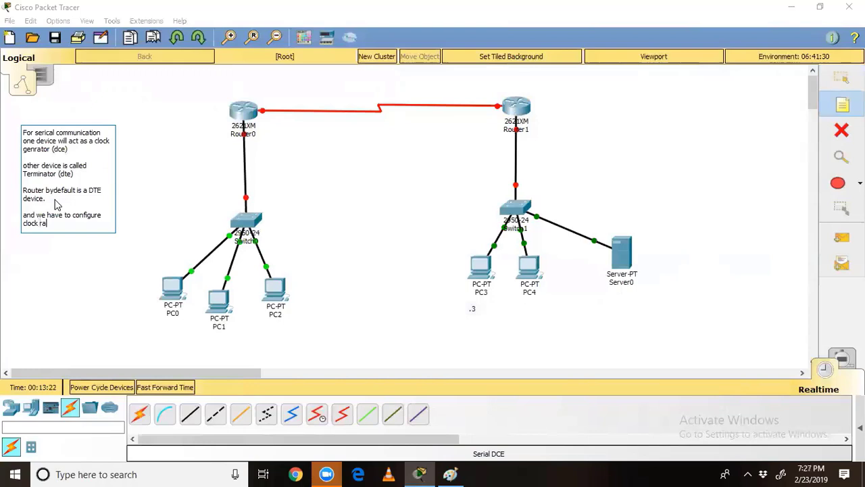
type("te on dce side to")
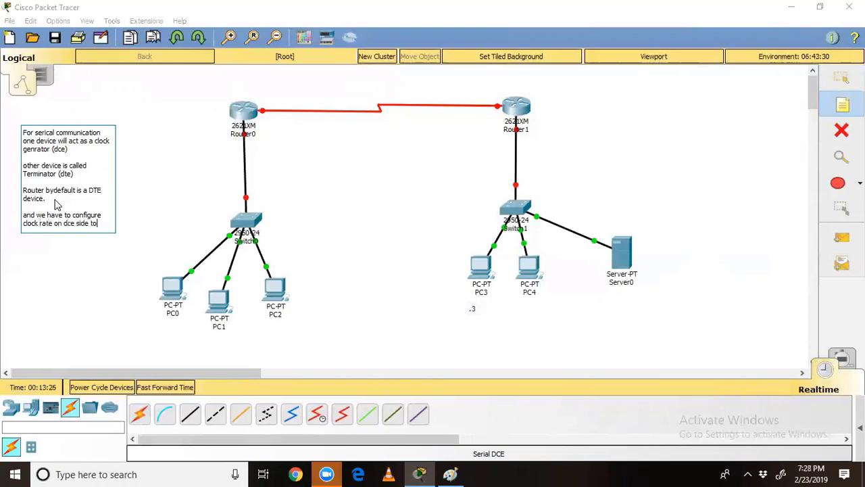
type(" make it D")
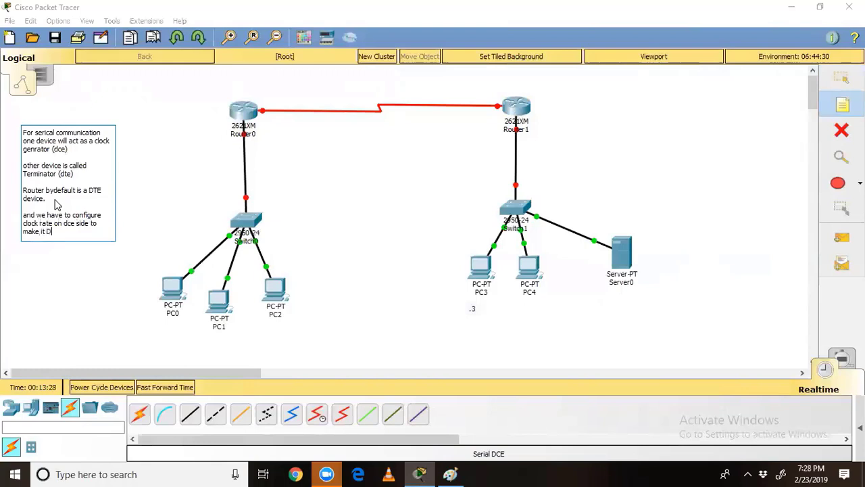
type("CE.")
left_click(421, 192)
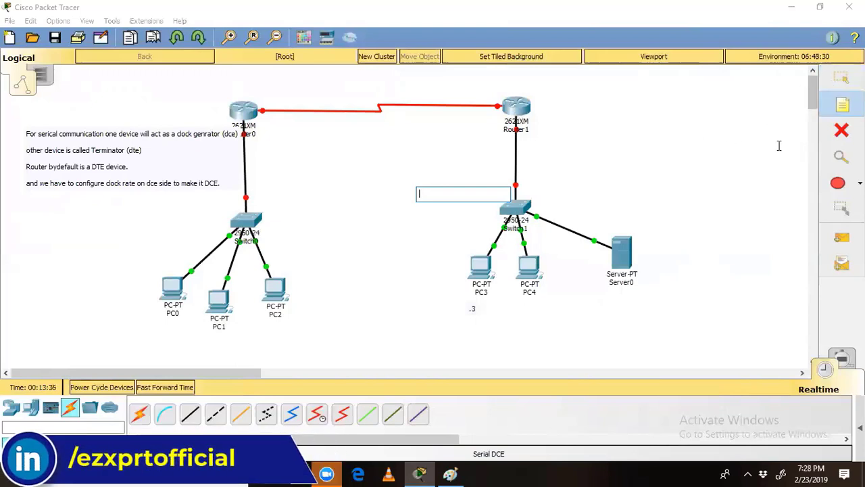
Step: Drag the DCE/DTE explanation note down and left, level with Switch0
left_click(710, 170)
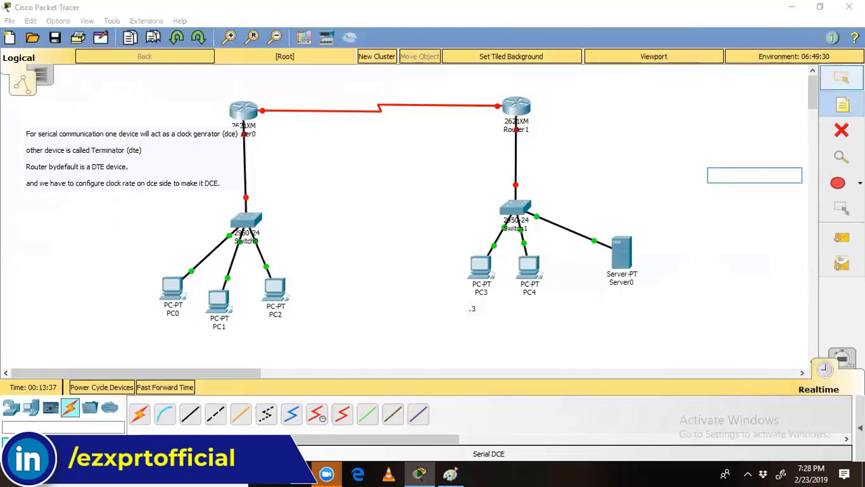
left_click(841, 78)
left_click_drag(116, 172, 64, 211)
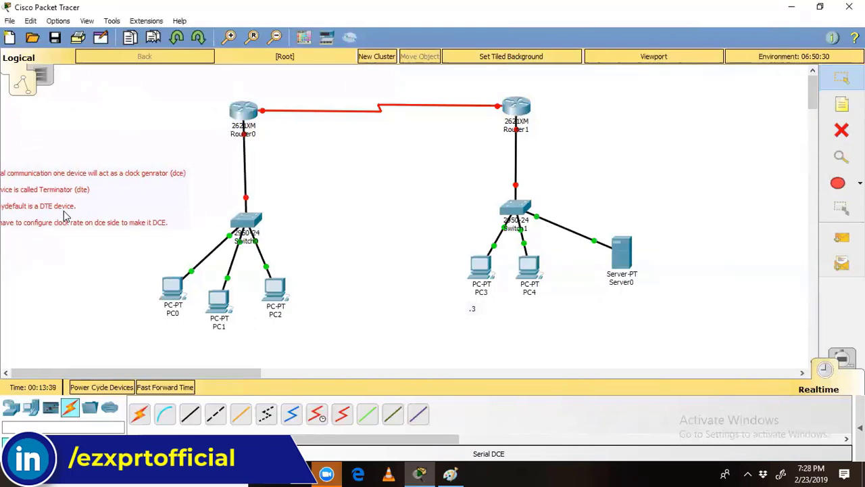
left_click_drag(272, 94, 467, 154)
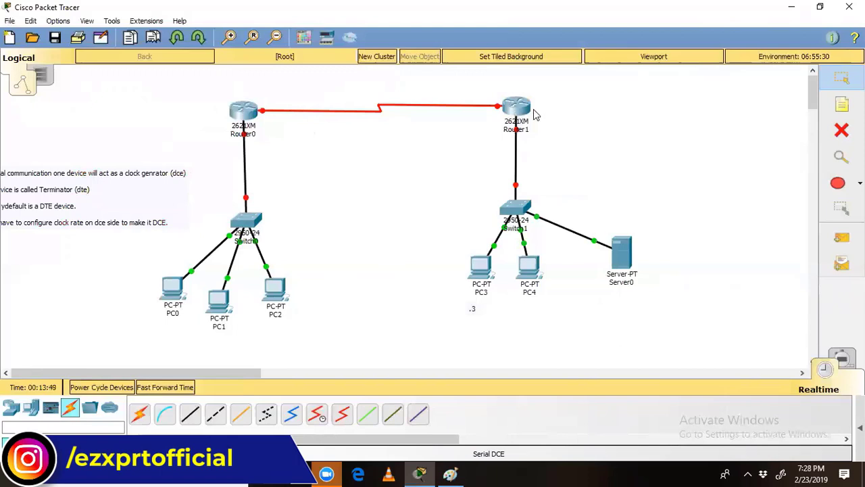
left_click(842, 105)
left_click(257, 88)
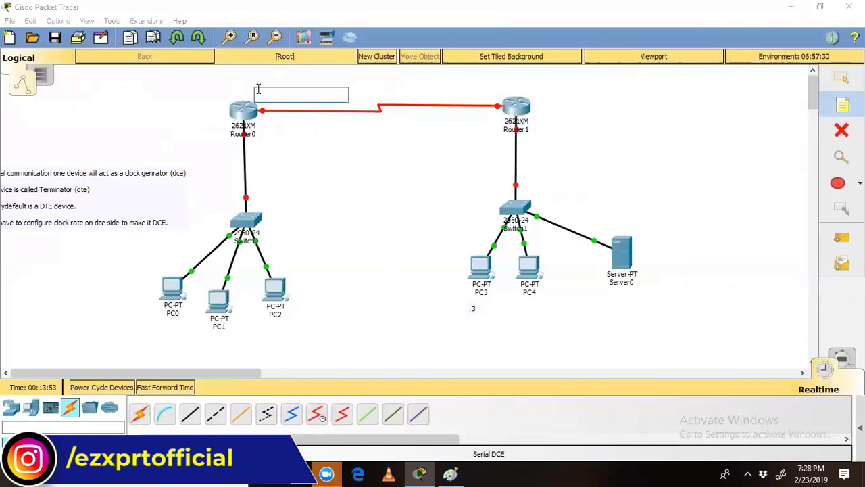
type("clock rate")
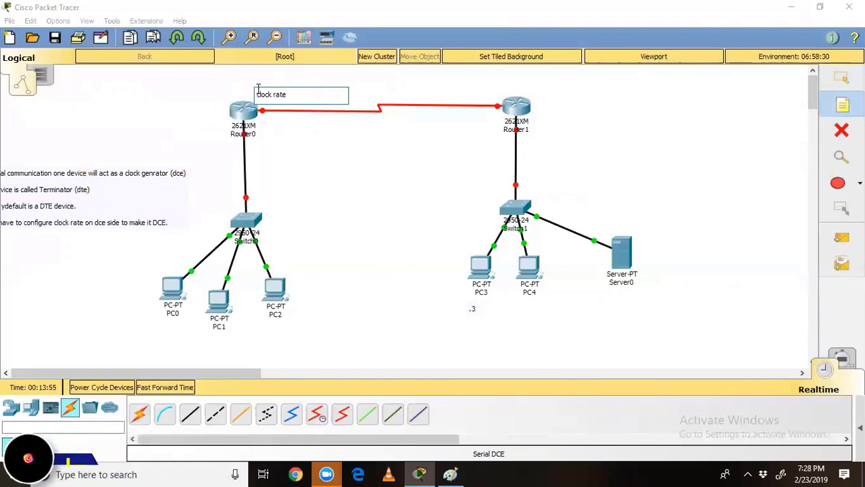
type(" 64")
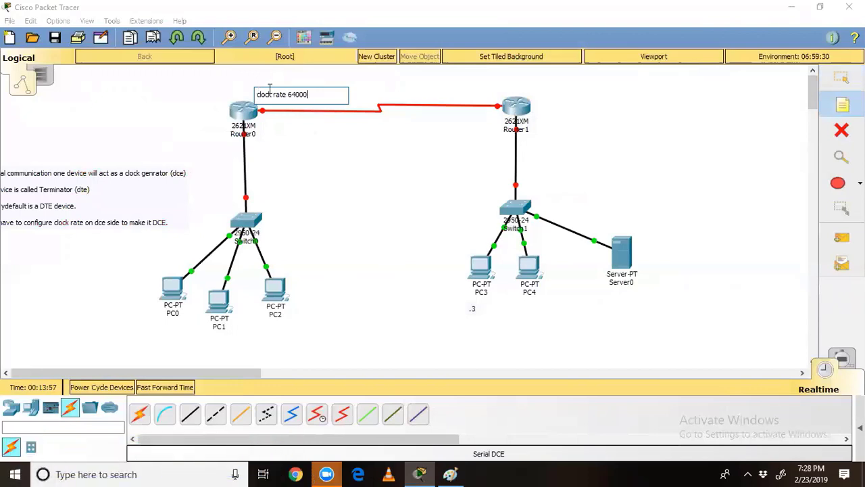
type("000")
left_click(259, 159)
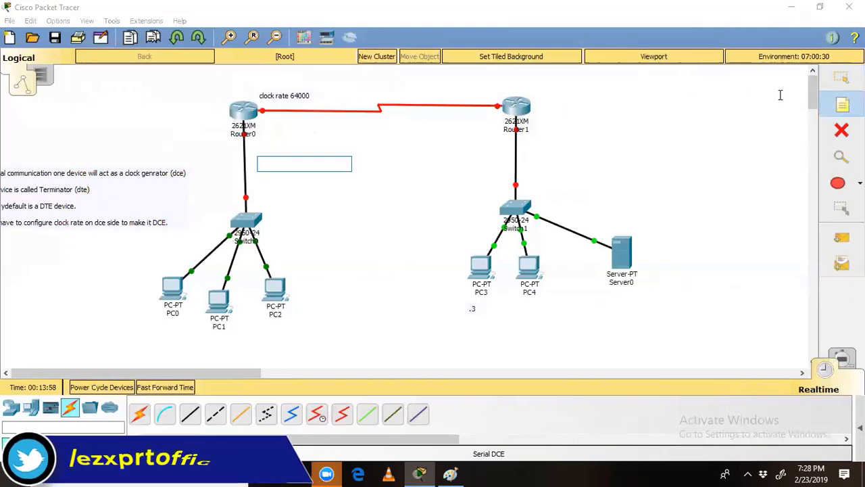
left_click(833, 88)
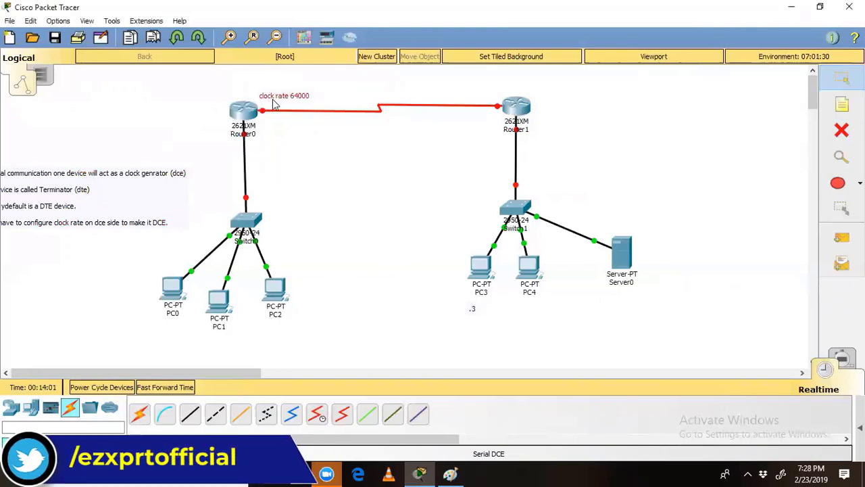
mouse_move(274, 103)
left_mouse_down()
mouse_move(411, 88)
mouse_move(210, 81)
mouse_move(324, 85)
mouse_move(415, 105)
mouse_move(267, 101)
mouse_move(476, 102)
mouse_move(345, 81)
mouse_move(269, 99)
left_mouse_up()
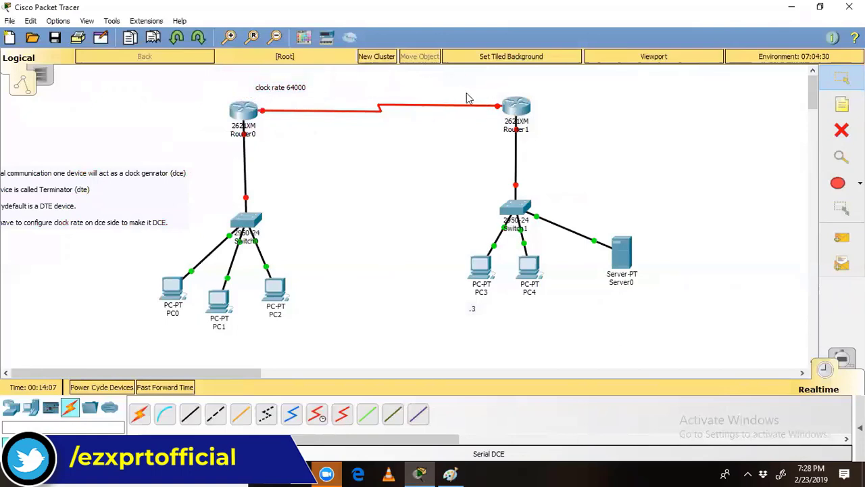
left_click_drag(462, 90, 585, 158)
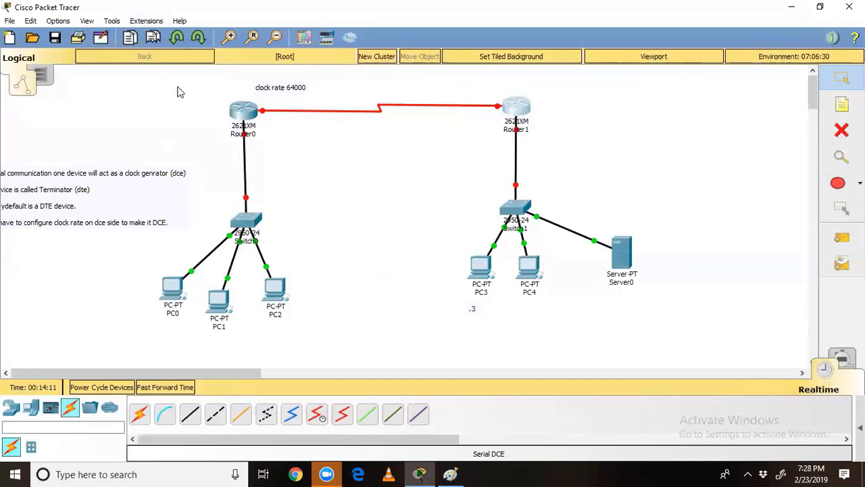
Step: Select both routers and nudge the 'clock rate 64000' note slightly down
left_click_drag(177, 86, 341, 155)
left_click_drag(451, 188, 583, 195)
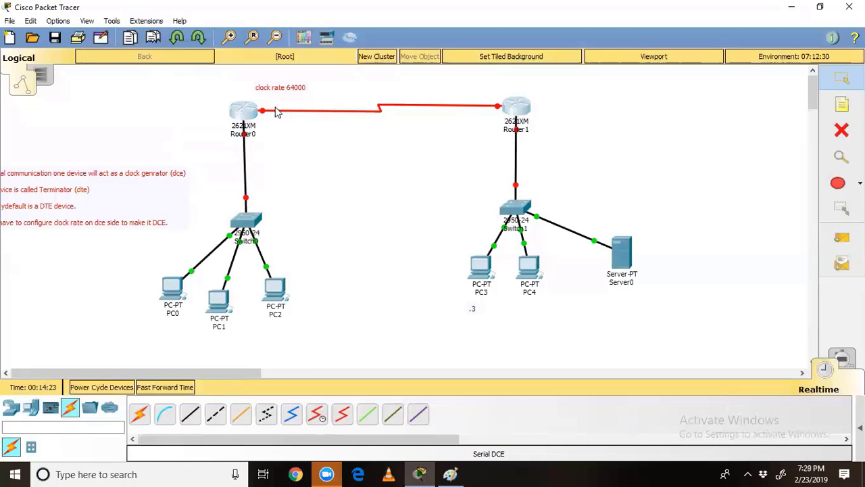
mouse_move(277, 112)
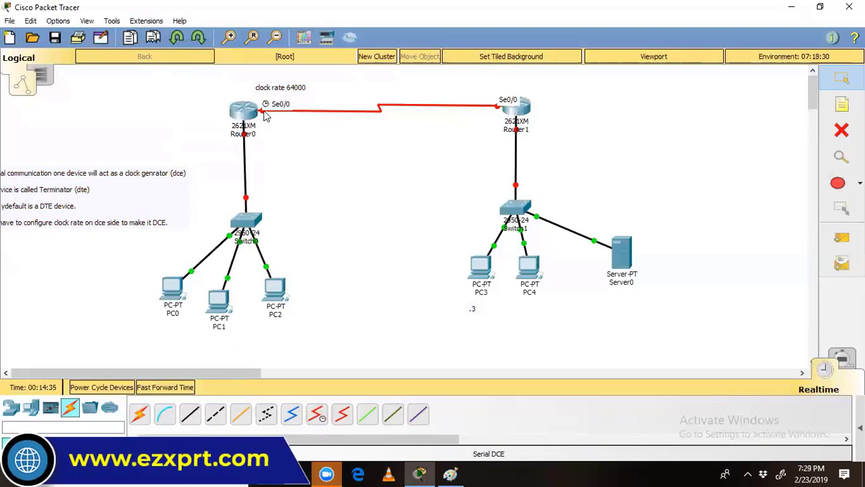
left_click_drag(278, 92, 279, 96)
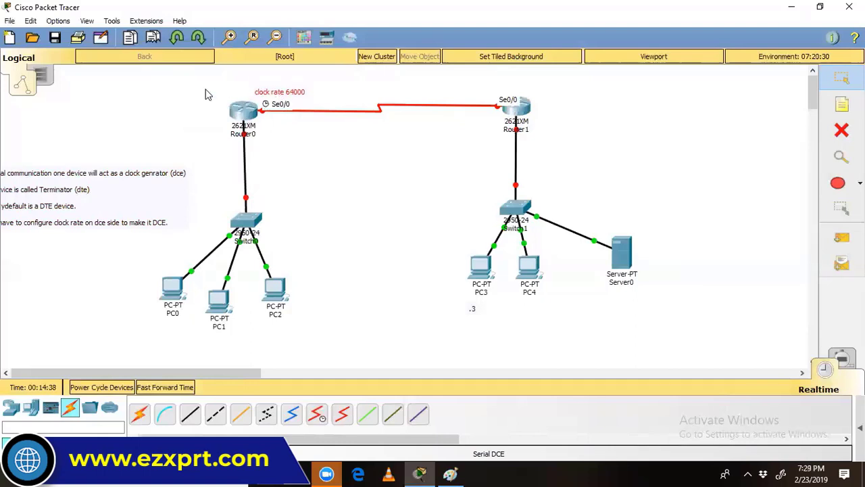
Step: Shift Router0 left, set the clock rate note above it, and raise the explanation notes into view
left_click_drag(206, 90, 294, 163)
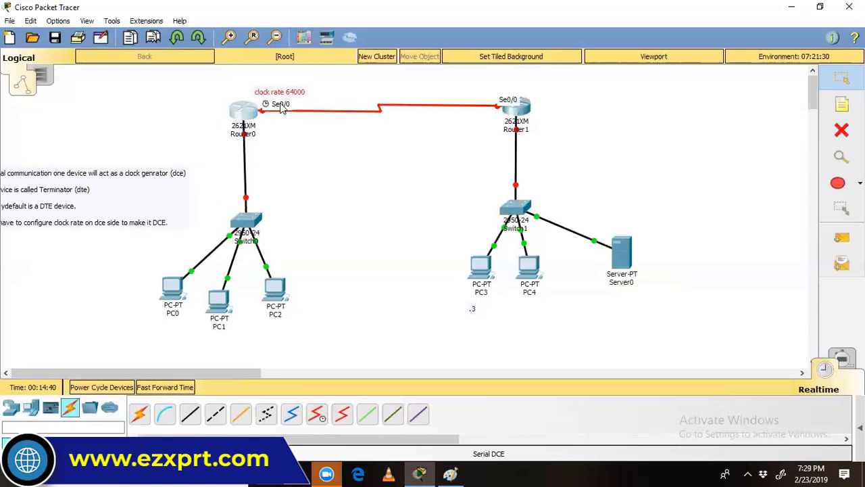
left_click_drag(283, 101, 248, 125)
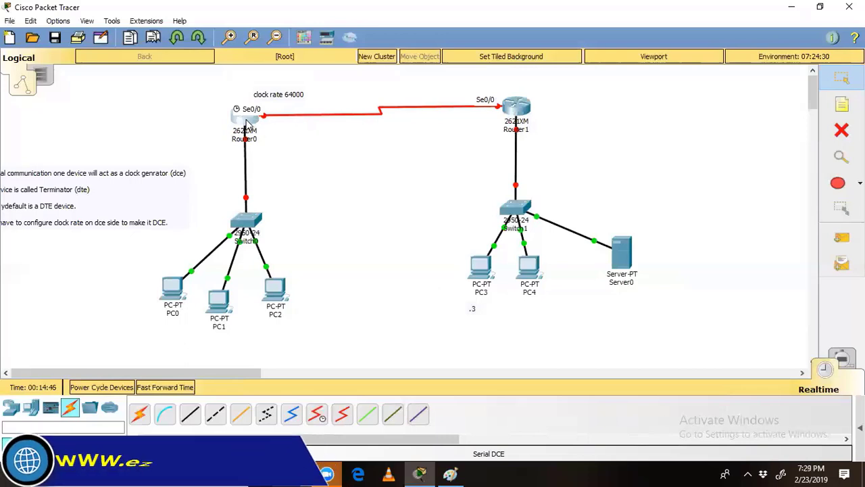
left_click_drag(279, 95, 282, 87)
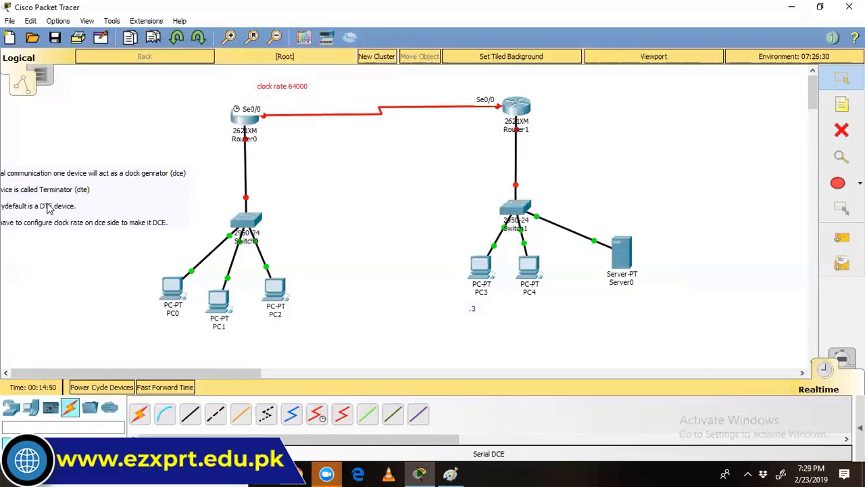
left_click_drag(67, 196, 96, 140)
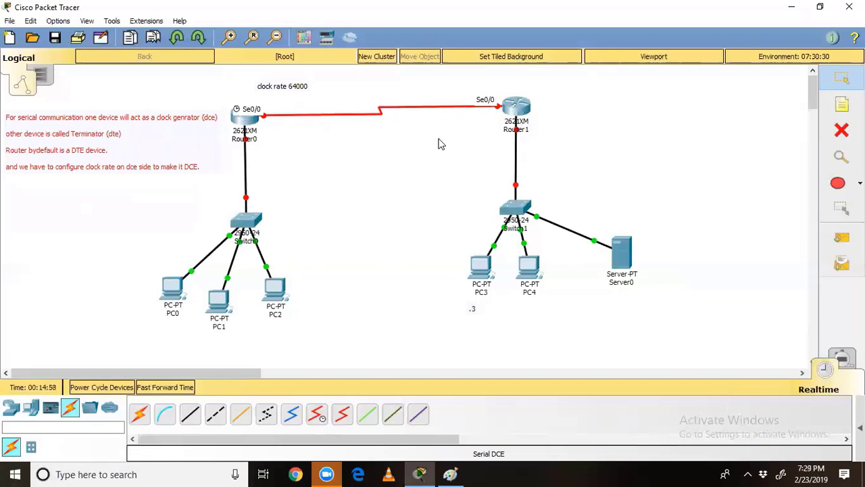
Step: Drag the DCE/DTE explanation note block from the left edge to beside Router1
left_click_drag(162, 145, 721, 156)
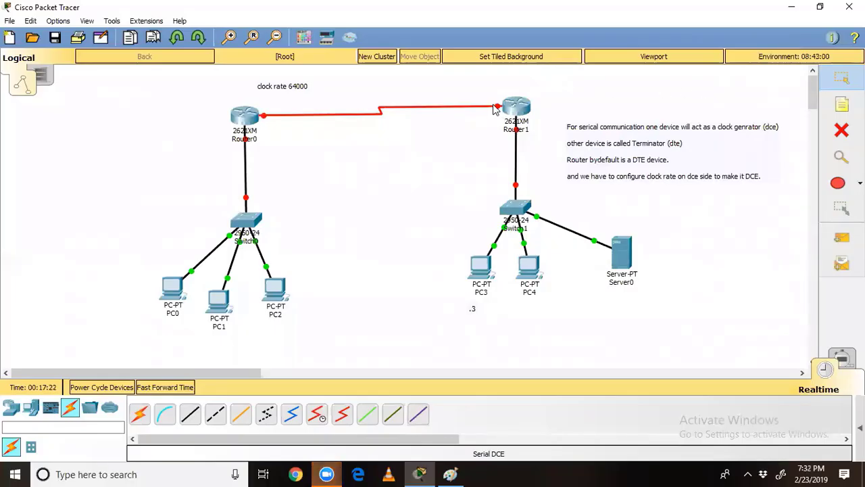
mouse_move(494, 110)
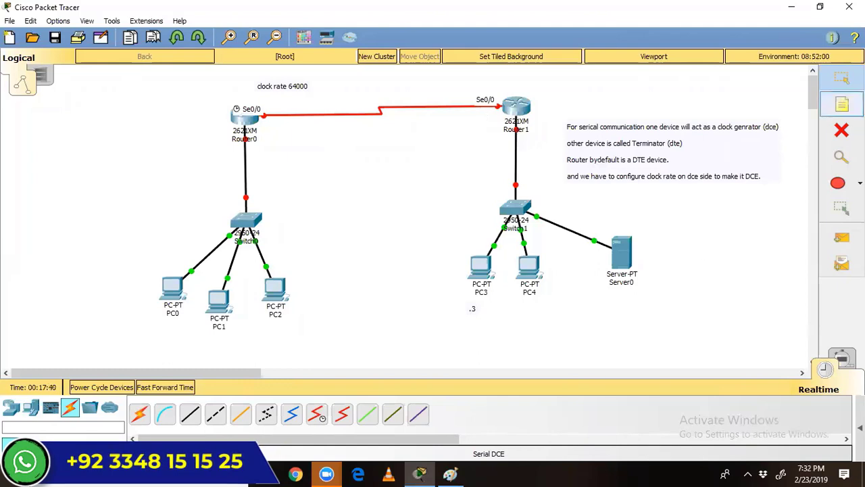
Step: Place a left-side note listing collecte devices, proper connectivity, ip addressing scheme, and start configuration steps
left_click(841, 105)
left_click(13, 138)
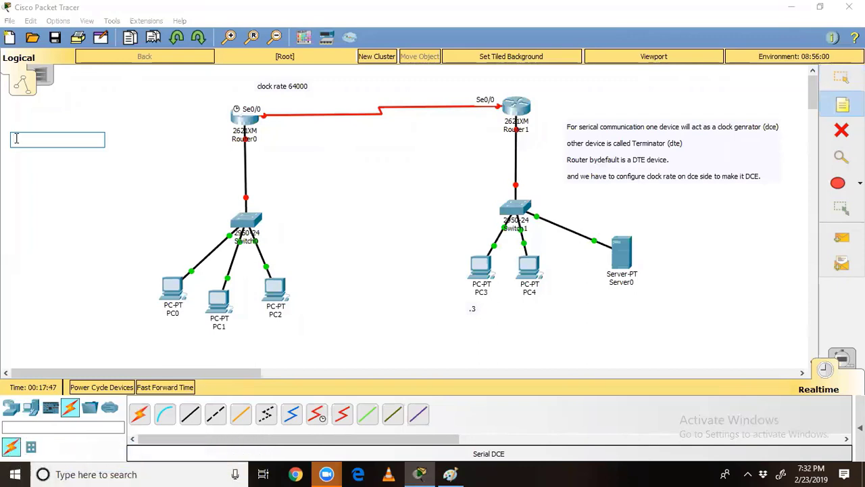
type("collecte")
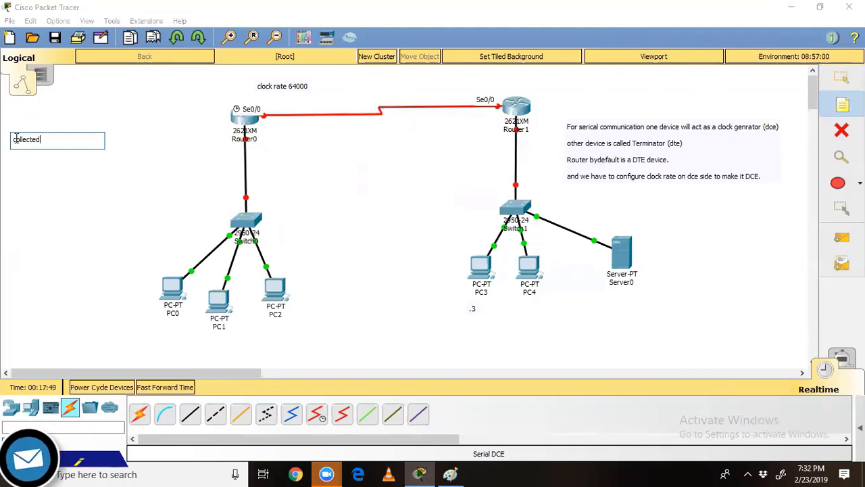
type(" de")
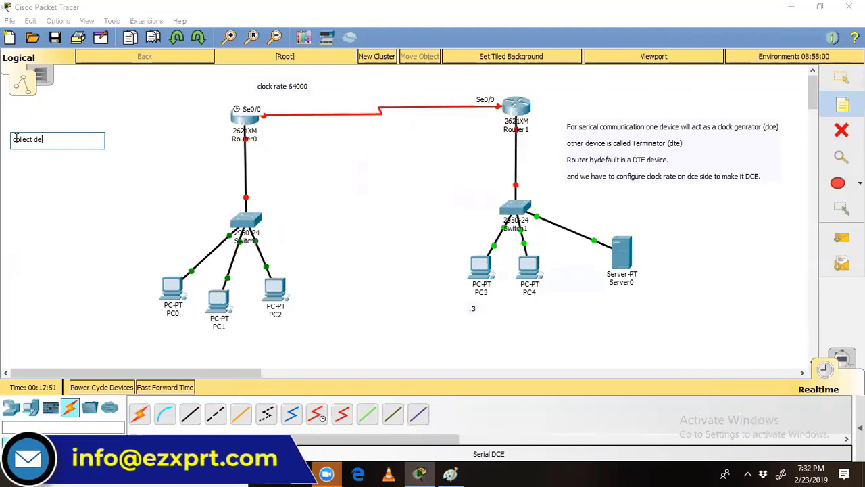
type("vices")
key("Return")
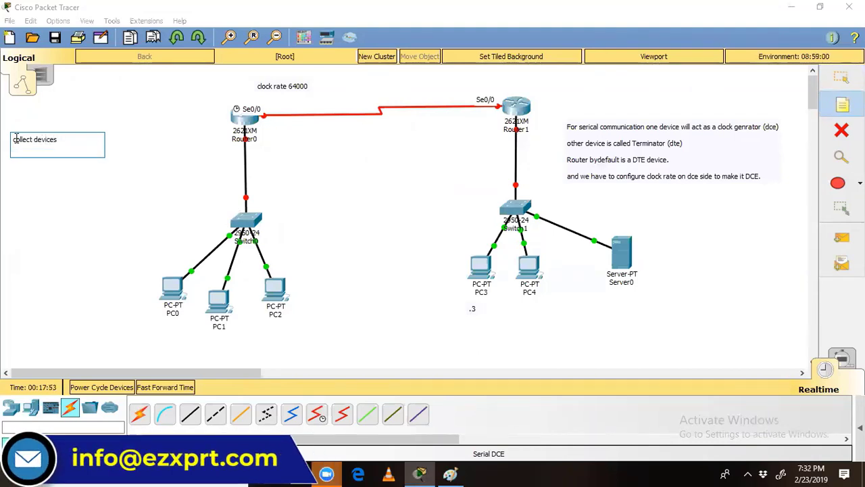
type("proper connectivity")
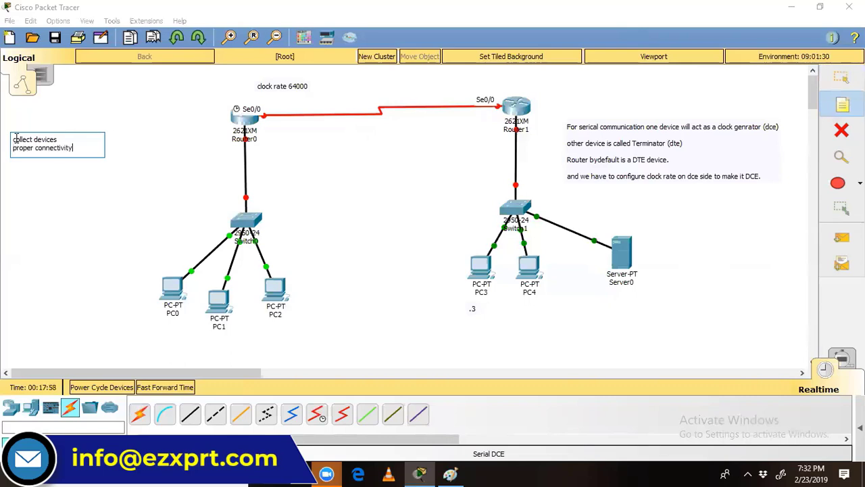
key("Return")
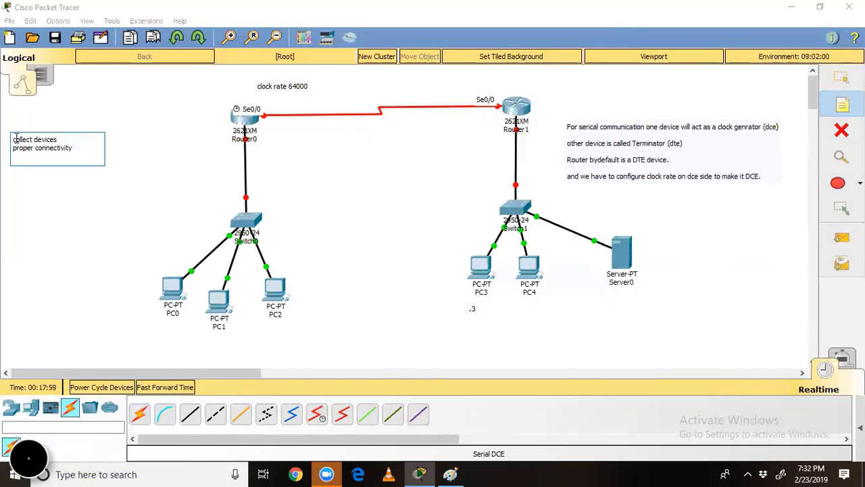
key("Return")
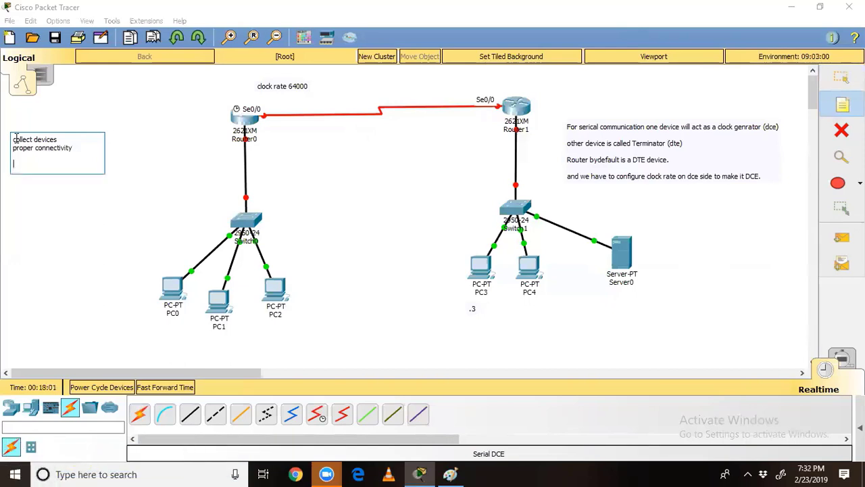
type("ip addressing scheme")
key("Return")
key("Return")
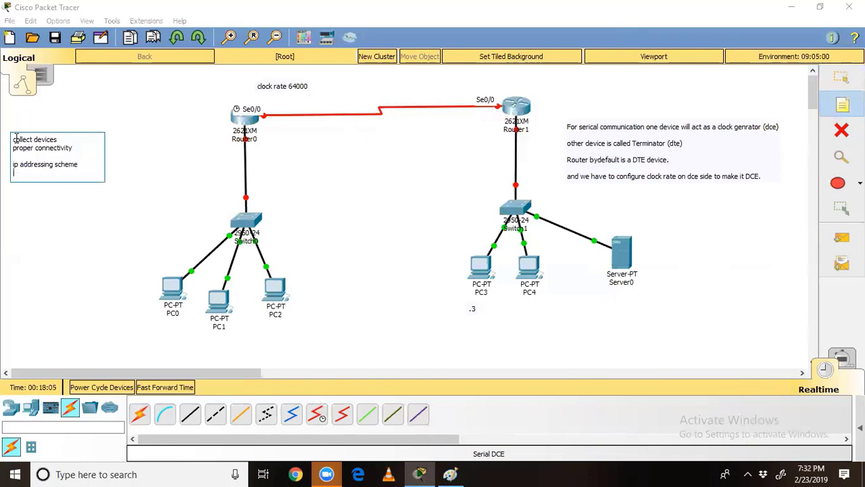
type("s")
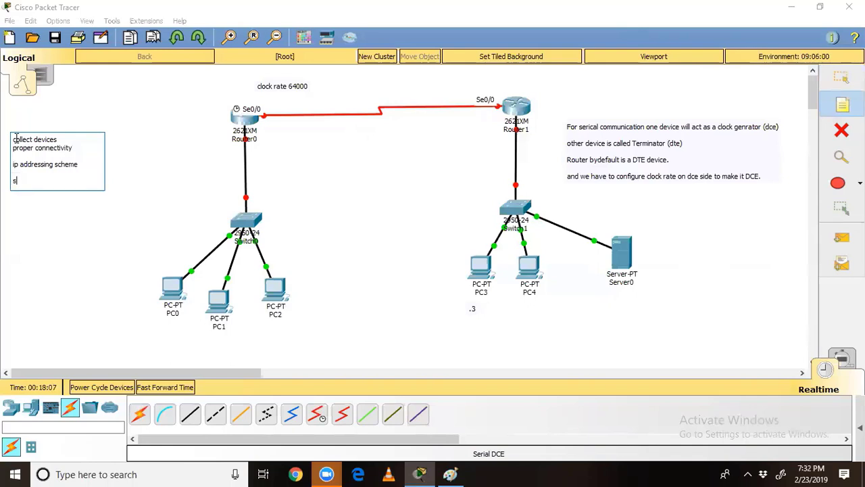
type("tart configuration of your ne")
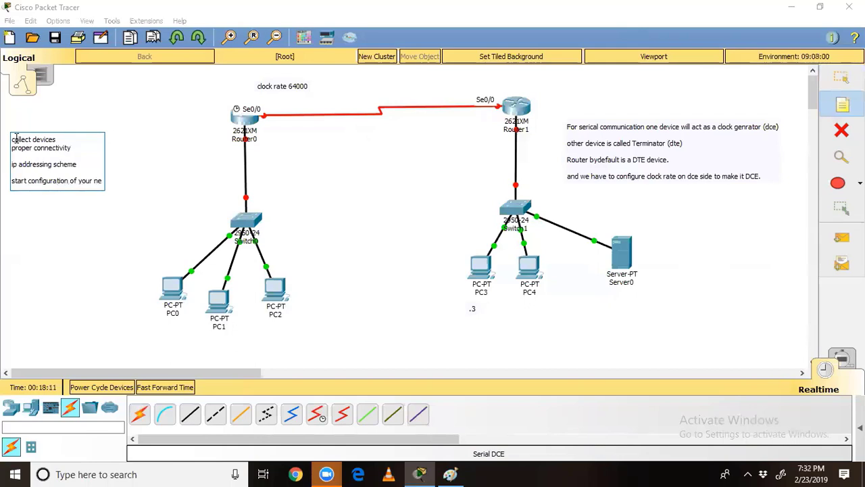
type("tworkk devices")
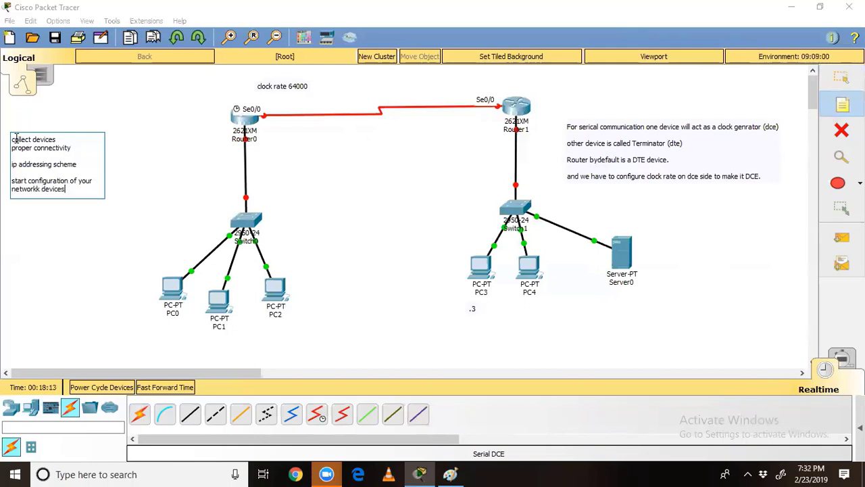
type(" to establish a network")
key("Return")
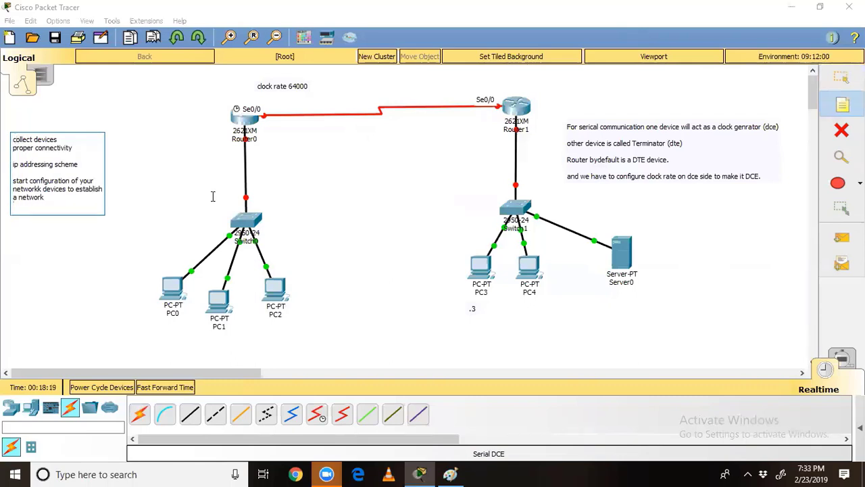
Step: Commit the setup-steps note and discard the stray empty note boxes
left_click(187, 158)
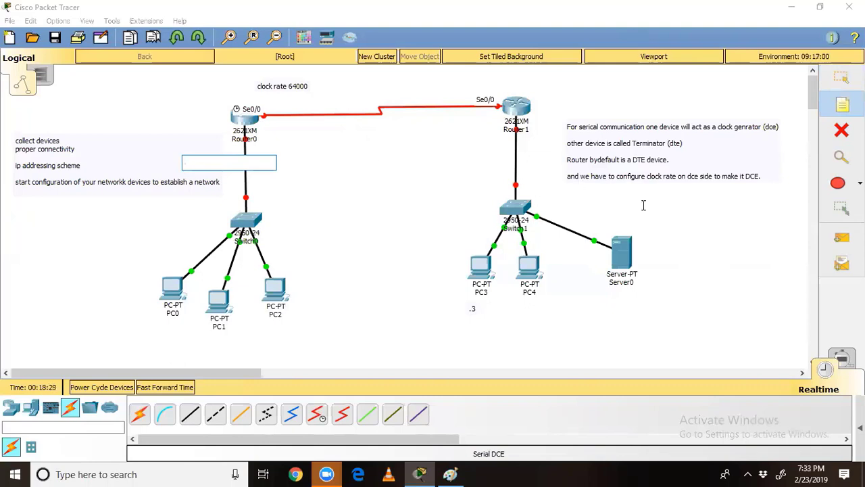
left_click(702, 220)
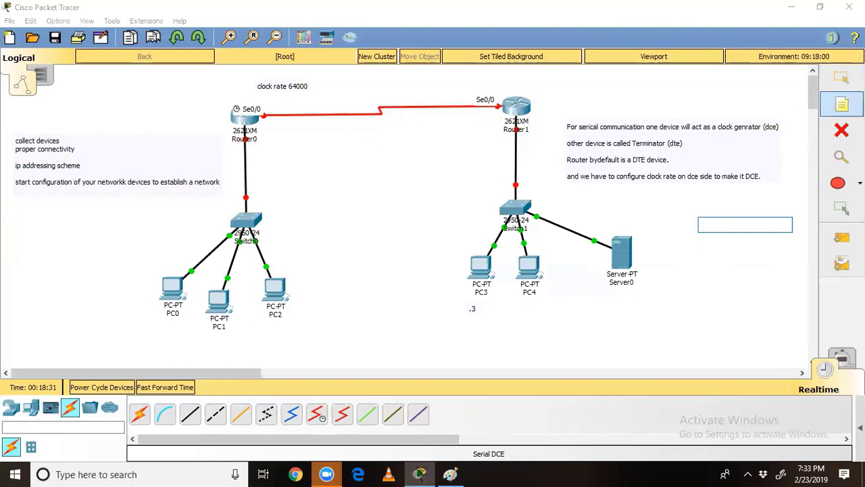
left_click(841, 104)
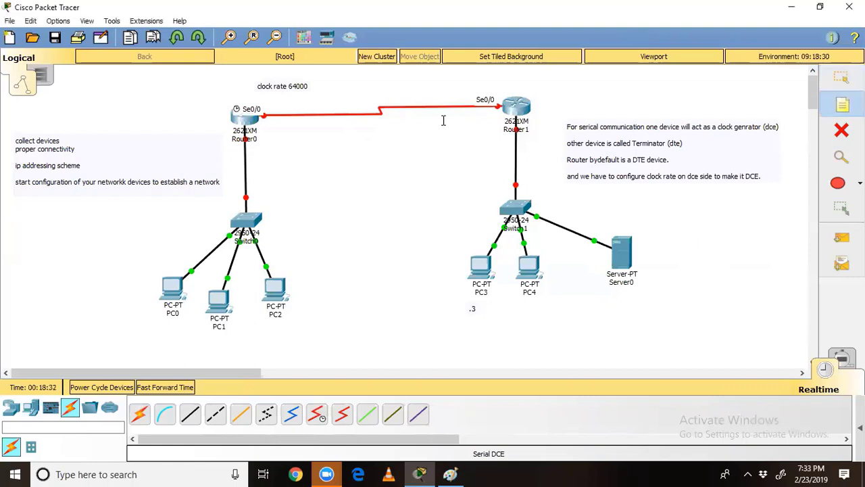
Step: Add serial address notes 1.1.1.1/8 beside Router0 and 1.1.1.2/8 above Router1
left_click(266, 99)
type("1.1.1.1/8")
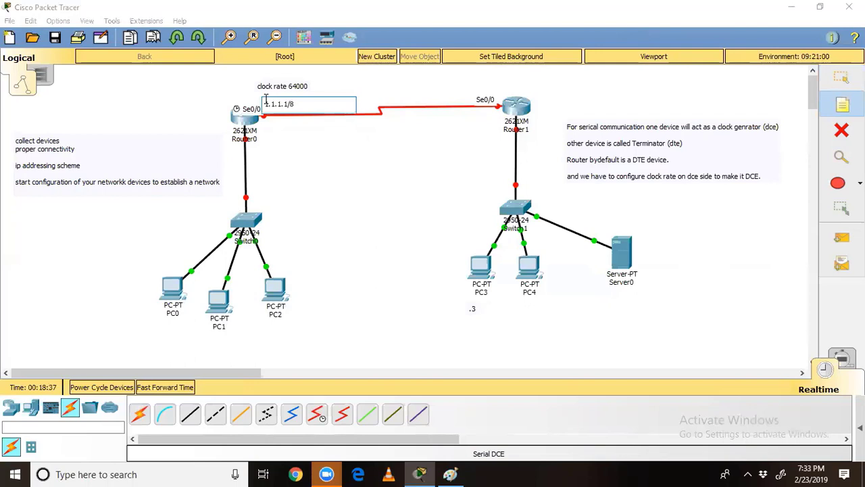
left_click(467, 86)
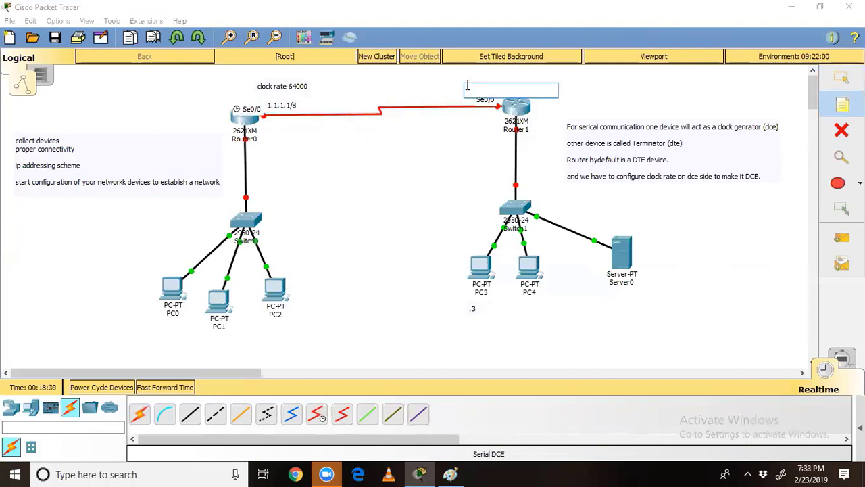
type("1.1.1.2/")
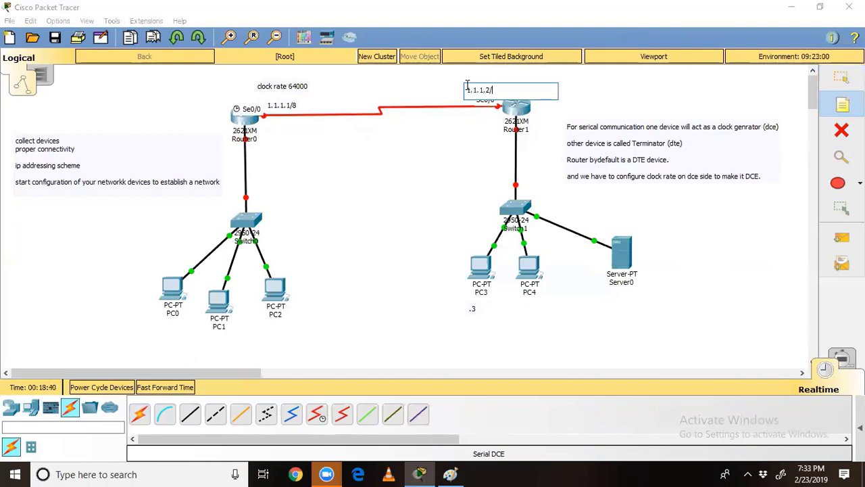
type("8")
left_click(437, 160)
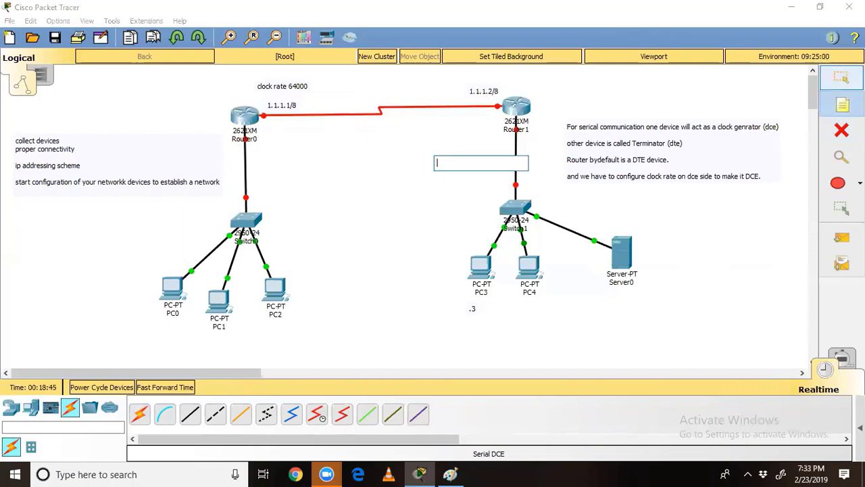
Step: Cancel the empty note and nudge the 1.1.1.2/8 and 1.1.1.1/8 labels upward
key("Escape")
left_click_drag(474, 96, 476, 90)
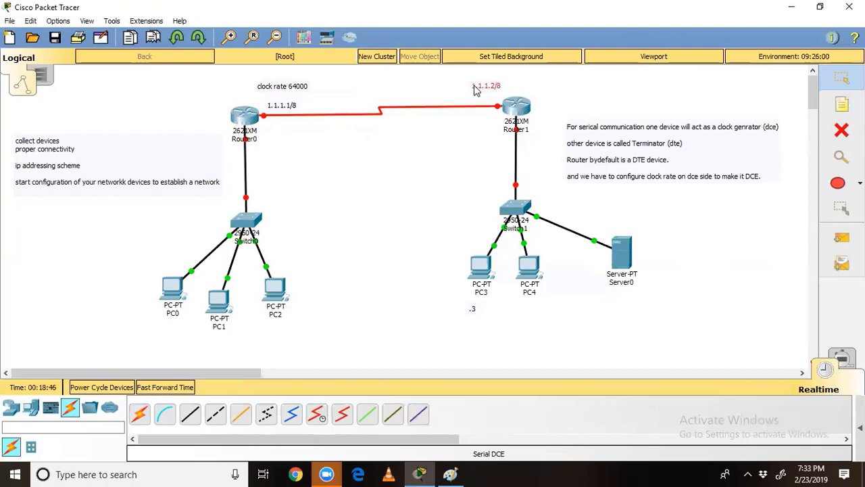
mouse_move(269, 102)
left_mouse_down()
mouse_move(279, 105)
mouse_move(279, 87)
left_mouse_up()
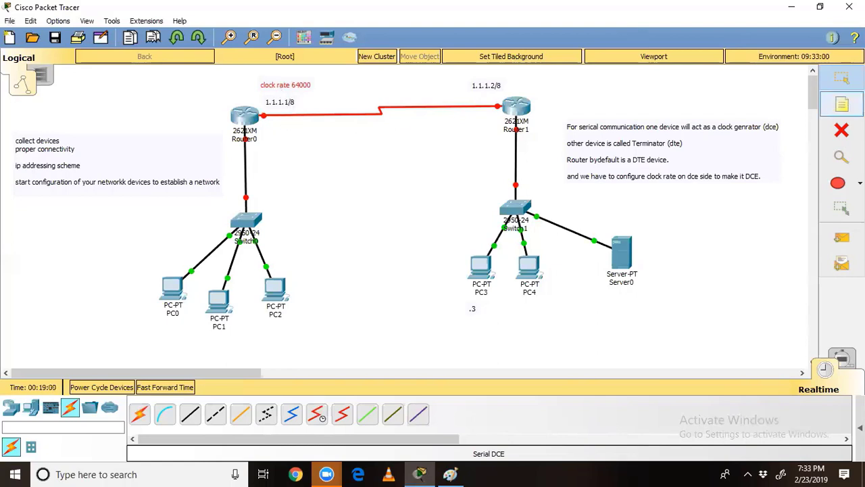
Step: Add a note beside Router0 reading fa0 200.100.50.1/24
left_click(836, 103)
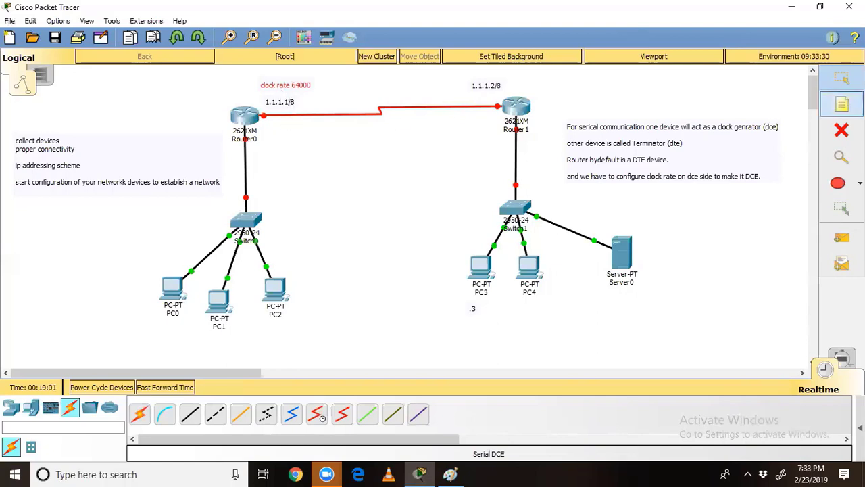
left_click(265, 144)
type("f0/0")
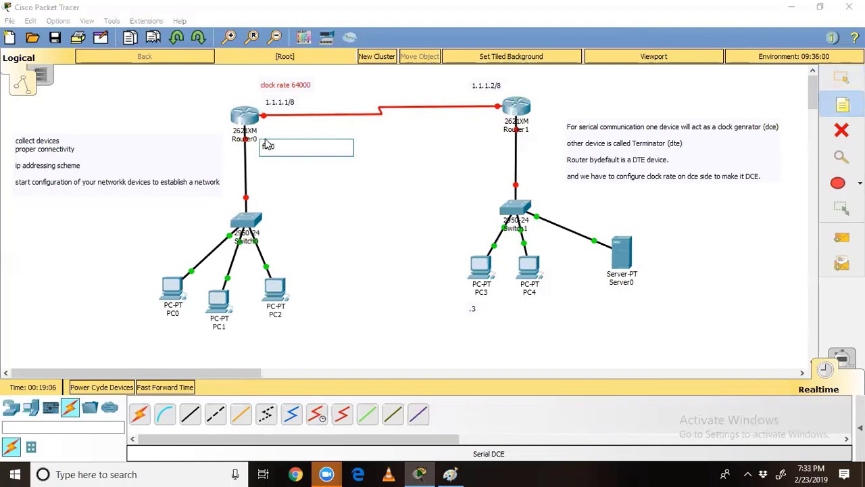
type("a0 200.100.50.1/24")
left_click(335, 264)
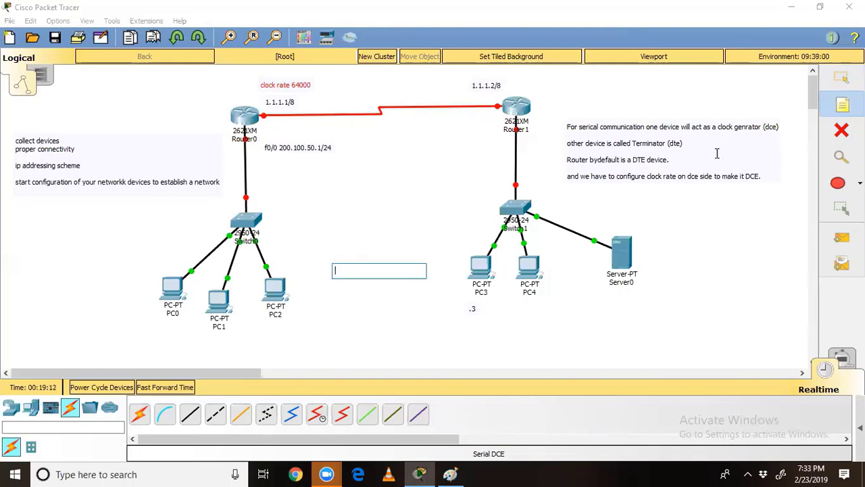
key("Escape")
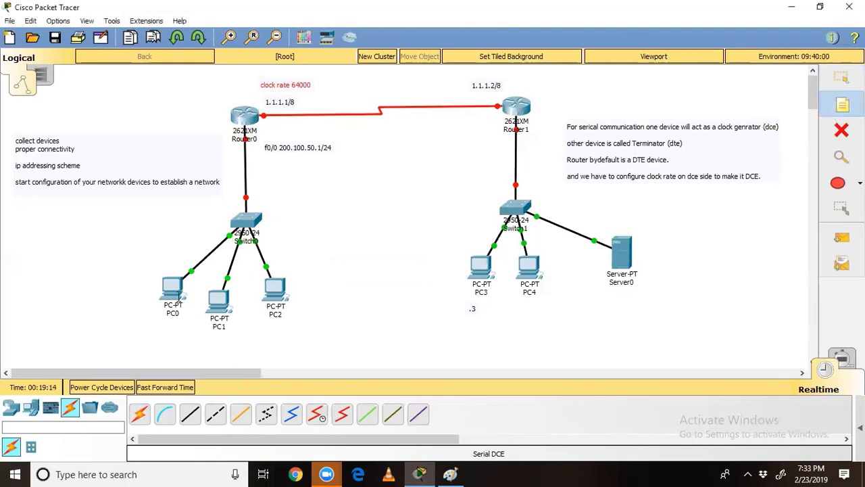
Step: Label PC0, PC1, PC2 as 200.100.50.2/24, .3 and .4, then shift the planning notes left
left_click(112, 322)
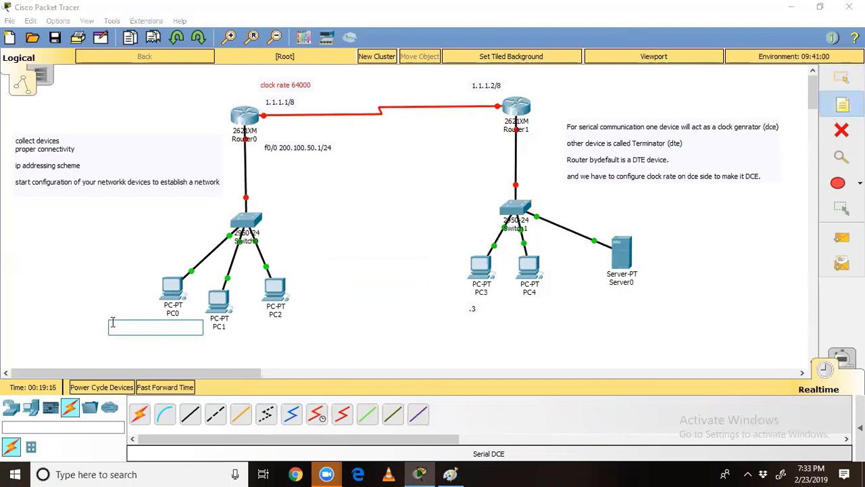
type("200.100.50.2")
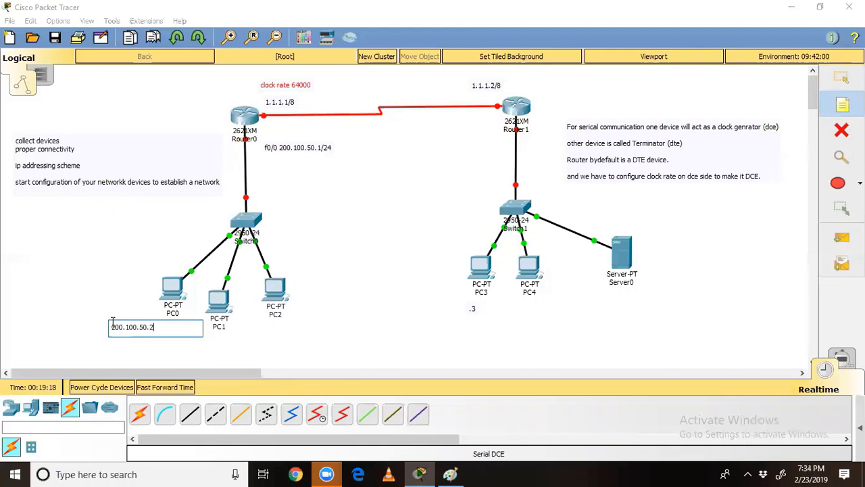
type("/24")
left_click(230, 346)
left_click(201, 338)
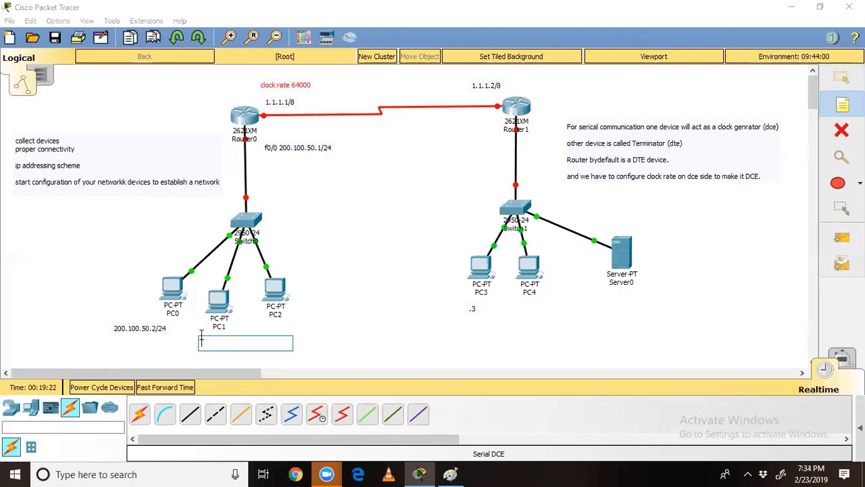
type("200.100.50")
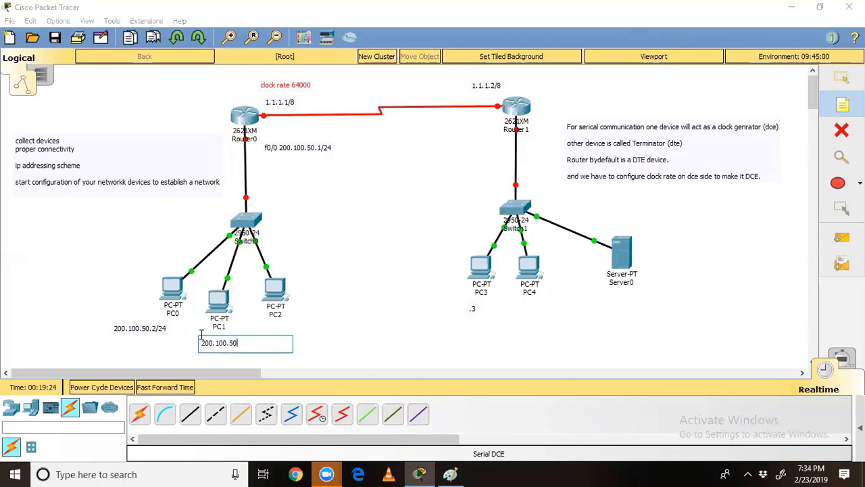
type(".3/24")
left_click(274, 326)
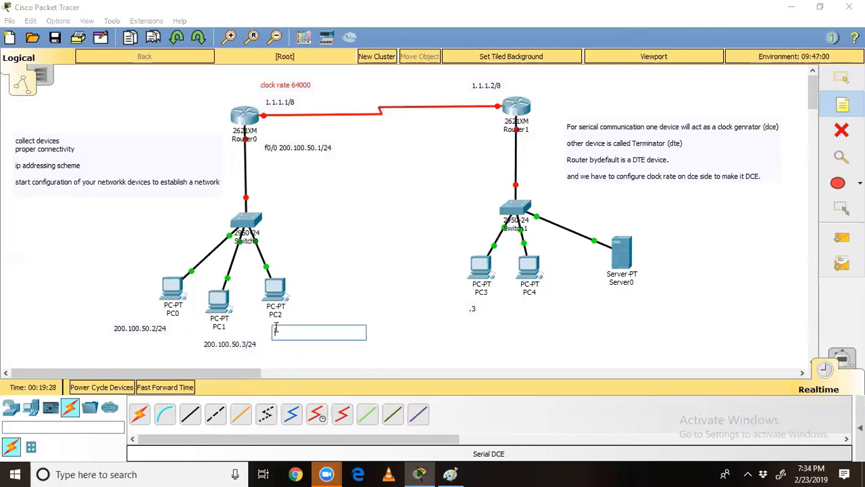
type("200.100.50.4/24")
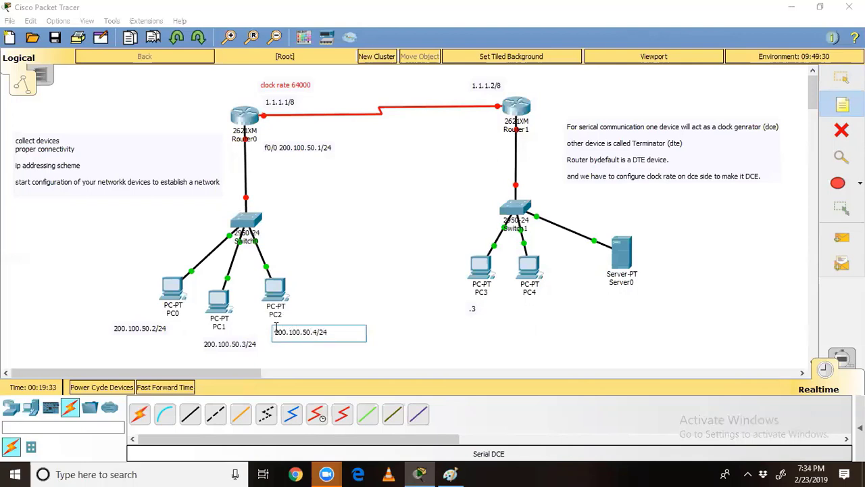
left_click(320, 280)
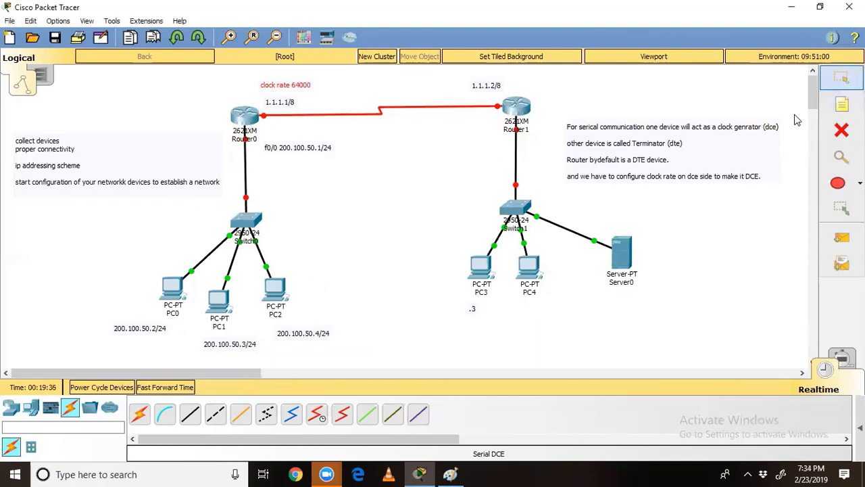
left_click(842, 78)
left_click_drag(173, 184, 85, 149)
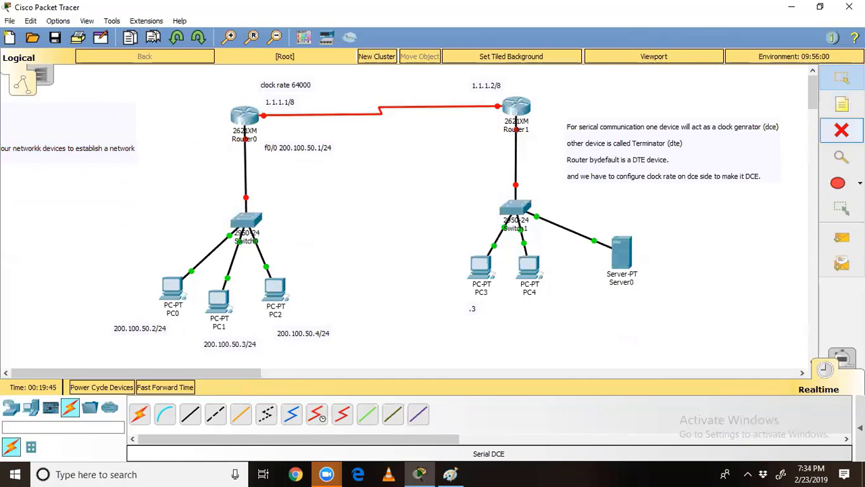
Step: Add the f0/0 200.100.100.1/24 note beside Router1 and delete the stray .3 label
left_click(842, 105)
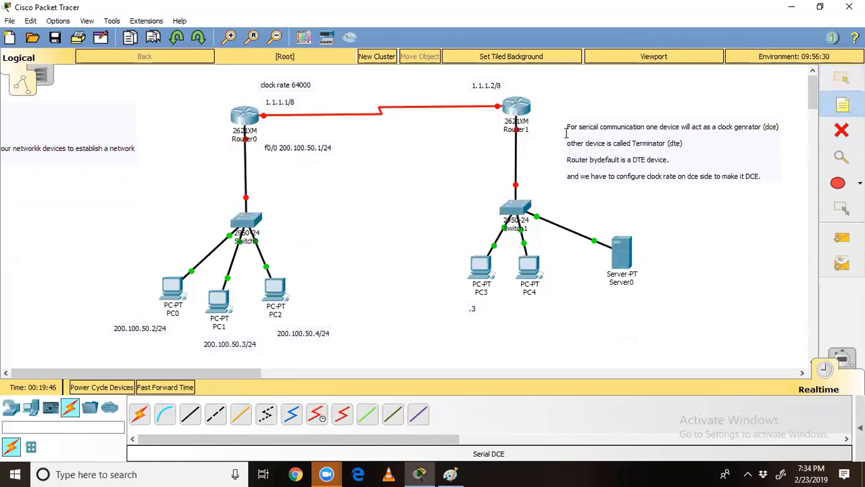
left_click(443, 129)
type("f0/")
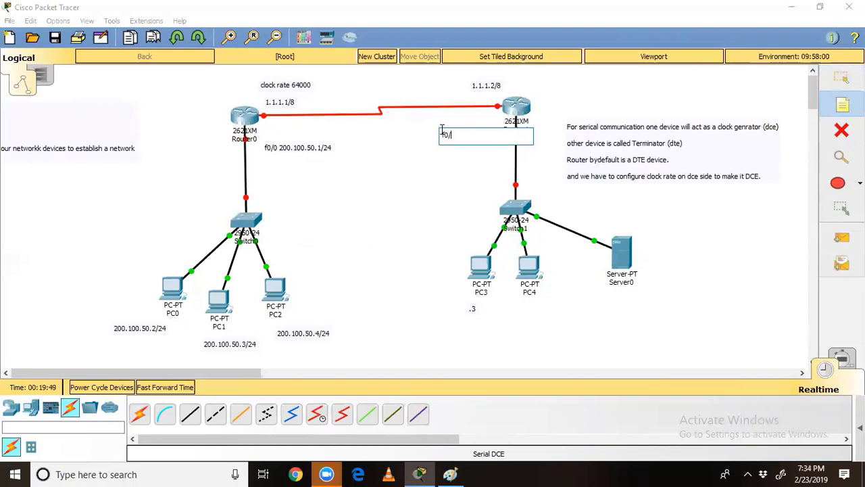
type("0 200.100.100.1/24")
left_click(842, 106)
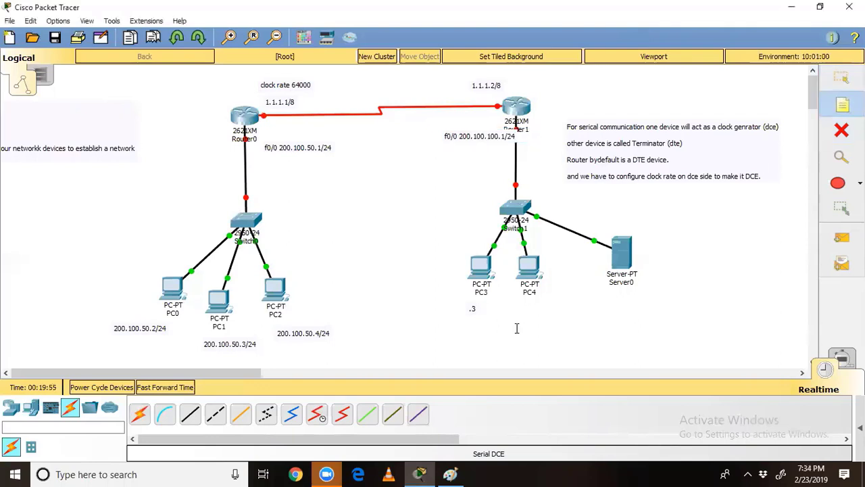
left_click(841, 132)
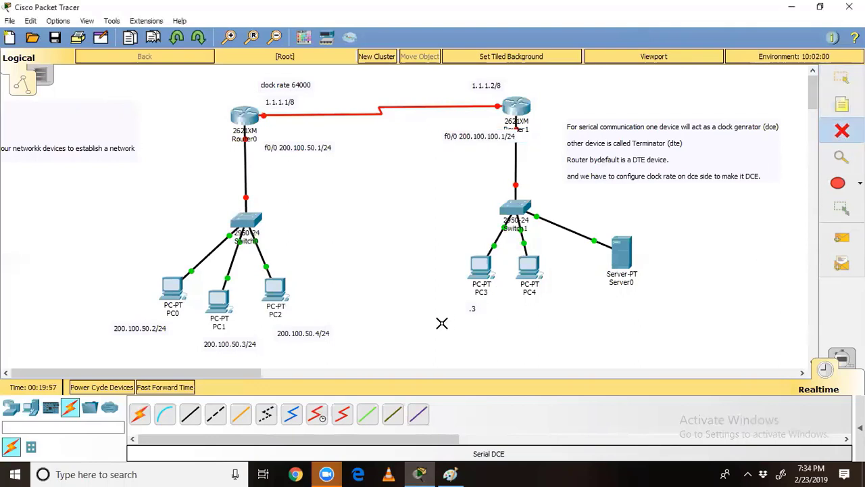
left_click(472, 308)
Step: Label PC3, PC4 and Server0 as 200.100.100.2/24, .3/24 and .4/24
key("n")
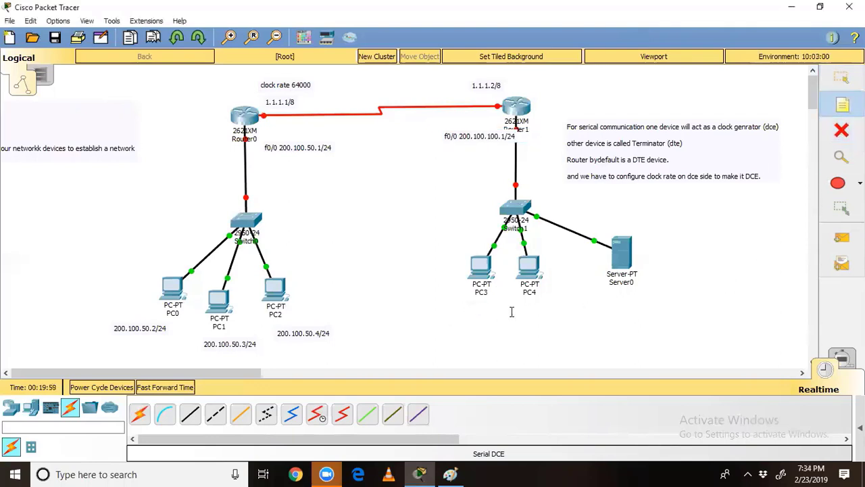
left_click(432, 301)
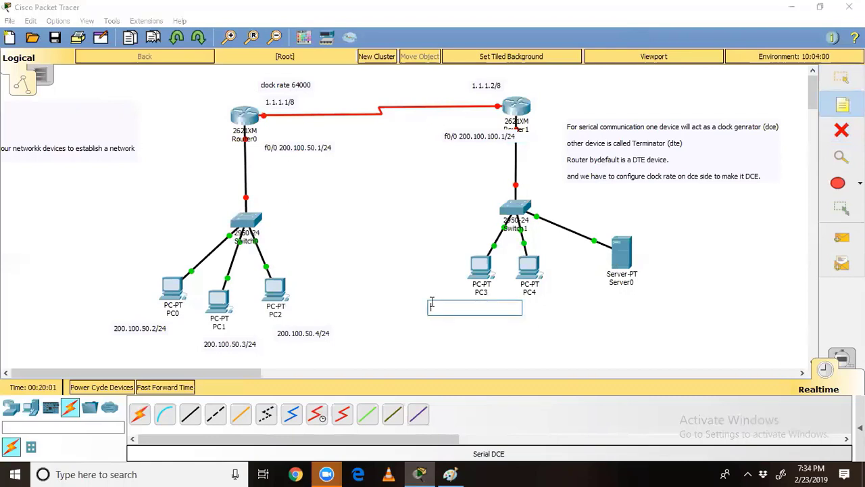
type("200.100.10")
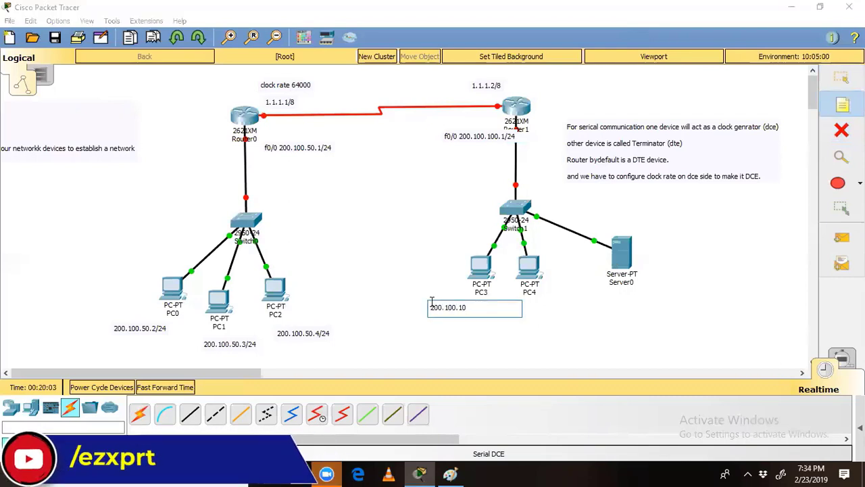
type("0.2/24")
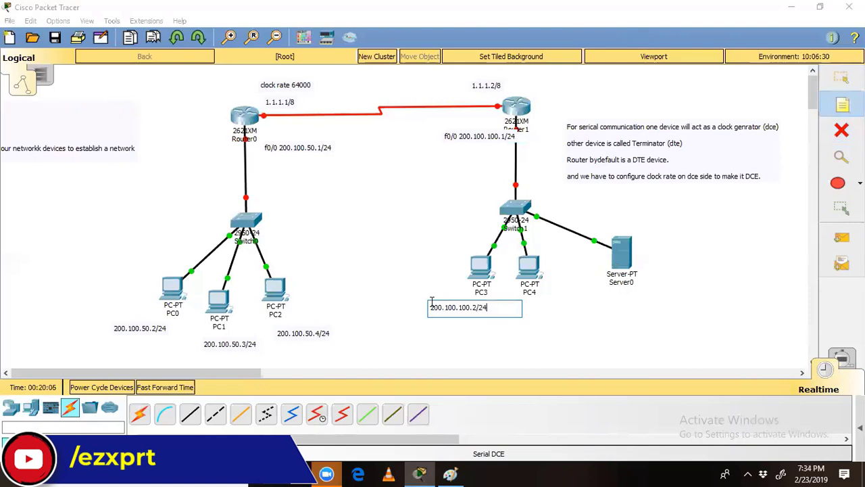
left_click(518, 343)
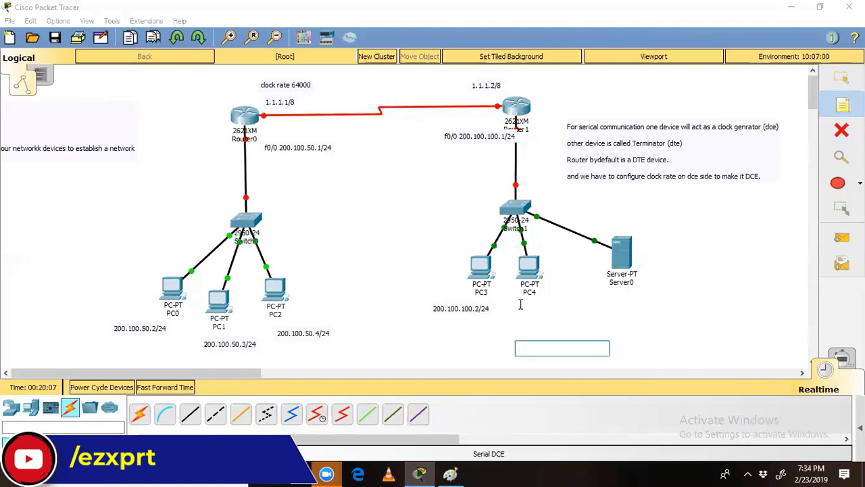
left_click(520, 304)
type("200.100")
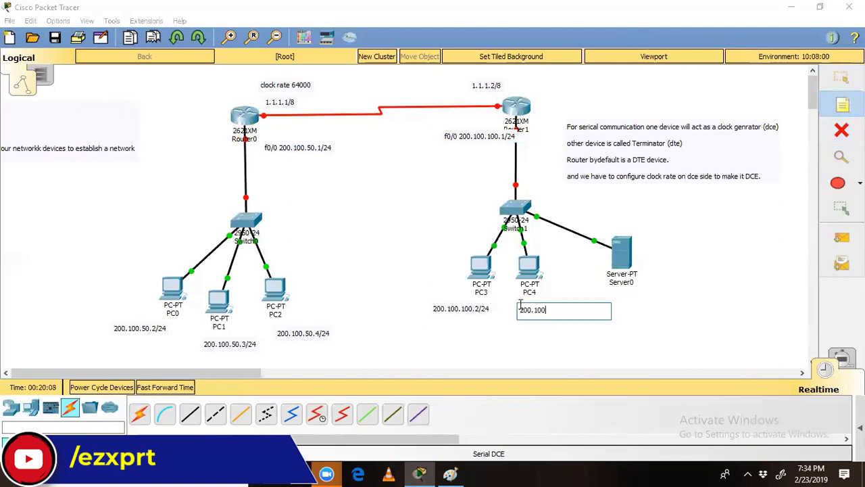
type(".100.3/24")
left_click(631, 300)
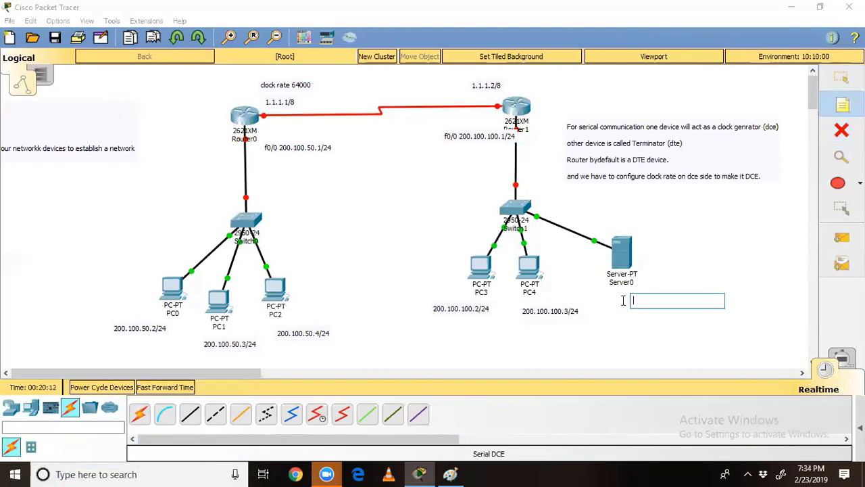
type("200.100.")
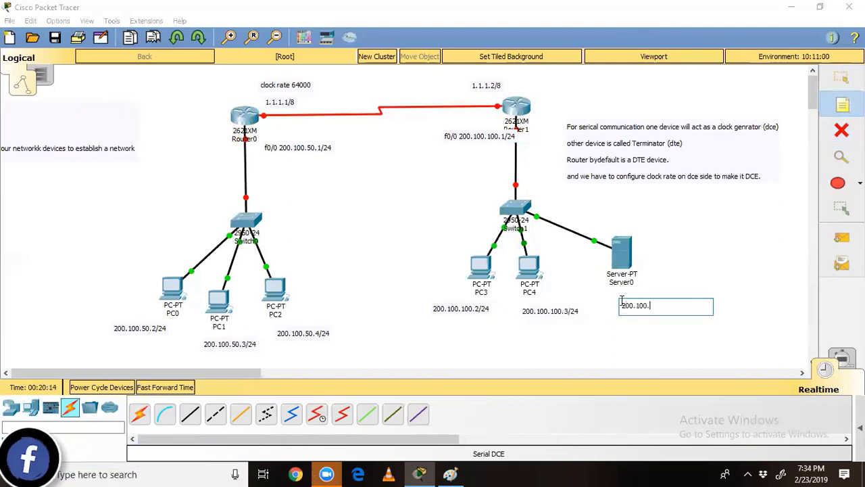
type("100.4/24")
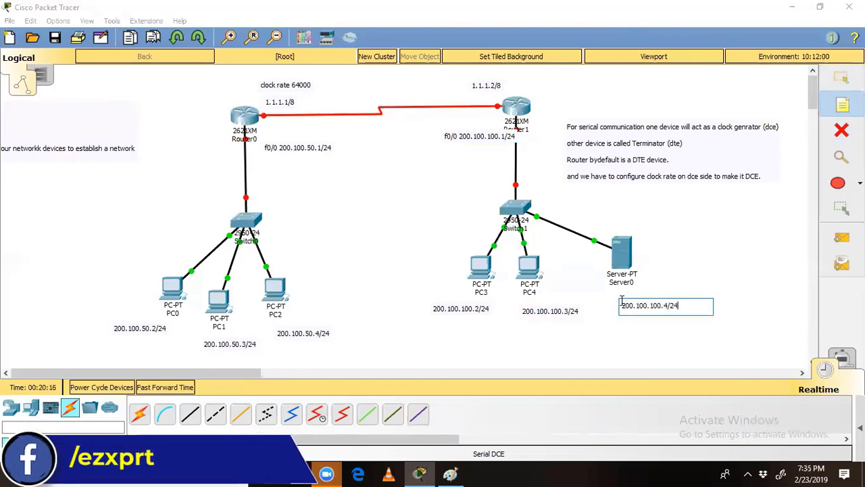
left_click(727, 267)
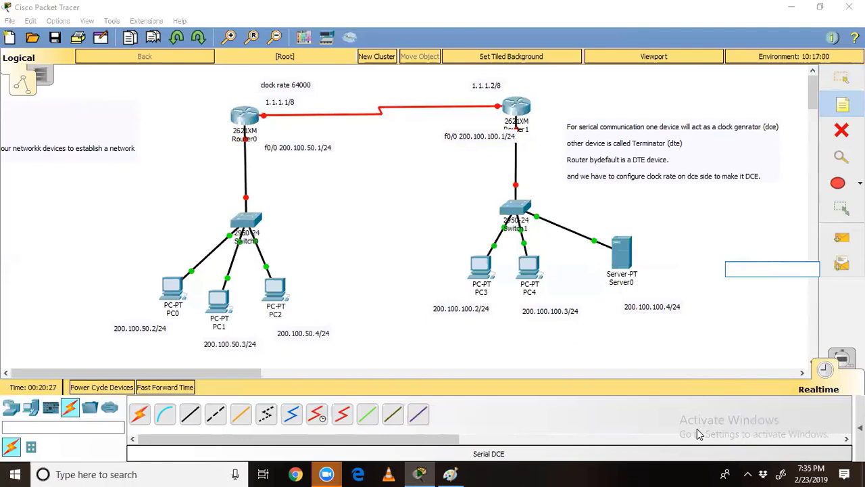
Step: Reposition the 1.1.1.2/8 note slightly above Router1
left_click(841, 77)
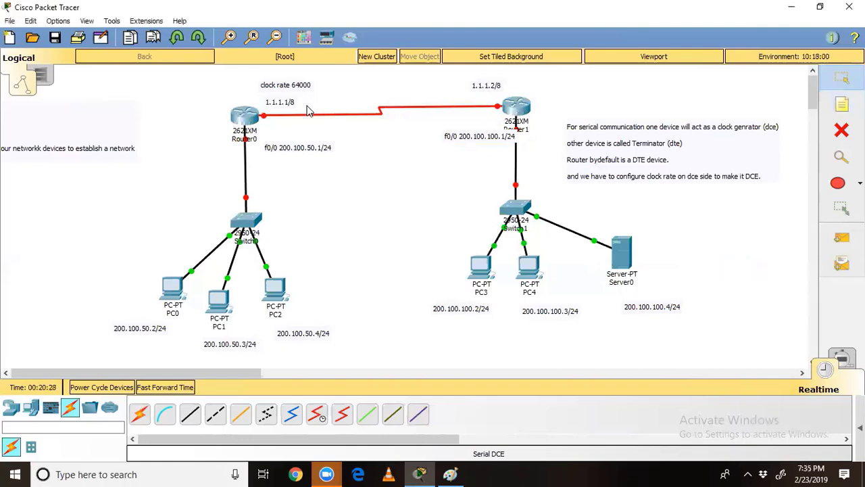
left_click_drag(263, 99, 301, 117)
mouse_move(467, 96)
left_mouse_down()
mouse_move(504, 80)
mouse_move(475, 90)
left_mouse_up()
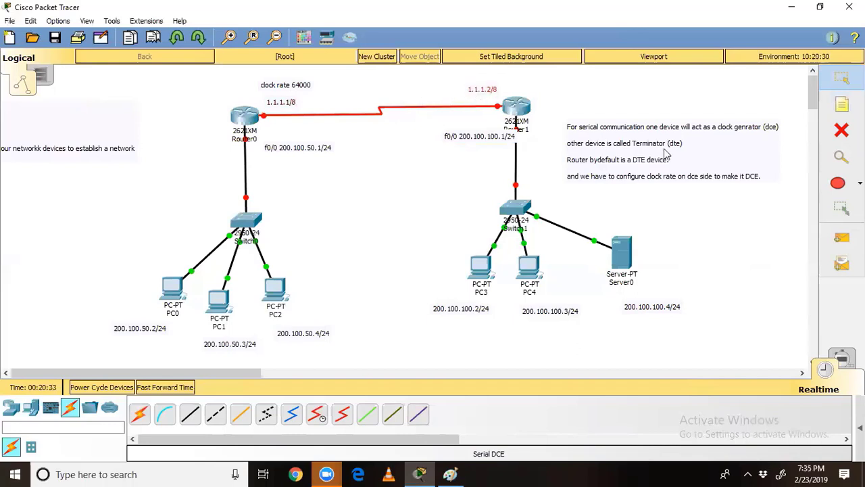
Step: Add a 1.0.0.0 note above the serial link and bring Paint forward
left_click(841, 105)
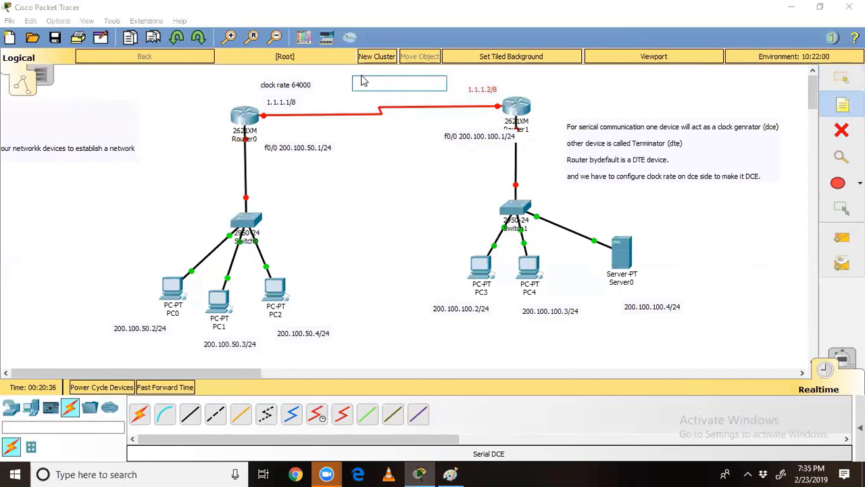
type("1.0.0.0")
left_click(412, 192)
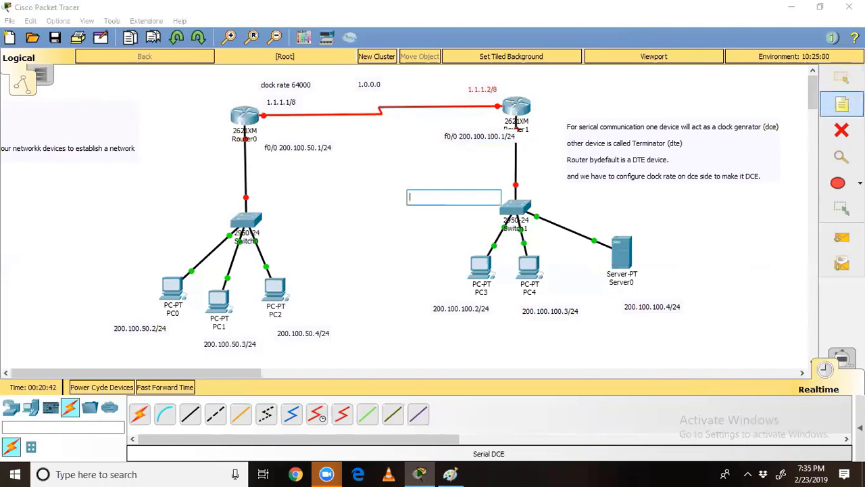
left_click(842, 106)
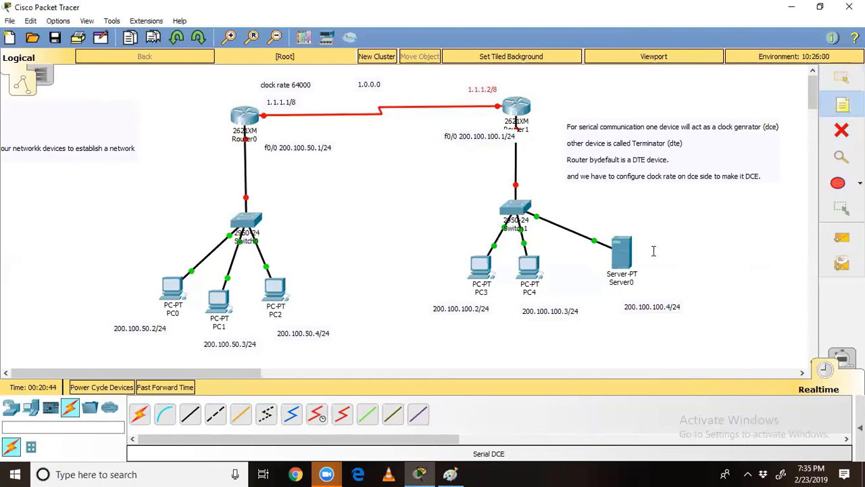
left_click(452, 474)
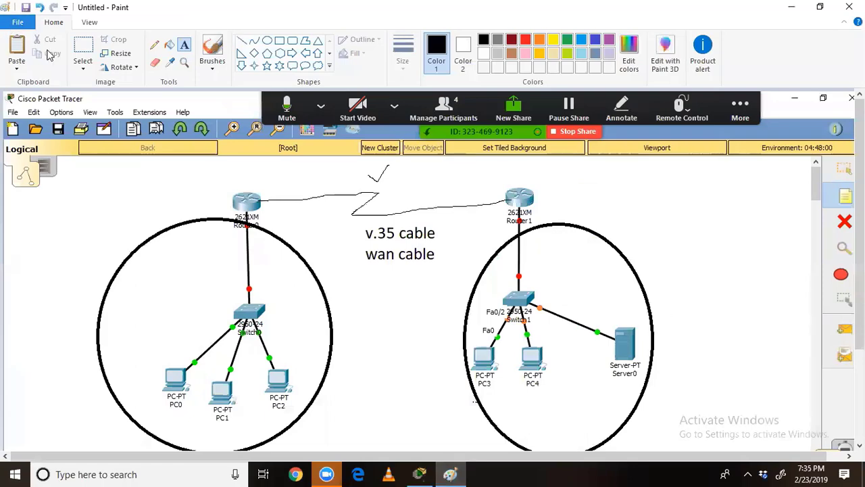
left_click(14, 22)
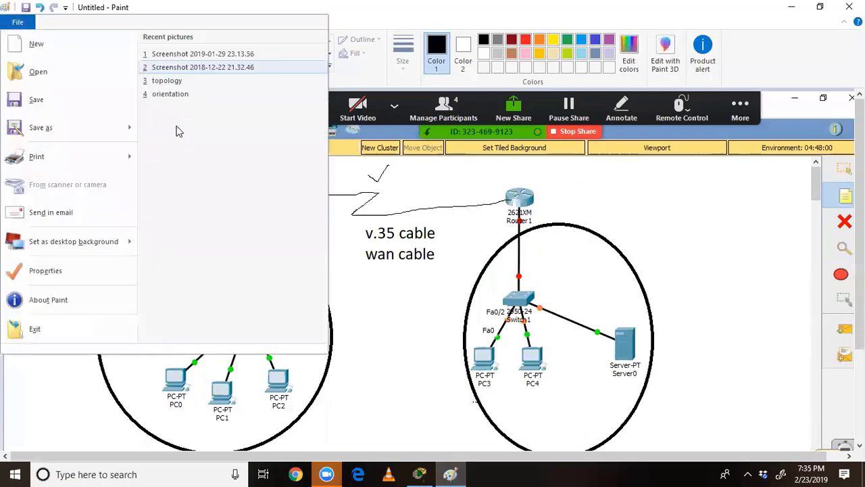
Step: Start a new Paint picture without saving and paste the topology screenshot
left_click(64, 54)
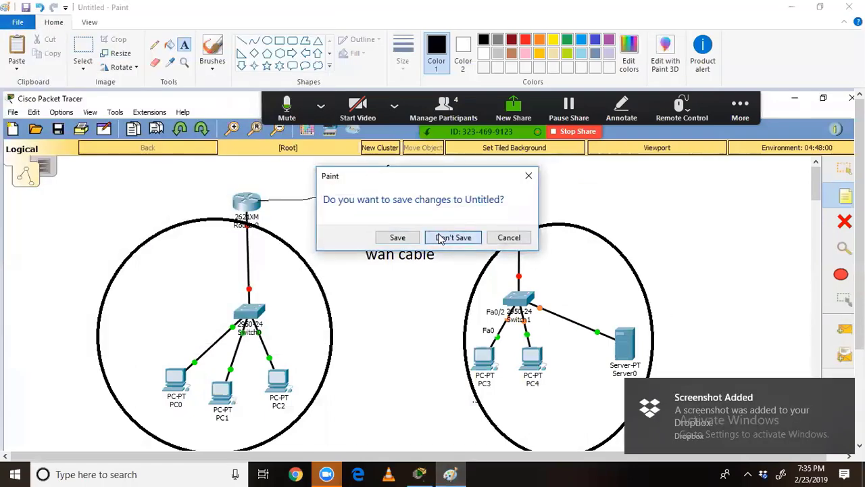
left_click(451, 237)
key("ctrl+v")
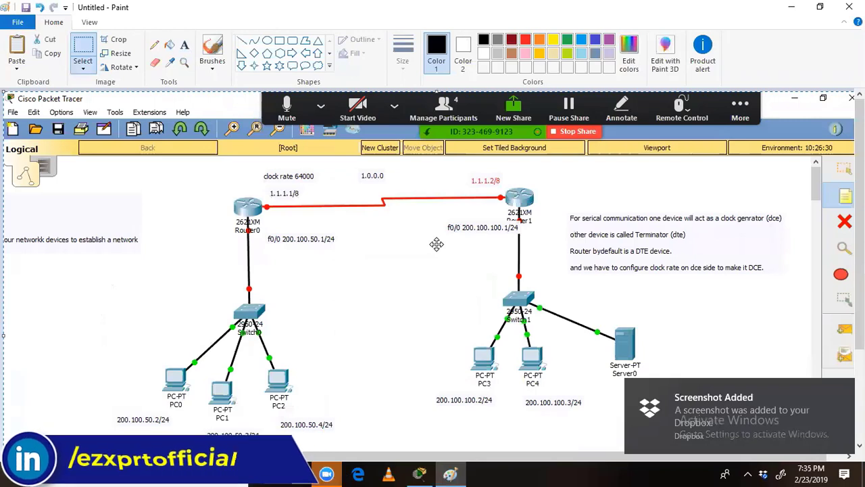
Step: Circle the left LAN freehand and label it 200.100.50.0
left_click(154, 45)
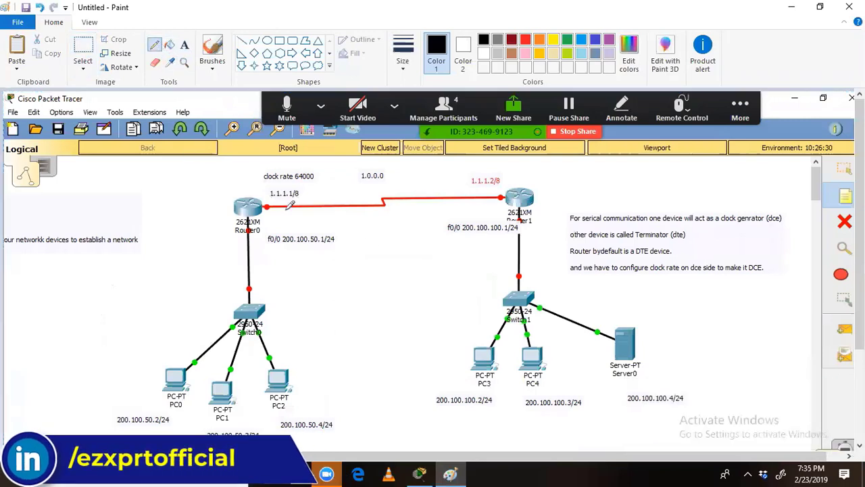
mouse_move(289, 214)
left_mouse_down()
mouse_move(227, 223)
mouse_move(129, 328)
mouse_move(112, 432)
left_mouse_up()
mouse_move(352, 446)
left_mouse_down()
mouse_move(378, 377)
mouse_move(334, 245)
mouse_move(318, 220)
mouse_move(287, 214)
left_mouse_up()
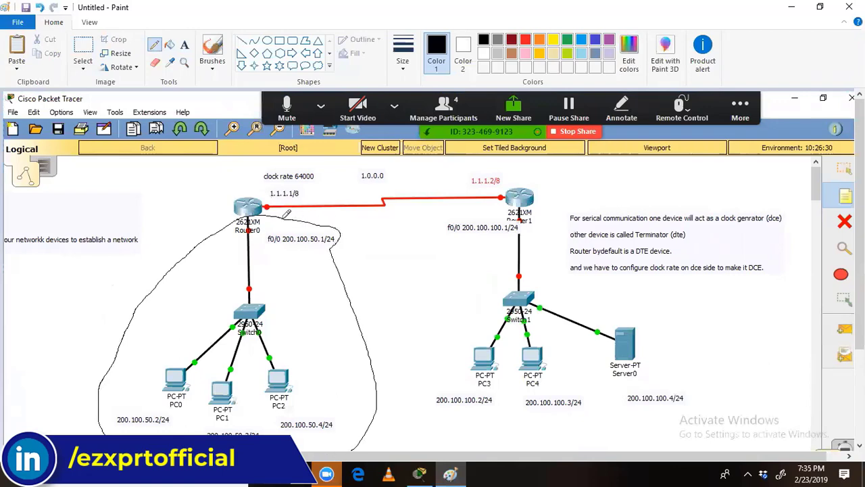
left_click(183, 44)
left_click(150, 319)
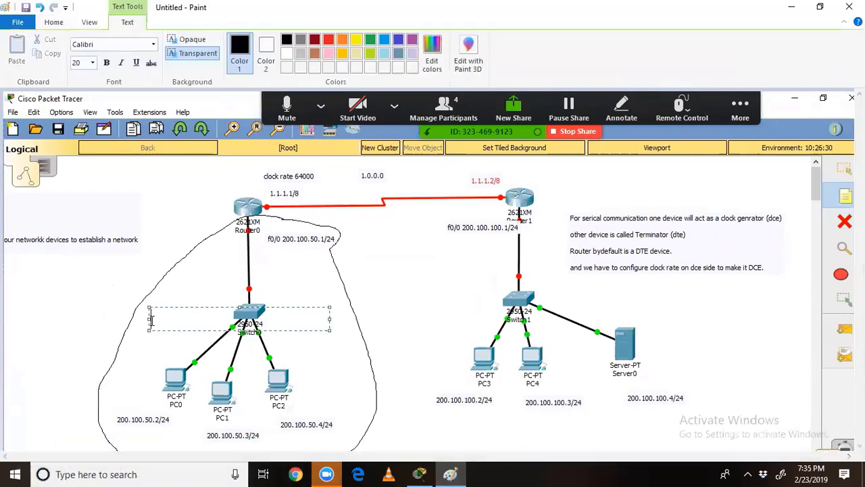
type("200.100.1")
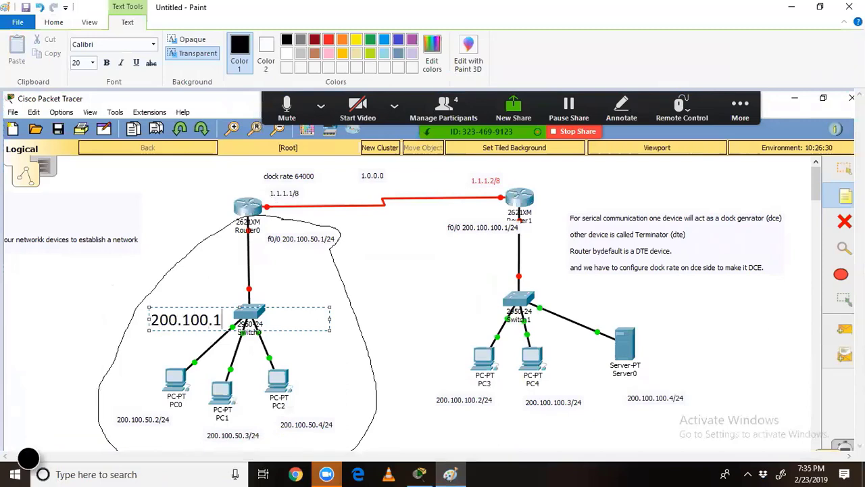
key("BackSpace")
type("50.0")
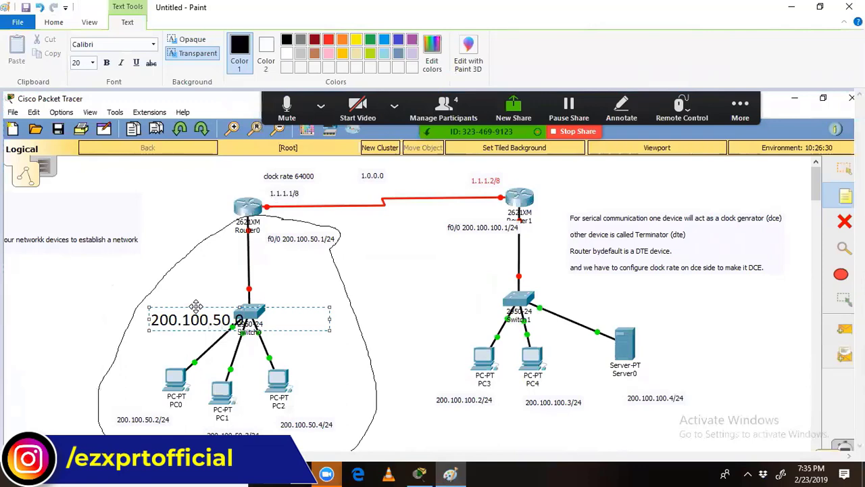
left_click_drag(195, 306, 130, 292)
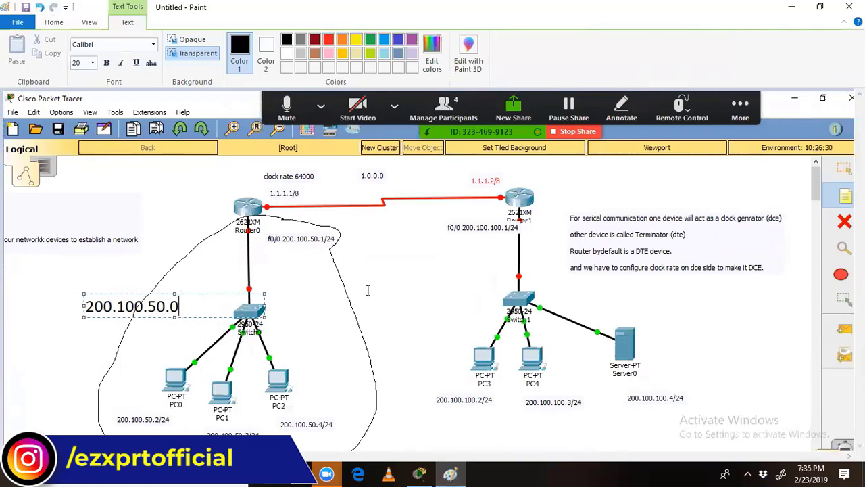
left_click(565, 290)
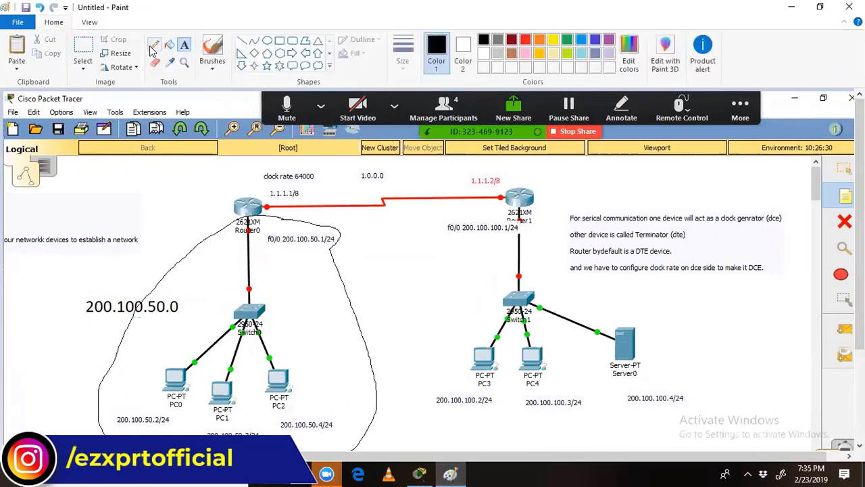
Step: Circle the right LAN freehand and label it 200.100.100.0
left_click(155, 45)
mouse_move(553, 222)
left_mouse_down()
mouse_move(466, 207)
mouse_move(417, 269)
left_mouse_up()
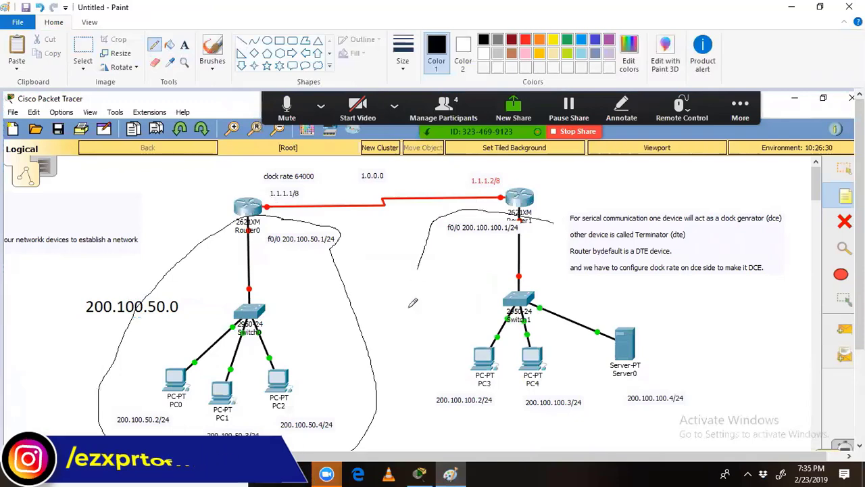
mouse_move(412, 302)
left_mouse_down()
mouse_move(402, 405)
mouse_move(693, 447)
mouse_move(682, 331)
mouse_move(610, 311)
left_mouse_up()
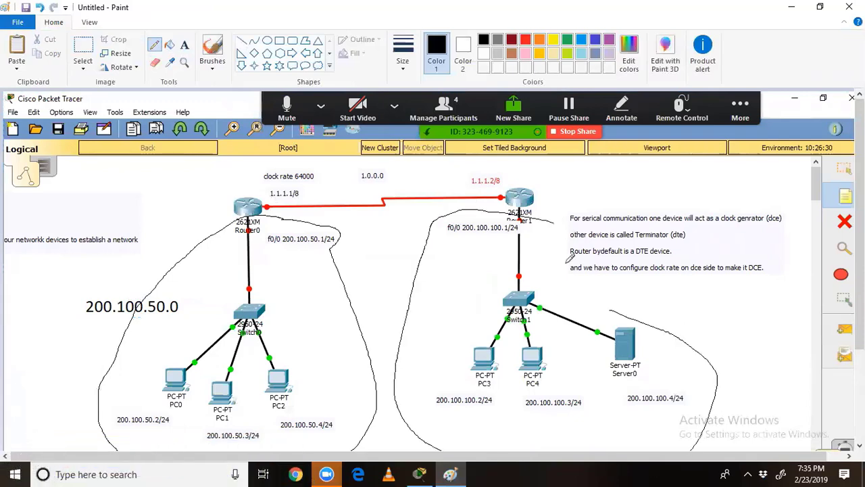
left_click_drag(571, 255, 551, 216)
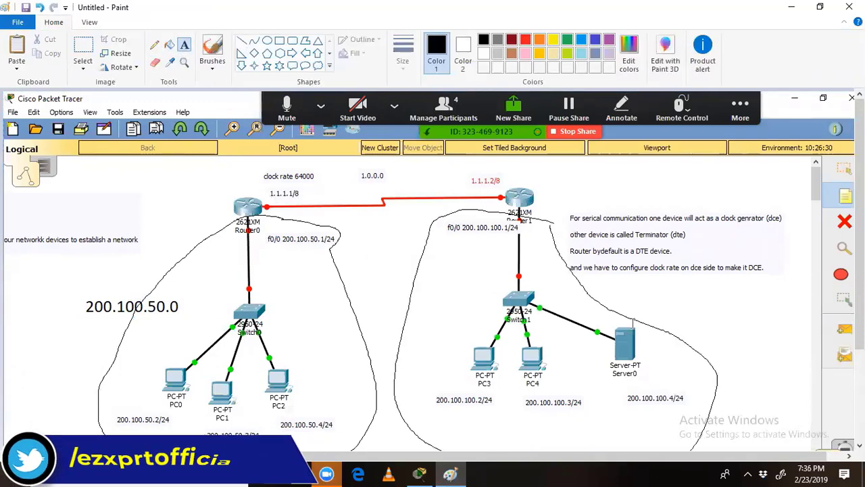
left_click(433, 280)
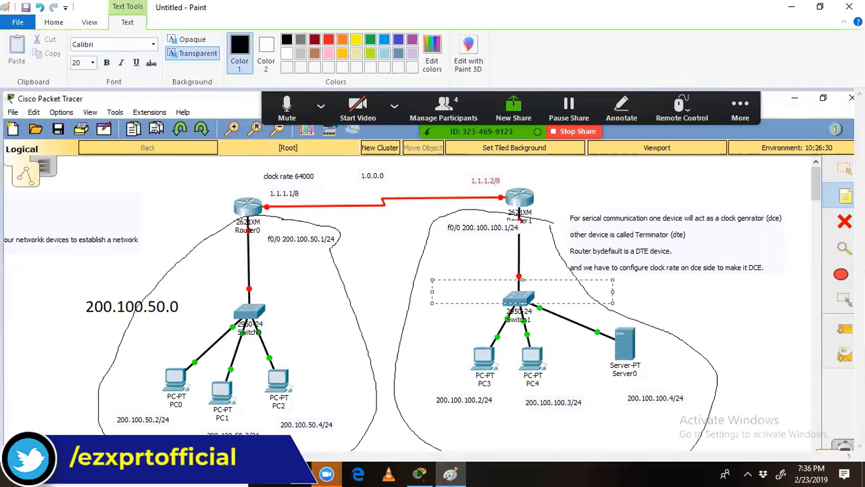
type("200.100.100.3")
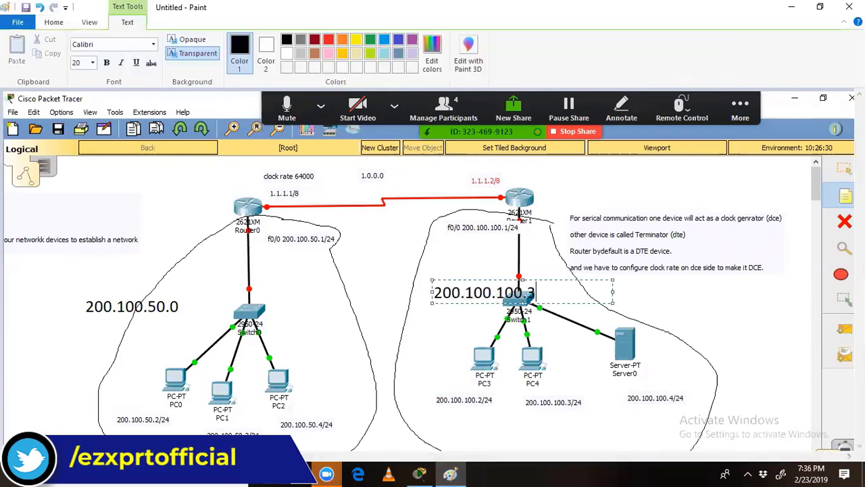
key("BackSpace")
type("3")
type("0")
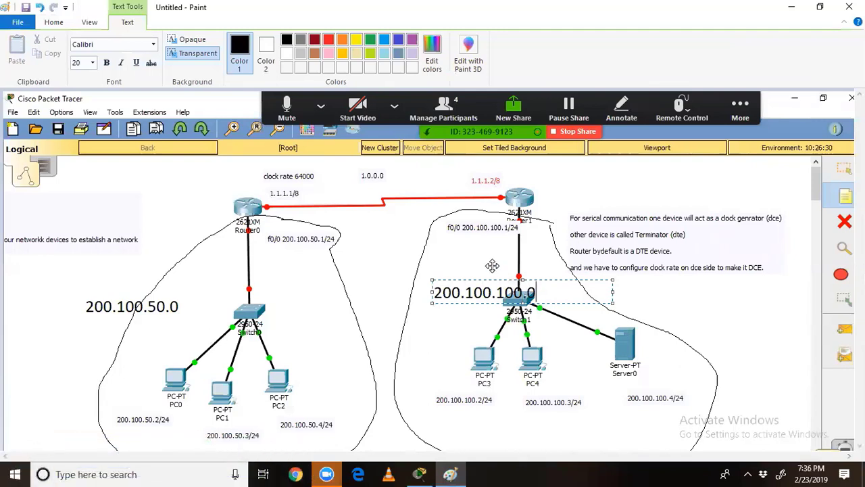
left_click_drag(492, 266, 475, 247)
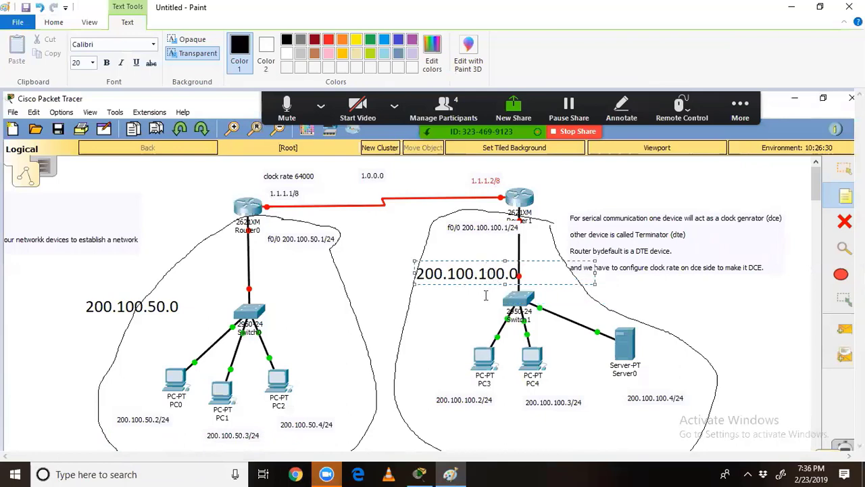
left_click(116, 180)
left_click(157, 45)
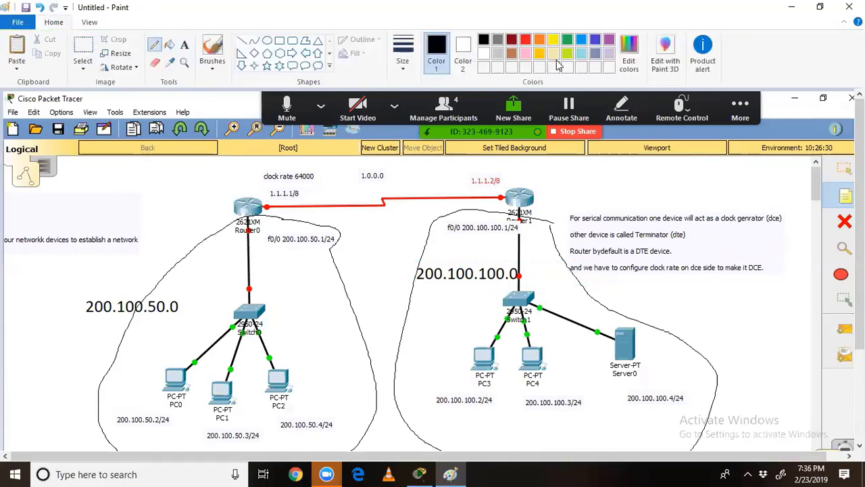
Step: Using thick brown lines, tick 200.100.50.0, 1.0.0.0 and the f0/0 200.100.100.1/24 address
left_click(511, 57)
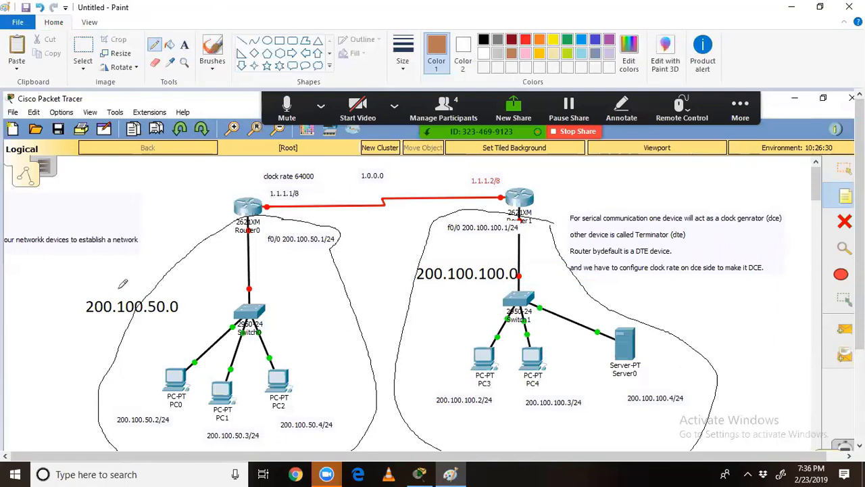
left_click_drag(111, 279, 130, 273)
left_click(403, 54)
left_click(405, 163)
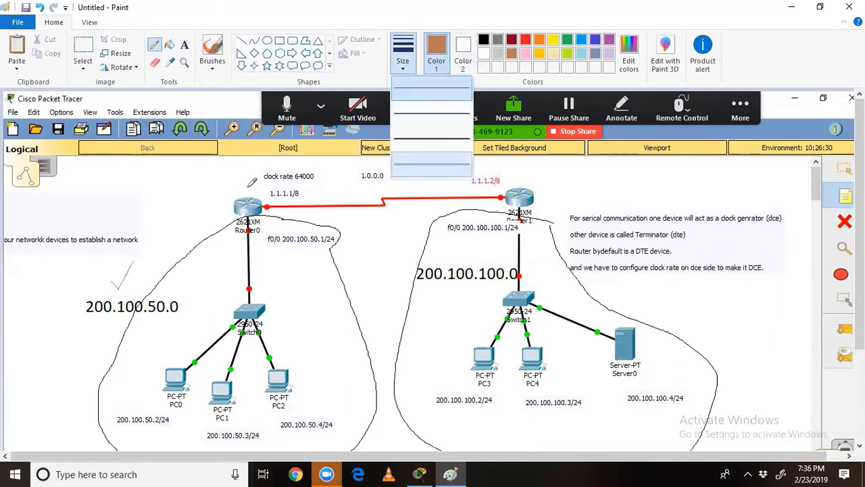
mouse_move(110, 272)
left_mouse_down()
mouse_move(135, 269)
mouse_move(142, 245)
left_mouse_up()
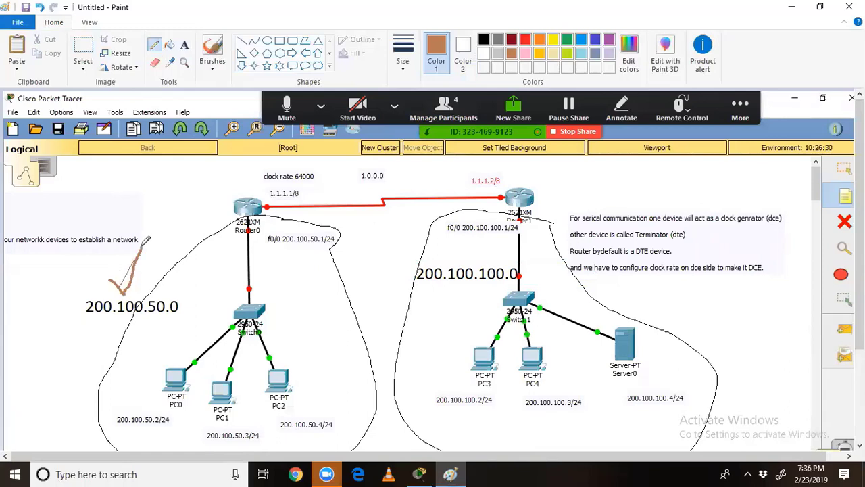
mouse_move(371, 182)
left_mouse_down()
mouse_move(383, 192)
mouse_move(403, 161)
left_mouse_up()
left_click_drag(462, 255, 482, 246)
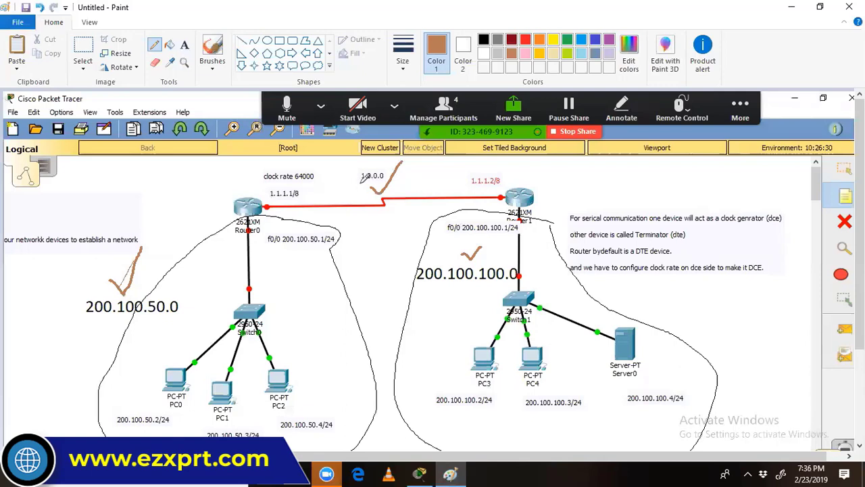
Step: Link 1.0.0.0 to both serial addresses, circle it, and arrow each router to its network ID
left_click_drag(360, 179, 275, 200)
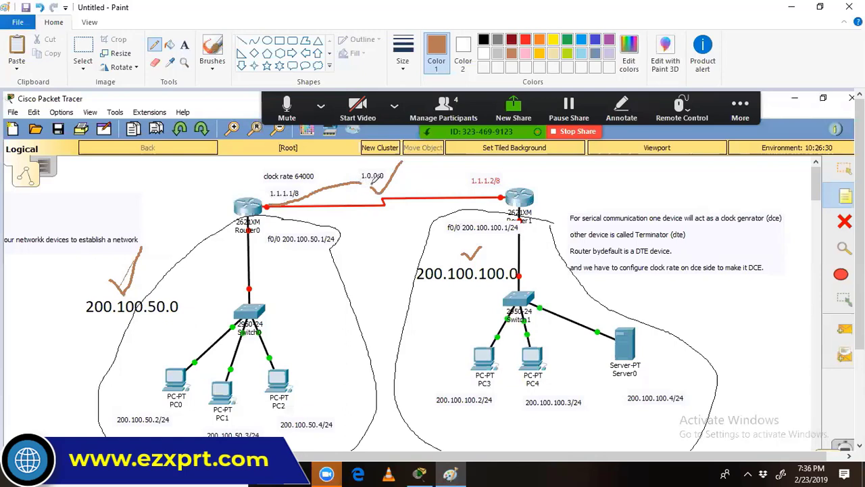
mouse_move(371, 183)
left_mouse_down()
mouse_move(509, 193)
mouse_move(510, 181)
left_mouse_up()
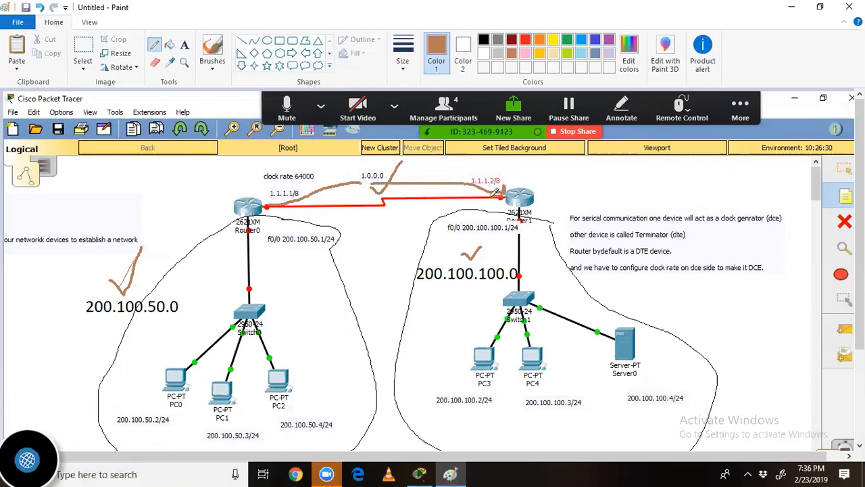
mouse_move(372, 166)
left_mouse_down()
mouse_move(360, 174)
mouse_move(383, 186)
mouse_move(400, 171)
mouse_move(373, 160)
left_mouse_up()
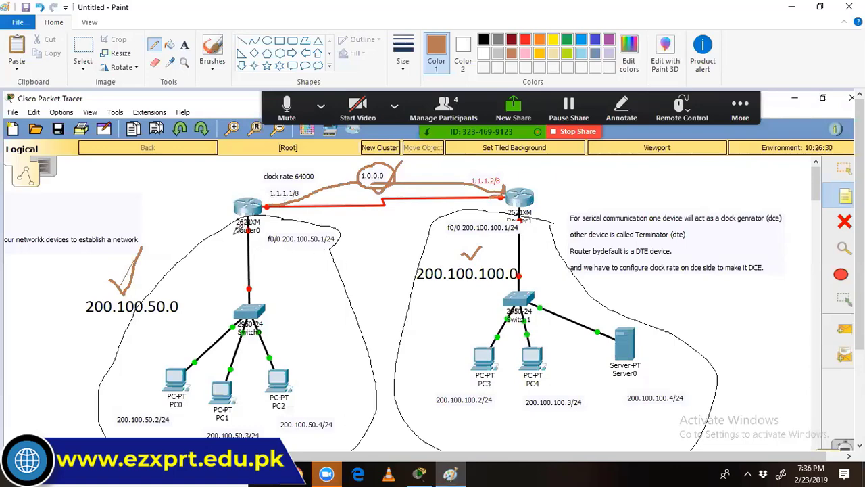
mouse_move(242, 226)
left_mouse_down()
mouse_move(179, 244)
mouse_move(143, 292)
left_mouse_up()
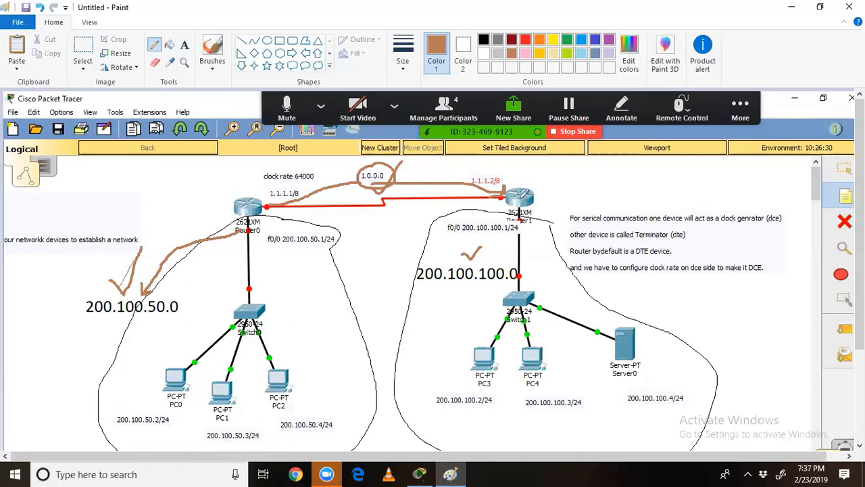
mouse_move(535, 203)
left_mouse_down()
mouse_move(550, 218)
mouse_move(506, 255)
mouse_move(478, 258)
left_mouse_up()
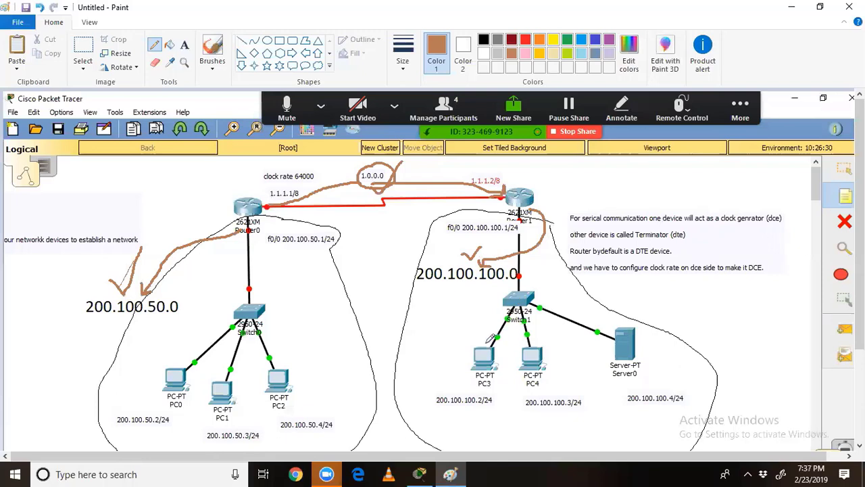
Step: Write ?R2 under 200.100.50.0 and ?R1 under 200.100.100.0 as text labels
left_click(184, 45)
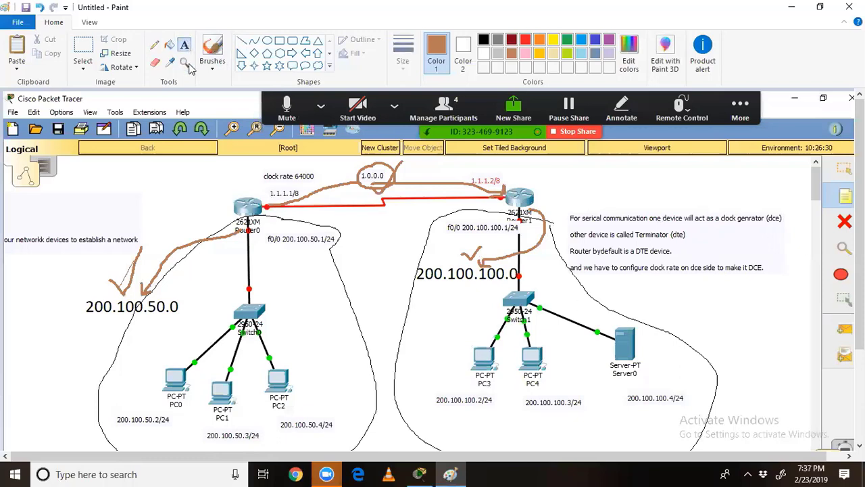
left_click(114, 323)
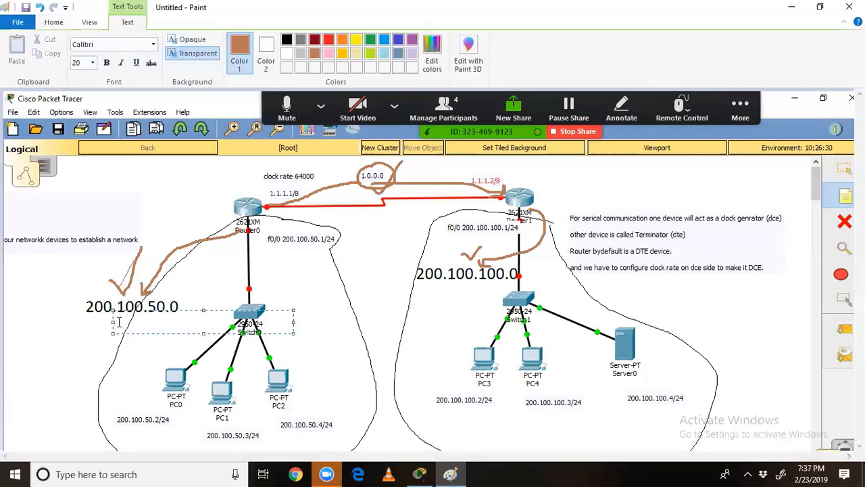
type("?r2")
key("BackSpace")
type("2")
left_click(446, 289)
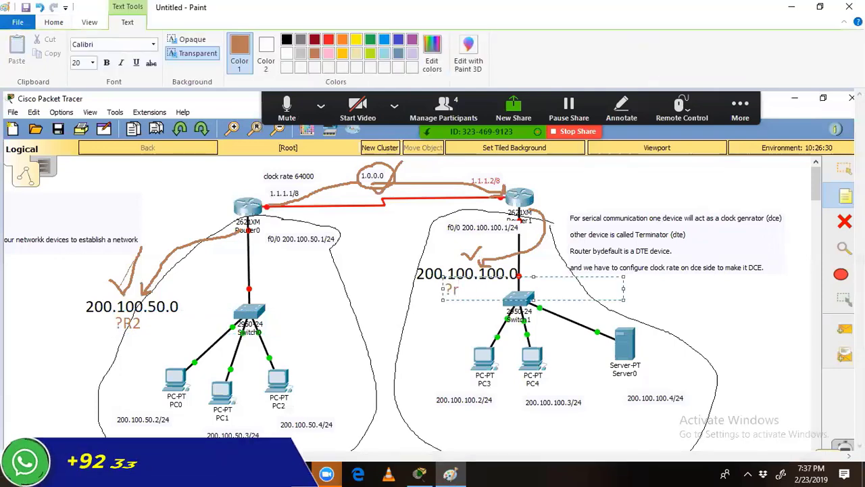
type("?R1")
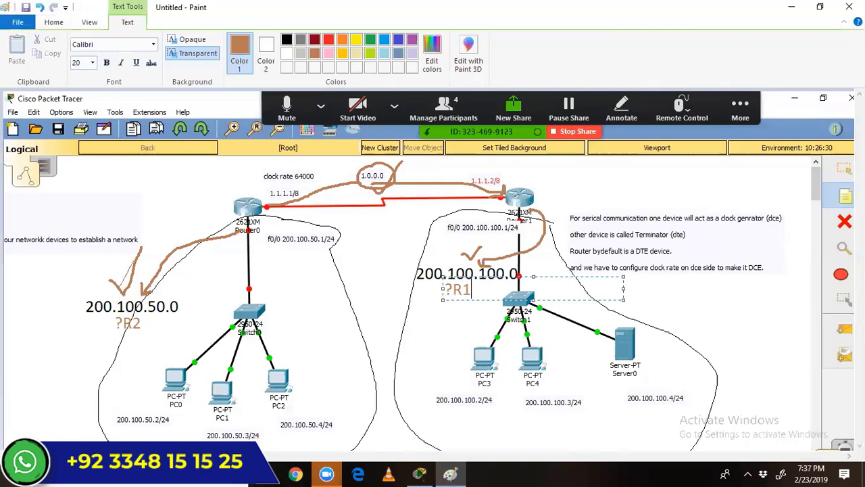
left_click(414, 256)
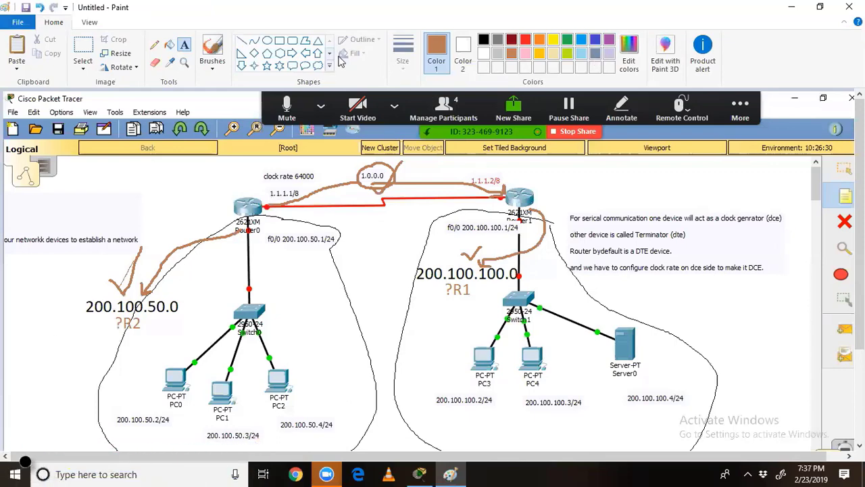
Step: In blue, underline ?R2, ?R1 and 200.100.100.0 and trace around the left LAN
left_click(154, 44)
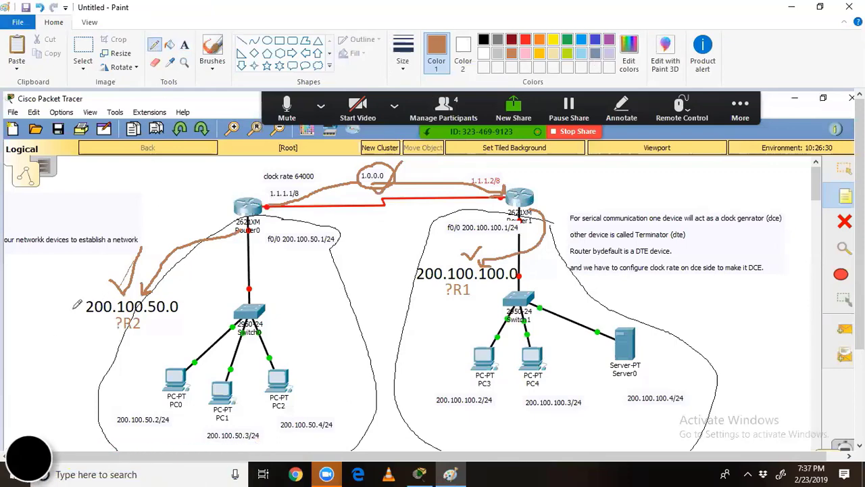
left_click_drag(105, 339, 145, 338)
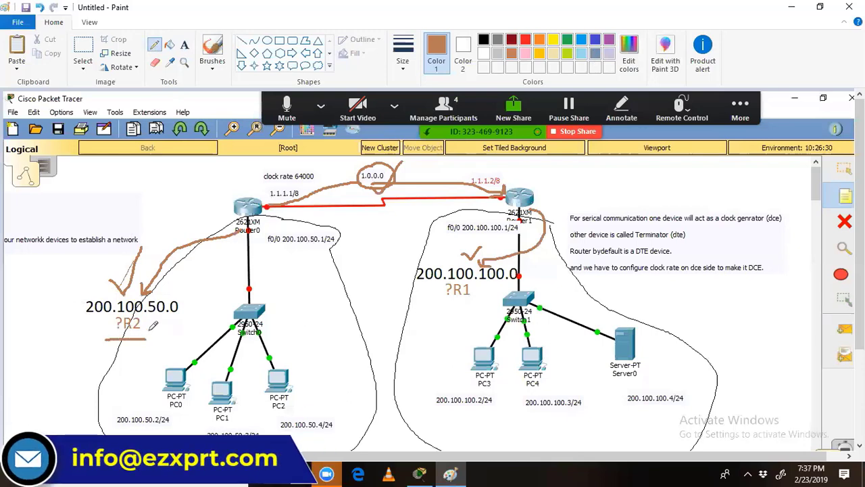
left_click(594, 39)
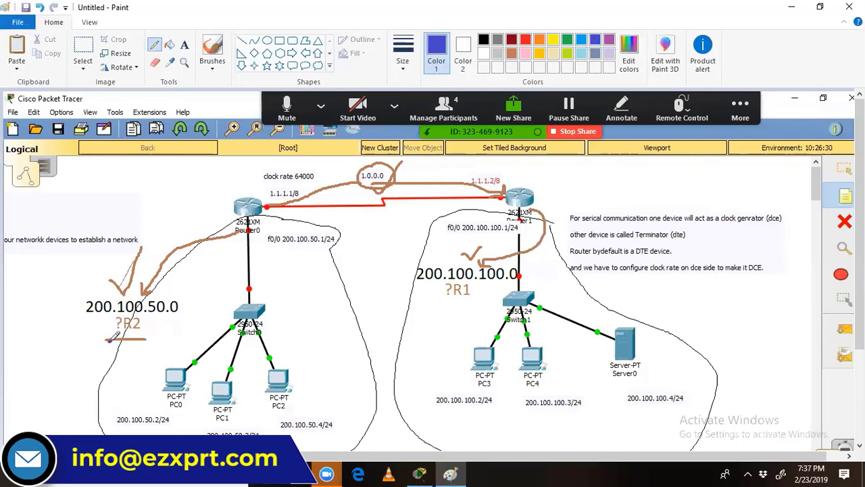
left_click_drag(108, 340, 145, 338)
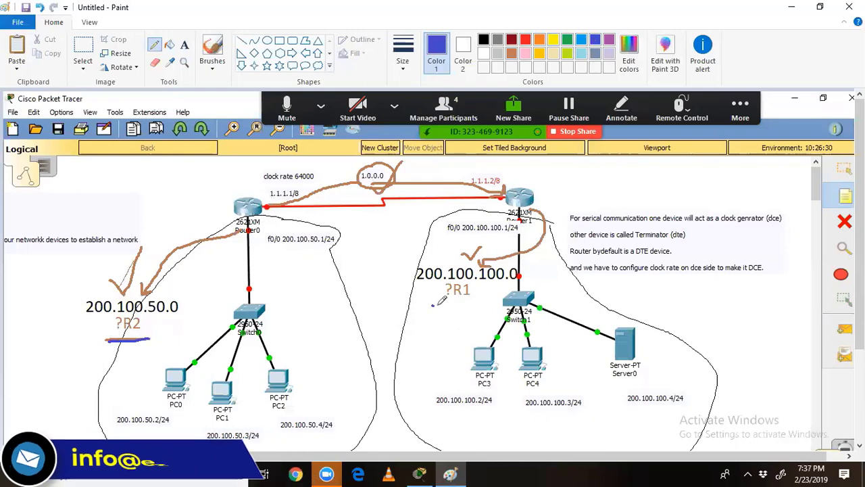
left_click_drag(433, 306, 489, 305)
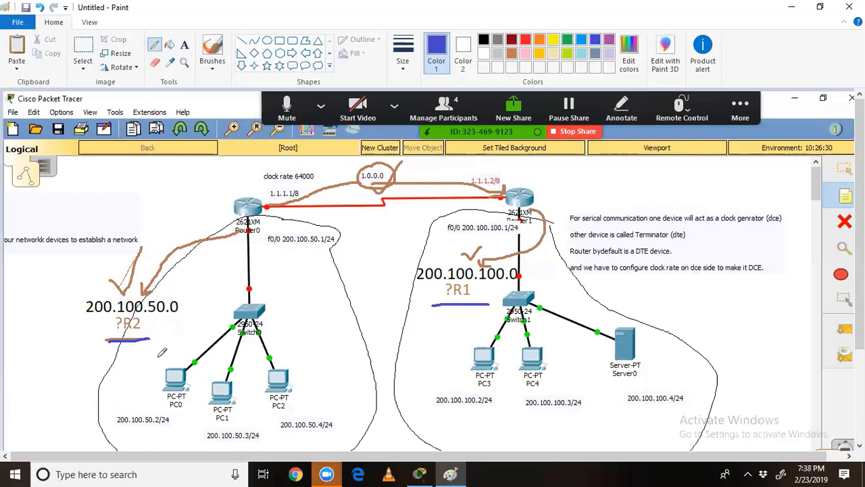
mouse_move(158, 357)
left_mouse_down()
mouse_move(101, 397)
mouse_move(123, 449)
left_mouse_up()
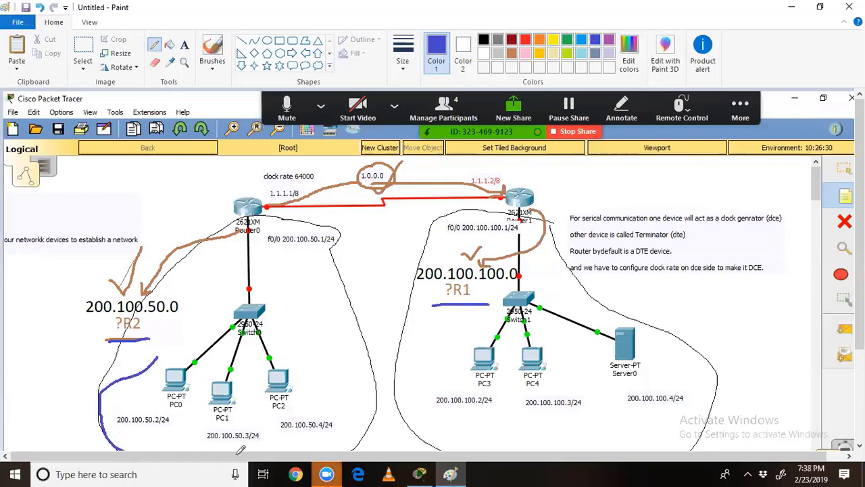
mouse_move(256, 449)
left_mouse_down()
mouse_move(317, 430)
mouse_move(358, 373)
mouse_move(314, 297)
mouse_move(261, 251)
mouse_move(256, 225)
mouse_move(145, 369)
left_mouse_up()
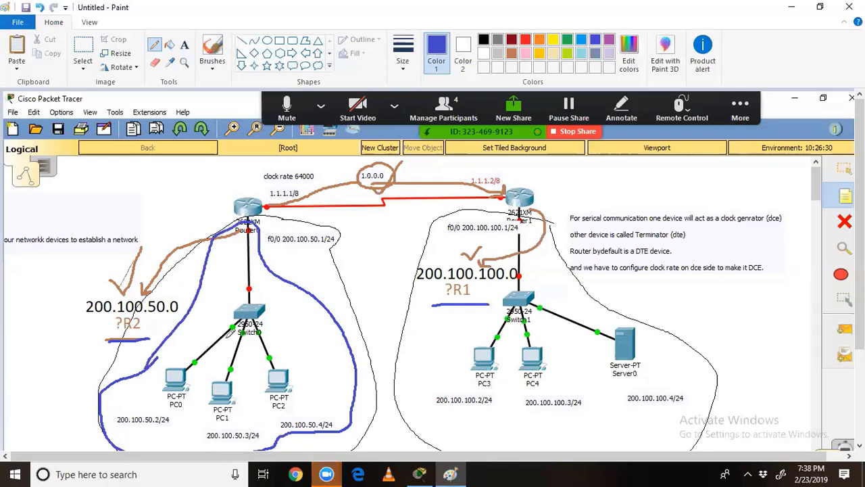
left_click_drag(579, 296, 619, 276)
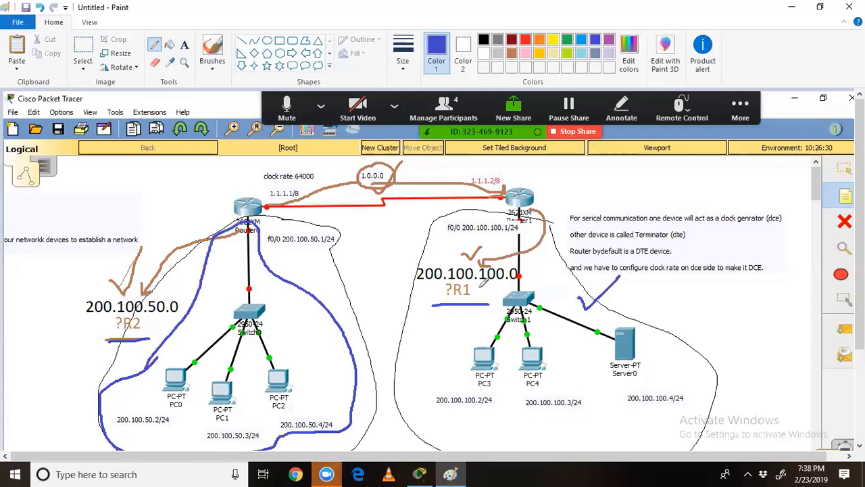
left_click_drag(410, 284, 503, 284)
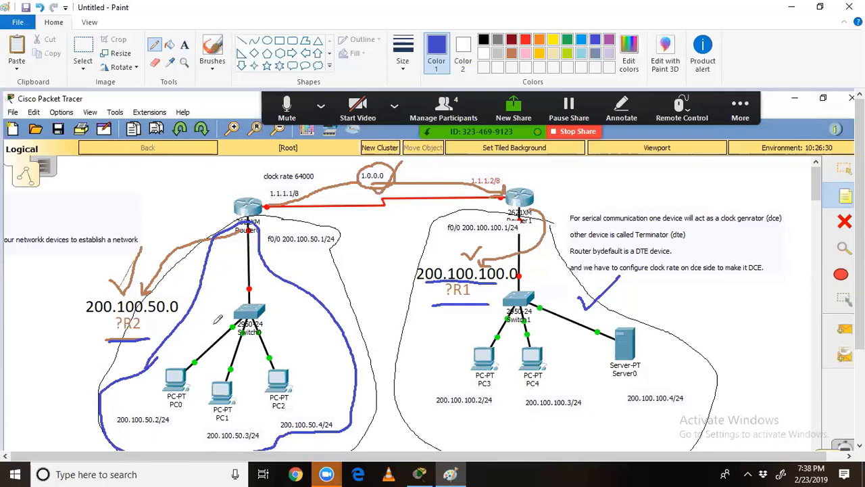
Step: Mark Router0's f0/0 label and draw blue arrows from each f0/0 address to PC0 and PC3
left_click_drag(239, 177, 240, 193)
left_click_drag(158, 404, 174, 407)
left_click_drag(282, 250, 333, 246)
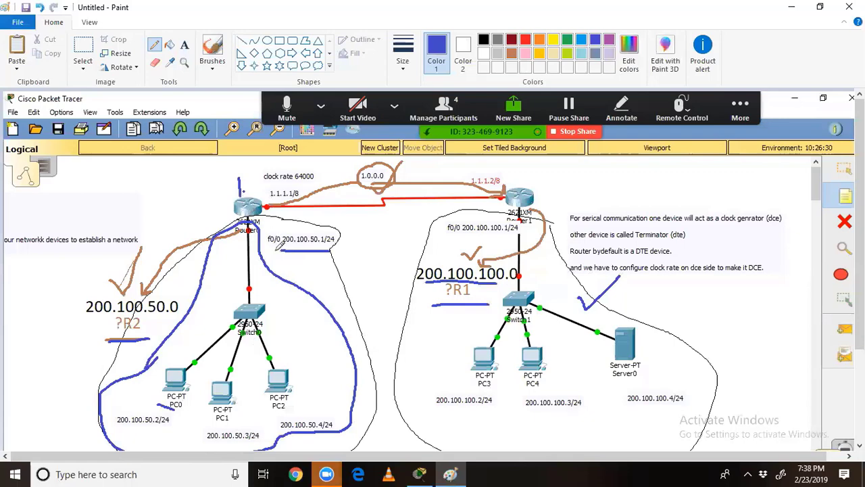
left_click_drag(278, 247, 221, 284)
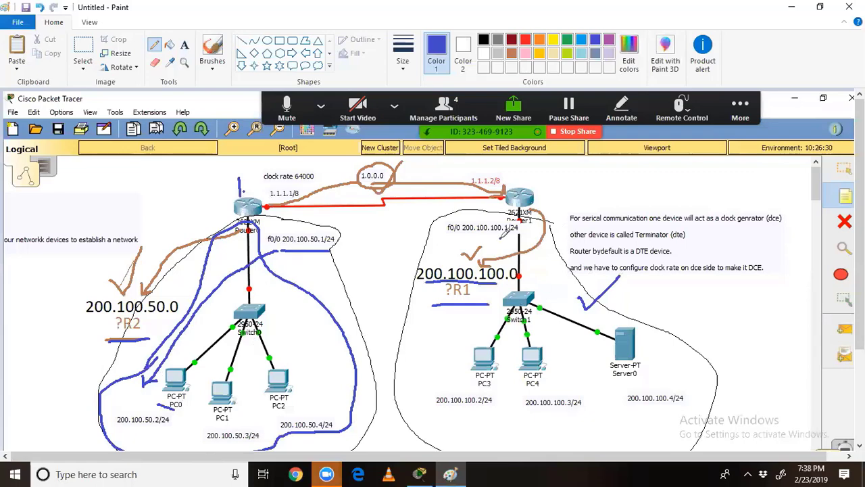
mouse_move(503, 233)
left_mouse_down()
mouse_move(501, 317)
mouse_move(465, 369)
mouse_move(451, 374)
mouse_move(463, 374)
left_mouse_up()
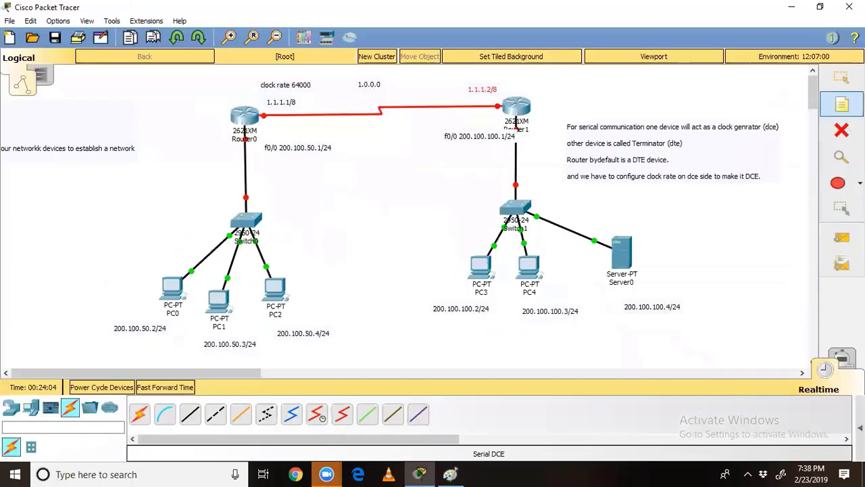
Step: Add gateway notes 'D.G 200.100.50.1' under the left LAN and 'D.G 200.100.100.1' under the right LAN
left_click(142, 353)
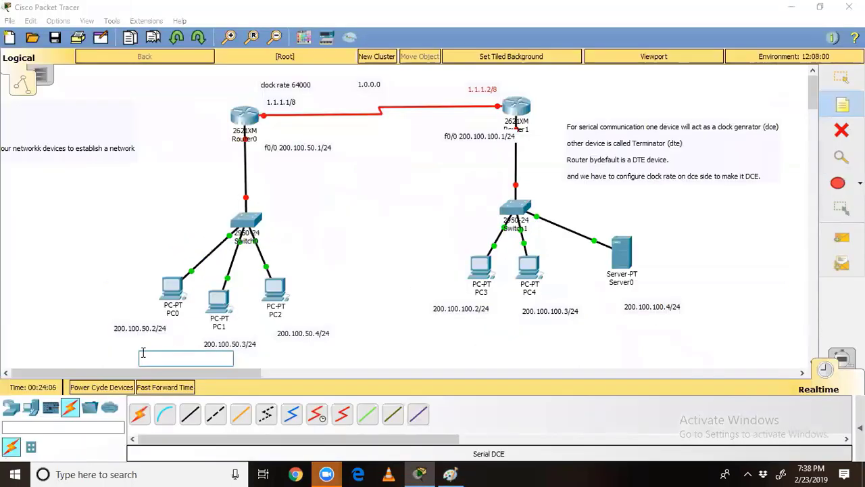
type("D.G")
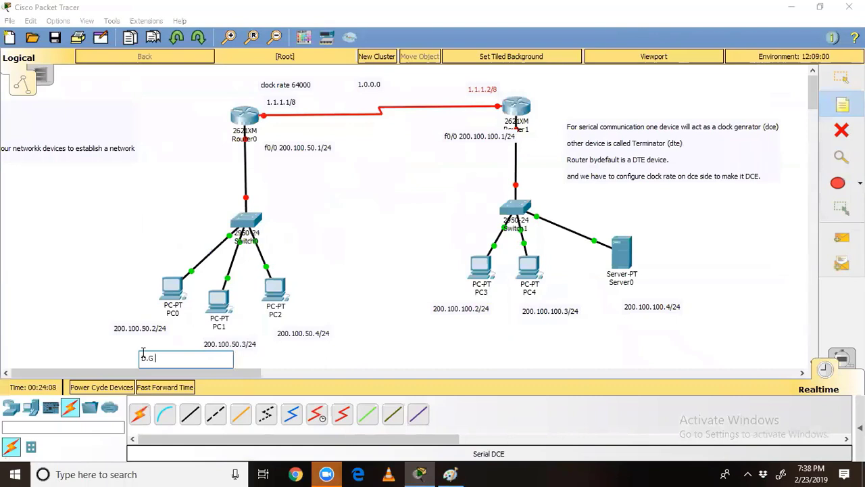
type(" 200.100.50.1")
left_click(493, 342)
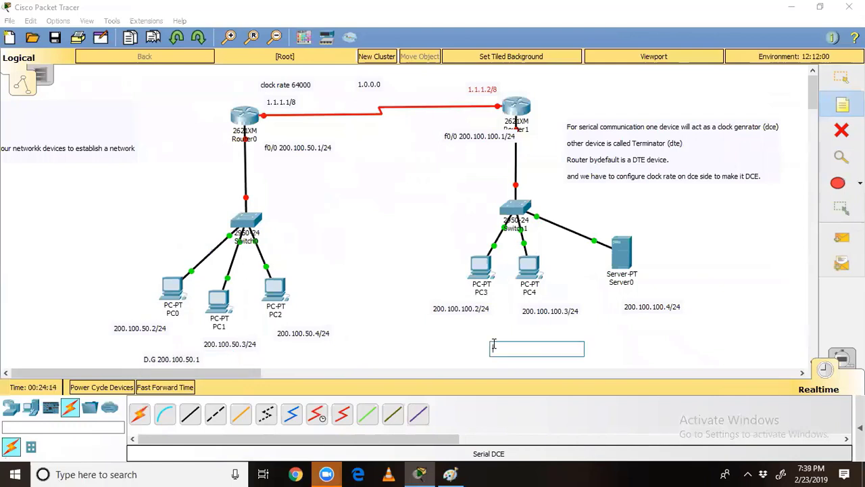
type("D.G")
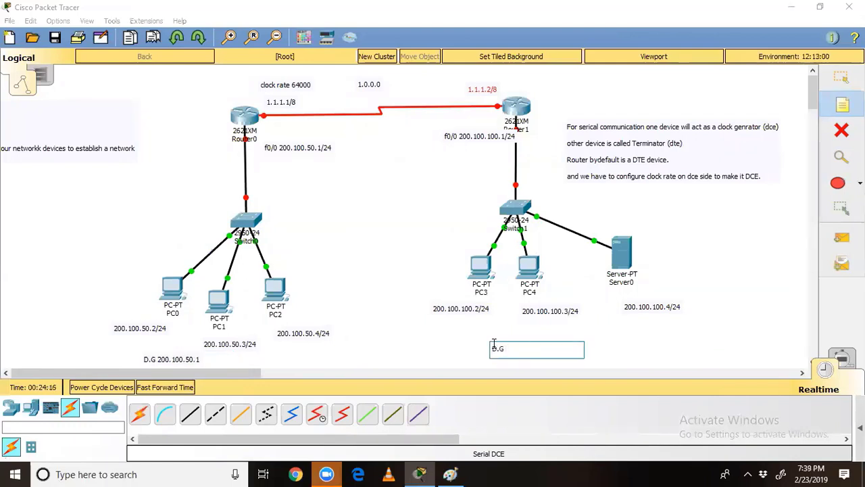
type(" 200.100.100.1")
left_click(673, 253)
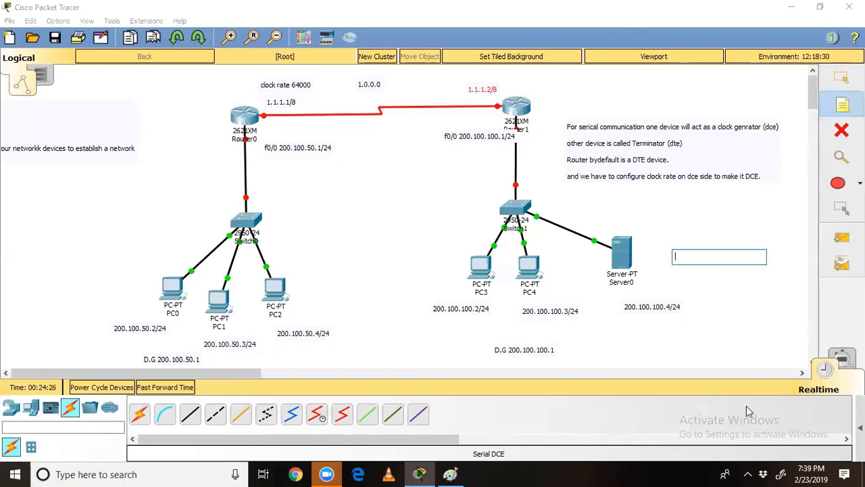
Step: Discard the empty notes beside Server0 and start a new note at the workspace's top right
key("Escape")
left_click(703, 305)
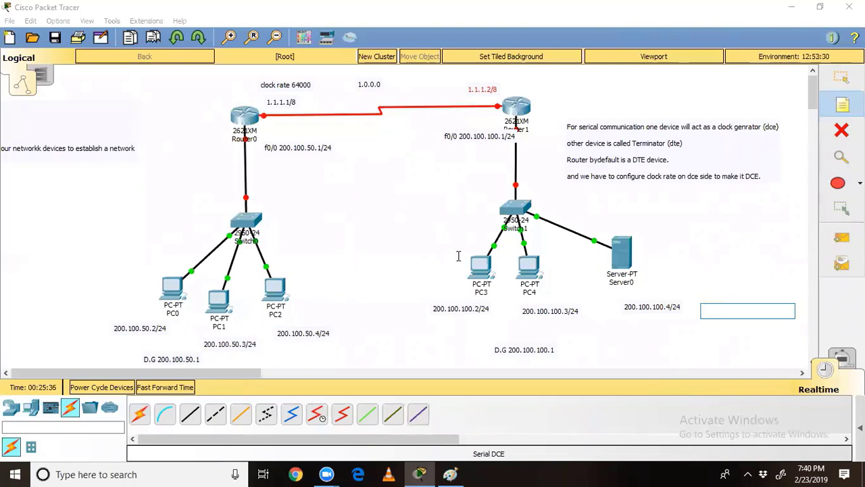
left_click(614, 425)
left_click(619, 84)
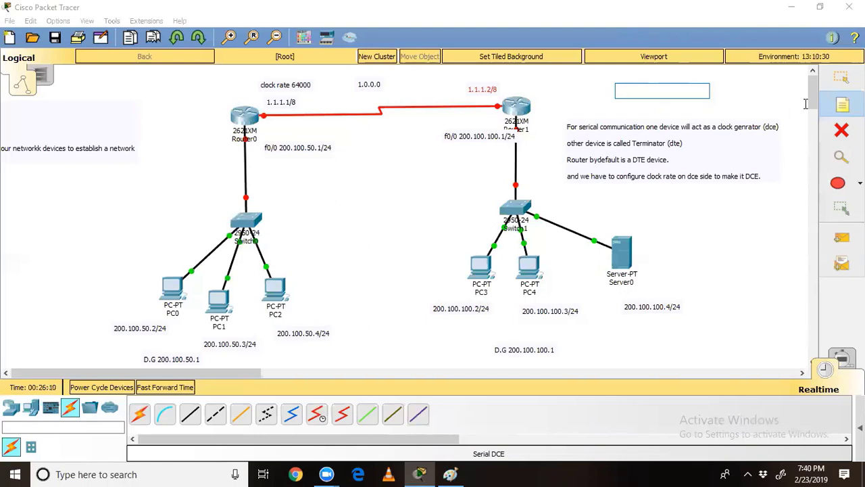
Step: Label the two switches SW-A and SW-B with notes beside them
left_click(840, 107)
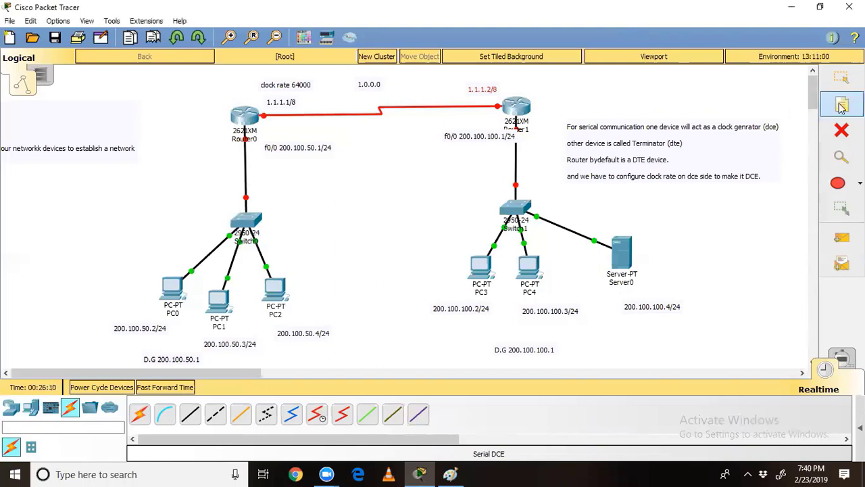
left_click(178, 216)
type("SW")
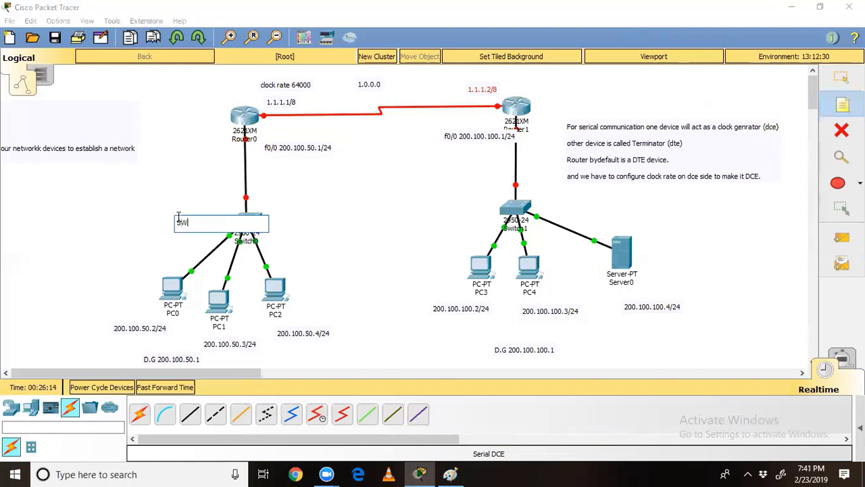
type("-A")
left_click(438, 210)
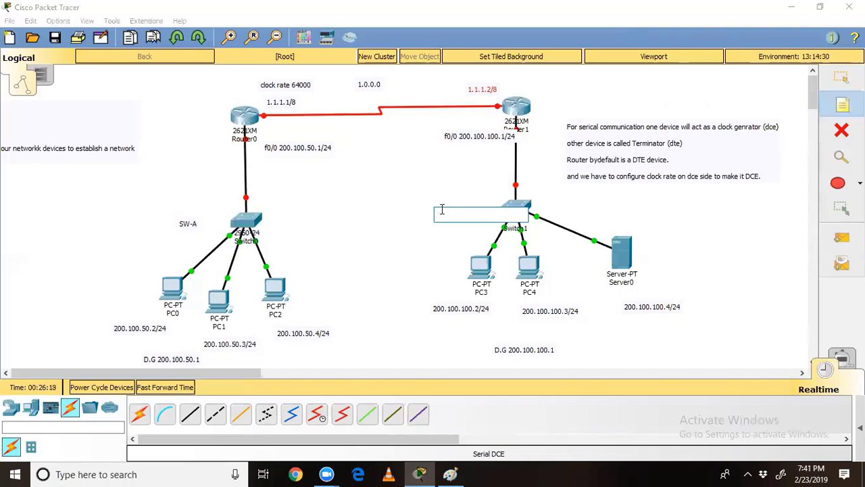
type("SW-B")
Step: Label the routers R1 and R2 with notes beside Router0 and Router1
left_click(203, 117)
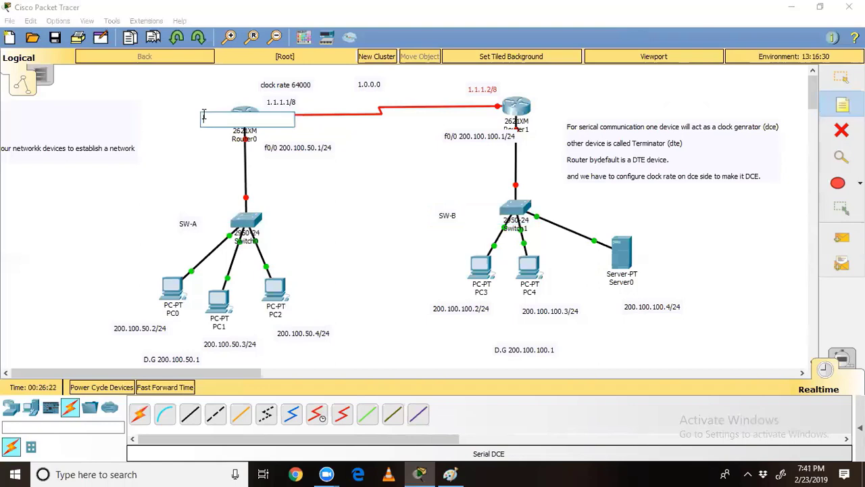
type("R1")
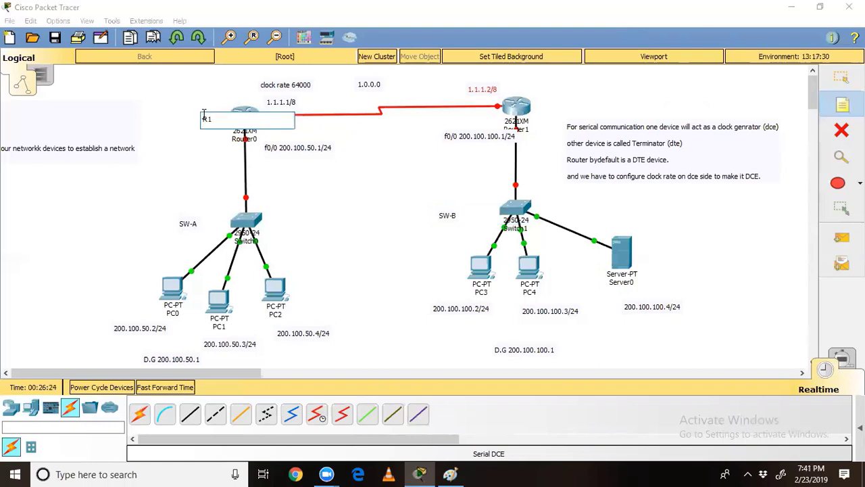
left_click(548, 102)
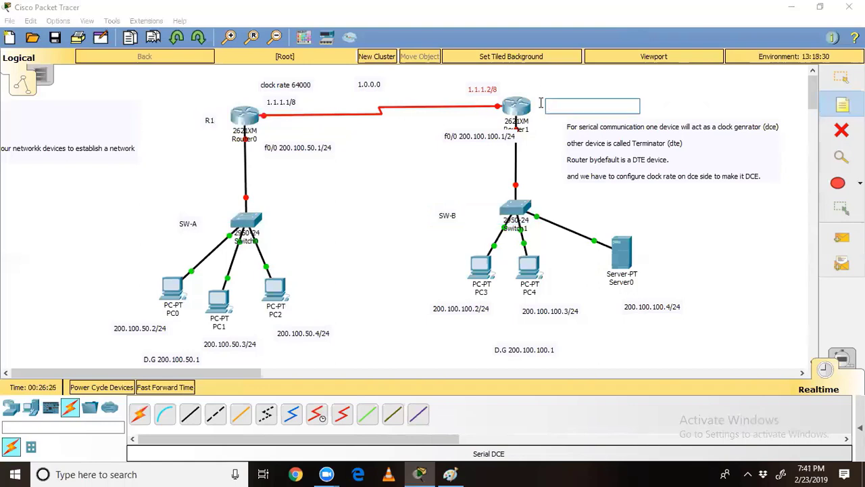
type("R2")
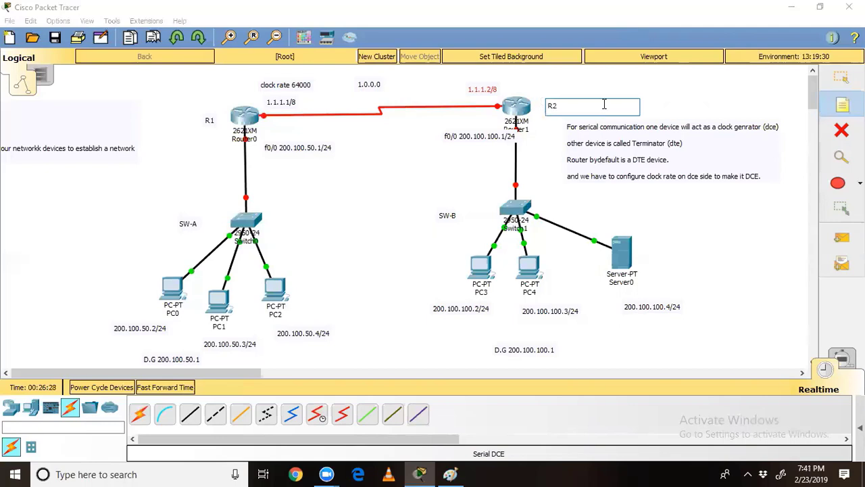
left_click(672, 94)
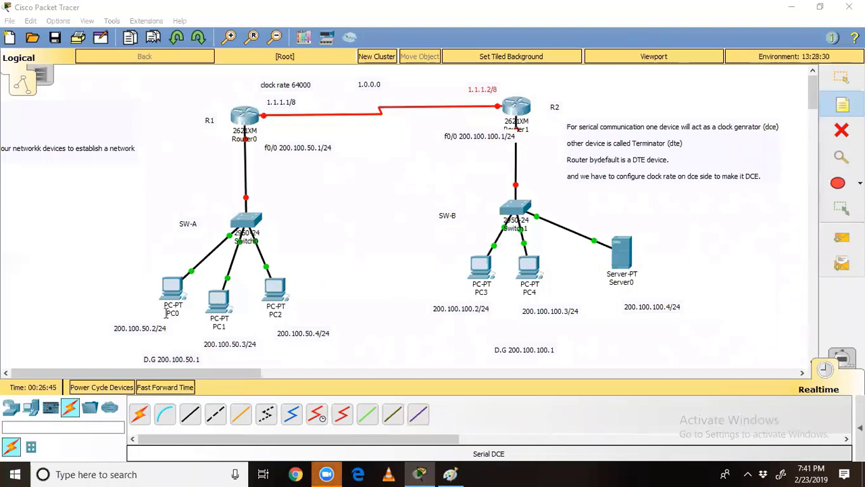
left_click(841, 78)
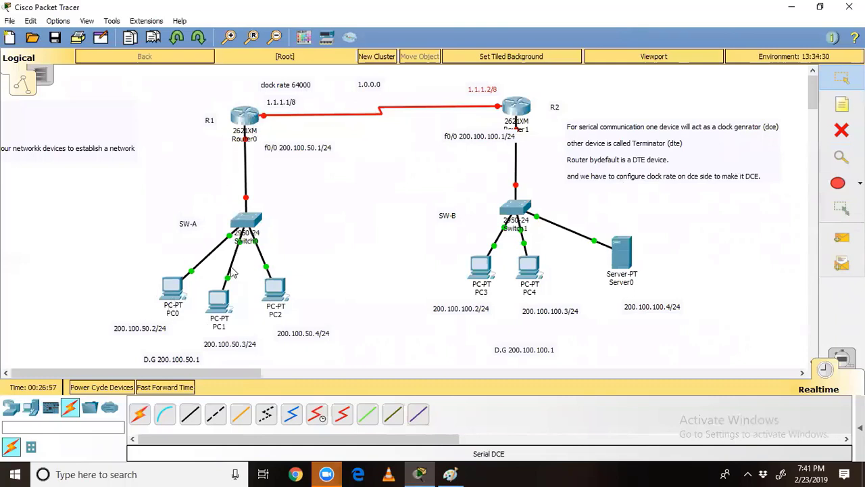
mouse_move(232, 271)
left_click_drag(83, 263, 708, 377)
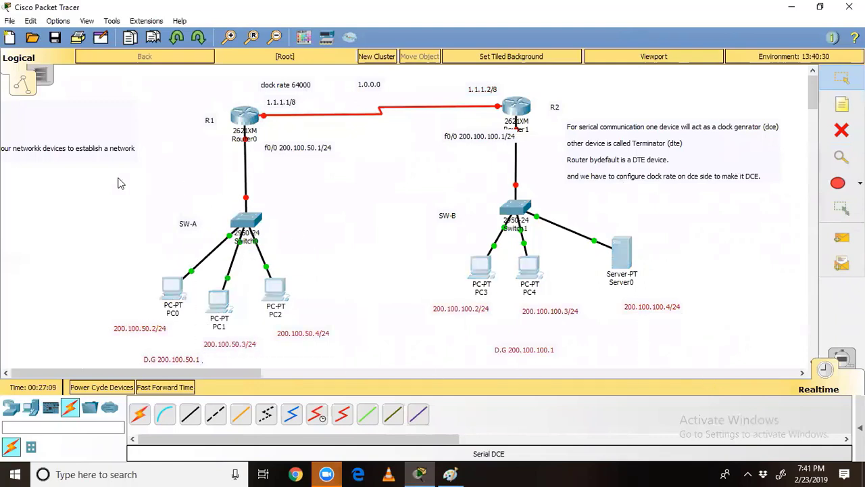
mouse_move(115, 180)
left_mouse_down()
mouse_move(128, 237)
mouse_move(480, 251)
mouse_move(585, 235)
left_mouse_up()
mouse_move(189, 80)
left_mouse_down()
mouse_move(262, 146)
mouse_move(579, 150)
left_mouse_up()
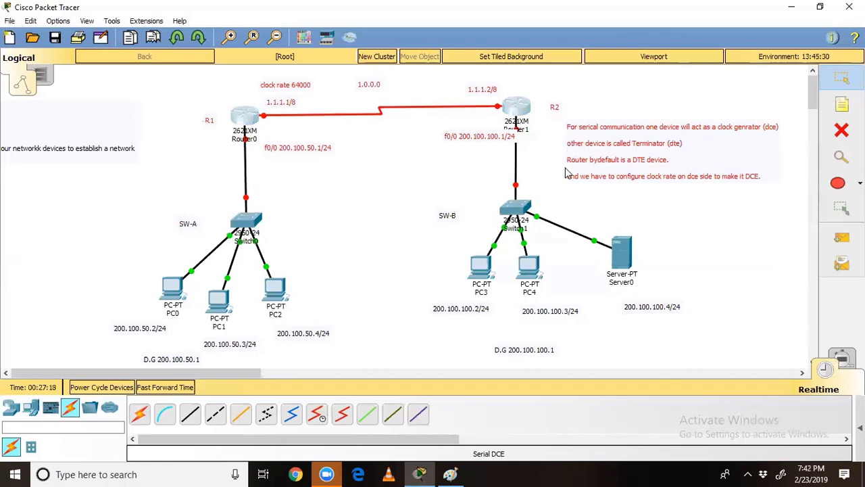
left_click(607, 205)
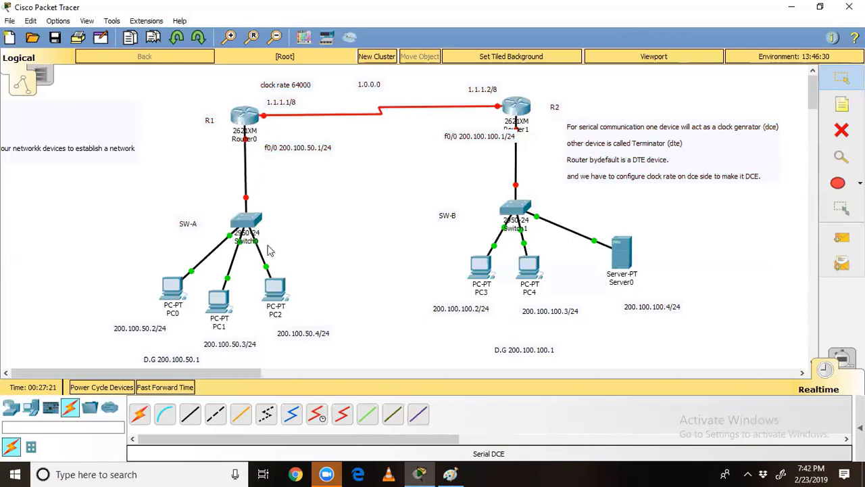
left_click_drag(83, 281, 336, 348)
left_click_drag(161, 189, 295, 251)
left_click_drag(204, 82, 308, 158)
left_click_drag(433, 79, 569, 145)
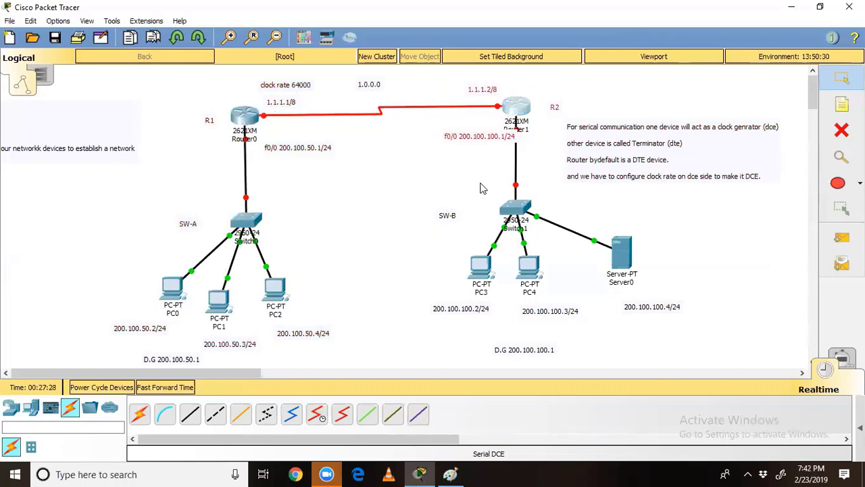
left_click_drag(407, 230, 652, 323)
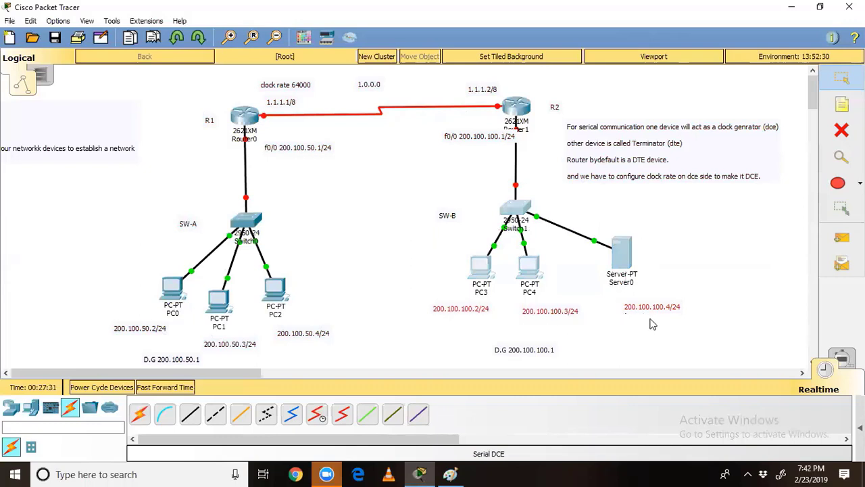
left_click(723, 309)
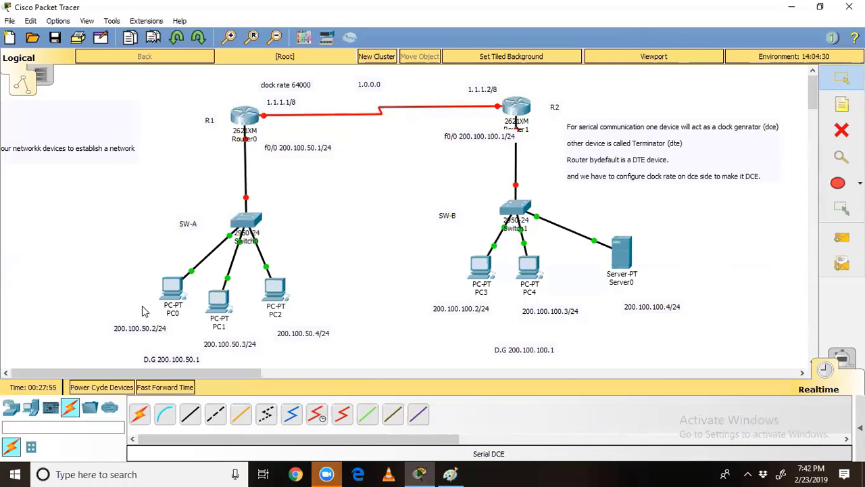
Step: In PC0's IP Configuration, enter 200.100.50.2 and accept the 255.255.255.0 mask
left_click(167, 293)
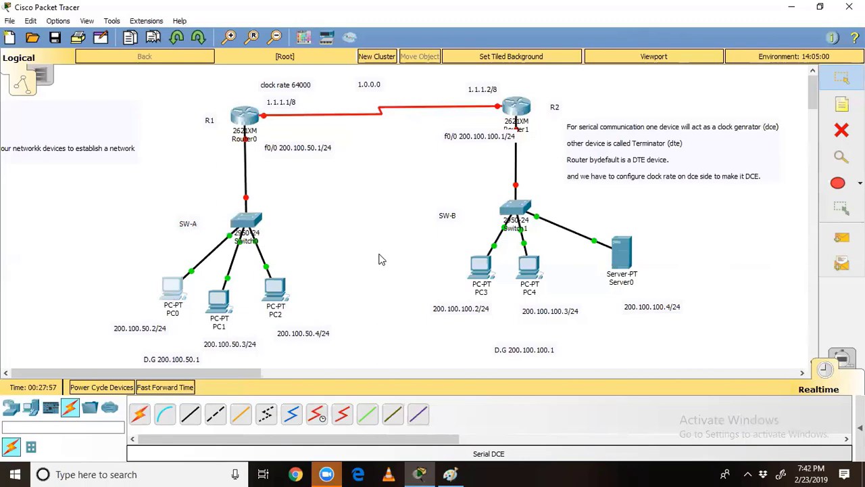
left_click(264, 82)
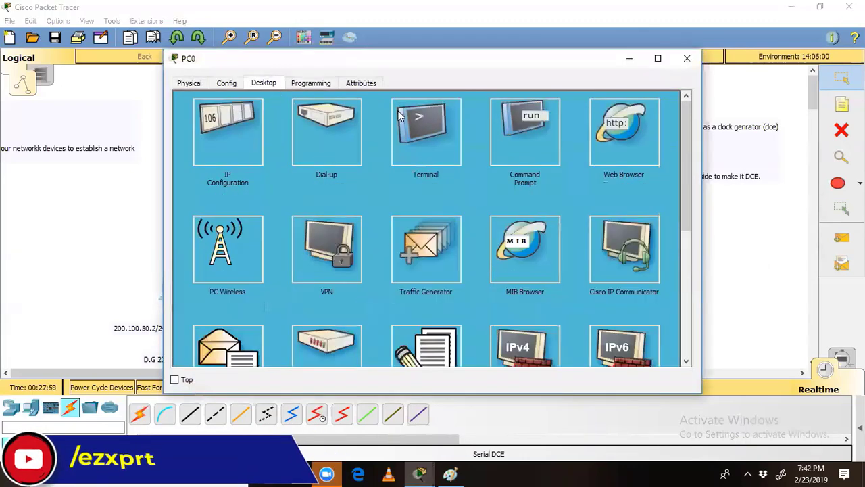
left_click(247, 113)
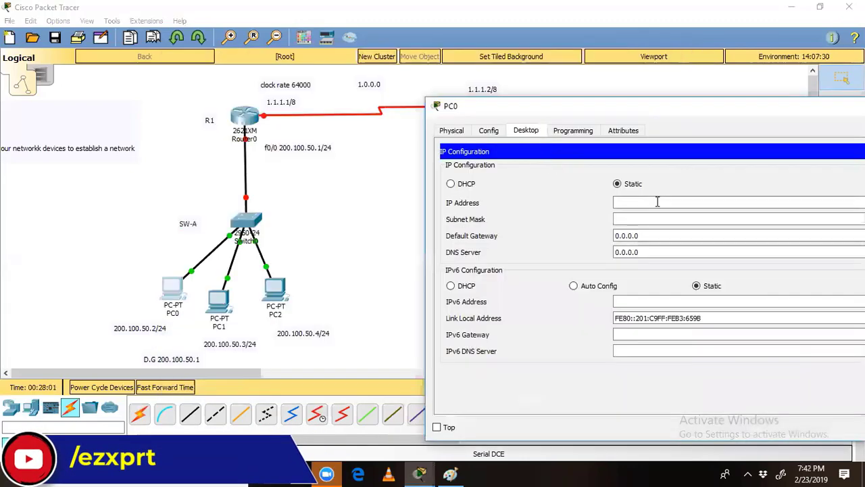
left_click(657, 201)
type("200.100")
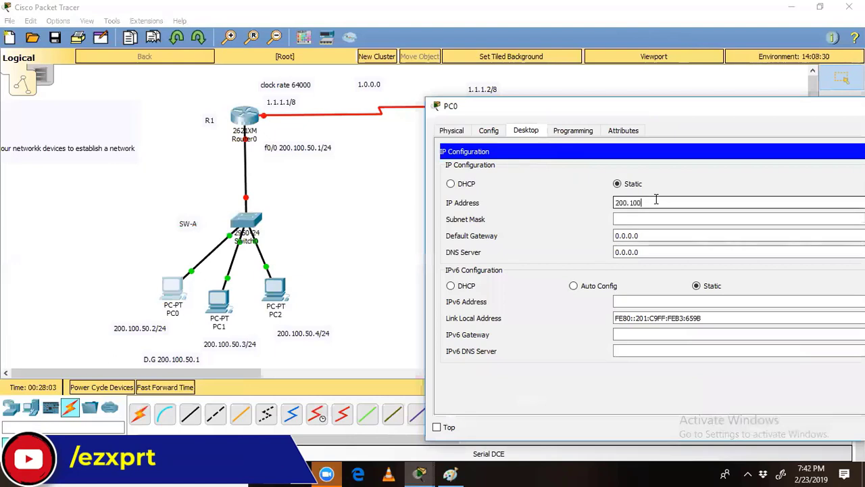
type(".50.2")
key("Tab")
key("Tab")
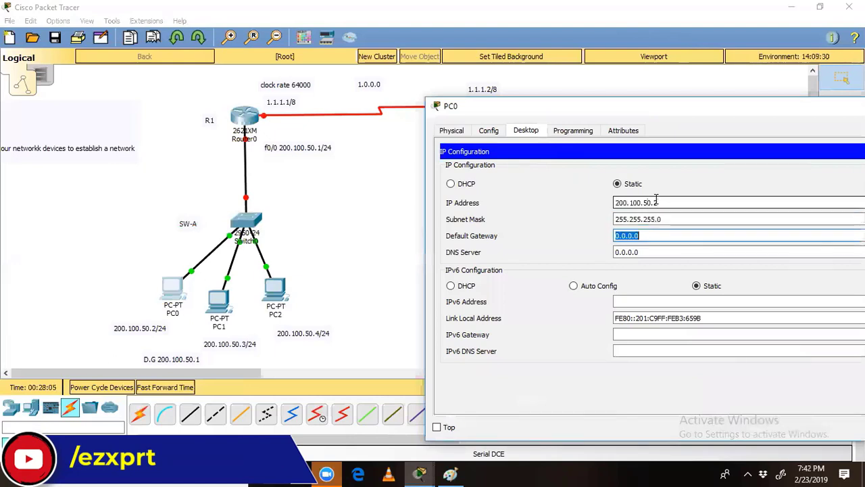
type("200.")
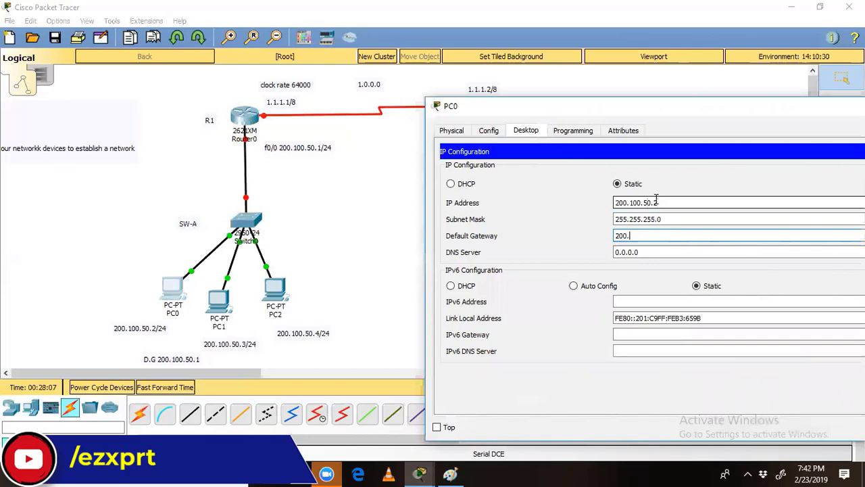
type("100.50.1")
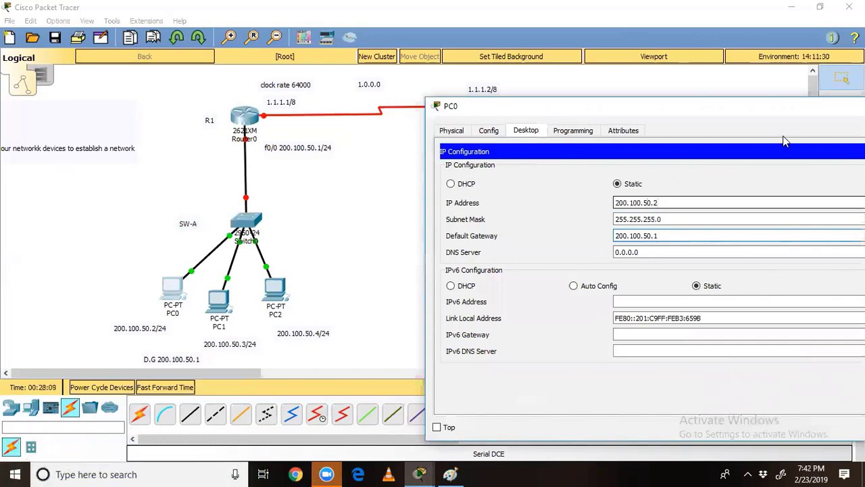
double_click(780, 108)
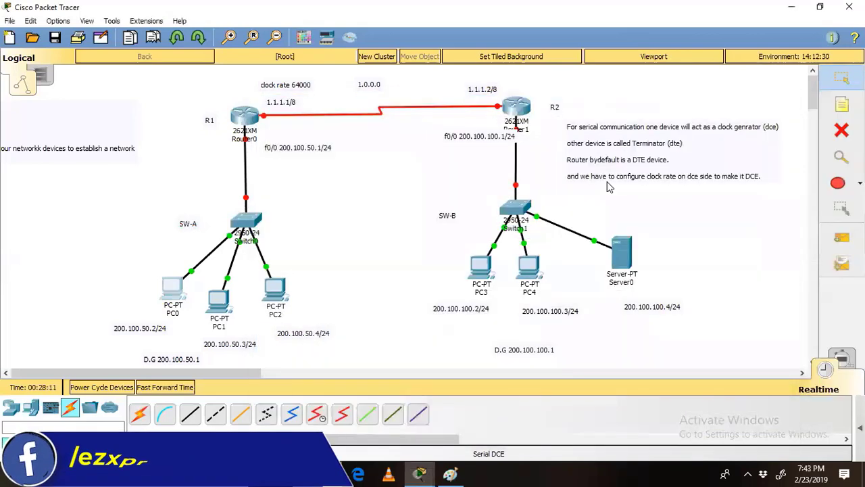
Step: Close PC0's window and reposition Server0 slightly on the workspace
left_click(775, 102)
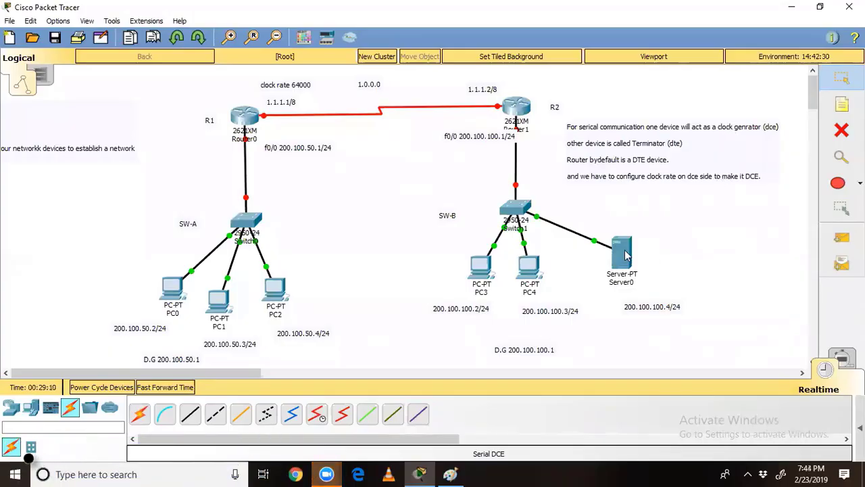
left_click_drag(626, 255, 633, 240)
left_click_drag(627, 262, 628, 252)
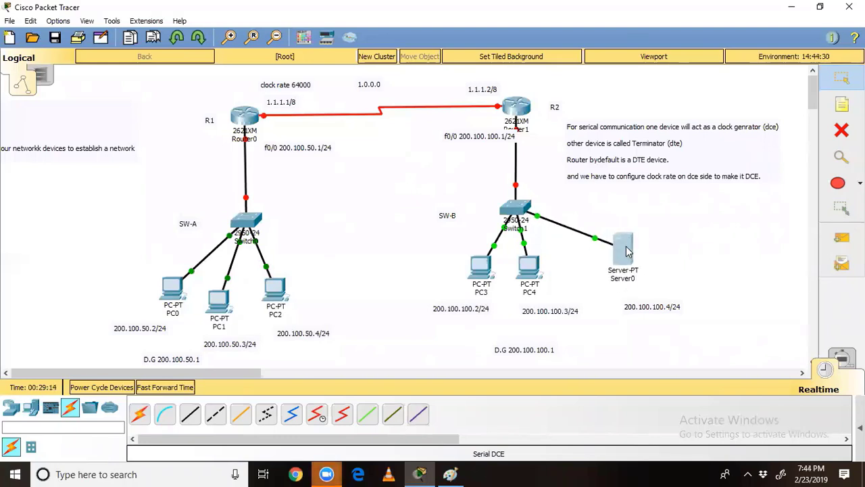
Step: Add a two-line note 'Web server / Host a website for ezxprt' right of Server0
key("n")
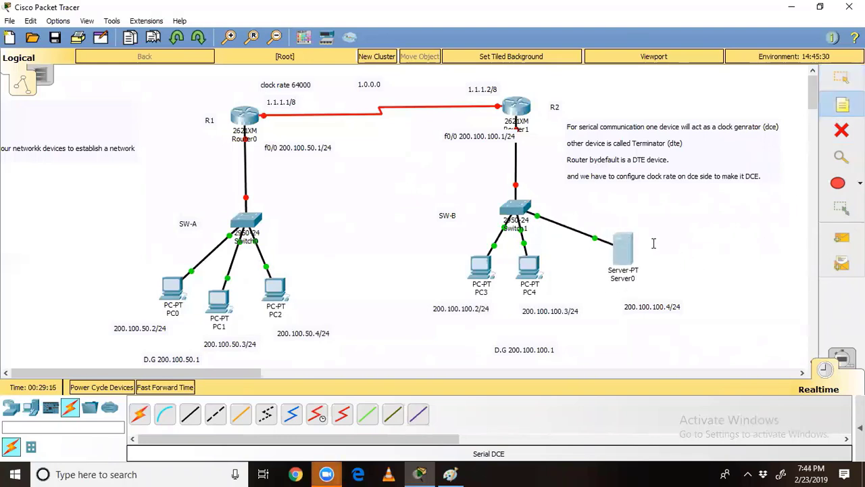
left_click(654, 243)
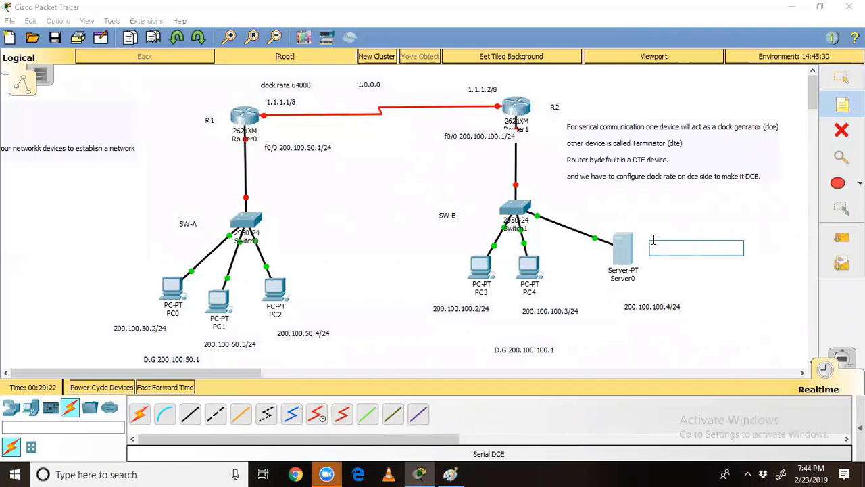
type("W")
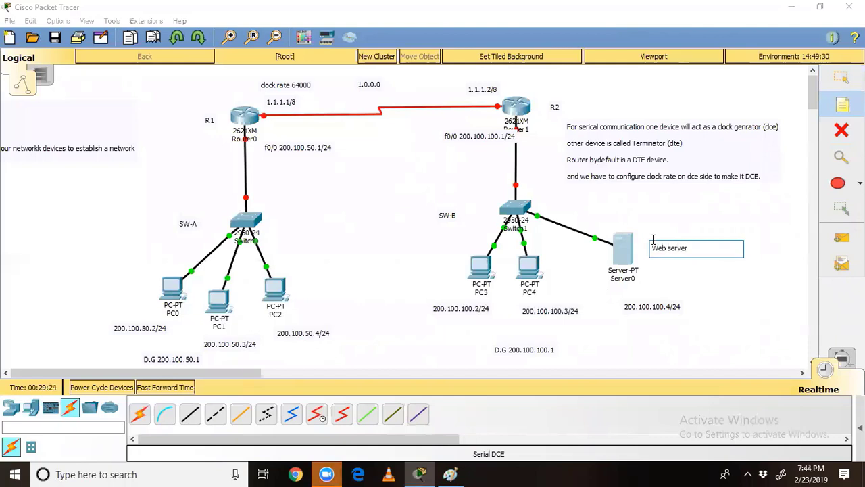
type("eb server")
key("Return")
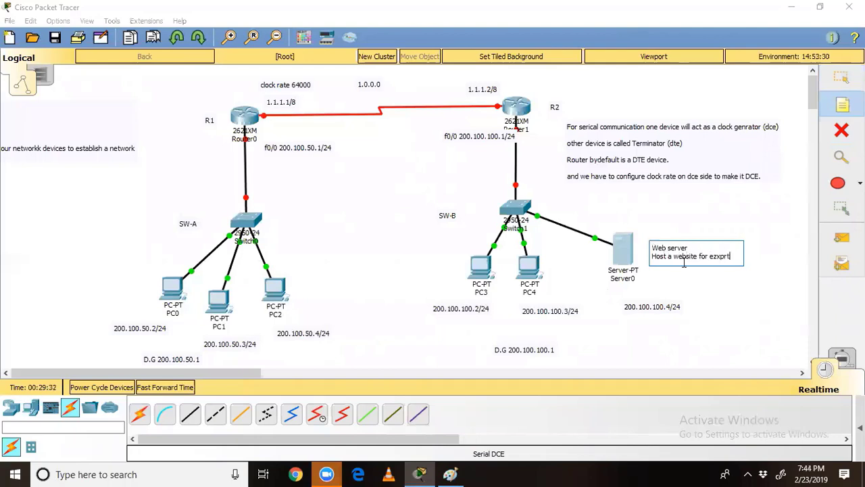
left_click(750, 297)
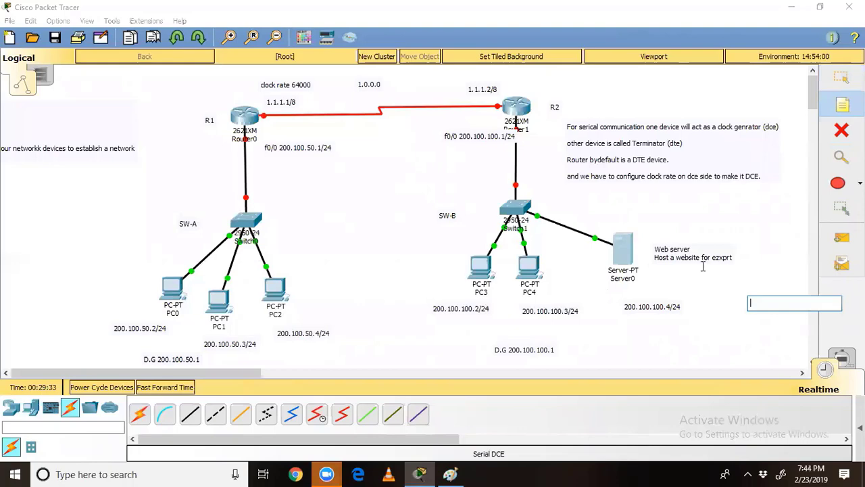
left_click(840, 78)
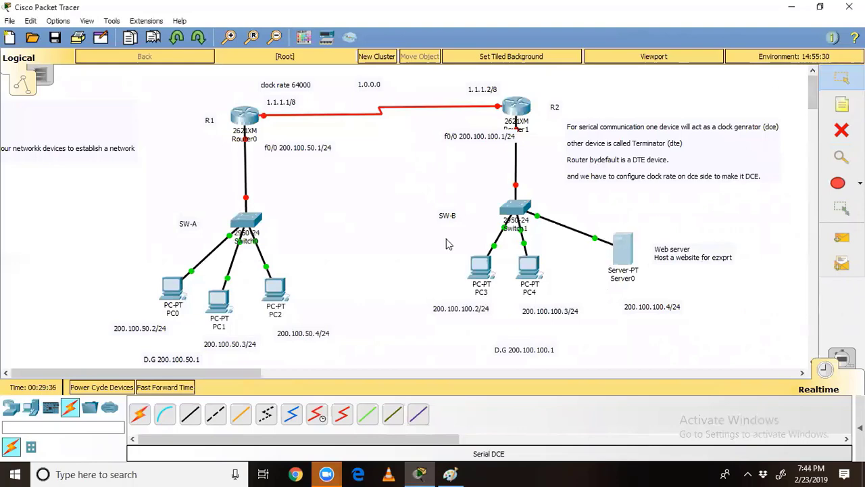
left_click(625, 251)
Step: Give Server0 IP 200.100.100.4, mask 255.255.255.0 and gateway 200.100.100.1
left_click(304, 82)
left_click(262, 137)
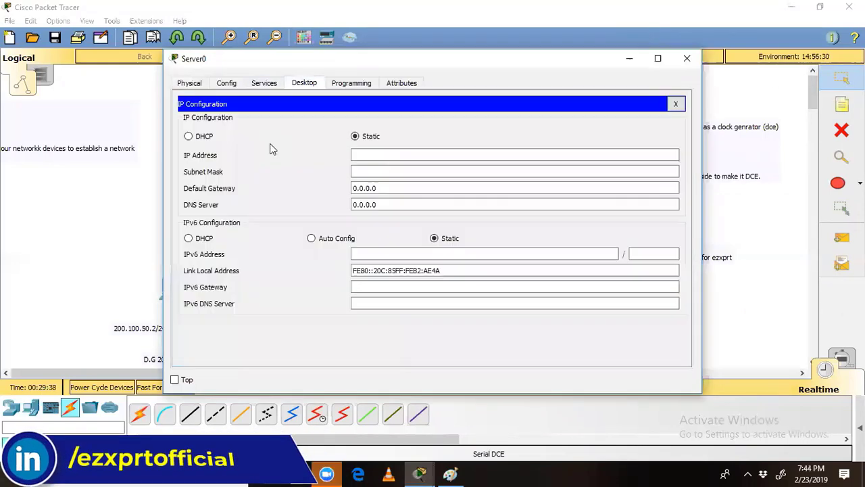
left_click(375, 155)
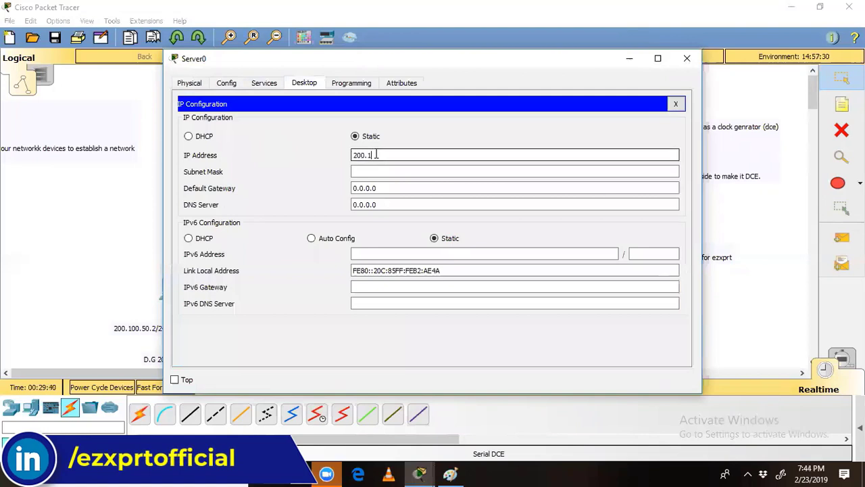
key("Tab")
key("Tab")
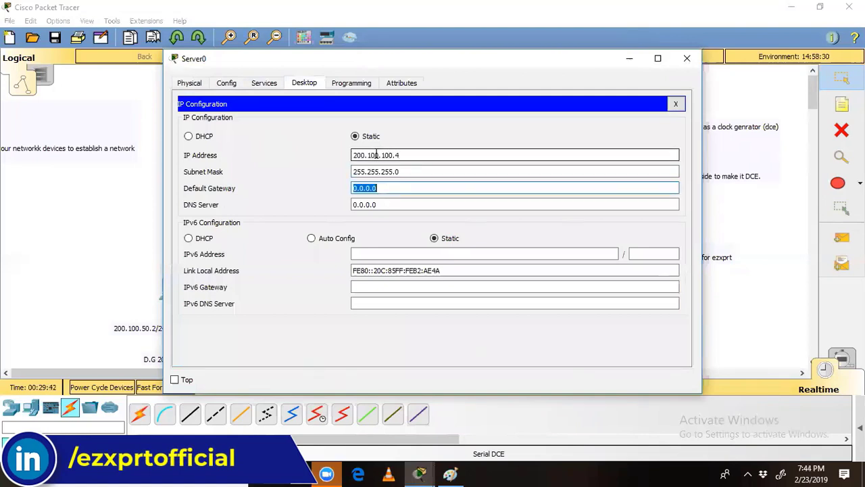
type("200.100.100.1")
left_click(675, 104)
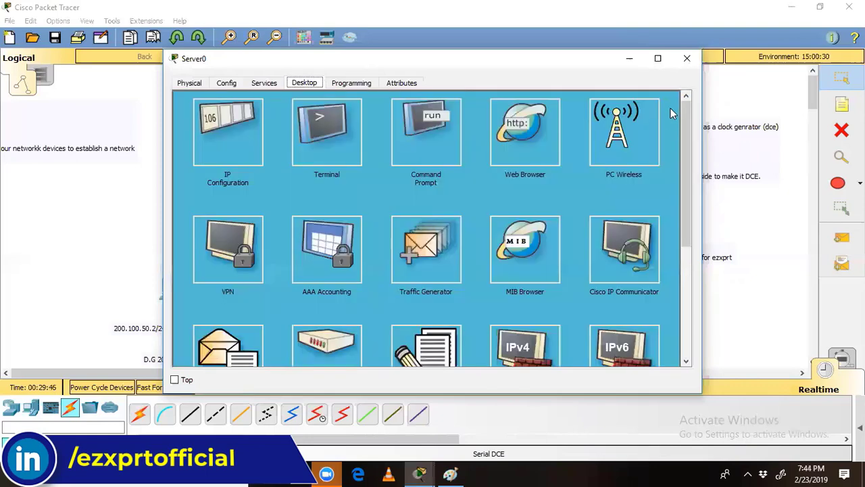
Step: Show Server0's HTTP service page with HTTP and HTTPS on and index.html listed
left_click(264, 83)
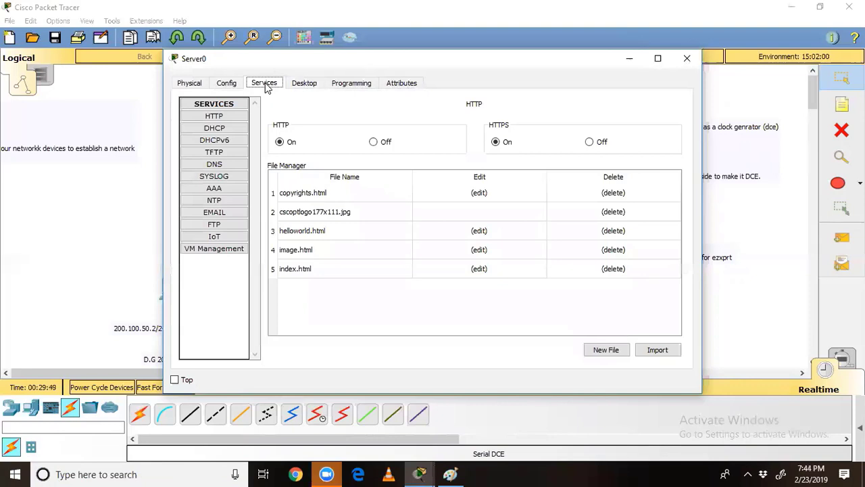
left_click(219, 118)
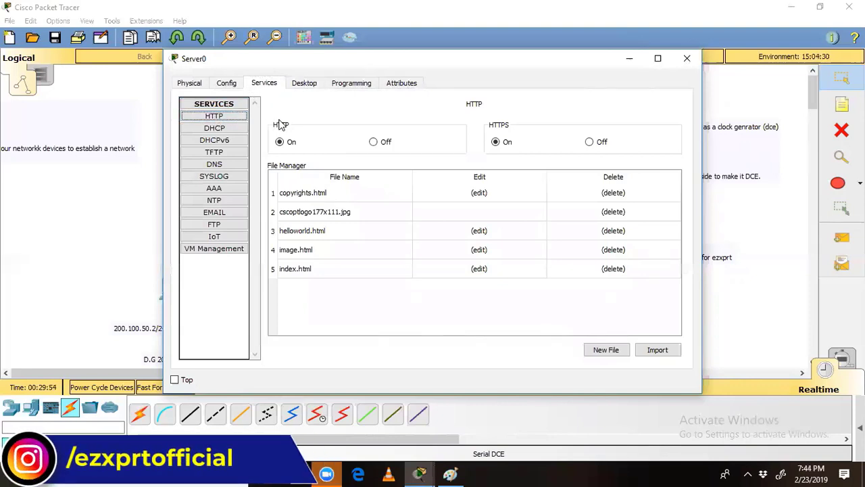
left_click(311, 131)
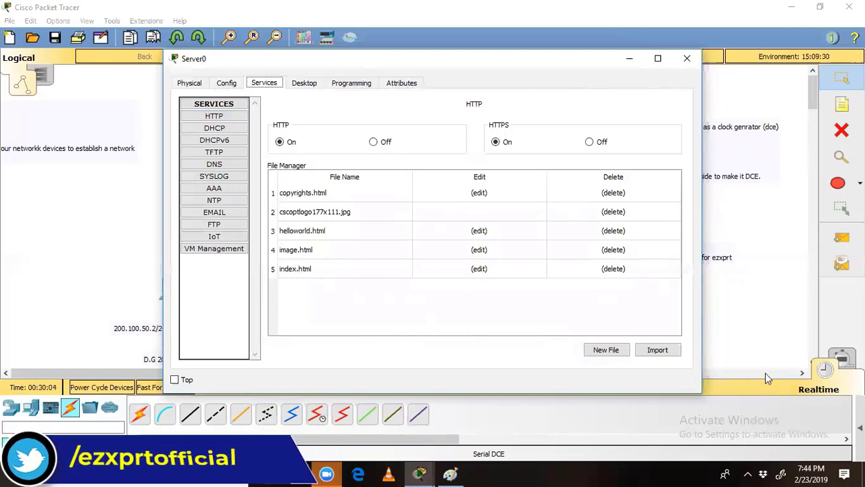
left_click(686, 58)
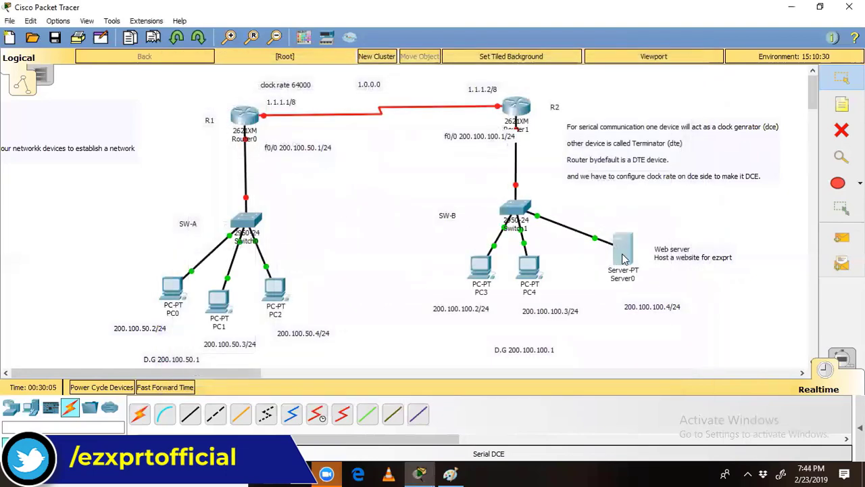
left_click(623, 257)
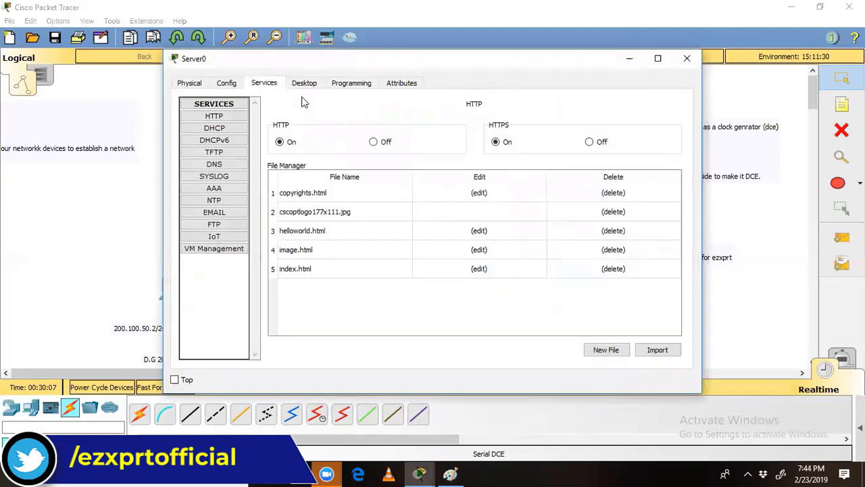
left_click(226, 83)
left_click(262, 83)
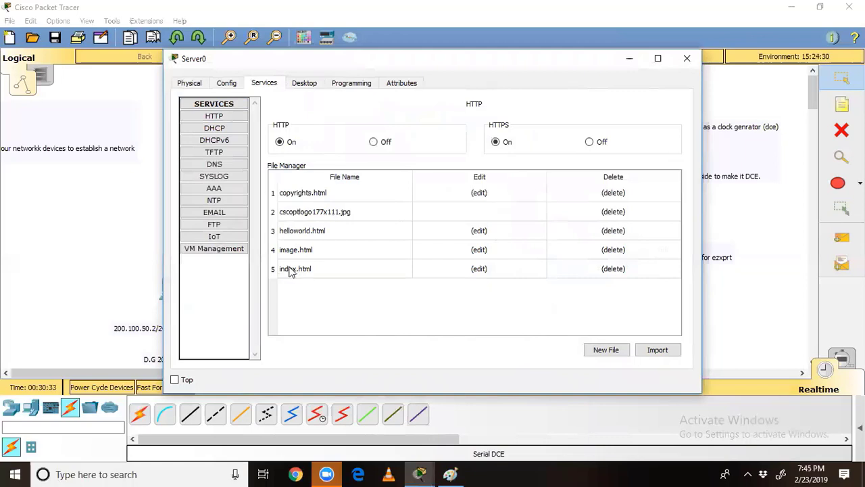
Step: Retitle index.html 'EZXPRT CISCO Networking Academy', rewrite its CCNA Online Training welcome, and overwrite-save it
left_click(478, 269)
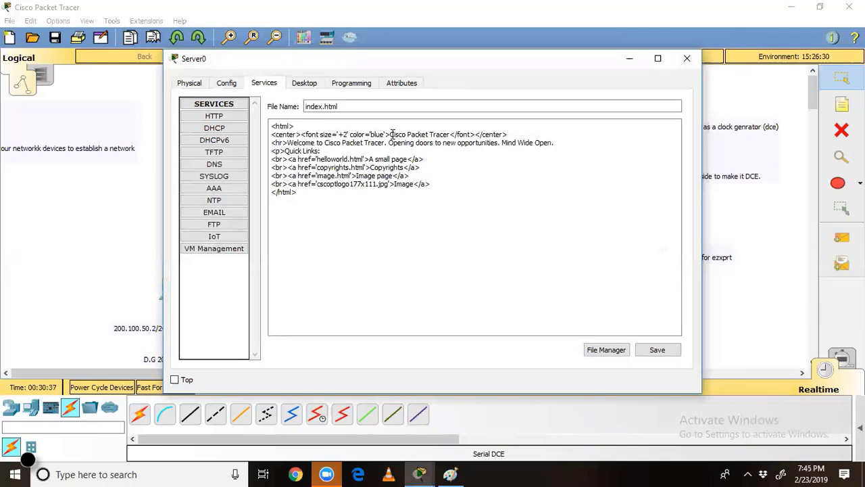
left_click_drag(392, 133, 444, 125)
type("Ez")
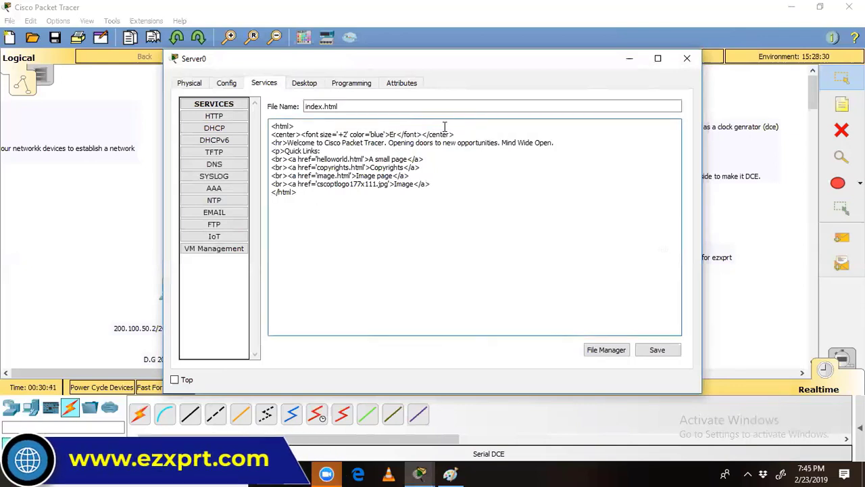
type("x")
type("XPRTr")
type(" r")
type("CISCO N")
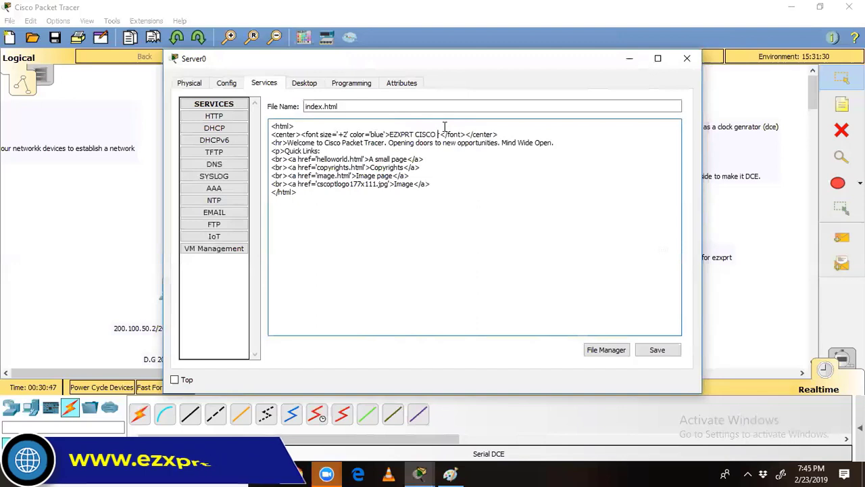
type("etworking ")
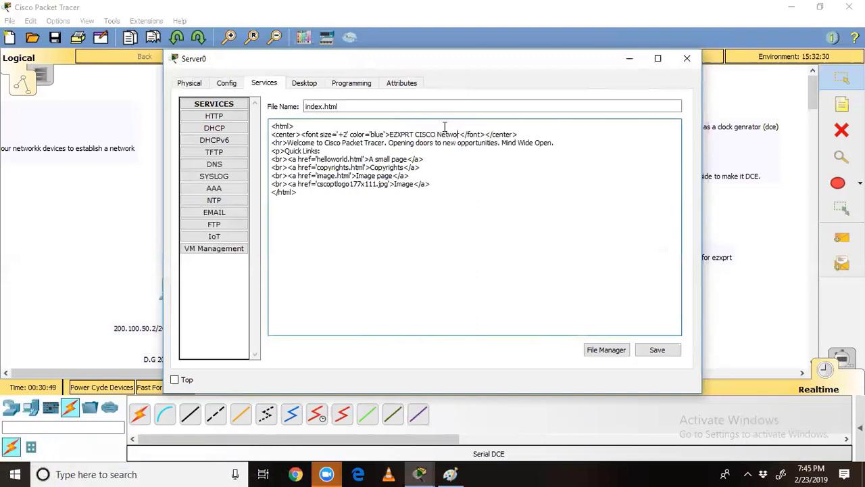
type("Academy")
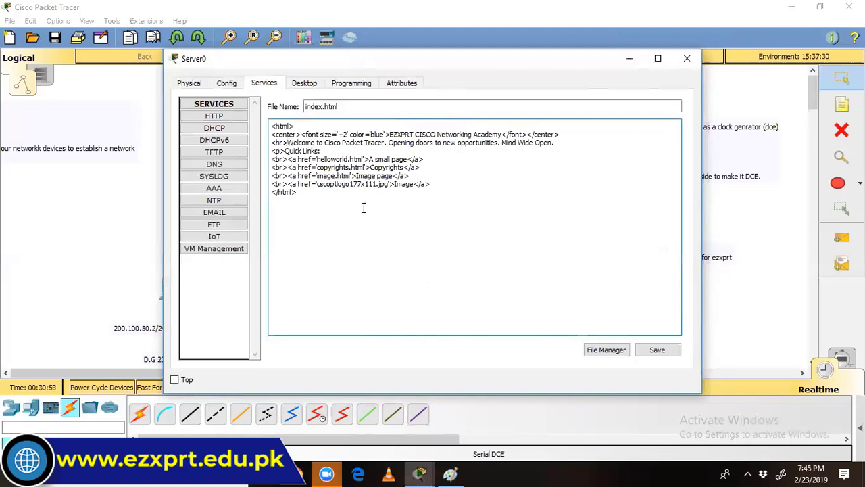
type("We ")
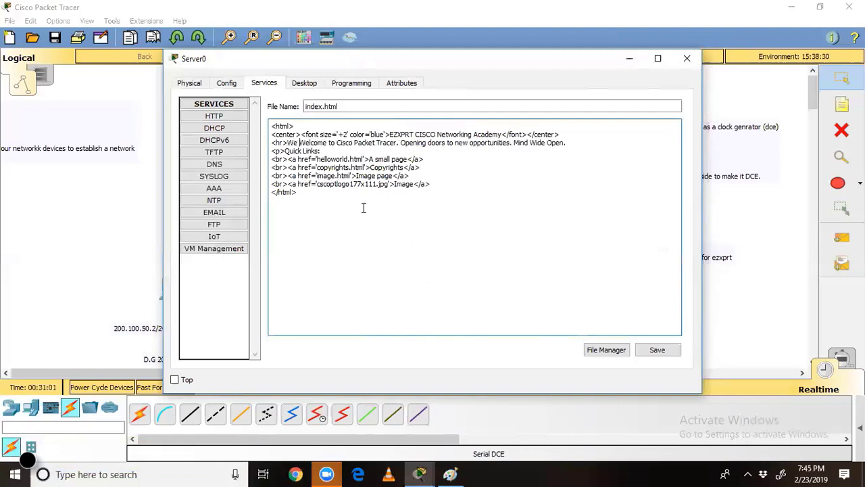
type("Warmly W")
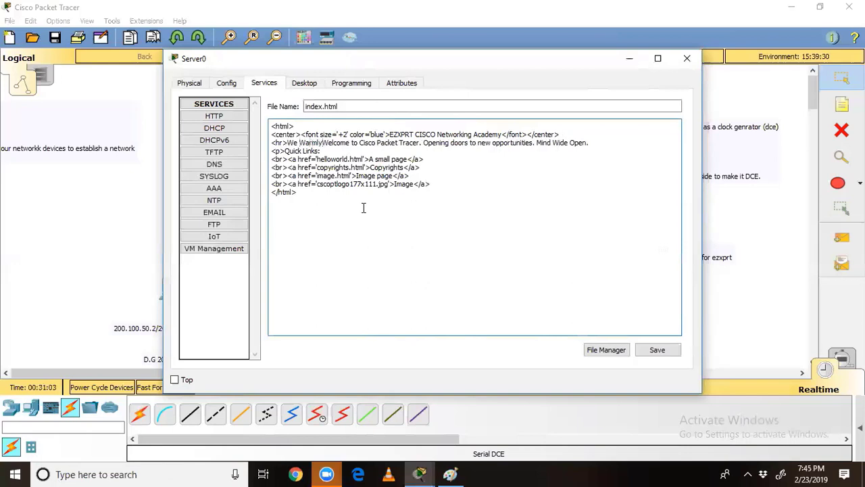
type("elcome to Ism")
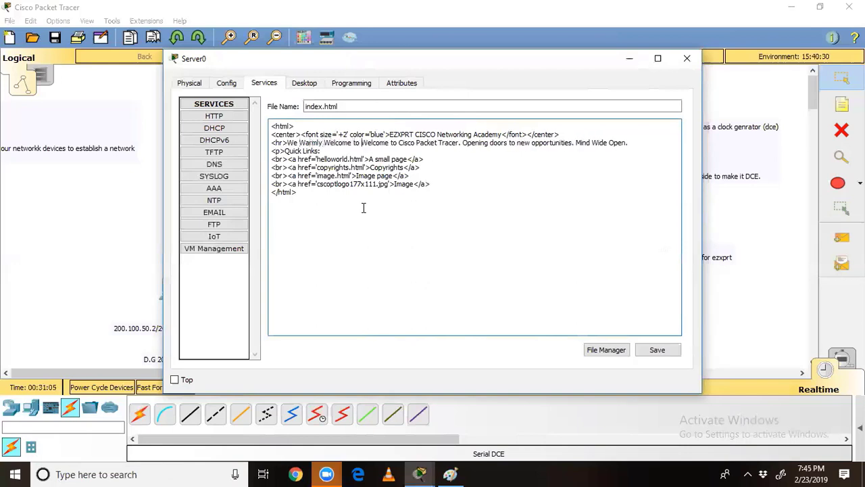
type("ail ")
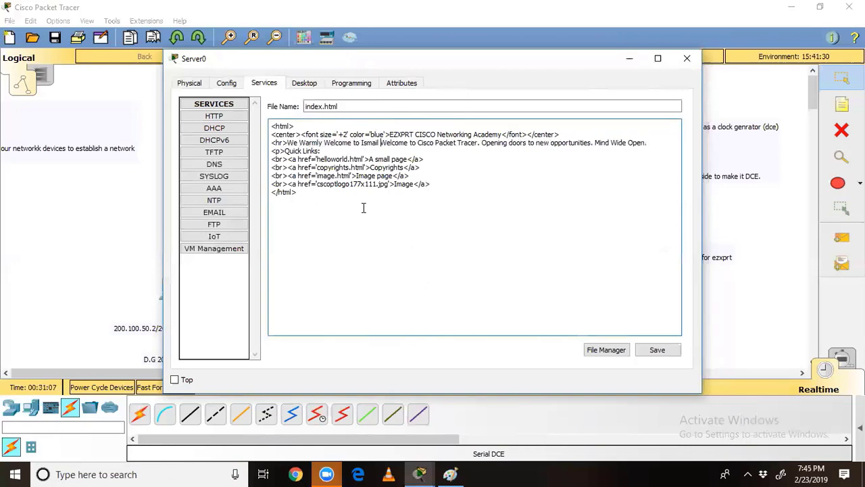
type("for CCNA ")
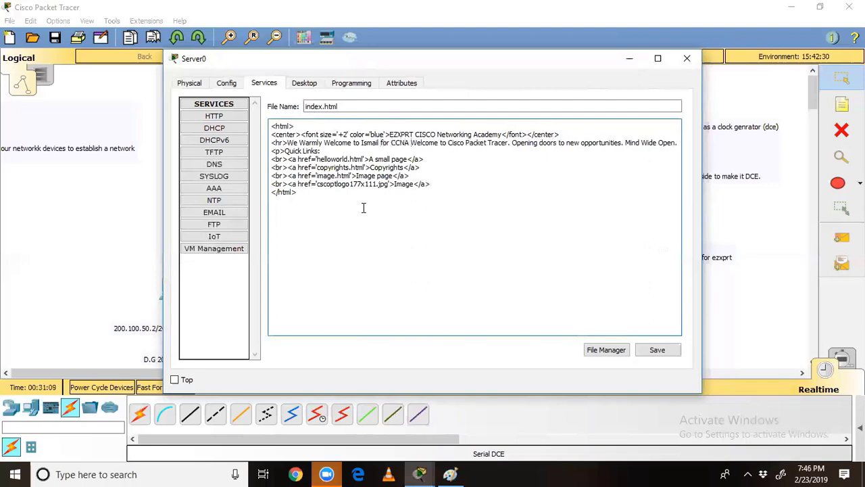
type("Online Traini")
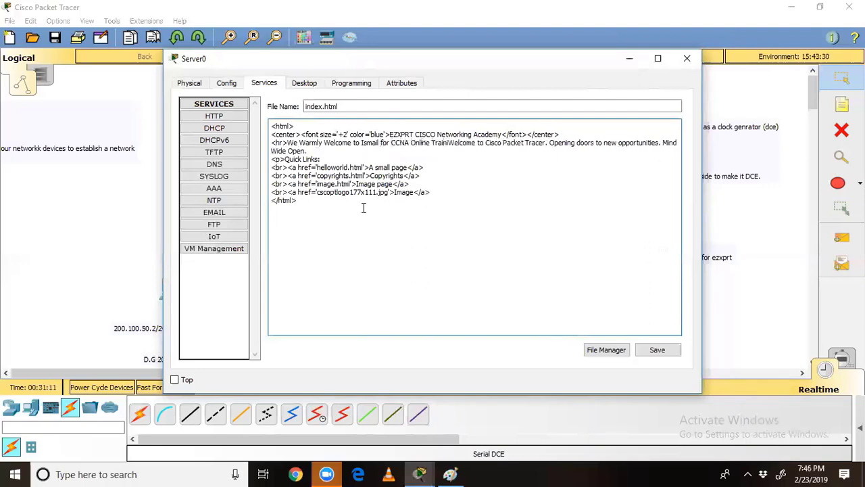
type("ng")
key("Delete")
key("Delete")
key("Delete")
key("Delete")
key("Delete")
key("Delete")
key("Delete")
key("Delete")
key("Delete")
key("Delete")
key("Delete")
key("Delete")
key("Delete")
key("Delete")
key("Delete")
key("Delete")
key("Delete")
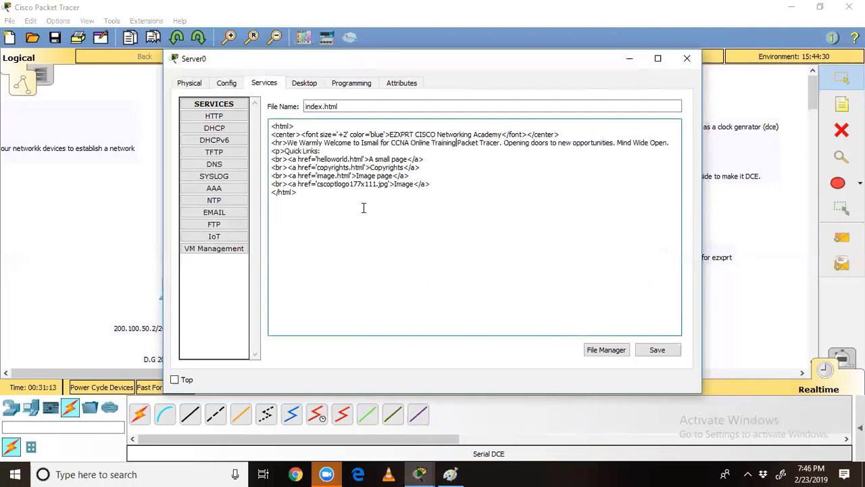
key("Delete")
key("Delete")
key("Delete")
key("Delete")
key("Delete")
key("Delete")
key("Delete")
key("Delete")
key("Delete")
key("Delete")
key("Delete")
key("Delete")
key("Delete")
key("Delete")
key("Delete")
key("Delete")
key("Delete")
key("Delete")
key("Delete")
key("Delete")
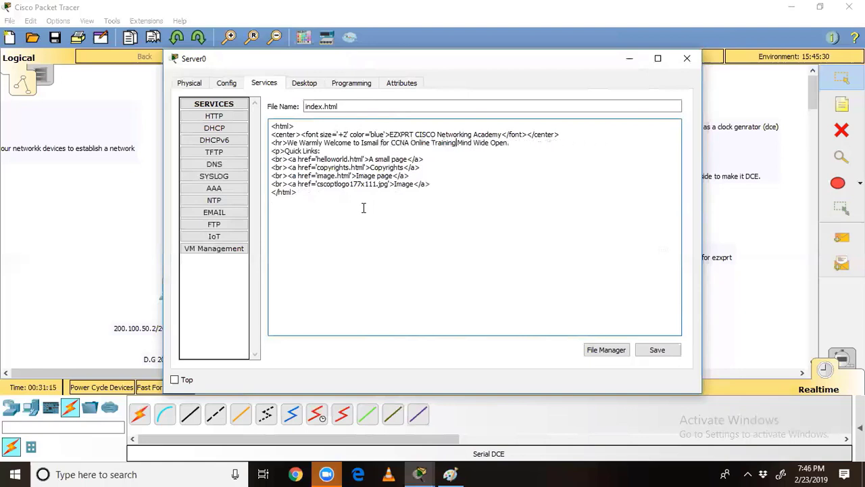
key("Delete")
key("Delete")
key("Delete")
key("Delete")
key("Delete")
key("Delete")
key("Delete")
key("Delete")
left_click(649, 349)
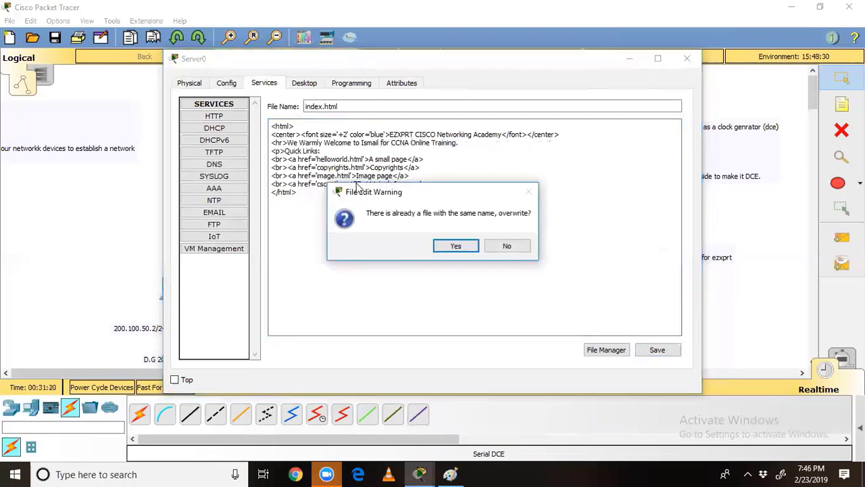
left_click(456, 246)
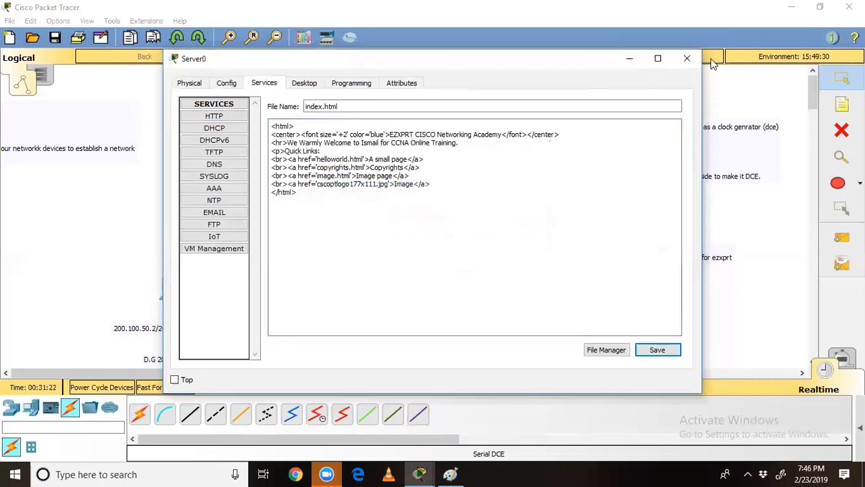
Step: Close Server0's window and nudge PC4, PC0 and Server0 slightly on the workspace
left_click(686, 59)
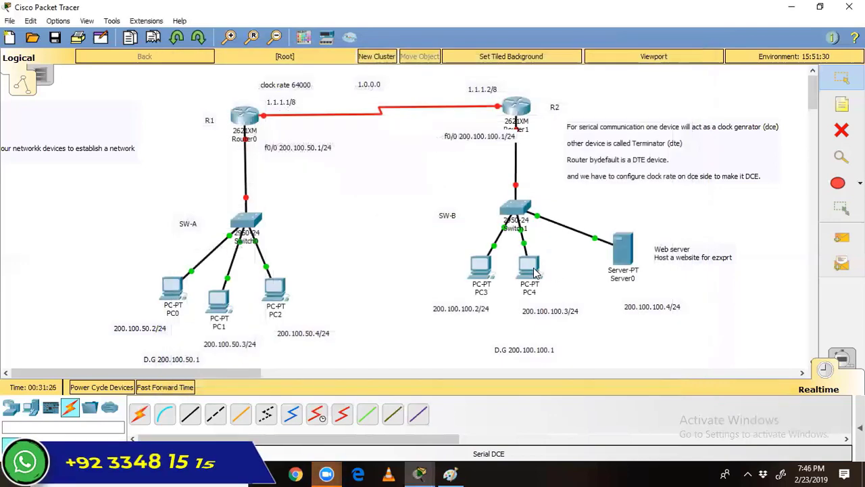
left_click_drag(534, 272, 538, 271)
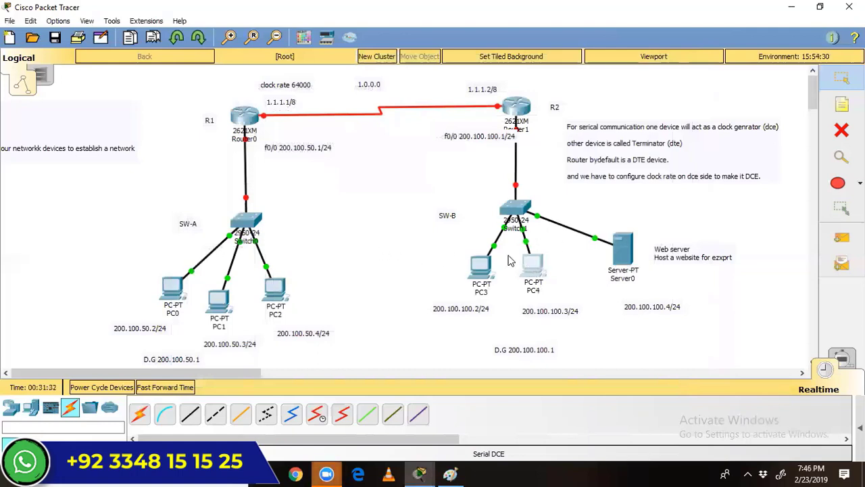
left_click_drag(462, 185, 590, 350)
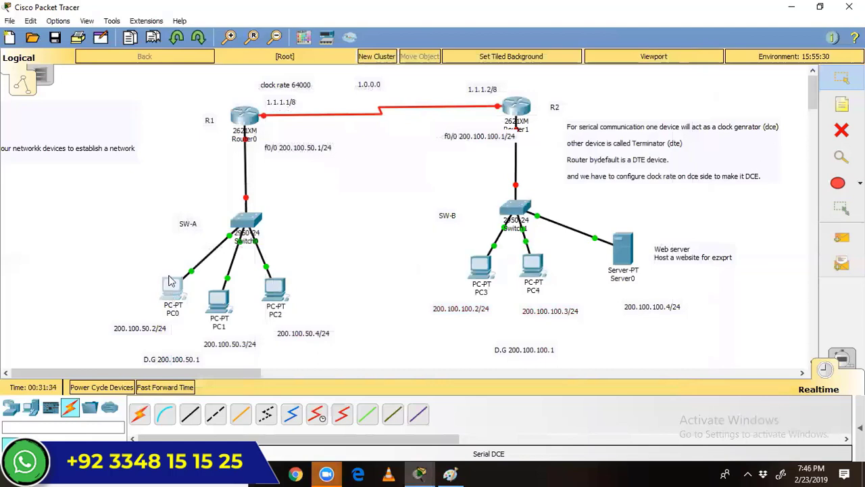
left_click_drag(171, 282, 167, 280)
left_click_drag(125, 223, 292, 340)
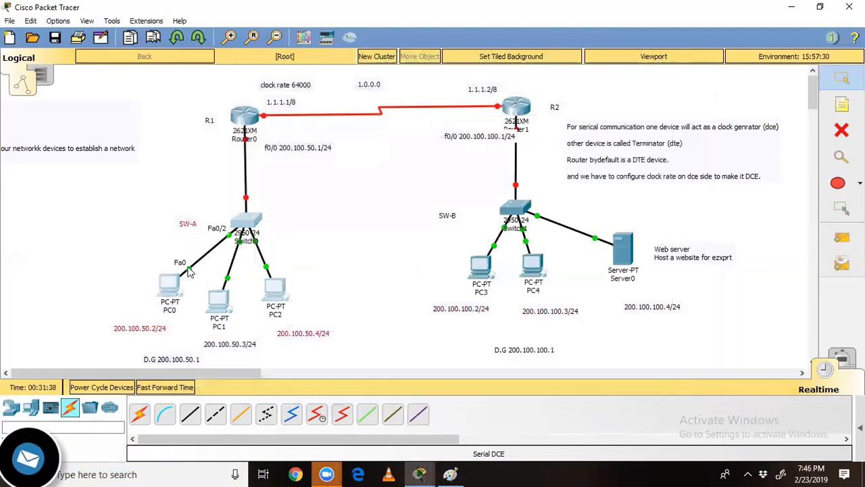
left_click(350, 242)
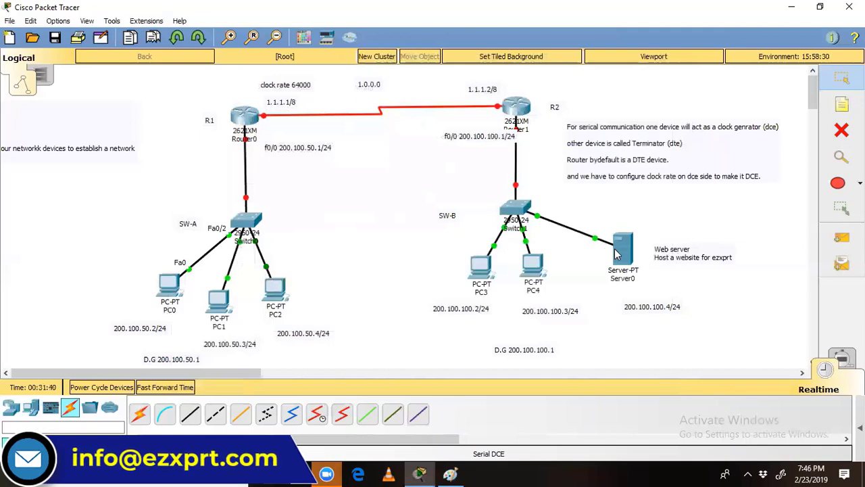
mouse_move(615, 254)
left_mouse_down()
mouse_move(629, 240)
mouse_move(621, 261)
mouse_move(628, 251)
left_mouse_up()
Step: Load 200.100.100.4 in PC4's web browser, then realign Server0 and its Web server note
left_click(534, 284)
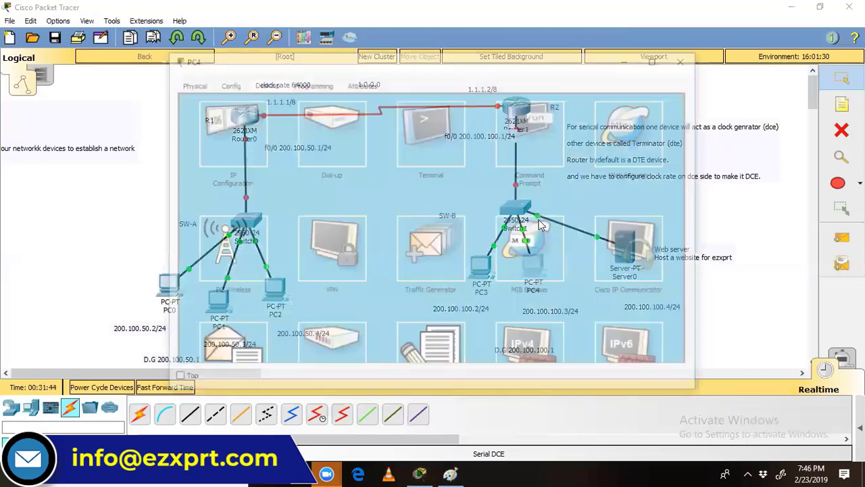
left_click(595, 113)
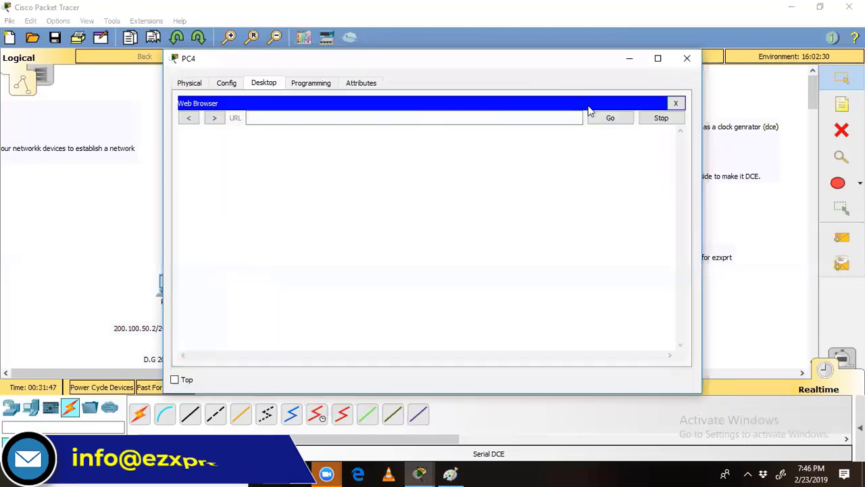
left_click(438, 118)
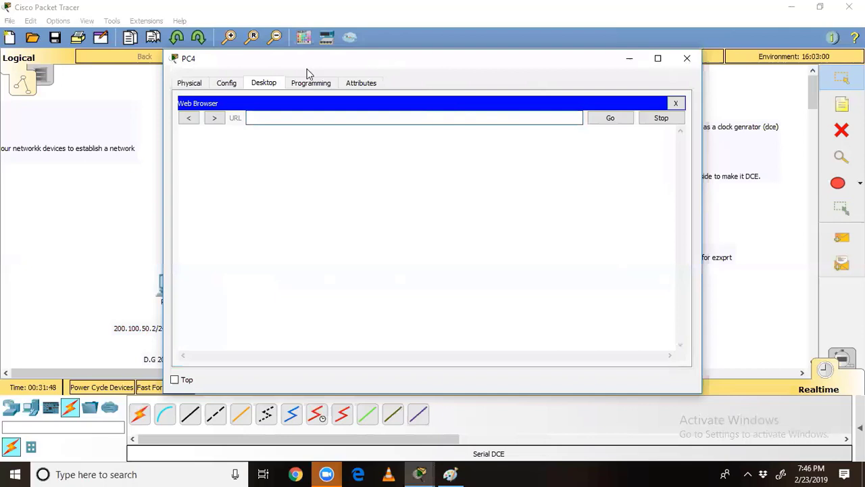
left_click_drag(306, 67, 177, 73)
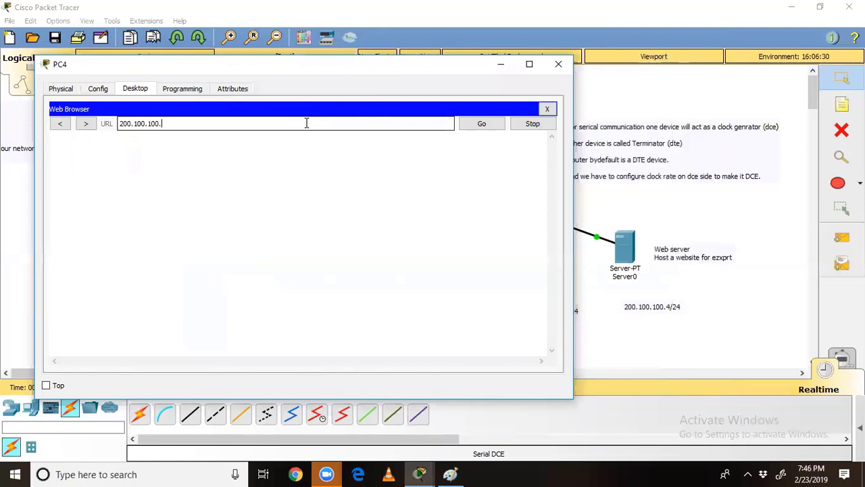
type("4")
key("Return")
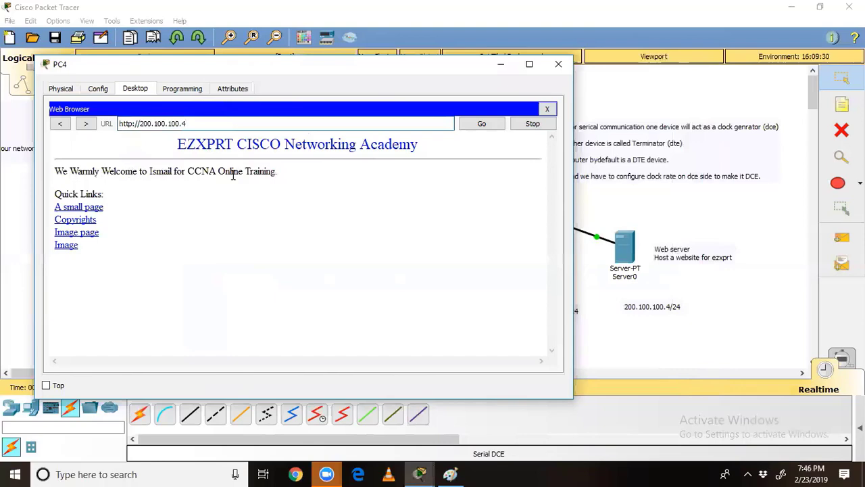
left_click(558, 64)
mouse_move(623, 238)
left_mouse_down()
mouse_move(620, 254)
mouse_move(620, 244)
left_mouse_up()
left_click_drag(684, 254, 664, 264)
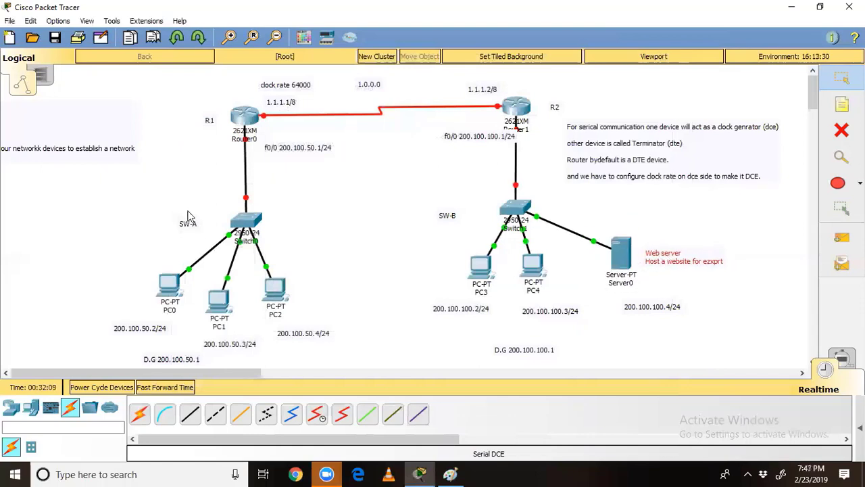
Step: Bring up Switch0's command-line interface with a fresh prompt
left_click_drag(154, 199, 549, 229)
left_click(576, 221)
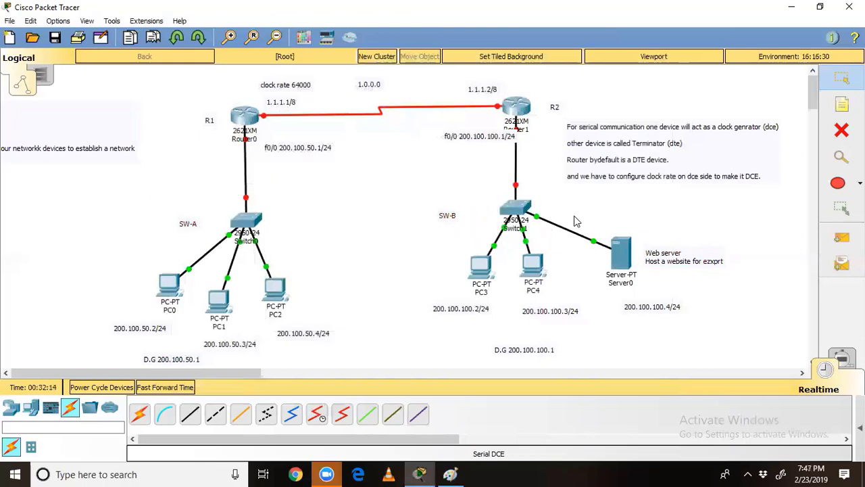
left_click(256, 221)
left_click(355, 84)
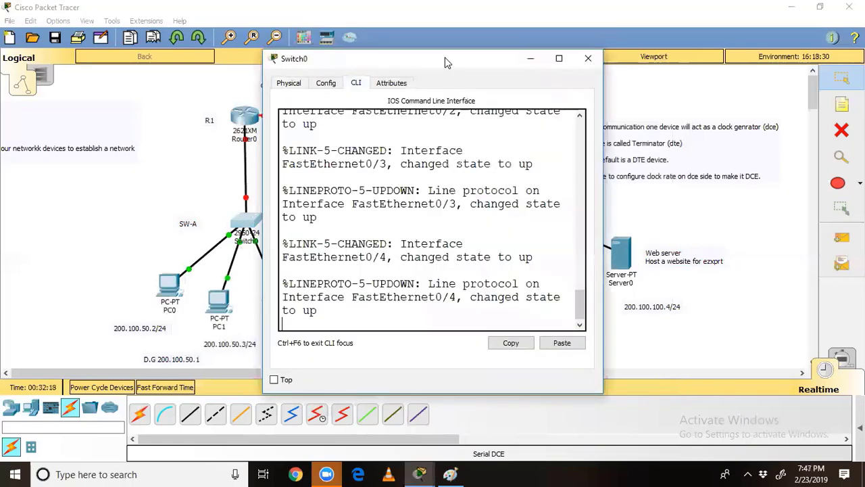
left_click_drag(454, 67, 643, 81)
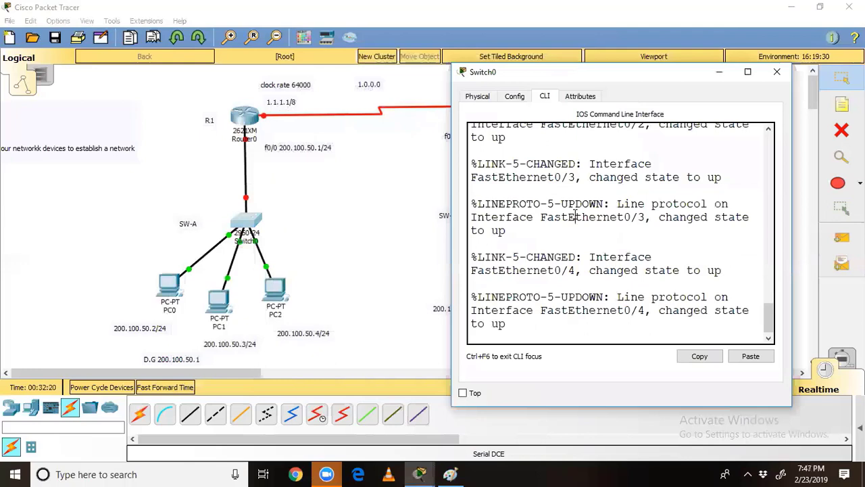
key("Return")
key("Return")
key("Return")
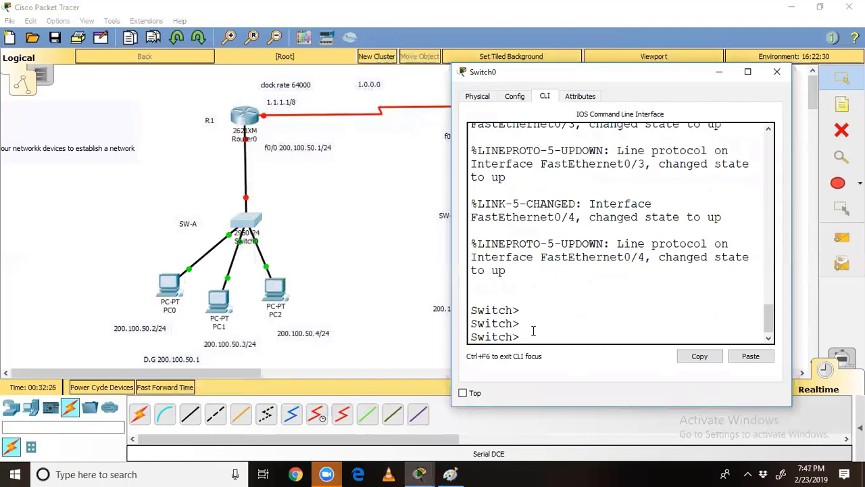
Step: Set hostname SW-A via enable, config t, hostname SW-A, then exit, save with wr and close
type("enable")
key("Return")
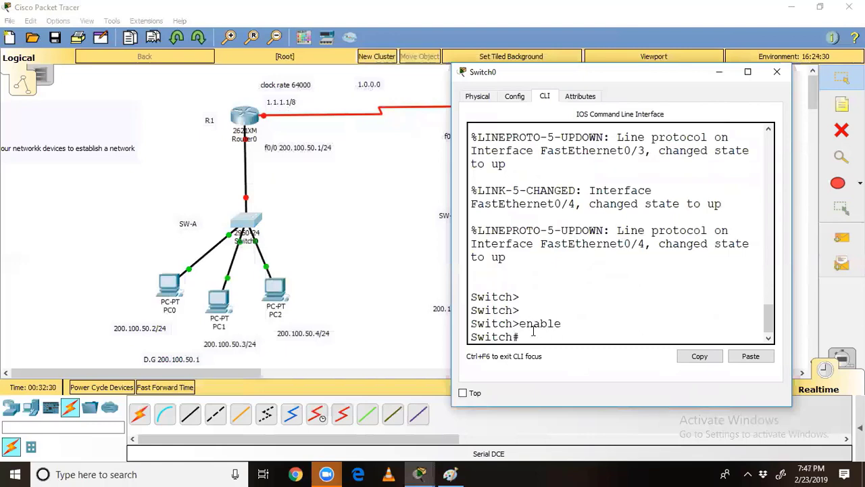
type("config t")
key("Return")
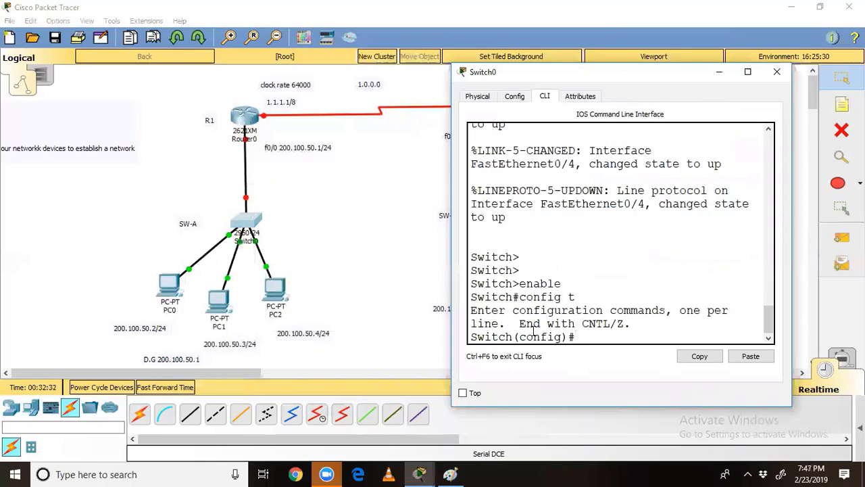
type("hos")
key("Tab")
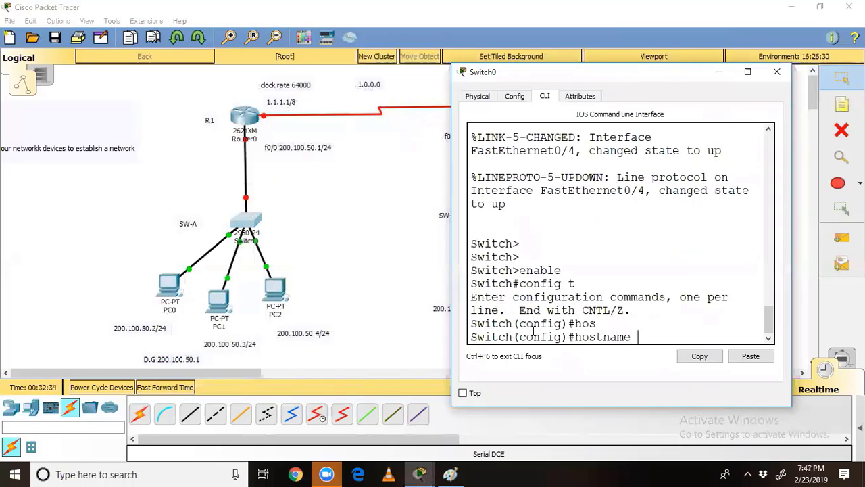
type("SW-A")
key("Return")
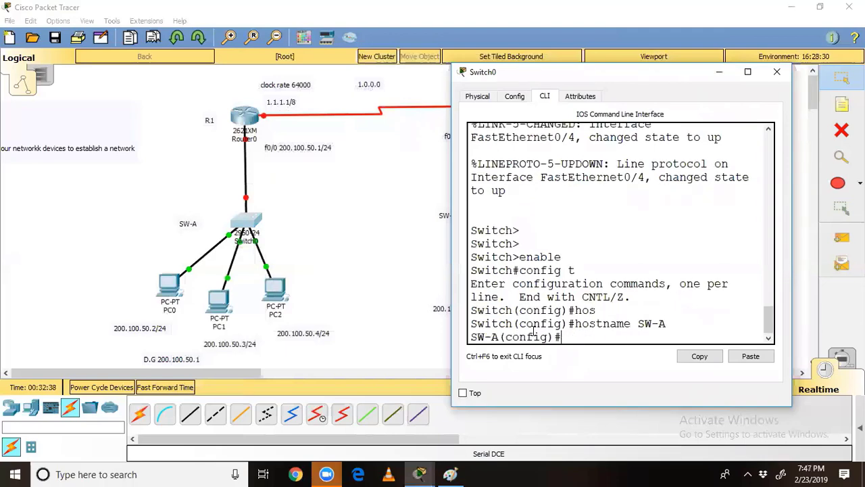
type("exit")
key("Return")
key("Return")
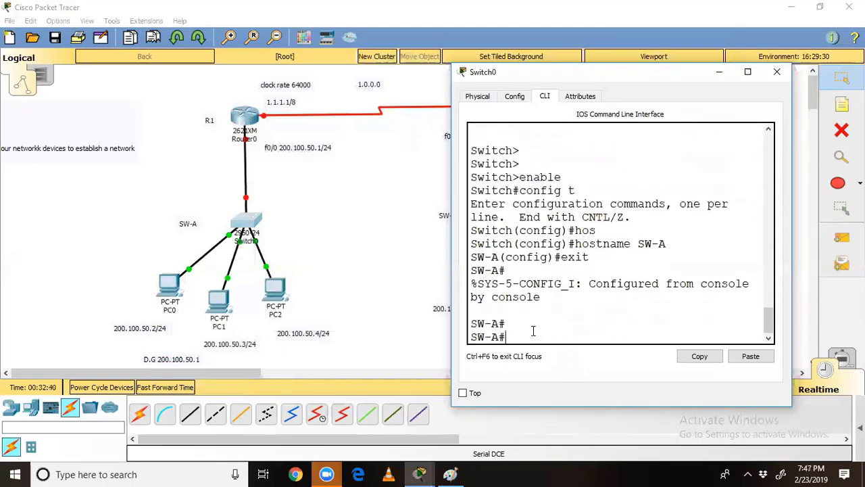
type("wr")
key("Return")
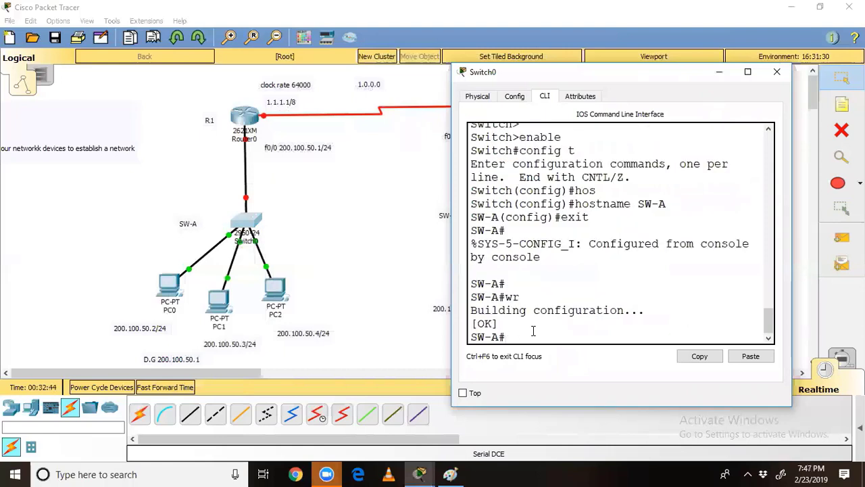
left_click(783, 73)
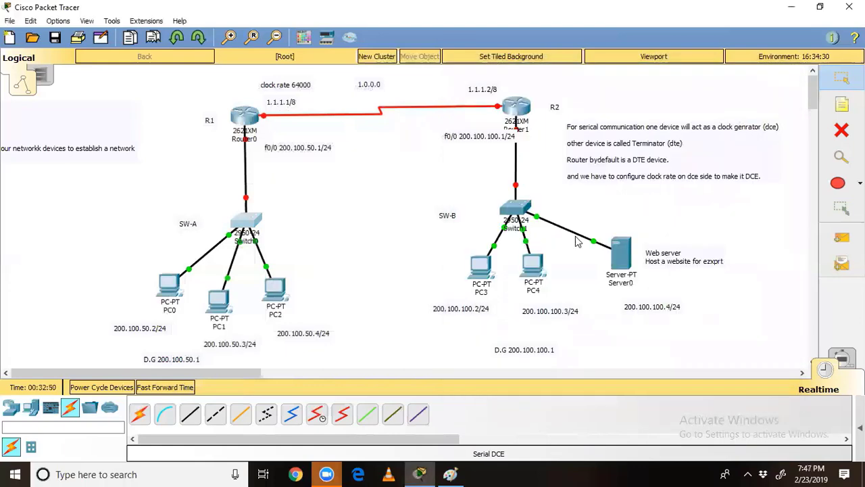
Step: In Switch1's CLI, set hostname SW-B using en, config t and hostname SW-B
left_click(517, 215)
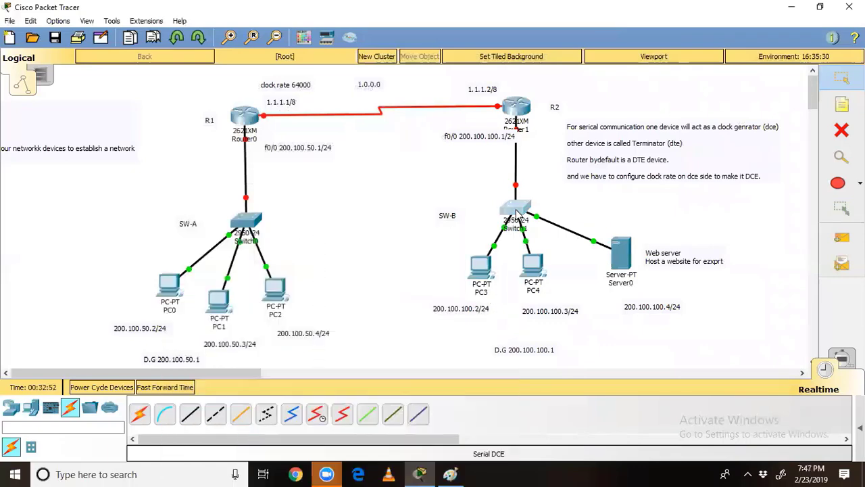
left_click(354, 84)
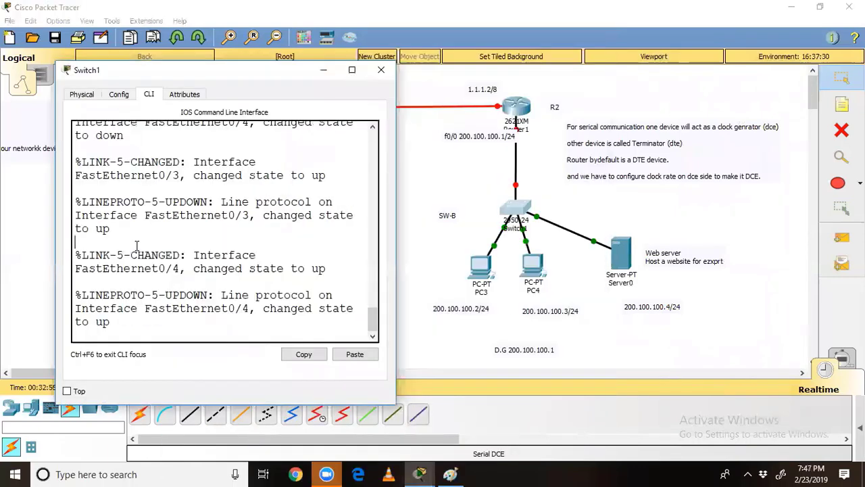
key("Return")
key("Return")
type("en")
key("Return")
type("config t")
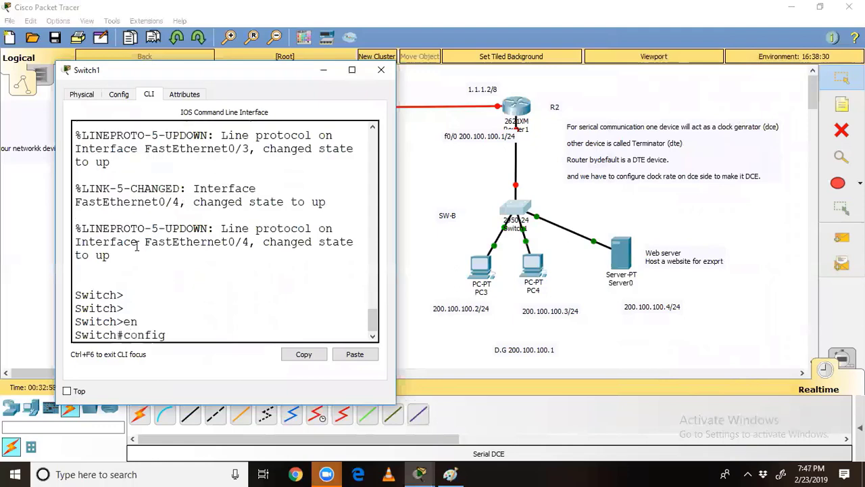
key("Return")
type("hos")
key("Tab")
type("SW")
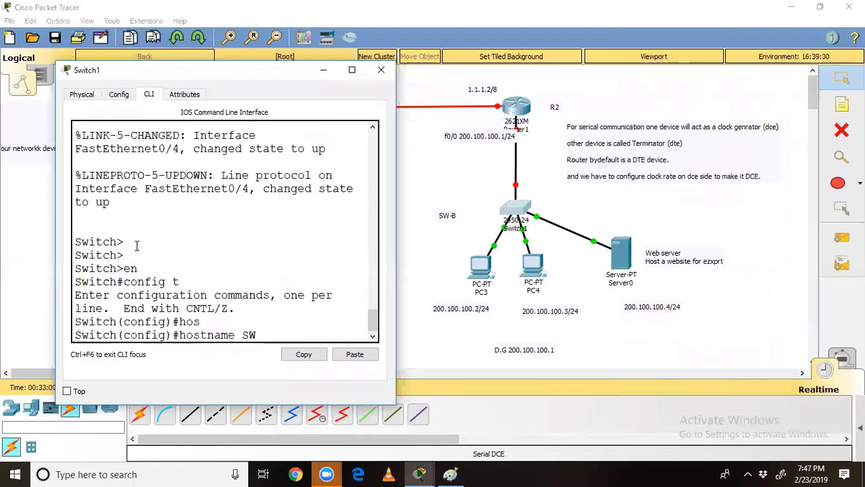
type("-B")
key("Return")
Step: Leave configuration mode with Ctrl+Z, save with wr, and close Switch1's window
key("ctrl+z")
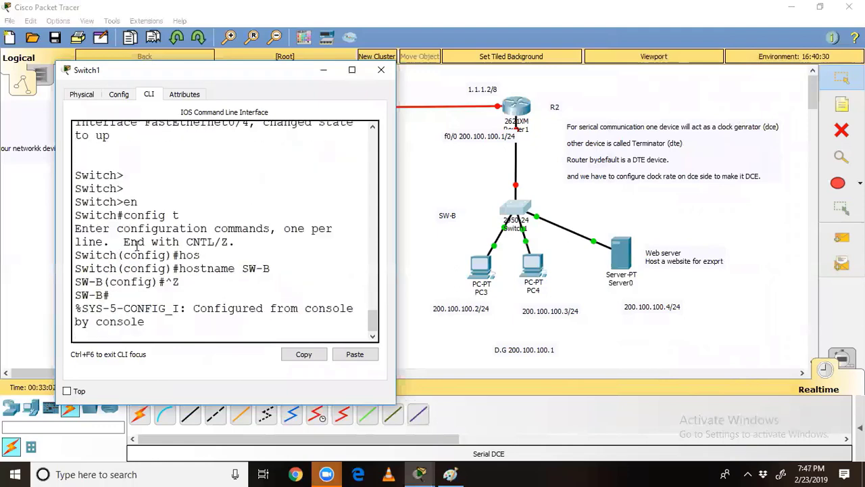
key("Return")
key("Return")
type("wr")
key("Return")
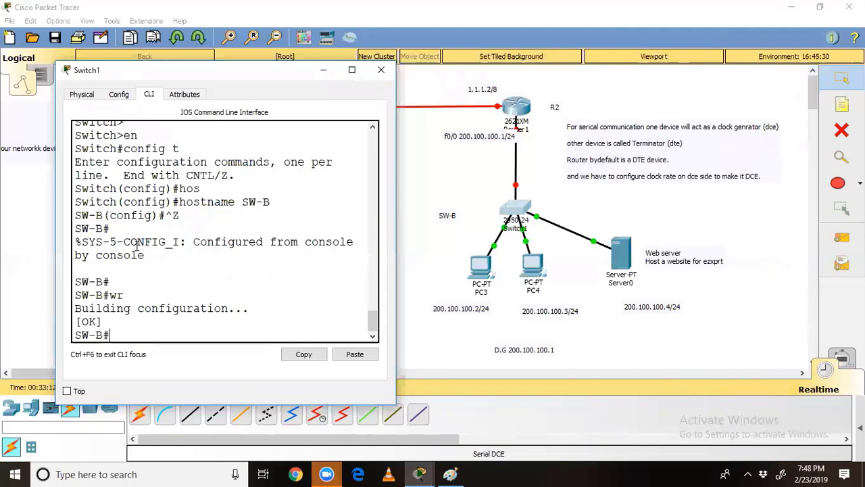
left_click(381, 70)
left_click_drag(158, 76, 587, 161)
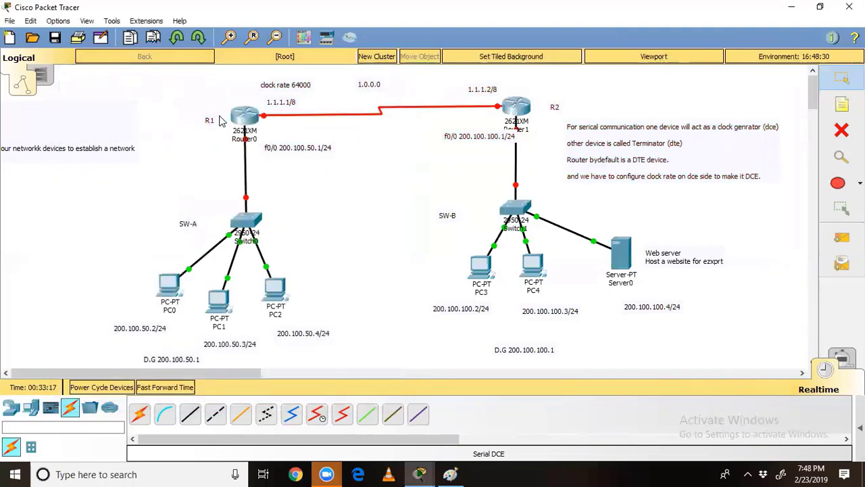
Step: Reposition the R1, f0/0 200.100.50.1/24 and clock rate 64000 labels on the topology
left_click_drag(213, 125, 210, 118)
mouse_move(304, 149)
left_mouse_down()
mouse_move(303, 140)
mouse_move(303, 148)
left_mouse_up()
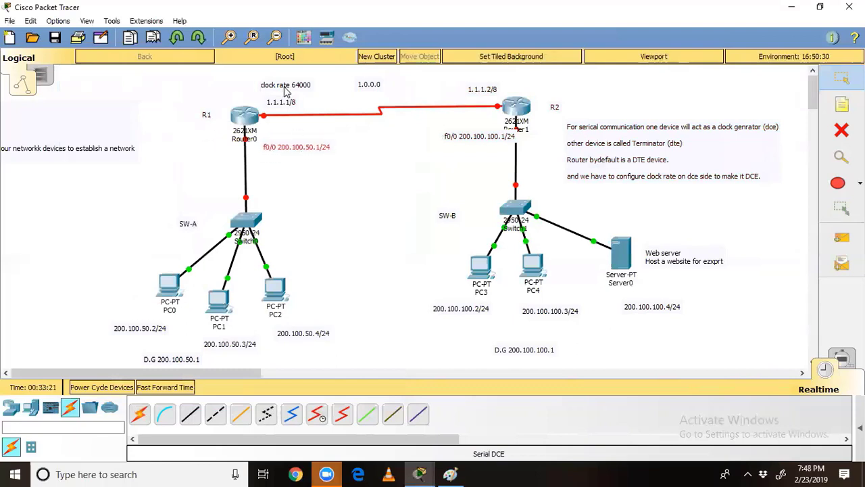
left_click_drag(283, 86, 280, 102)
Step: Bring up Router0's CLI and widen and reposition its window
left_click(250, 118)
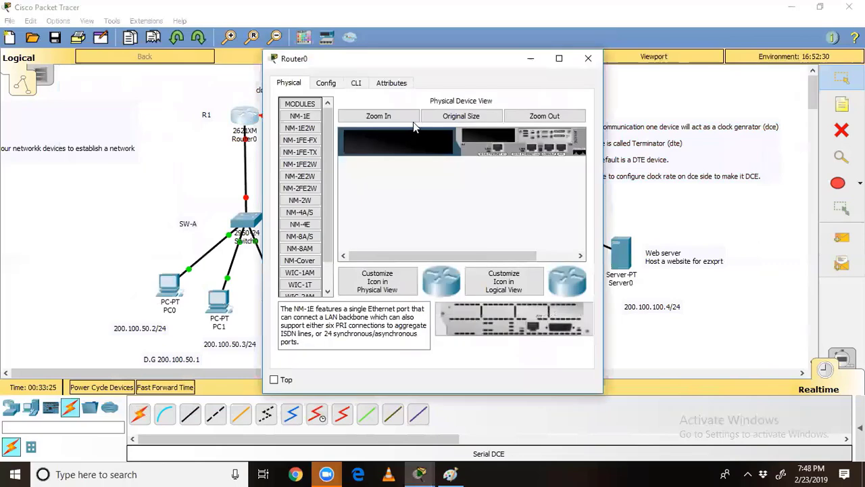
left_click(356, 82)
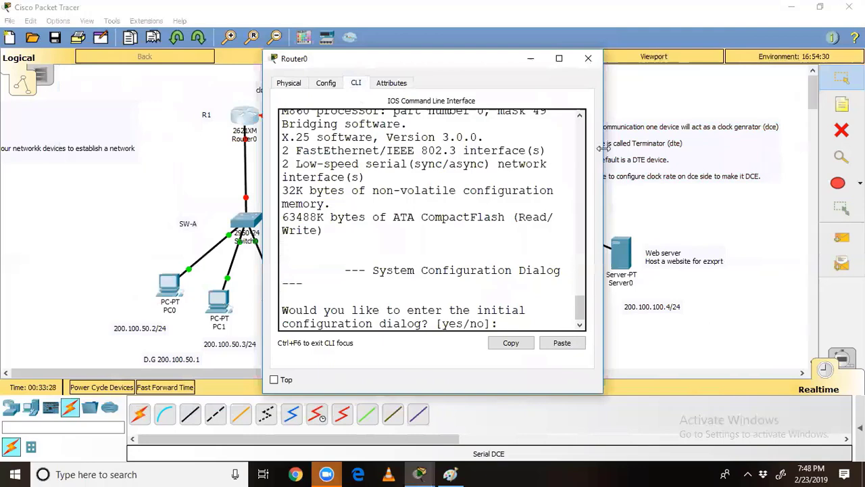
left_click_drag(604, 148, 850, 148)
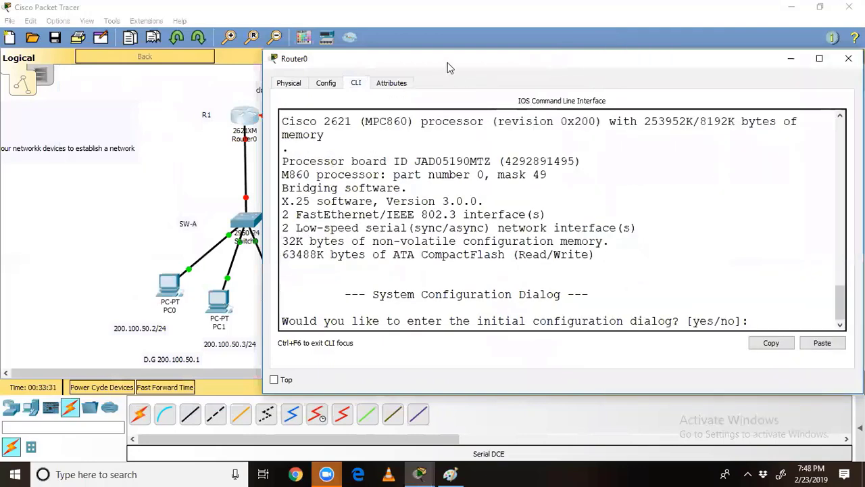
left_click_drag(456, 64, 490, 65)
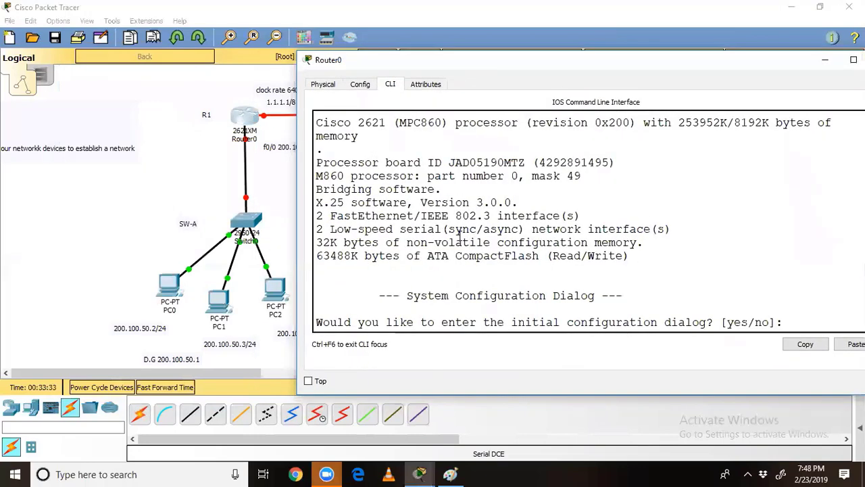
Step: Answer 'no' to the initial configuration dialog
left_click_drag(787, 322, 599, 311)
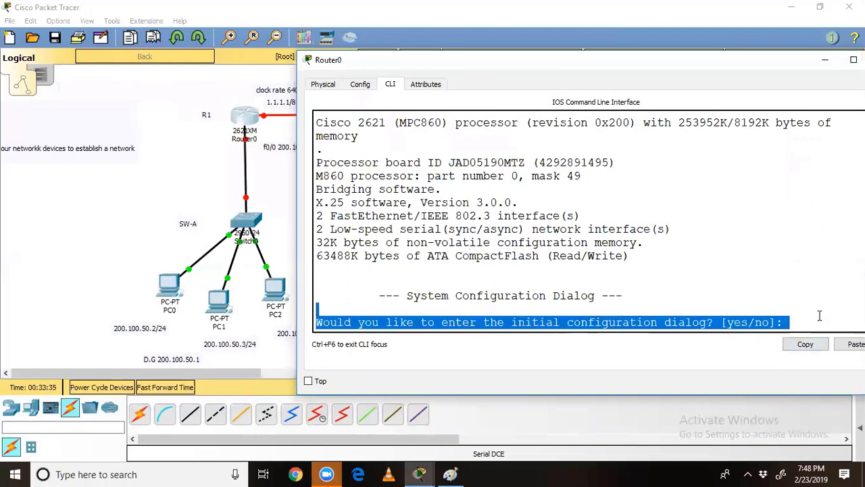
left_click(803, 321)
type("no")
key("Return")
key("Return")
key("Return")
key("Return")
key("Return")
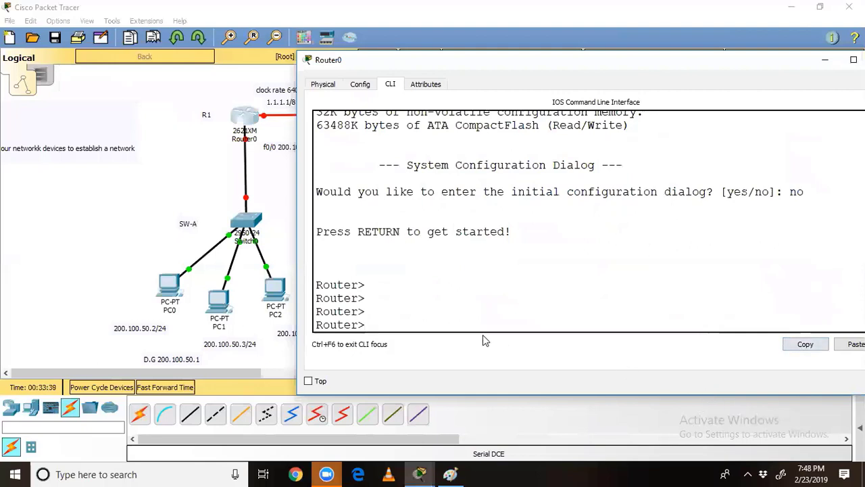
left_click_drag(333, 318, 369, 327)
left_click(370, 324)
left_click(360, 326)
left_click(384, 324)
Step: Place the cursor after the last router prompt, ready for commands
left_click_drag(367, 325, 358, 325)
left_click(401, 81)
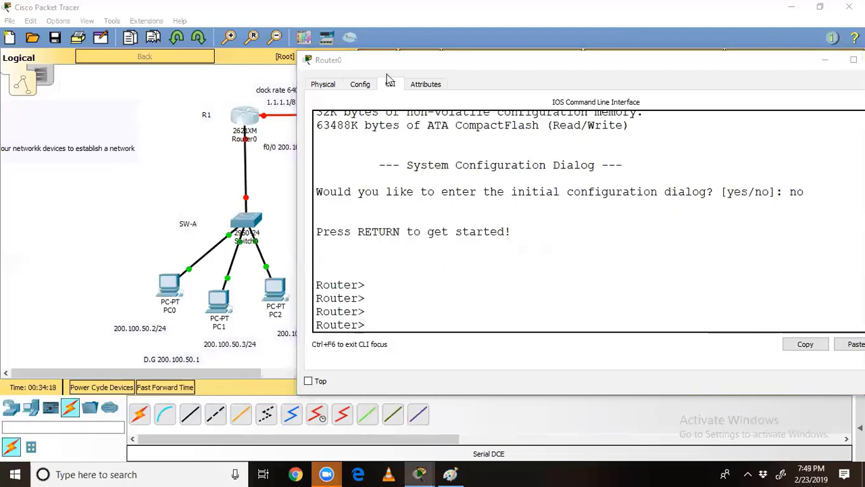
left_click(567, 239)
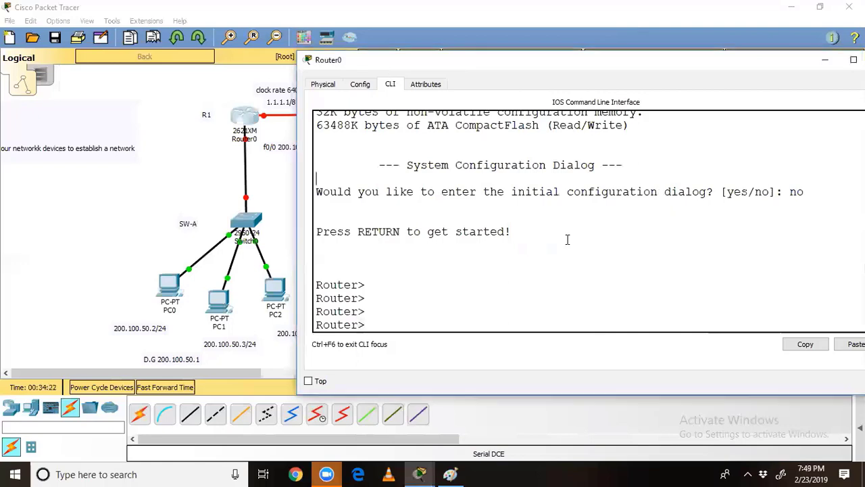
left_click(549, 261)
left_click_drag(358, 326, 370, 327)
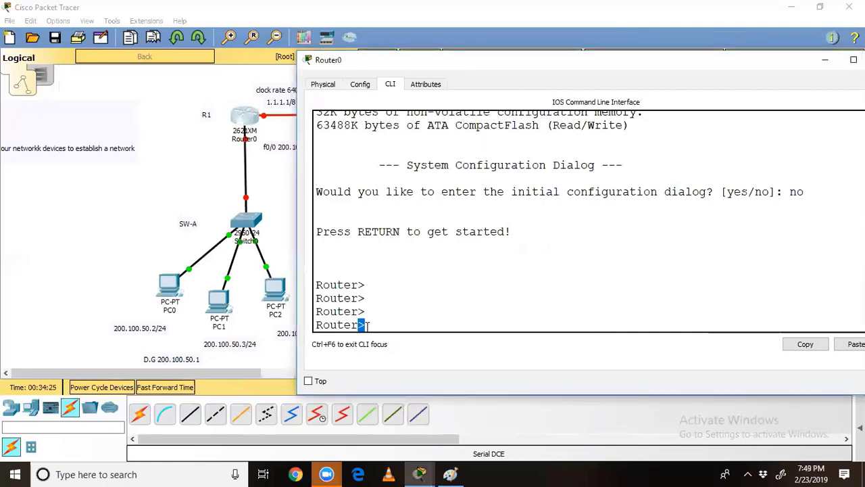
left_click(441, 324)
Step: Enter privileged and global configuration mode and set the hostname to R1
type("en")
key("Return")
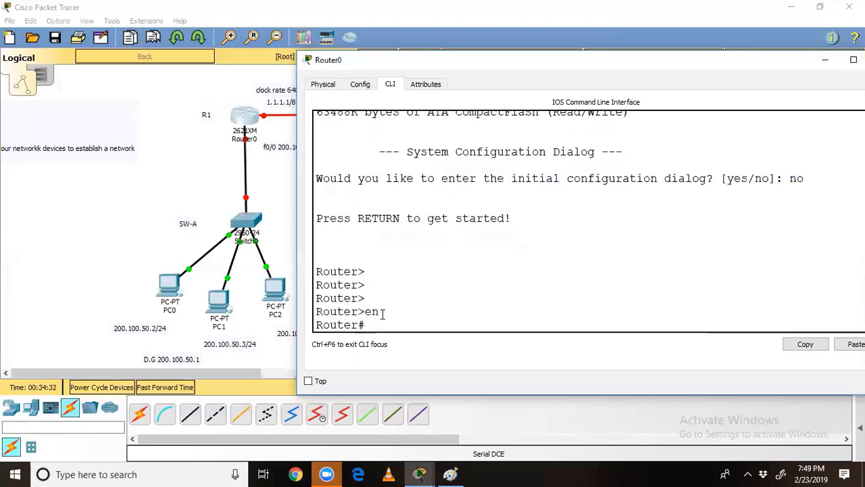
type("config t")
key("Return")
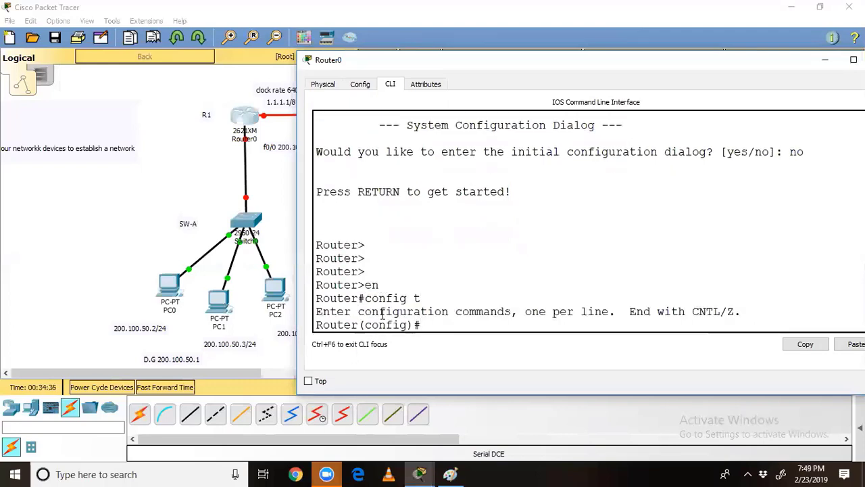
type("hos")
key("Tab")
type("R1")
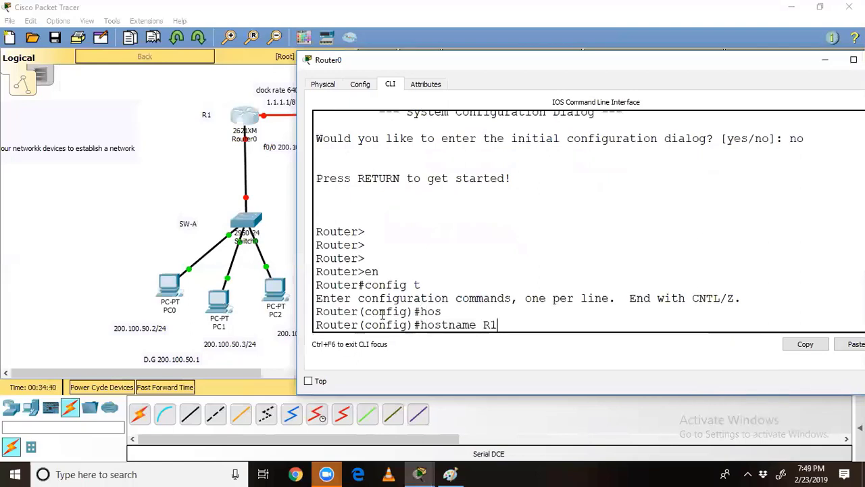
key("Return")
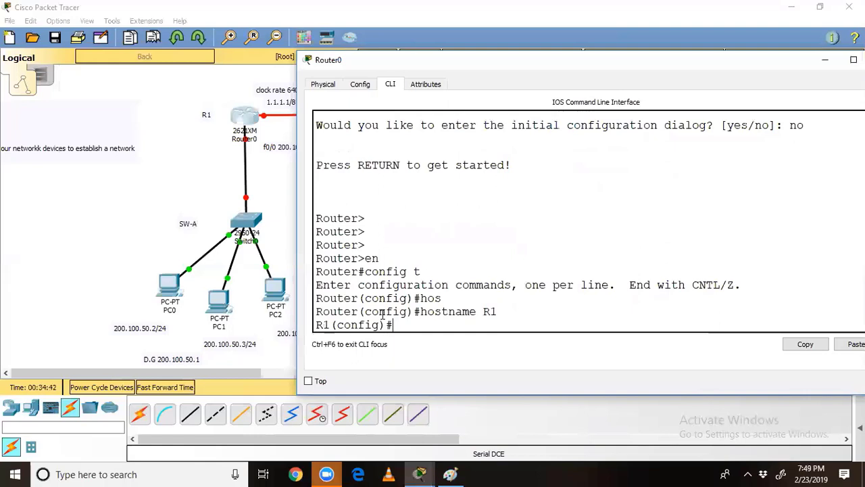
Step: Exit configuration mode and start the 'sh run' command with Tab completion
type("exit")
key("Return")
key("Return")
key("Return")
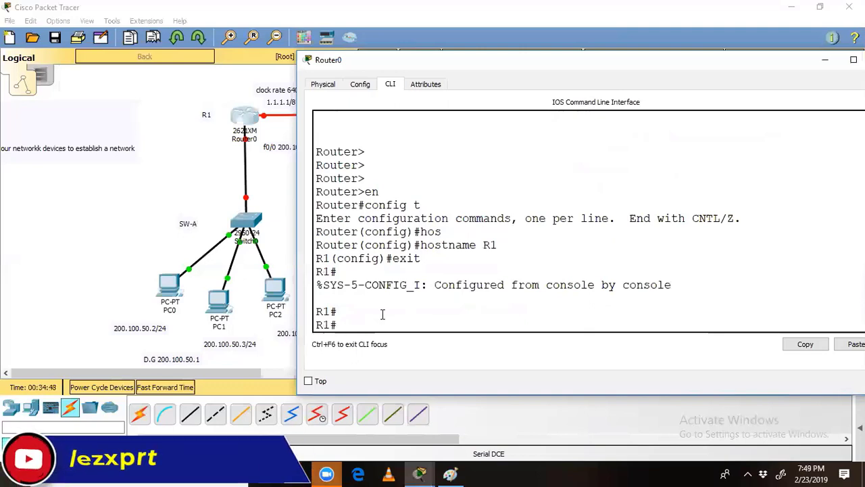
type("sh run")
key("Tab")
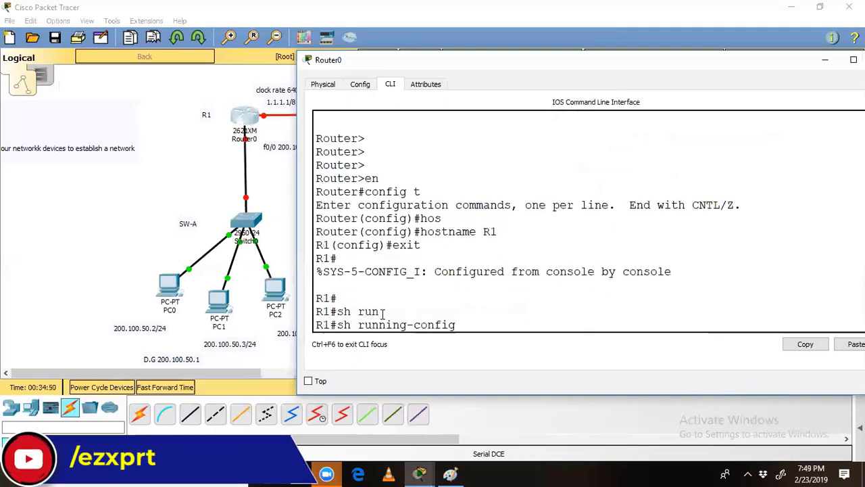
Step: Page through the running config, highlighting FastEthernet0/0's missing IP address and shutdown
key("Return")
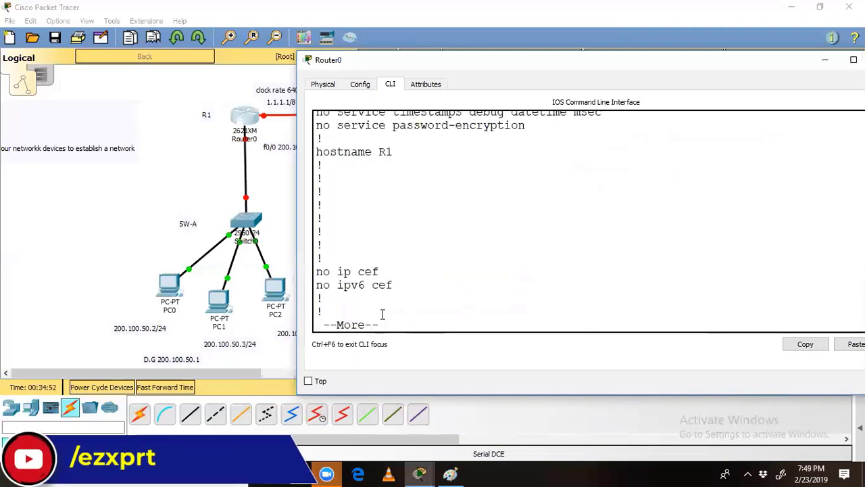
key("Return")
key("Return")
key("Return")
key("Return")
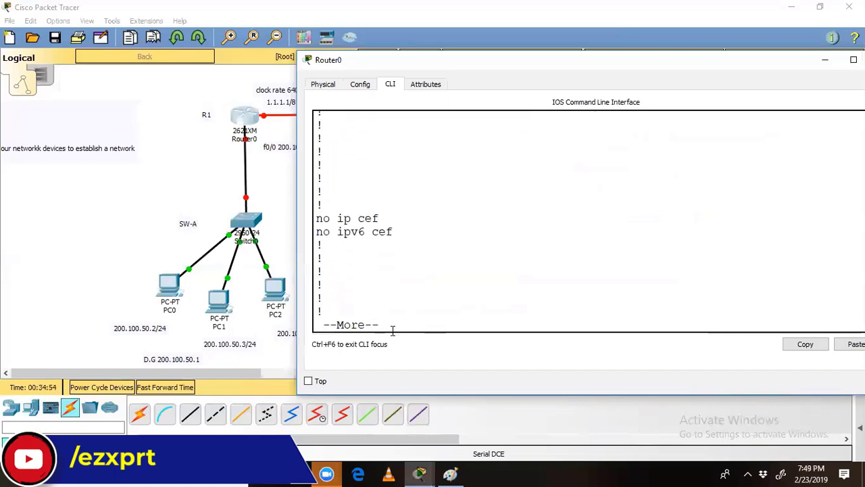
key("Return")
key("Return")
key("Return")
key("Return")
key("Return")
key("Return")
key("Return")
key("Return")
key("Return")
key("Return")
key("Return")
key("Return")
left_click_drag(491, 284, 316, 284)
key("Return")
key("Return")
key("Return")
key("Return")
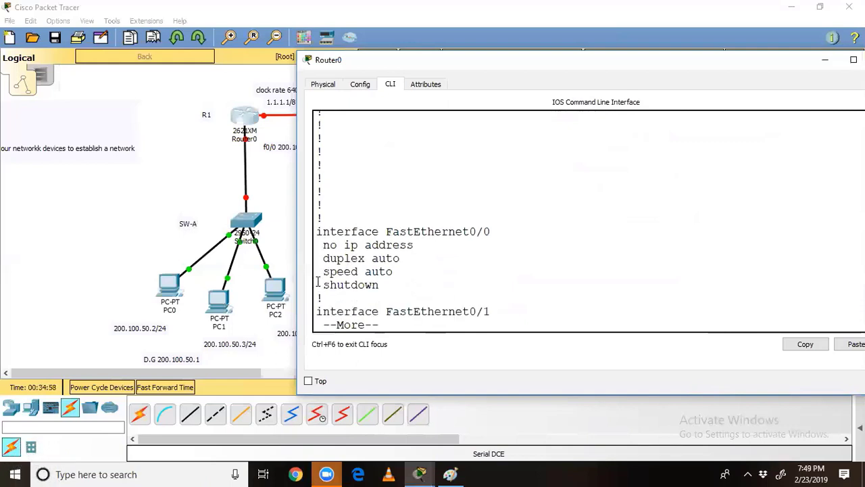
left_click_drag(323, 245, 414, 246)
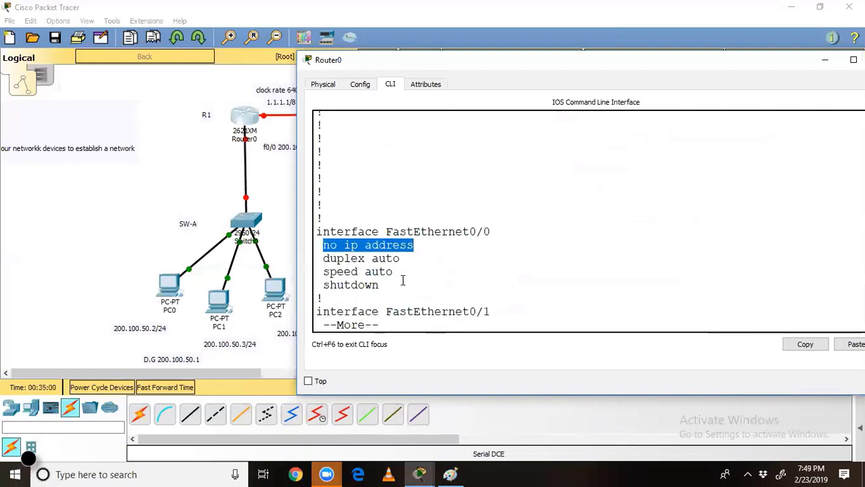
left_click_drag(381, 285, 323, 289)
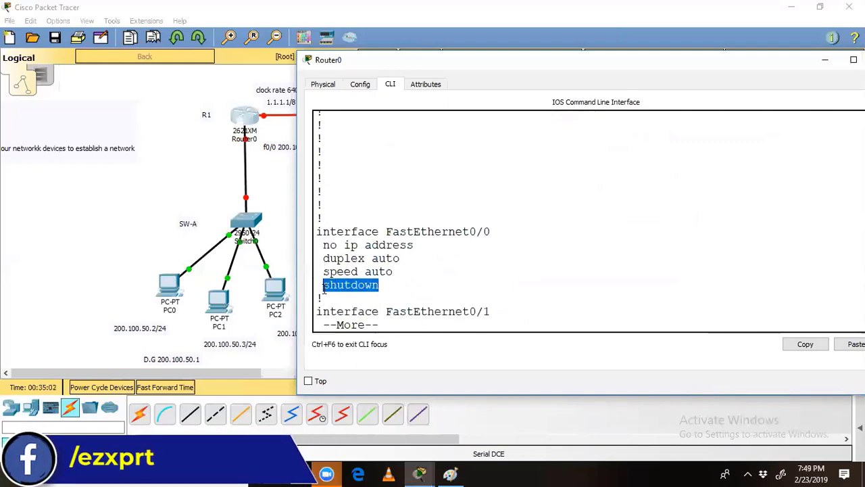
Step: Page on to highlight Serial0/0 with no address and shut down, reaching the end
key("Return")
key("Return")
key("Return")
key("Return")
key("Return")
key("Return")
key("Return")
key("Return")
key("Return")
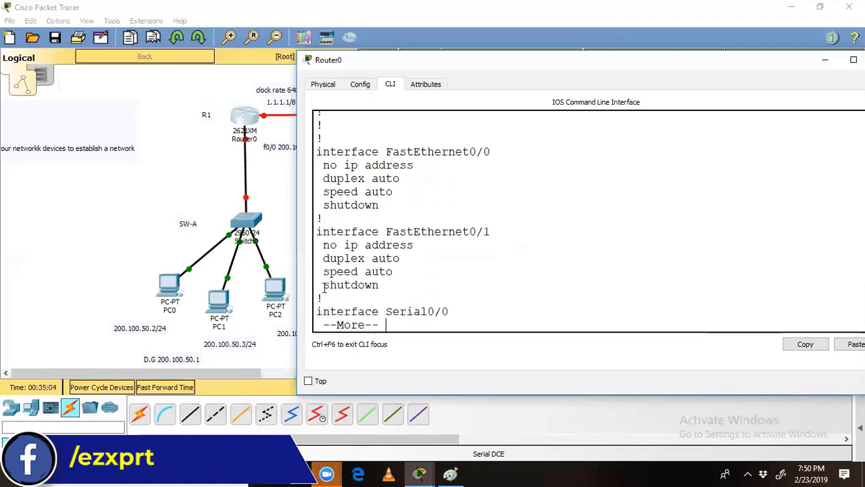
key("Return")
key("Return")
key("Return")
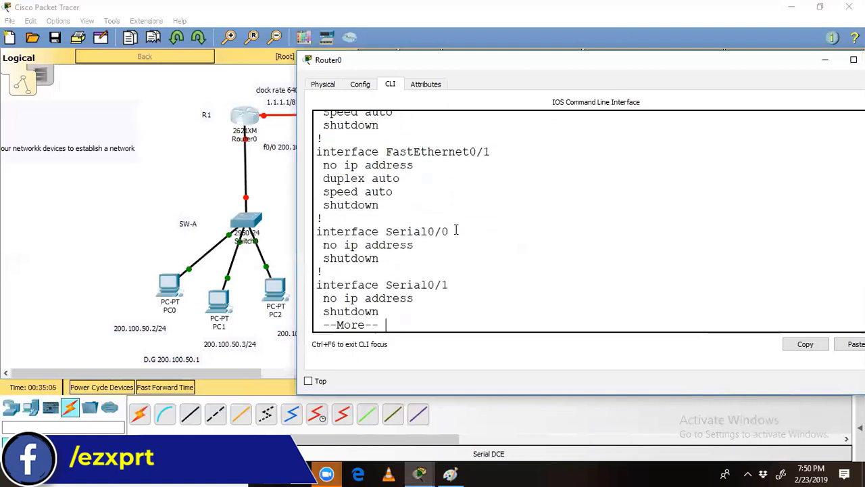
left_click_drag(448, 231, 413, 247)
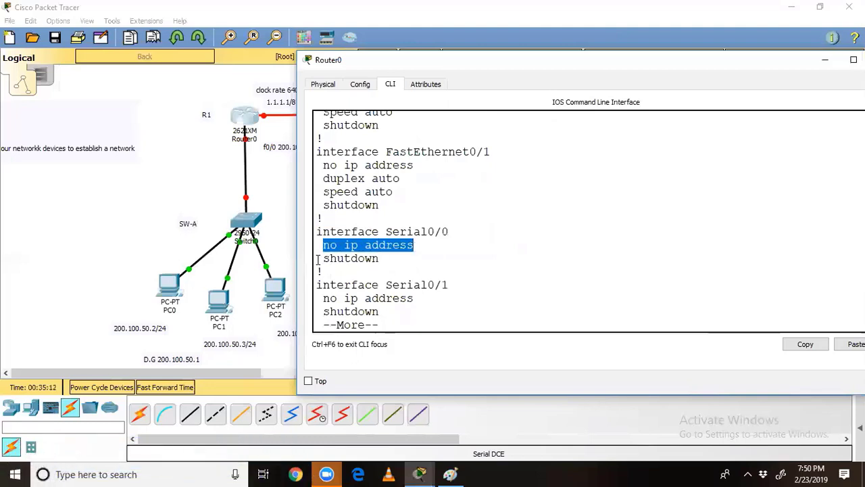
left_click_drag(316, 260, 397, 262)
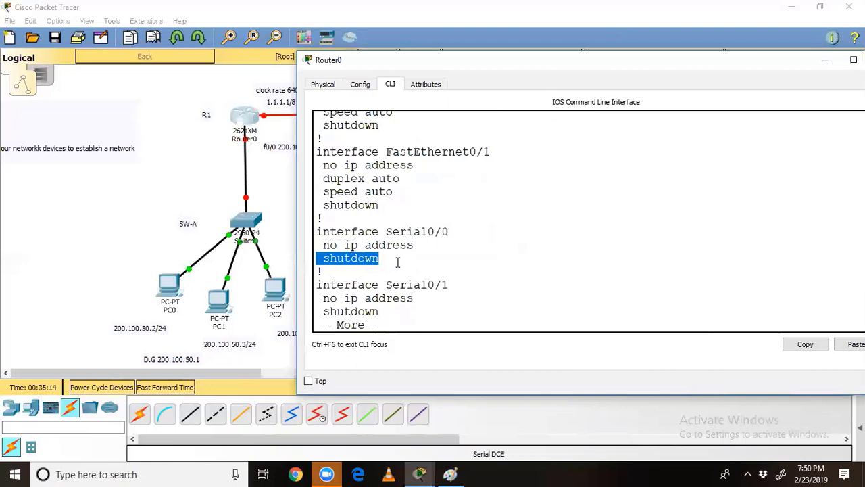
key("Return")
key("Return")
key("Return")
key("Return")
key("Return")
key("Return")
key("Return")
key("Return")
key("Return")
key("Return")
key("Return")
key("Return")
key("Return")
key("Return")
key("Return")
key("Return")
key("Return")
key("Return")
key("Return")
key("Return")
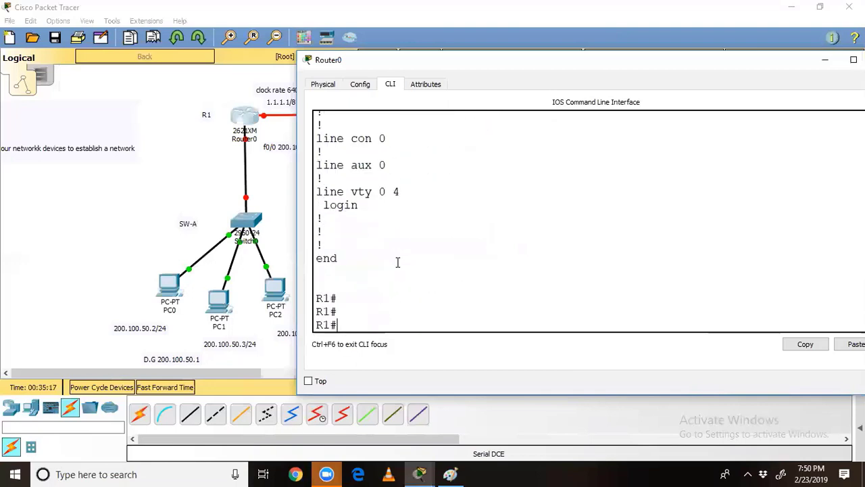
type("sh ip inter")
key("Tab")
Step: Run 'show ip interface brief' and highlight FastEthernet0/0 as unassigned and administratively down
type("bri")
key("Tab")
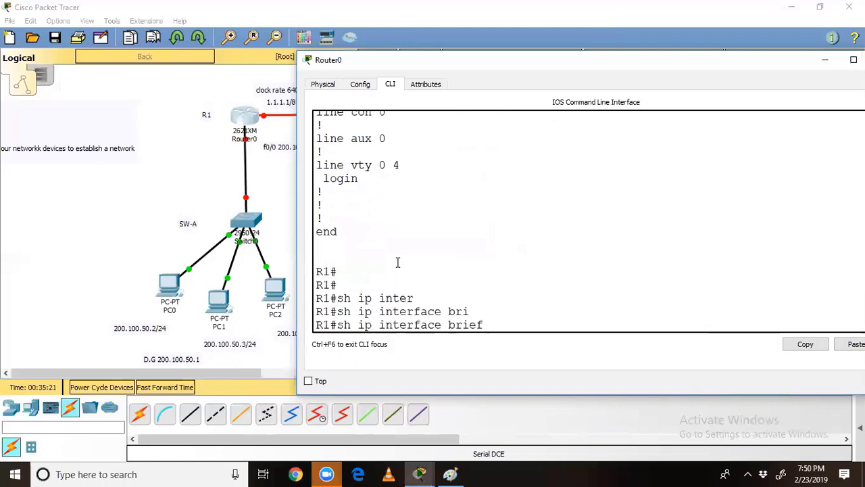
key("Return")
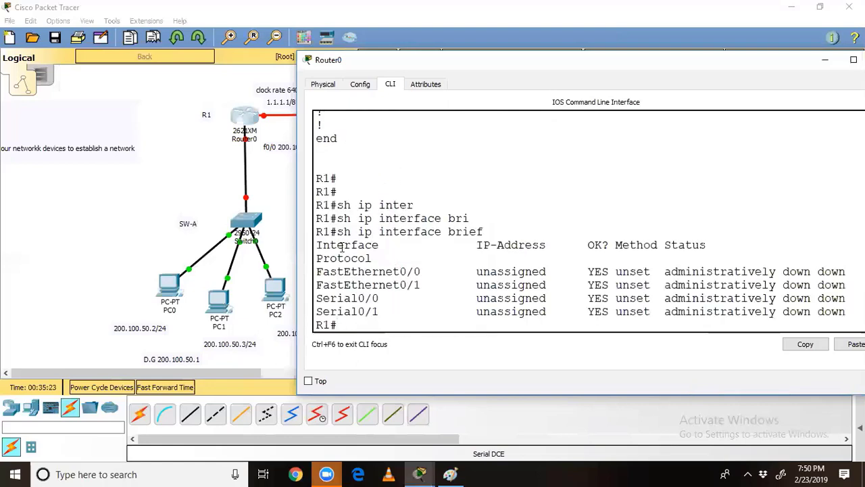
left_click_drag(316, 271, 548, 271)
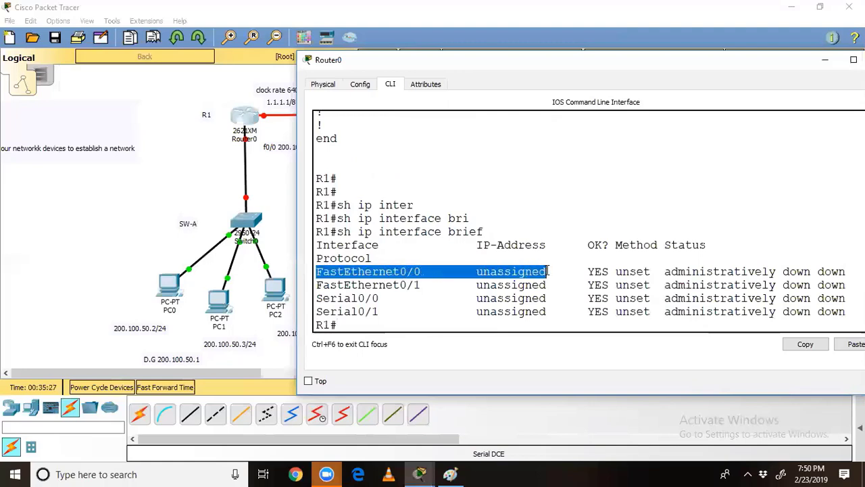
left_click(664, 256)
left_click_drag(665, 271, 808, 272)
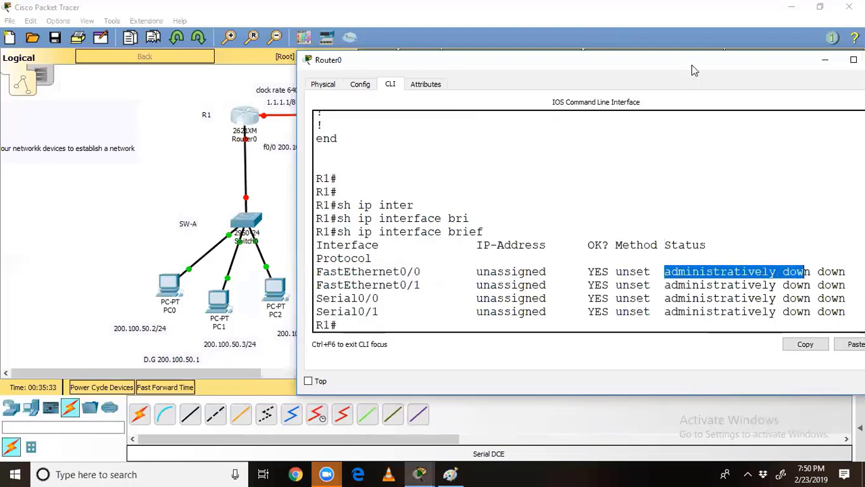
Step: Widen the console to show the Protocol column, highlighting the down protocol and Serial0/0 row
left_click_drag(691, 69, 583, 65)
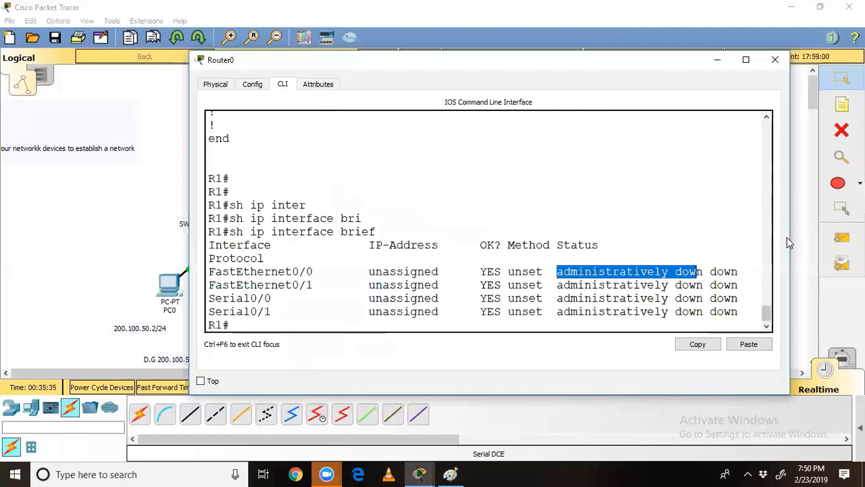
left_click_drag(792, 236, 853, 237)
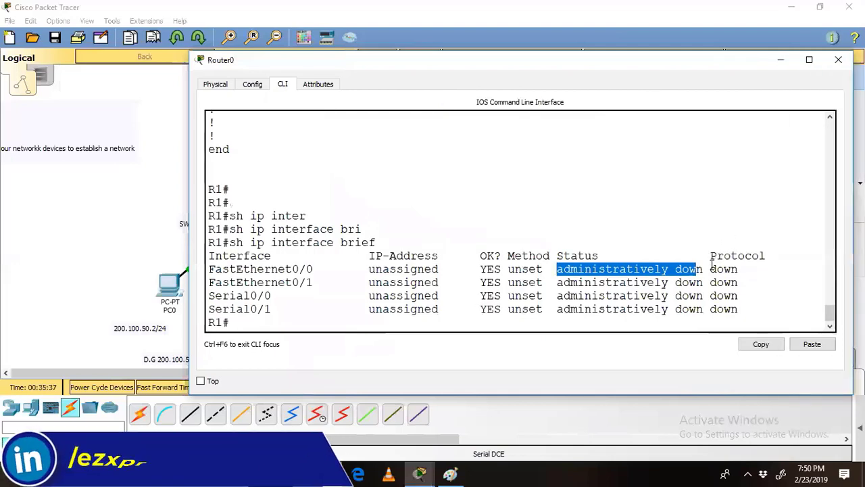
left_click_drag(710, 269, 744, 269)
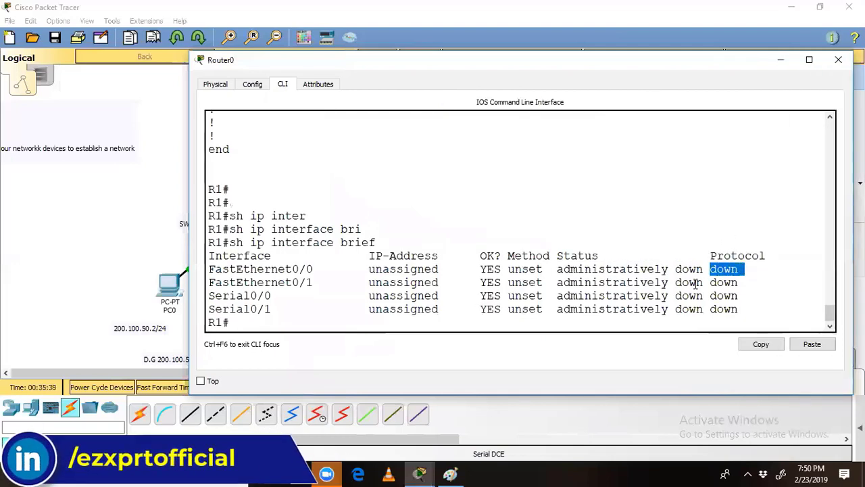
left_click_drag(216, 296, 742, 302)
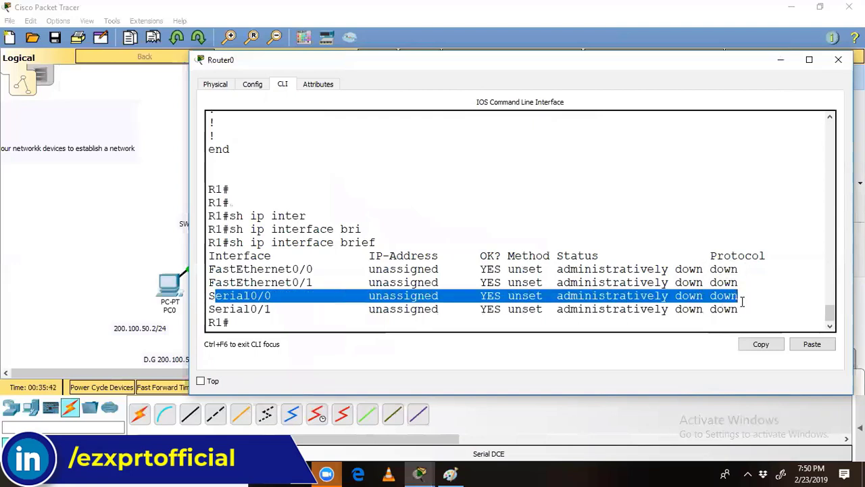
left_click(515, 319)
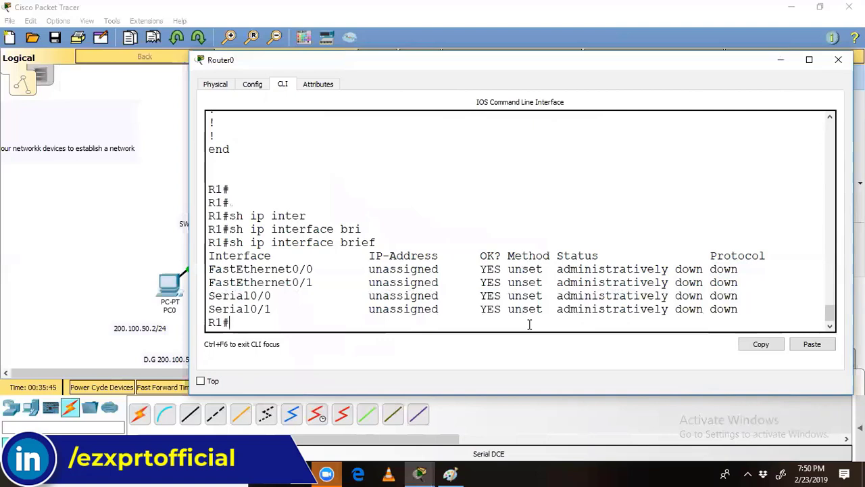
Step: Run 'show controllers serial 0/0' on R1
type("sh contro")
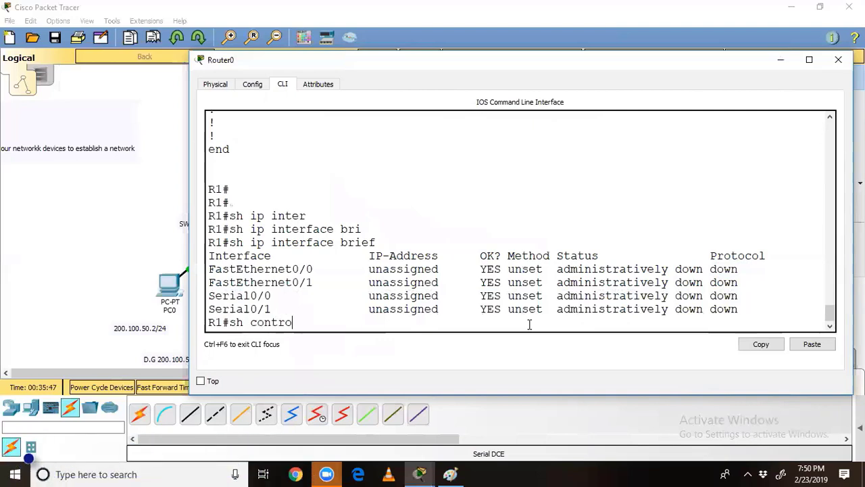
key("Tab")
type("se")
key("Tab")
type("0/")
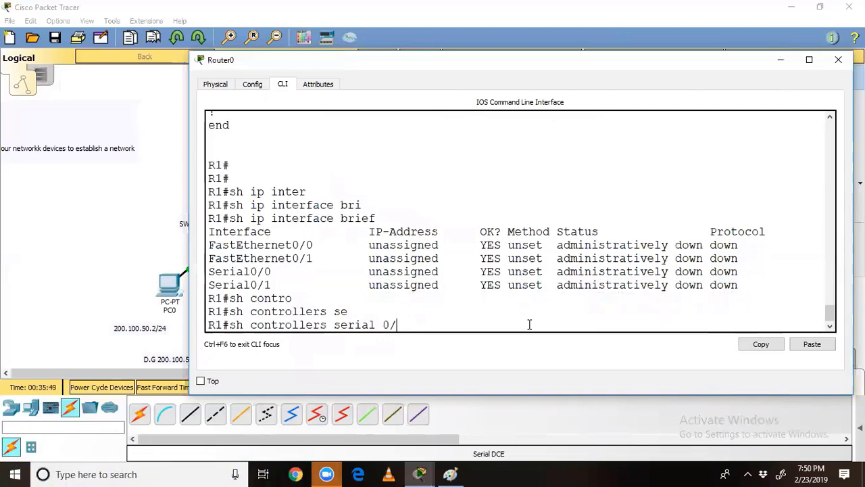
type("0")
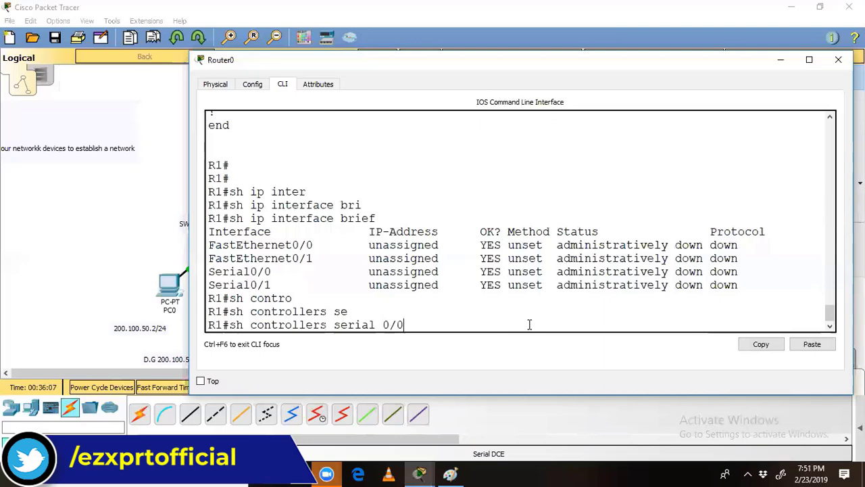
key("Return")
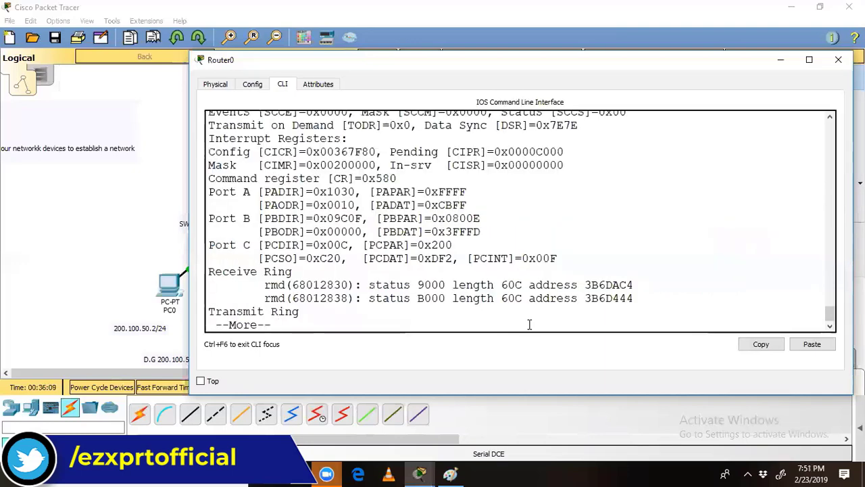
Step: Highlight the 'DCE V.35, no clock' line, then move the console aside to show the topology
scroll(522, 281, "up", 2)
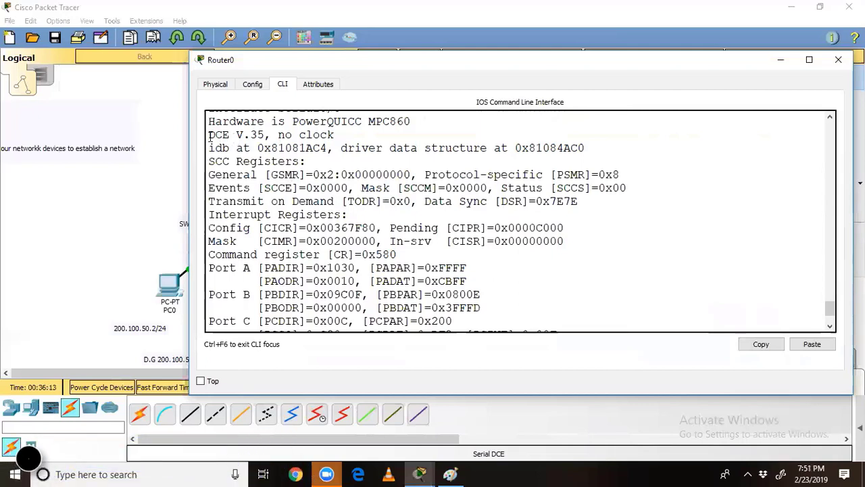
left_click_drag(207, 135, 341, 134)
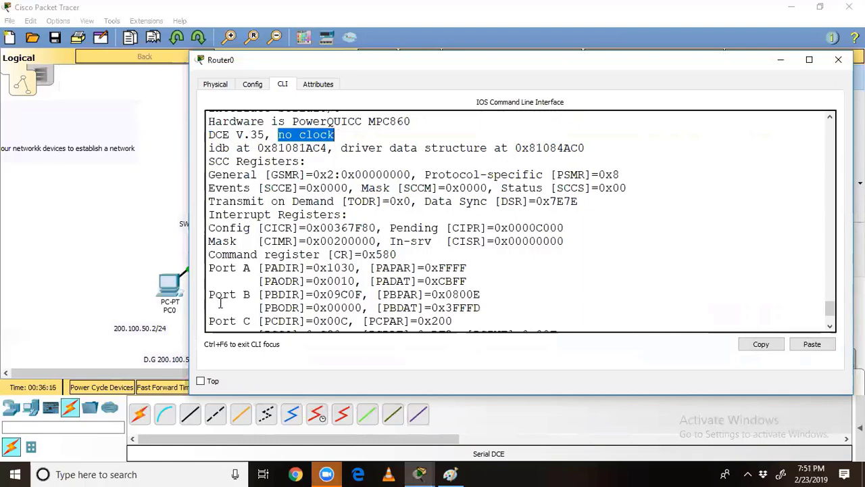
left_click_drag(301, 314, 301, 309)
left_click(301, 309)
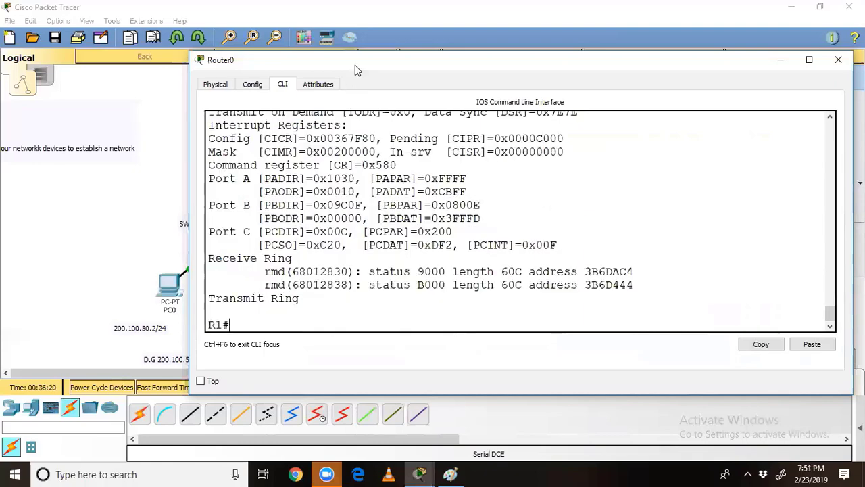
left_click_drag(354, 65, 508, 62)
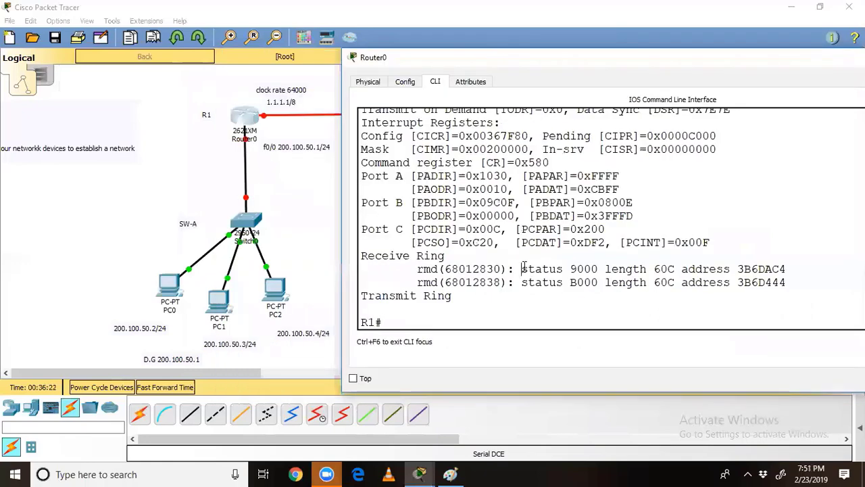
Step: Enter global configuration and select interface FastEthernet 0/0
type("config t")
key("Return")
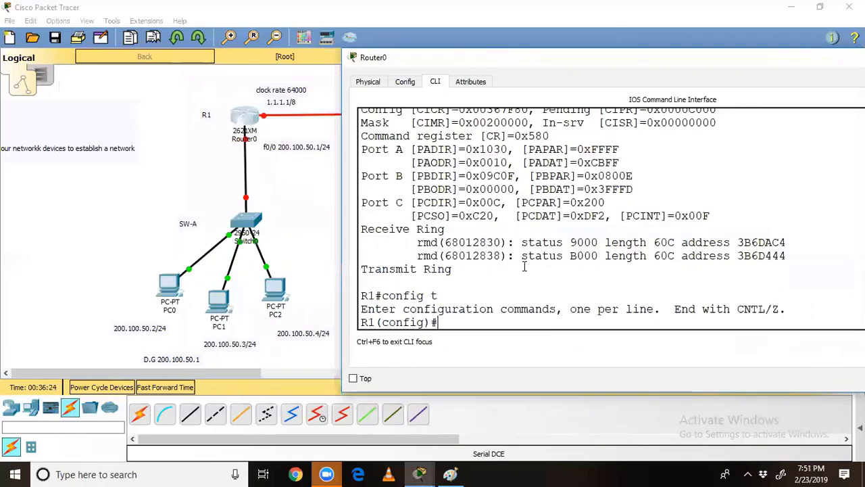
type("inter")
key("Tab")
type("fa")
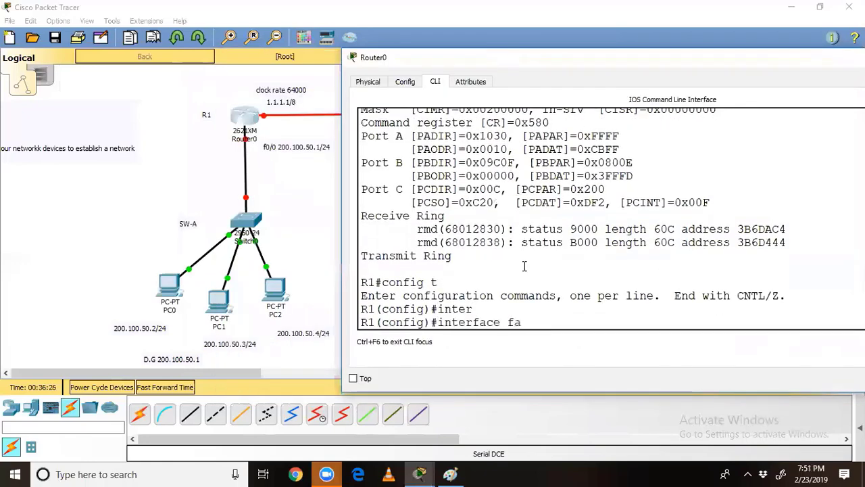
key("Tab")
type("0/0")
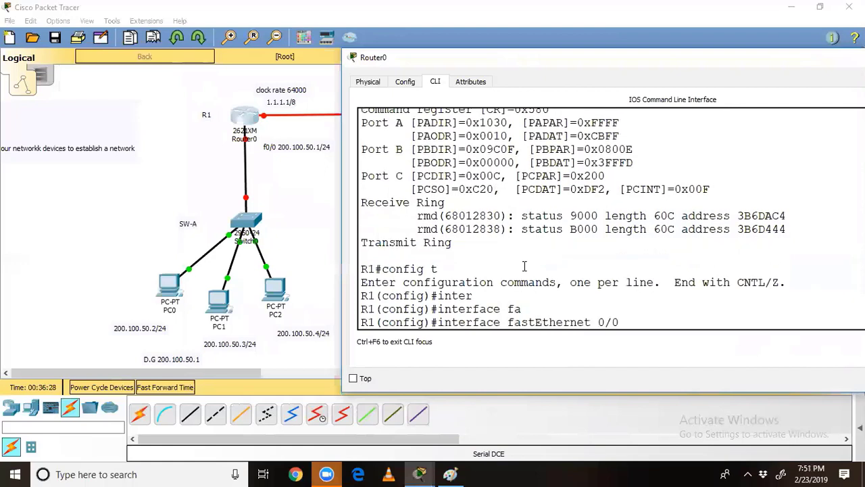
key("Return")
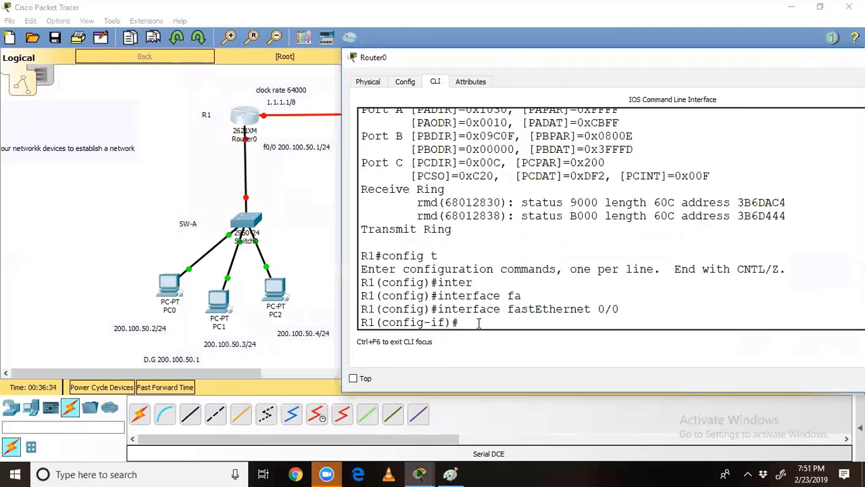
Step: Assign IP address 200.100.50.1 255.255.255.0, checking the ? help hints
type("ip add")
key("Tab")
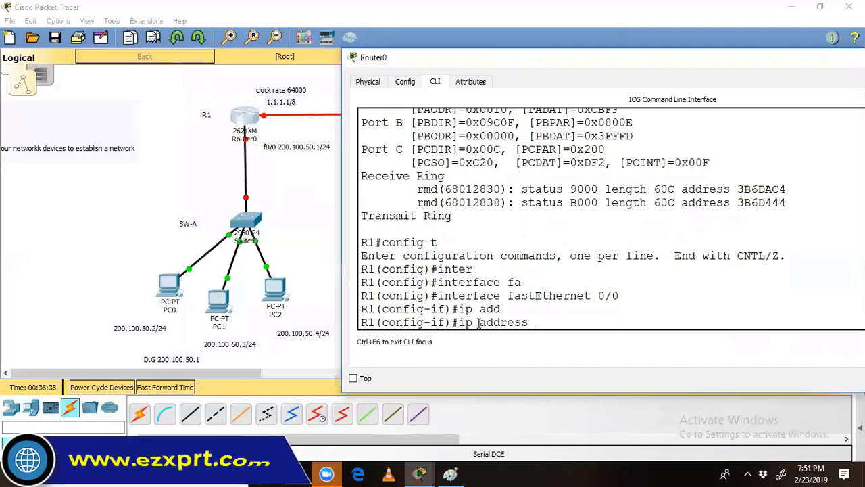
type("200.100.5")
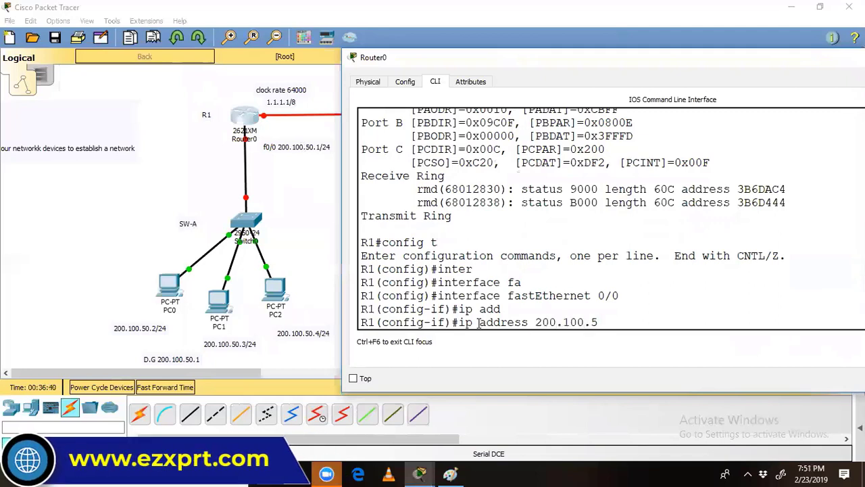
type("0.1 ?")
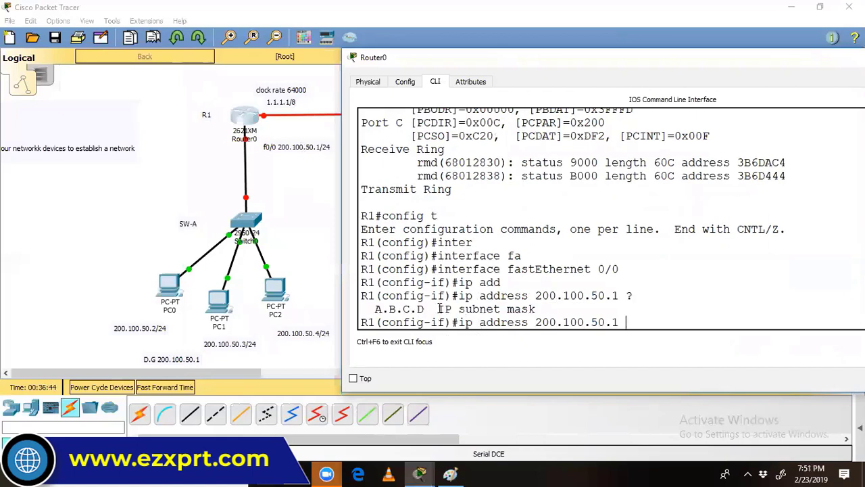
left_click_drag(438, 308, 615, 318)
type("255.255.255")
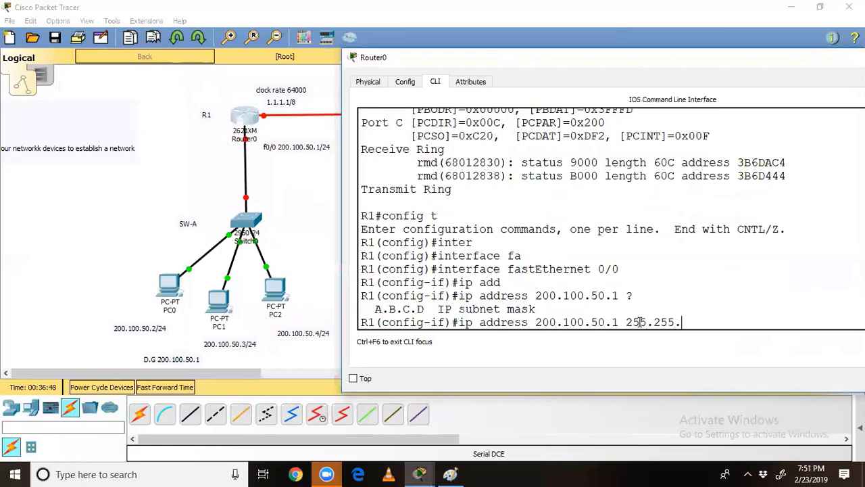
type(".0 ?")
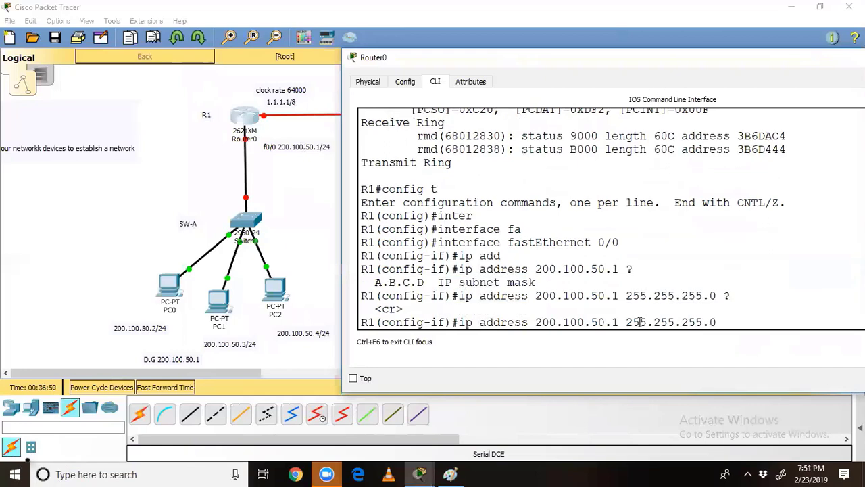
left_click_drag(379, 309, 403, 310)
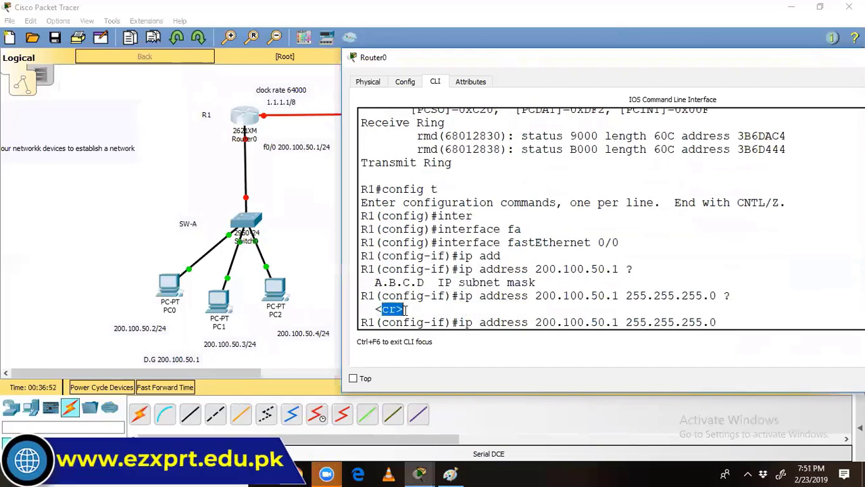
left_click(732, 321)
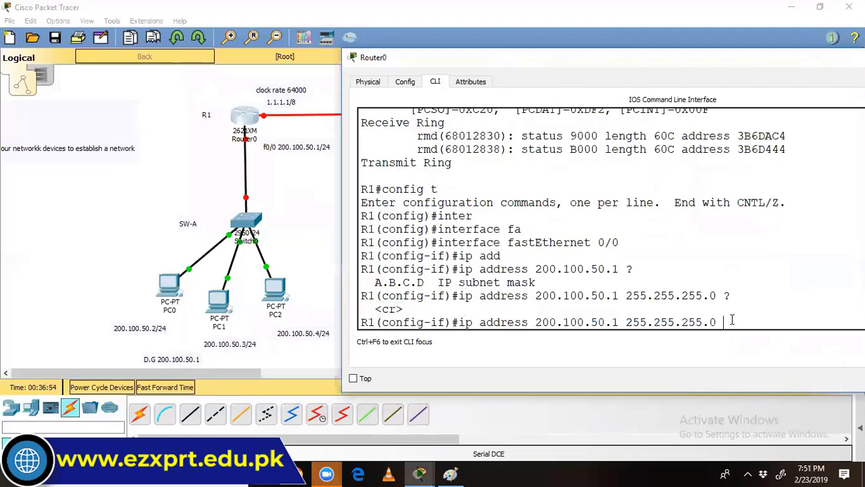
key("Return")
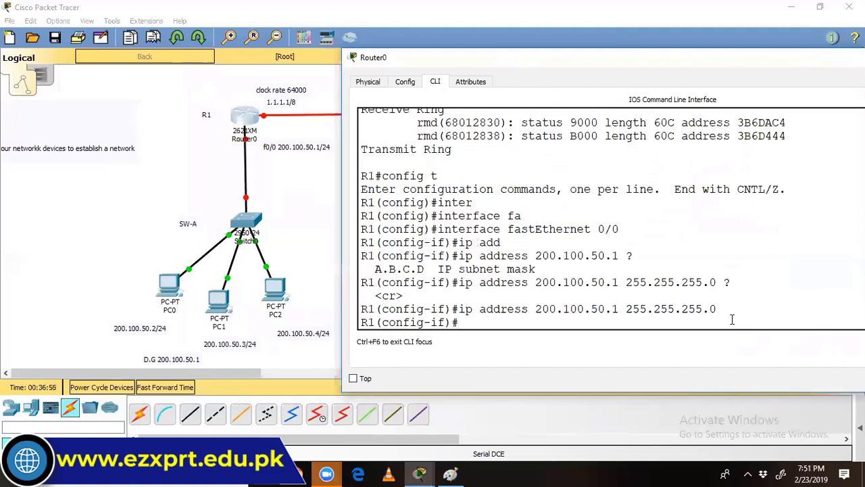
Step: Enable FastEthernet 0/0 with 'no shutdown' and return to R1's CLI
type("no shut")
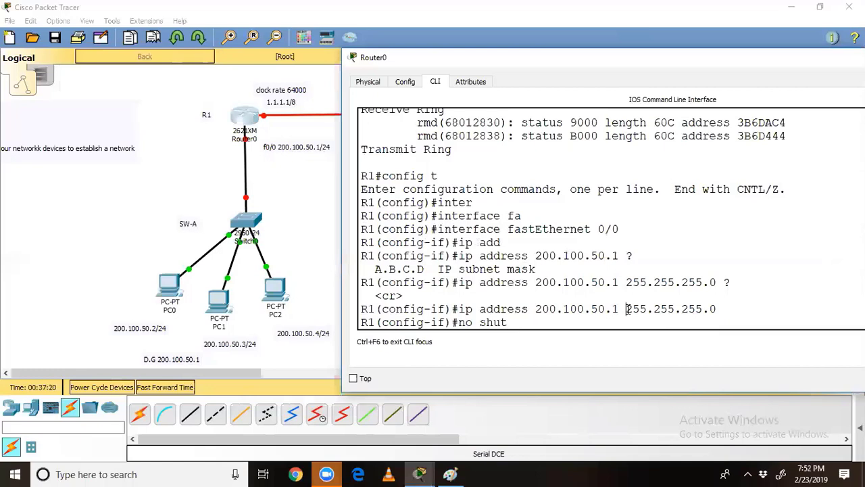
left_click_drag(625, 311, 653, 308)
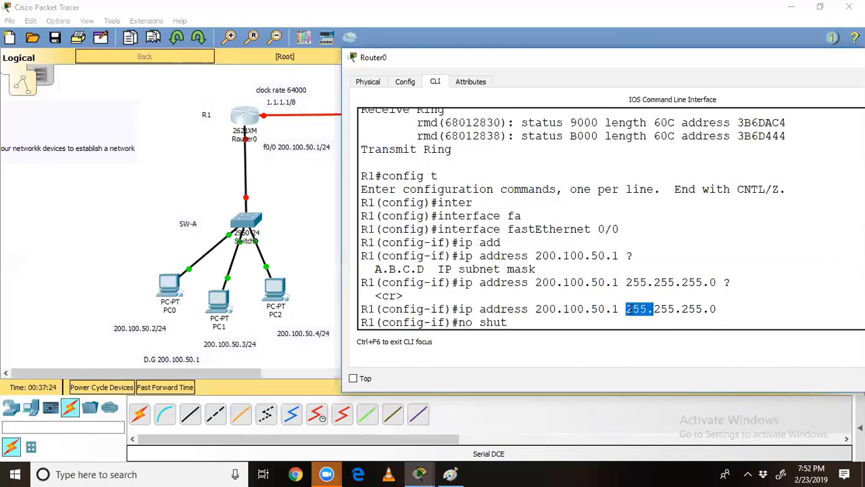
left_click_drag(626, 309, 699, 309)
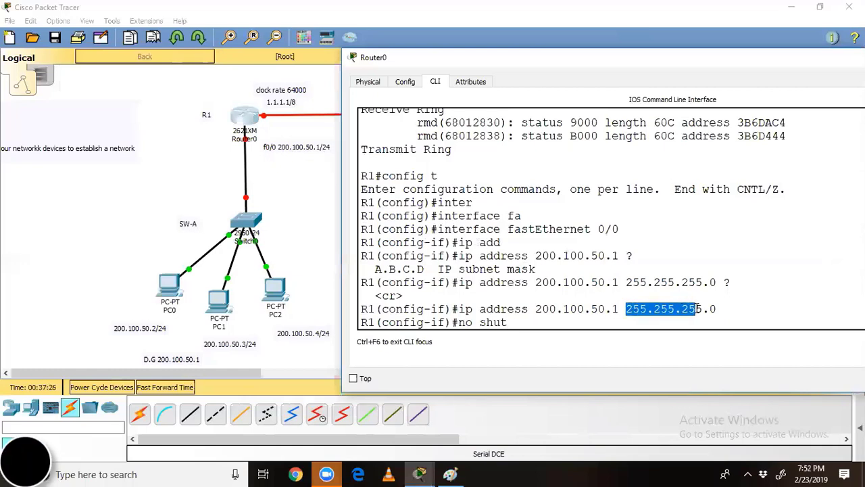
left_click(530, 322)
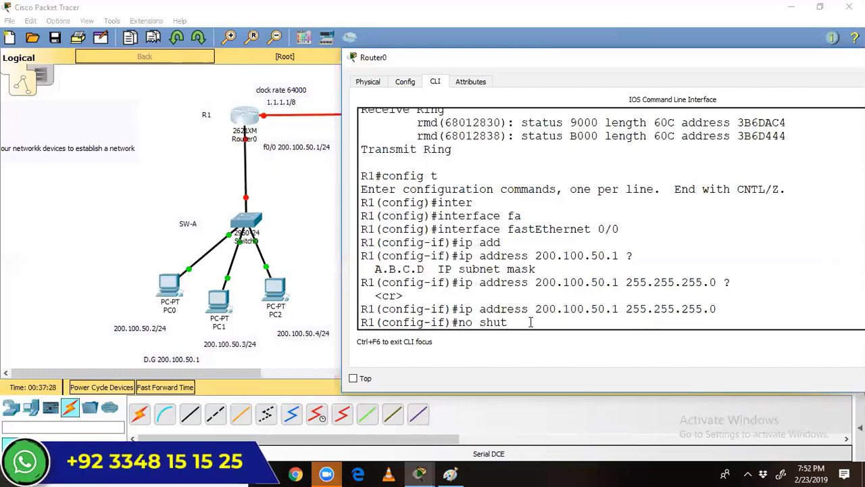
key("Return")
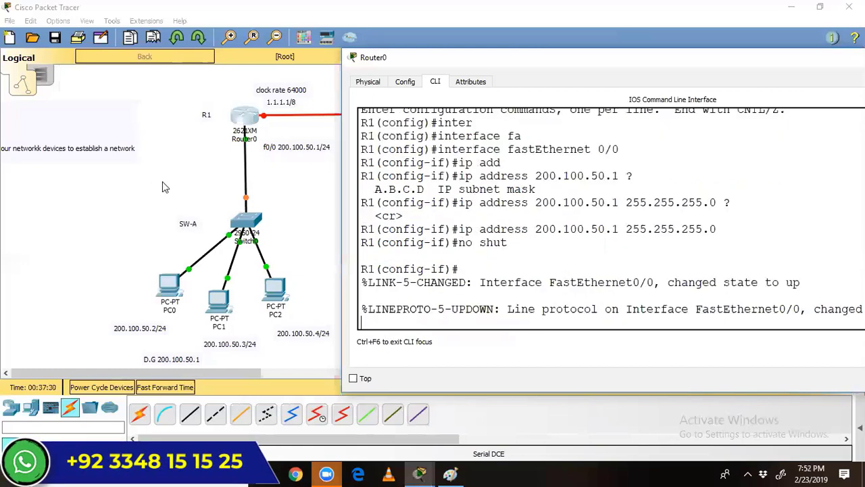
left_click_drag(221, 139, 290, 211)
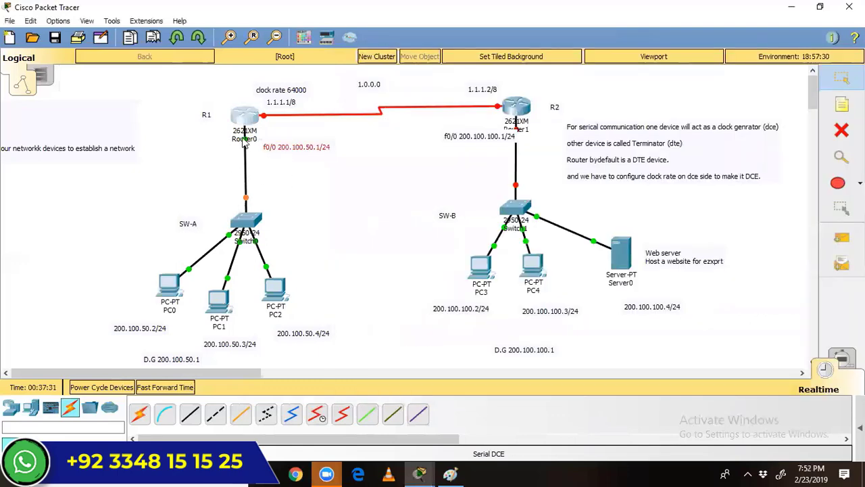
left_click(247, 123)
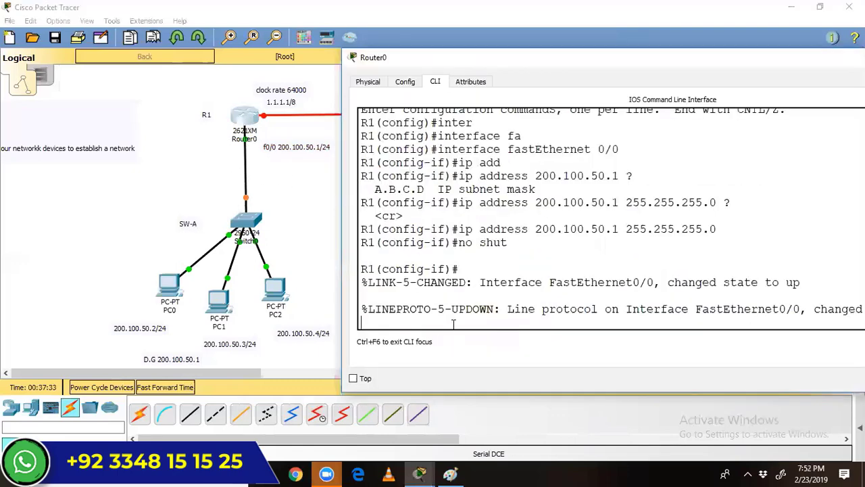
key("Return")
key("Return")
key("Return")
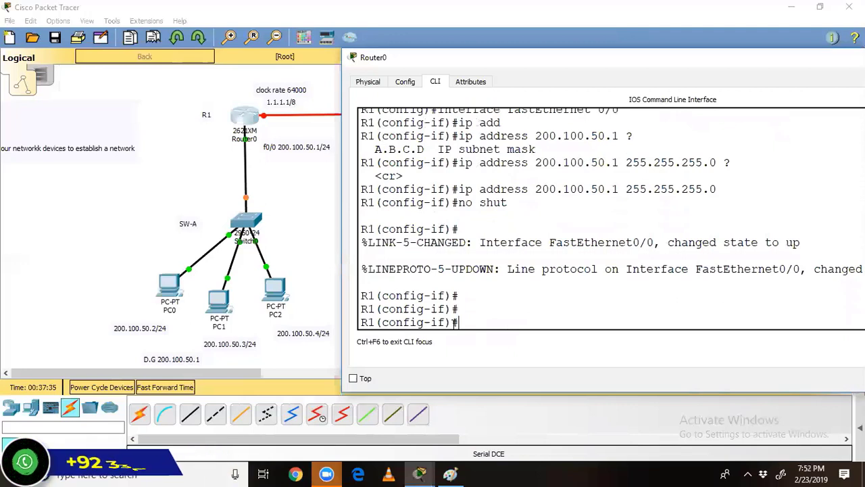
Step: Exit to global configuration and select interface Serial 0/0
type("exit")
key("Return")
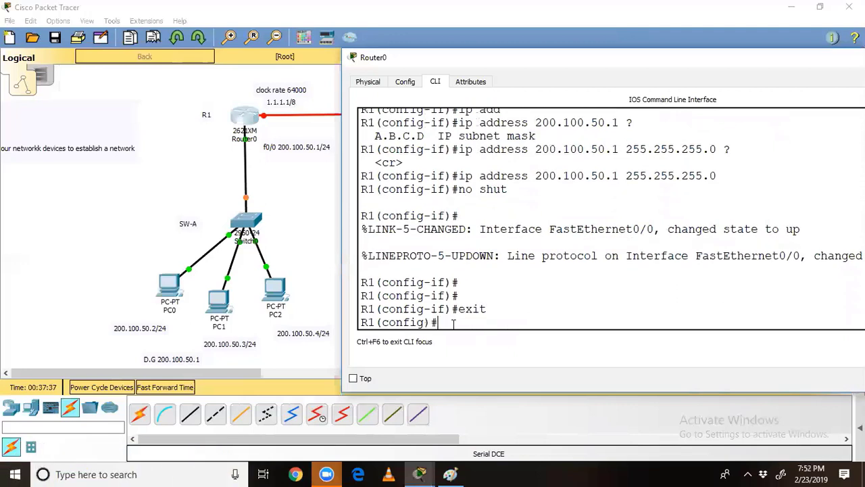
key("Return")
type("inter")
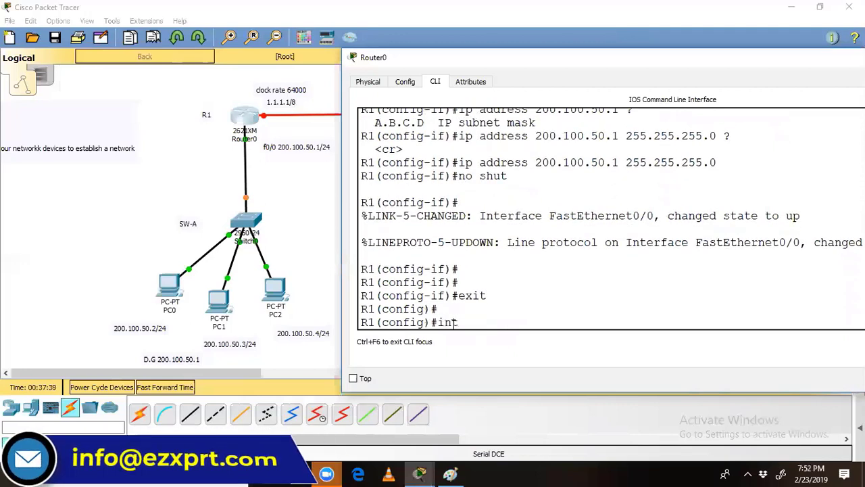
key("Tab")
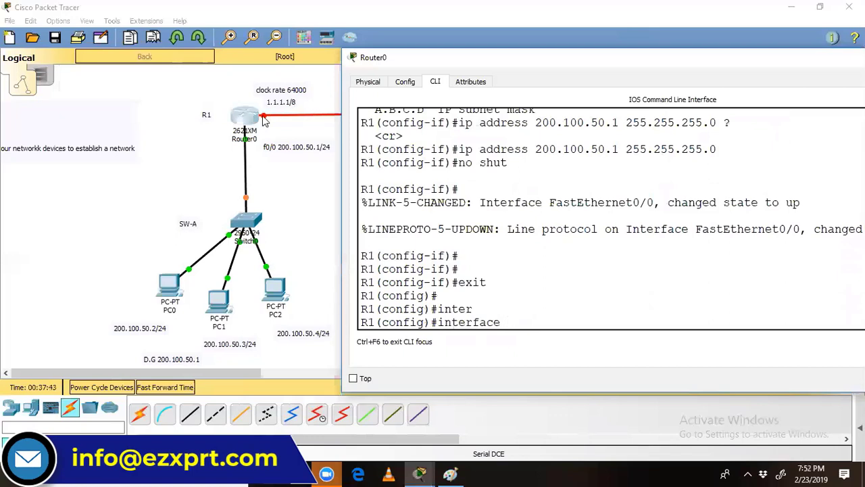
left_click(265, 119)
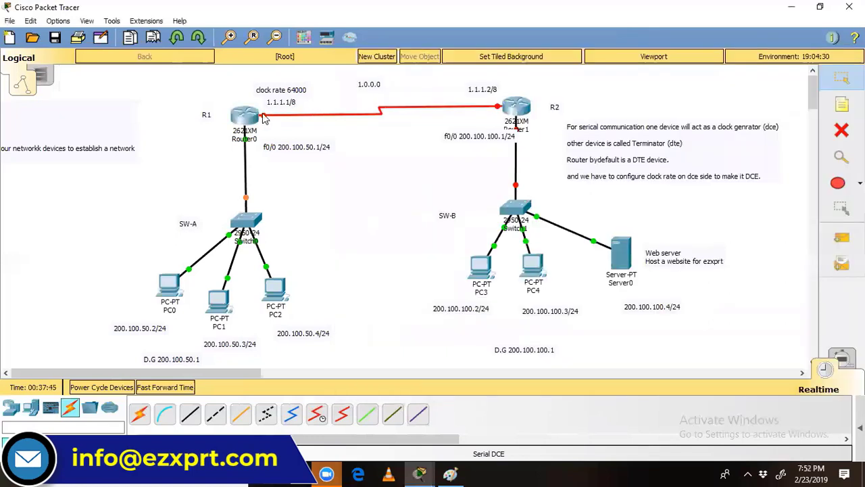
mouse_move(265, 117)
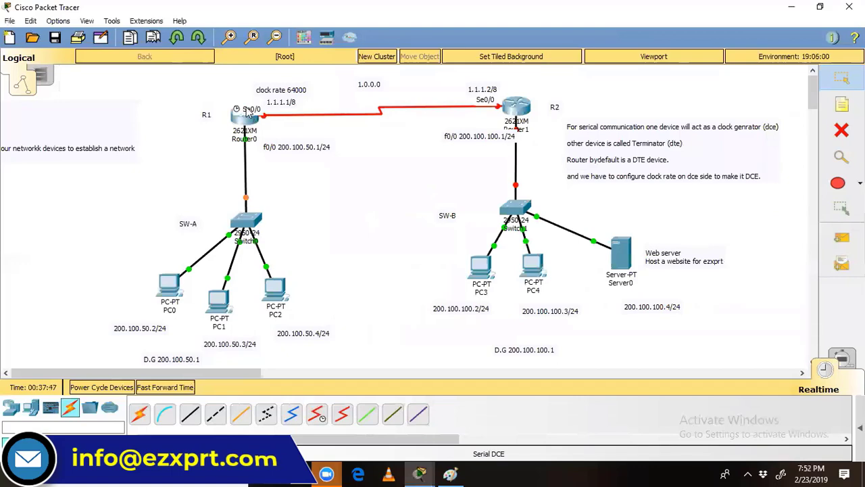
left_click(246, 124)
type("se")
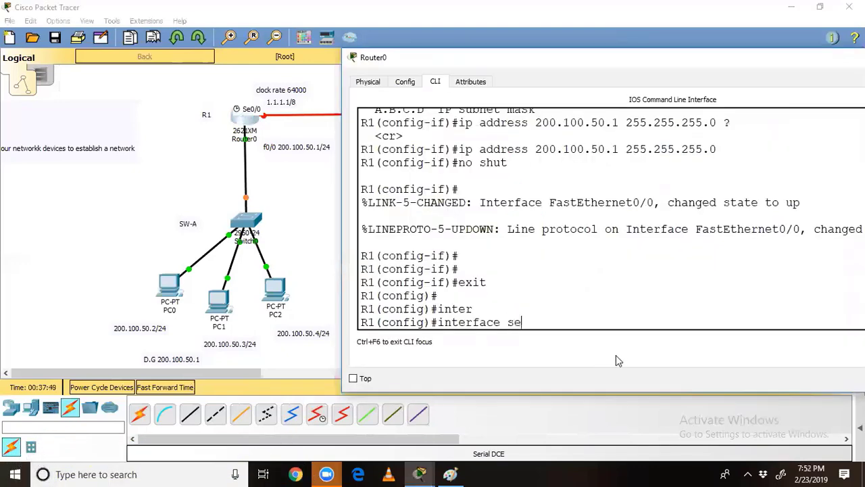
key("Tab")
type("0/0")
key("Return")
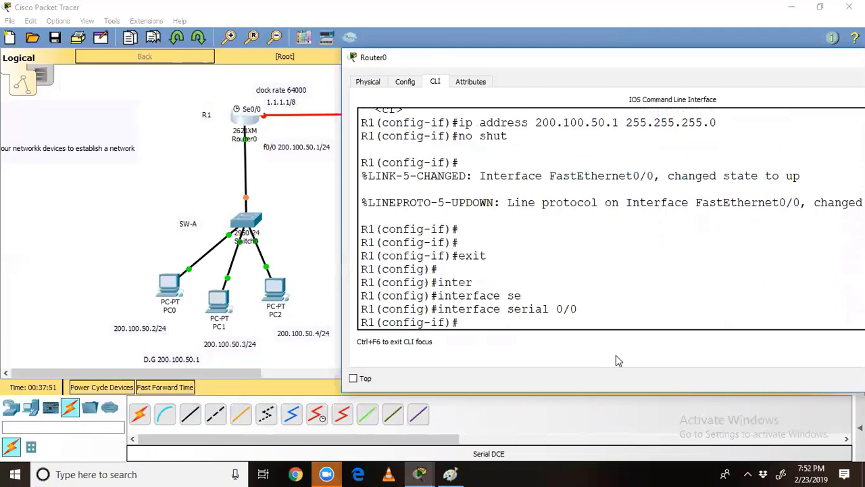
Step: Set clock rate 64000 on Serial 0/0, correcting a mistyped 54000
type("clo")
key("Tab")
type("ra")
key("Tab")
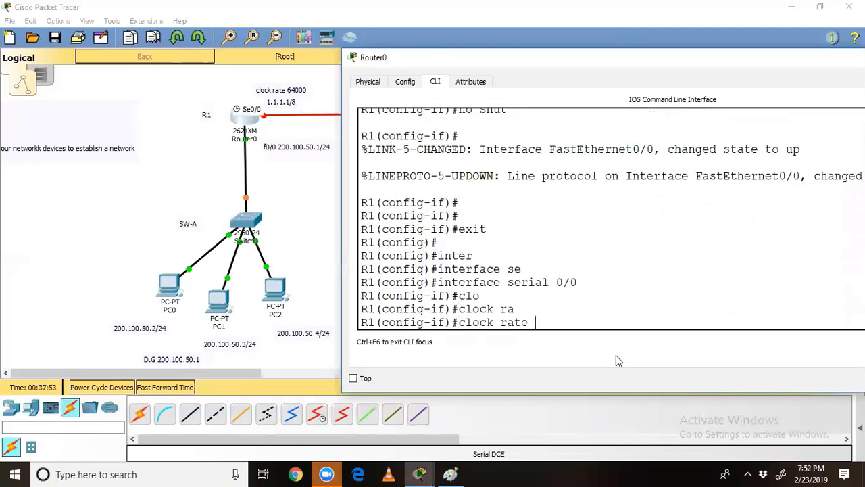
type("?")
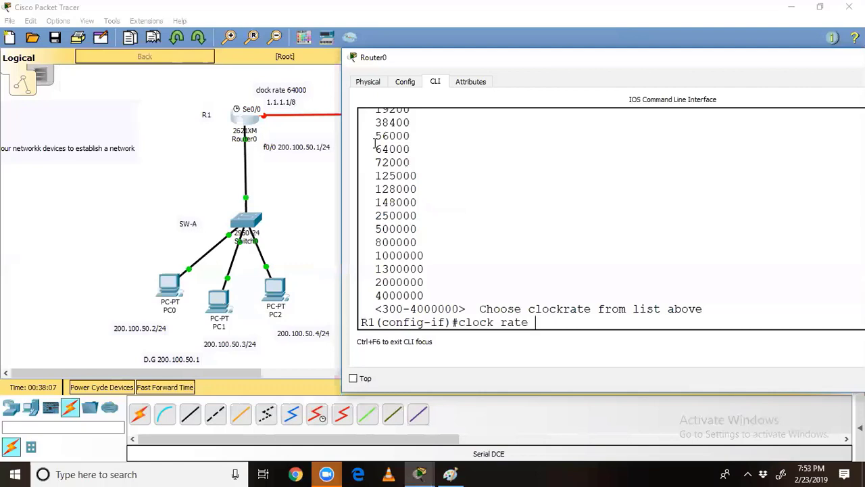
left_click_drag(375, 150, 406, 150)
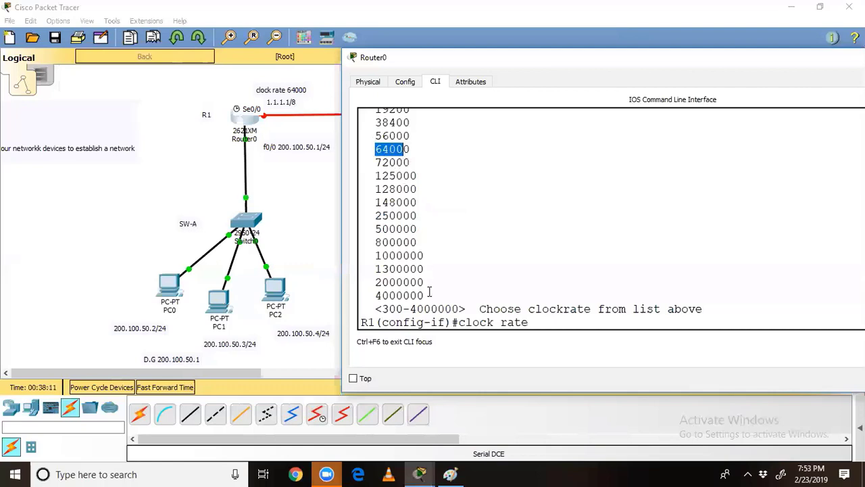
left_click(529, 308)
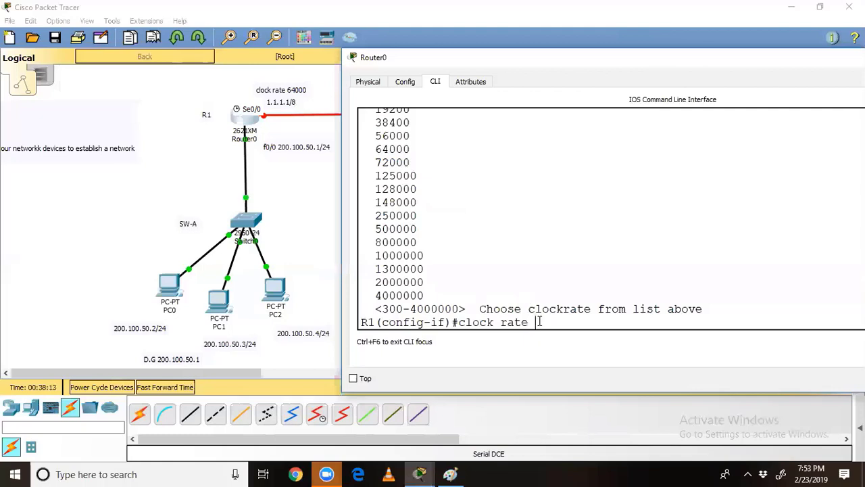
type("54000")
key("BackSpace")
key("BackSpace")
key("BackSpace")
key("BackSpace")
key("BackSpace")
type("64000")
key("Return")
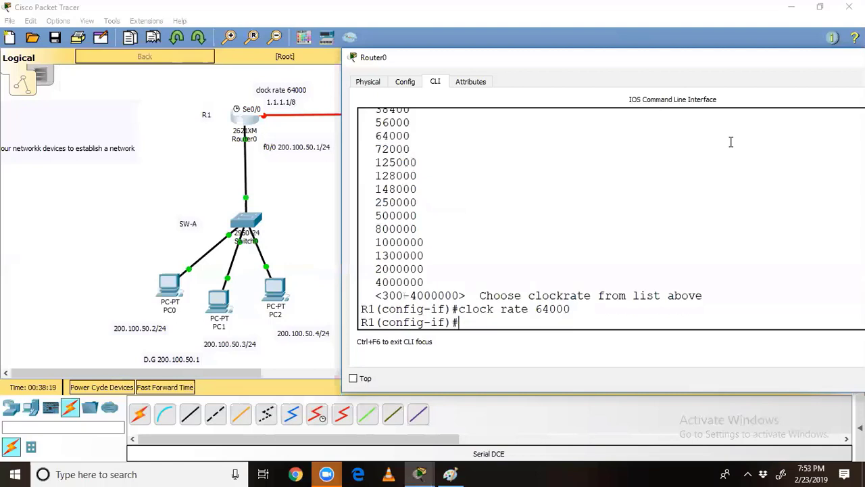
Step: Assign Serial0/0 address 1.1.1.1 with mask 255.0.0.0 and enable it with 'no shut'
type("ip add")
key("Tab")
type("1.")
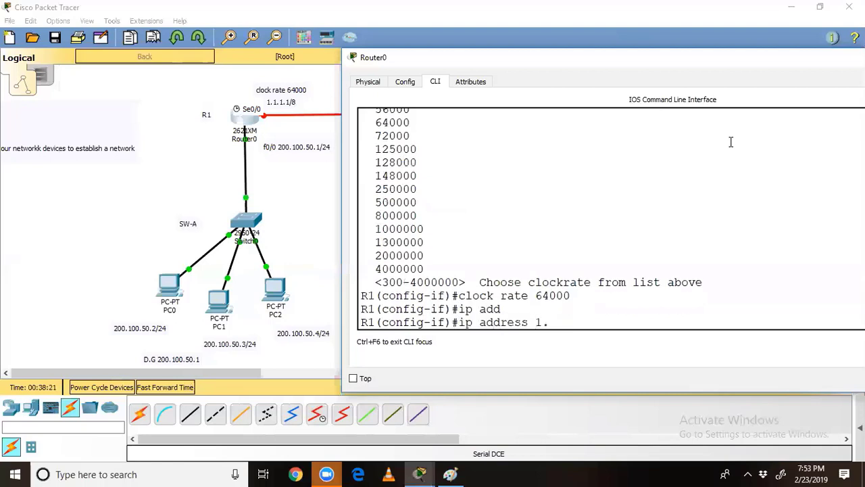
type("1.1.1")
type("55.0.0.0")
key("Return")
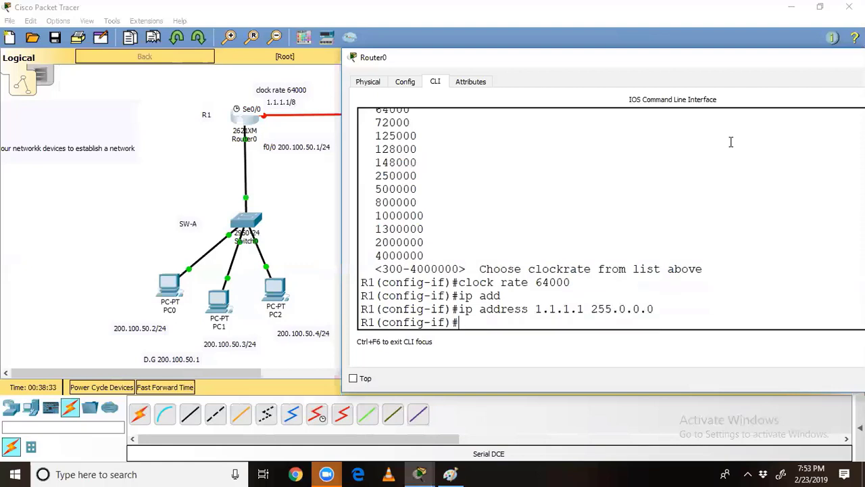
type("no shut")
key("Return")
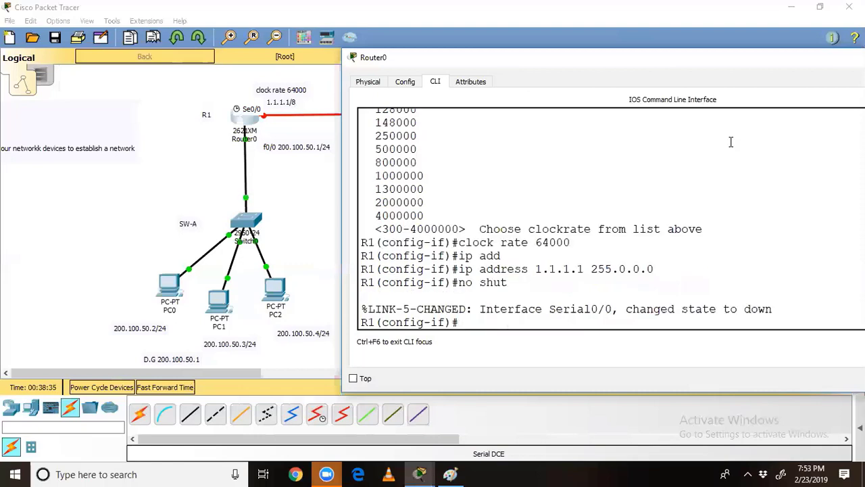
key("Return")
Step: Exit back to R1# and save the configuration with 'wr'
type("exit")
key("Return")
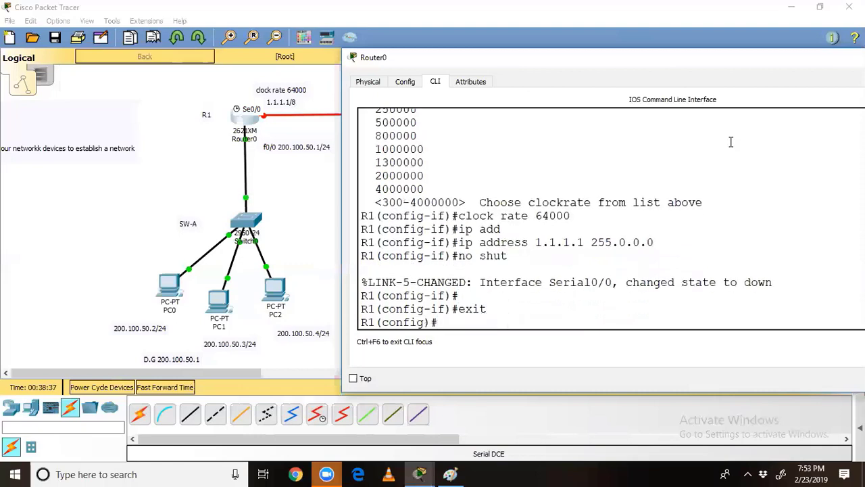
type("exit")
key("Return")
key("Return")
type("w")
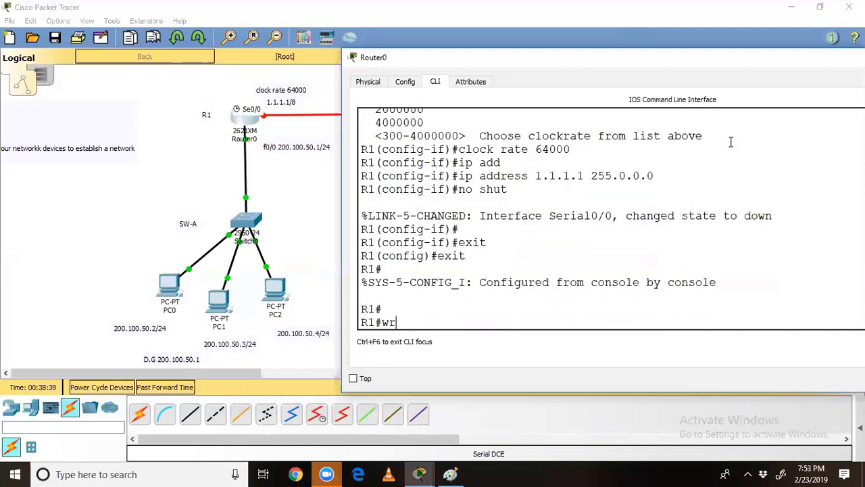
type("r")
key("Return")
key("Return")
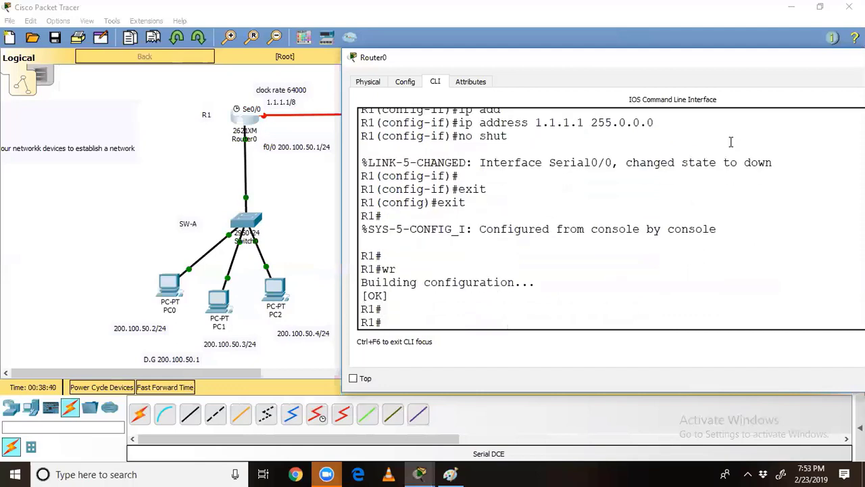
Step: Display R1's running configuration with show running-config
type("sh run")
key("Tab")
key("Return")
key("space")
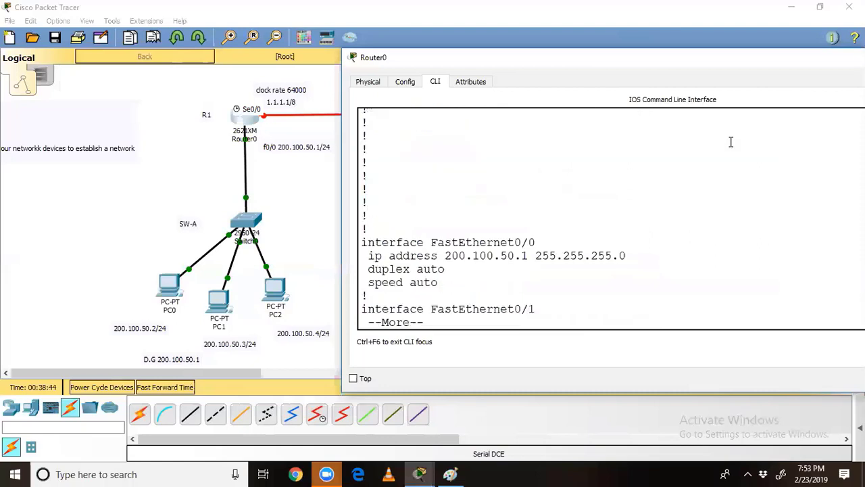
Step: Highlight FastEthernet0/0 at 200.100.50.1/24, Serial0/0 at 1.1.1.1/8 and clock rate 64000
left_click_drag(362, 242, 445, 291)
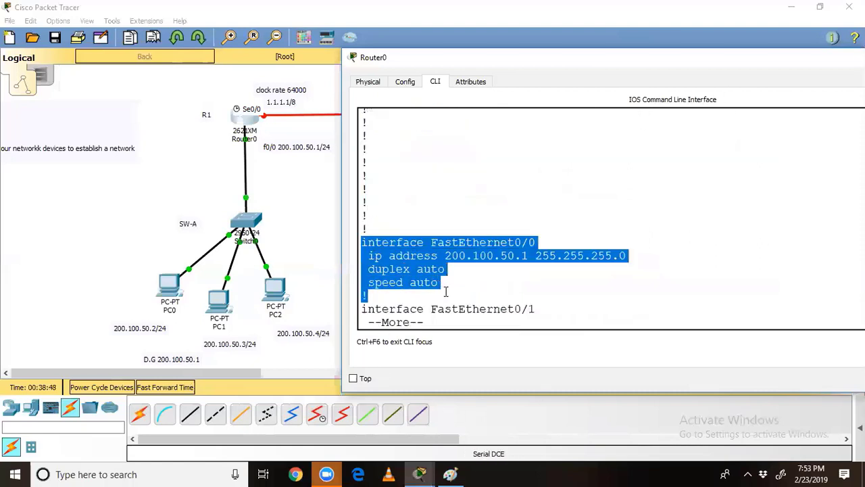
left_click(367, 296)
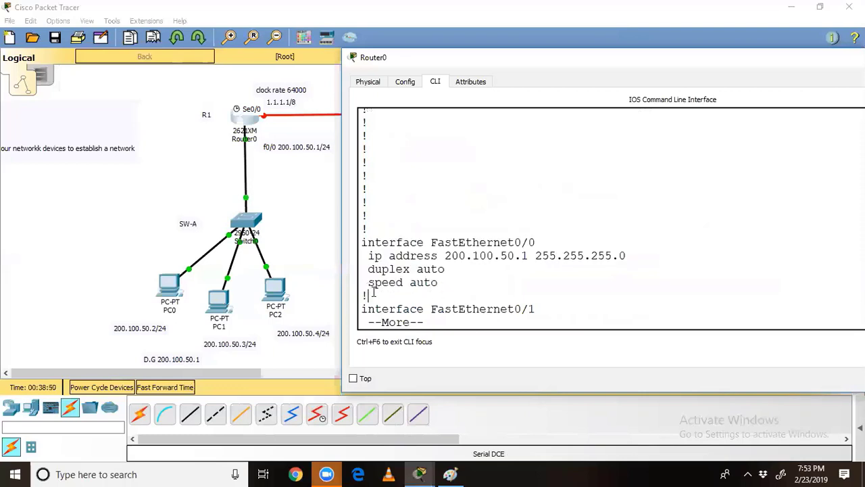
left_click_drag(444, 255, 644, 256)
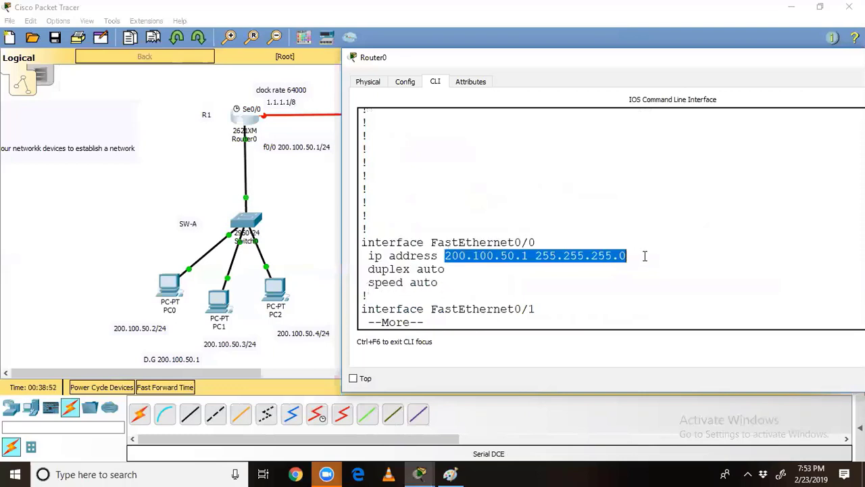
key("Return")
key("Return")
key("Return")
key("Return")
key("Return")
key("Return")
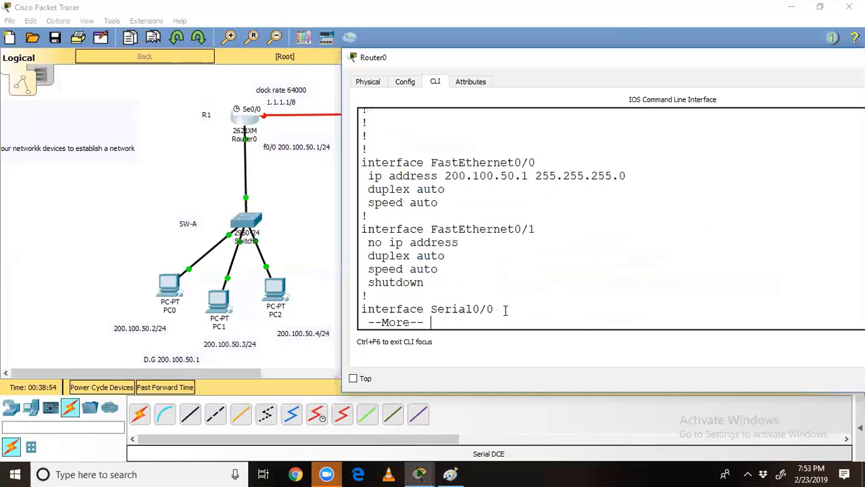
key("Return")
key("Return")
key("Return")
key("Return")
key("Return")
key("Return")
key("Return")
key("Return")
left_click_drag(369, 216, 573, 215)
left_click_drag(417, 231, 345, 229)
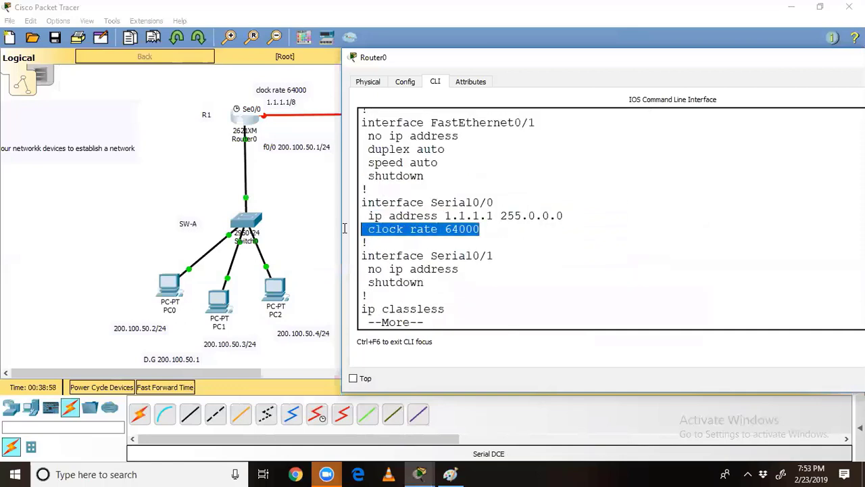
left_click(365, 238)
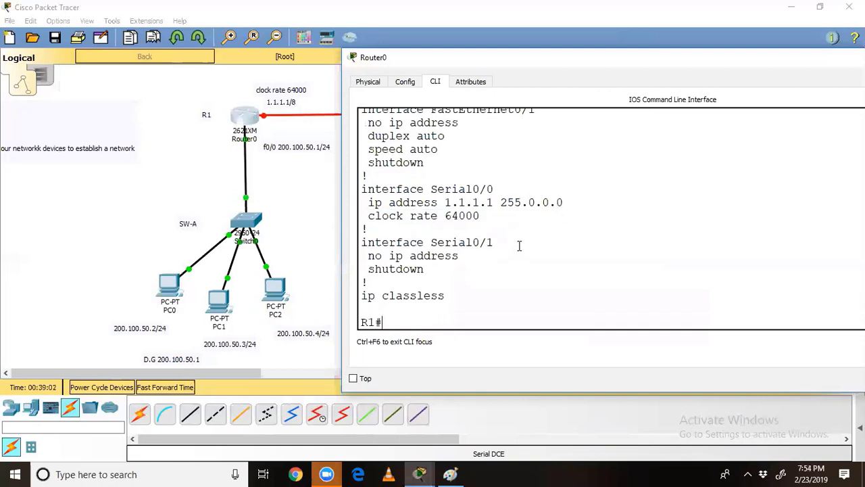
Step: Run show ip interface brief on R1
type("sh ip inter")
key("Tab")
type("bri")
key("Tab")
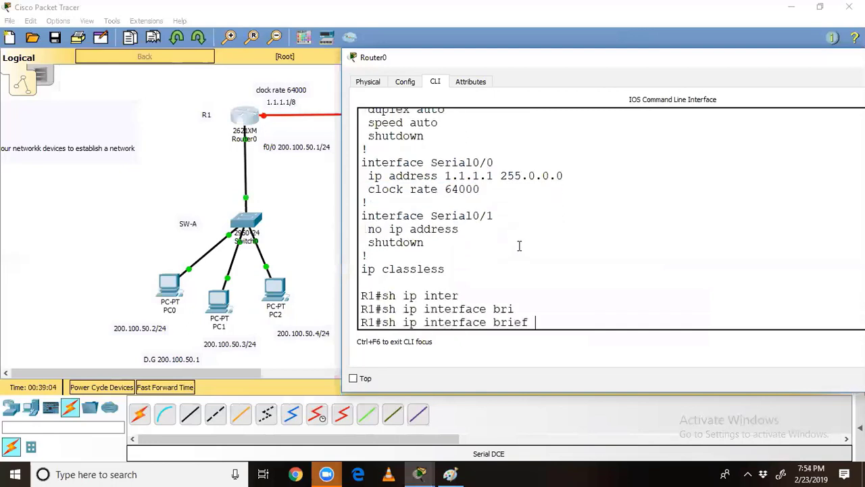
key("Return")
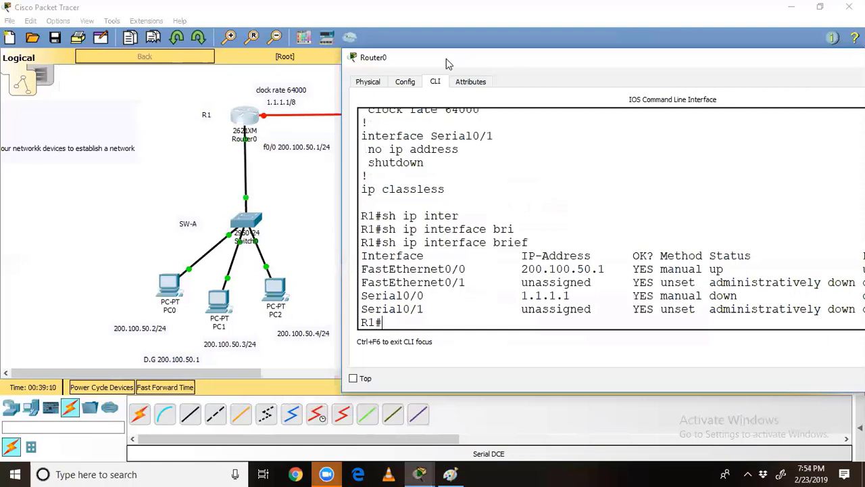
Step: Highlight the FastEthernet0/0 up/up and Serial0/0 down/down rows in the interface table
left_click_drag(446, 64, 367, 45)
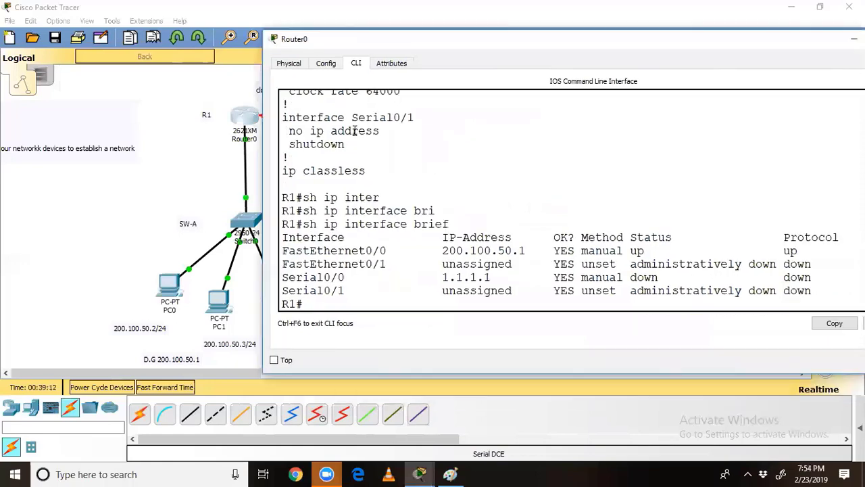
left_click_drag(284, 250, 413, 251)
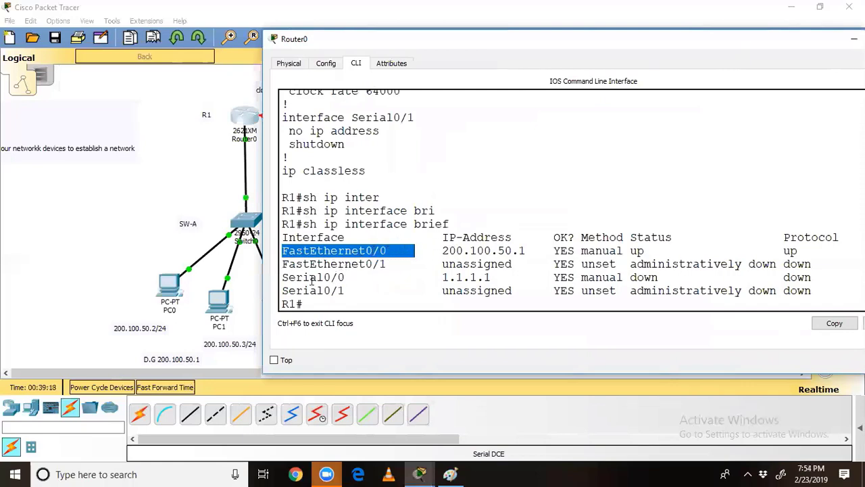
left_click_drag(285, 278, 348, 279)
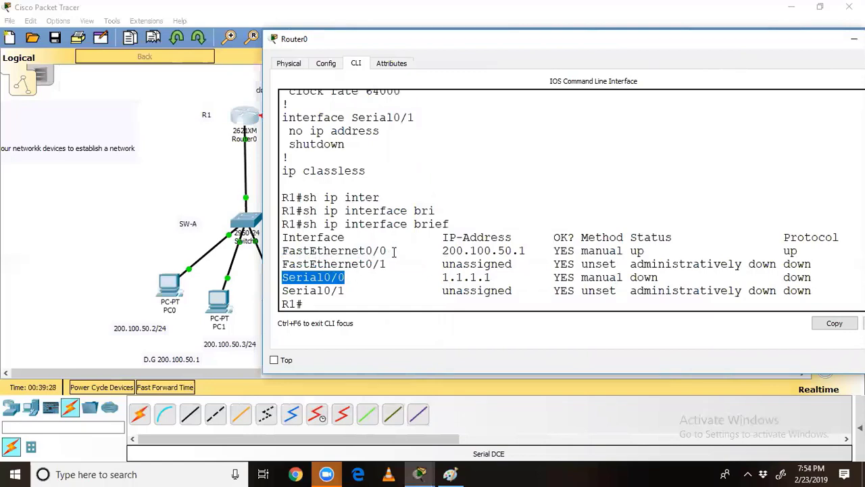
left_click(276, 255)
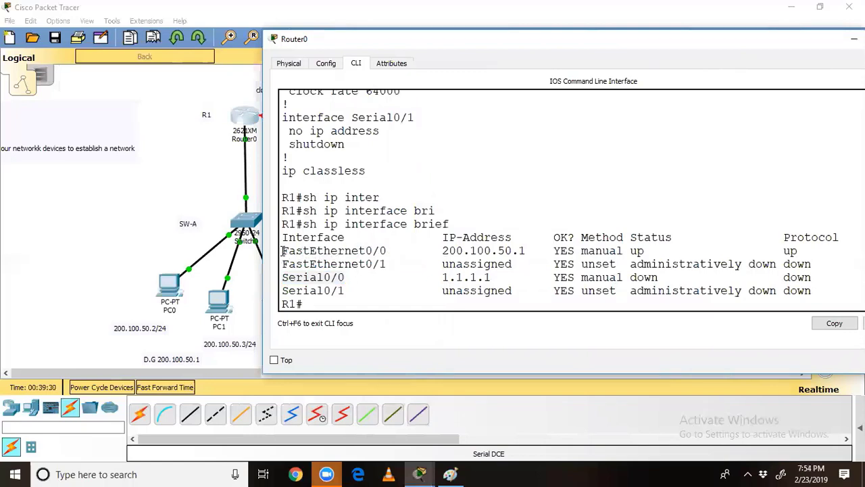
left_click_drag(282, 250, 804, 251)
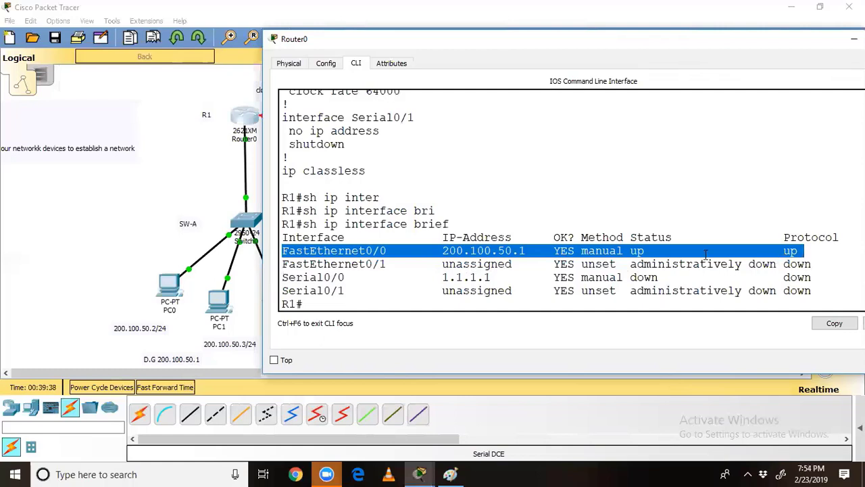
left_click_drag(296, 278, 638, 284)
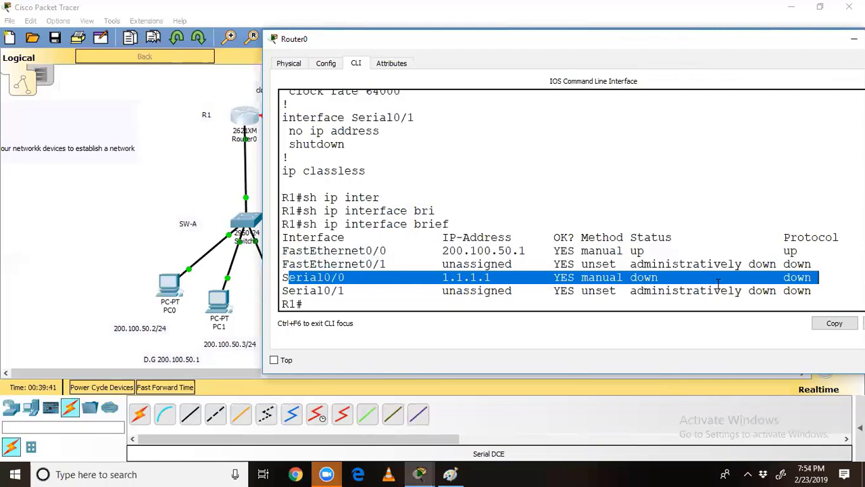
left_click_drag(718, 284, 820, 282)
Step: Check R1's labels and R2's 1.1.1.2/8 label on the topology, then return to R1's console
left_click(149, 255)
left_click_drag(323, 70, 237, 140)
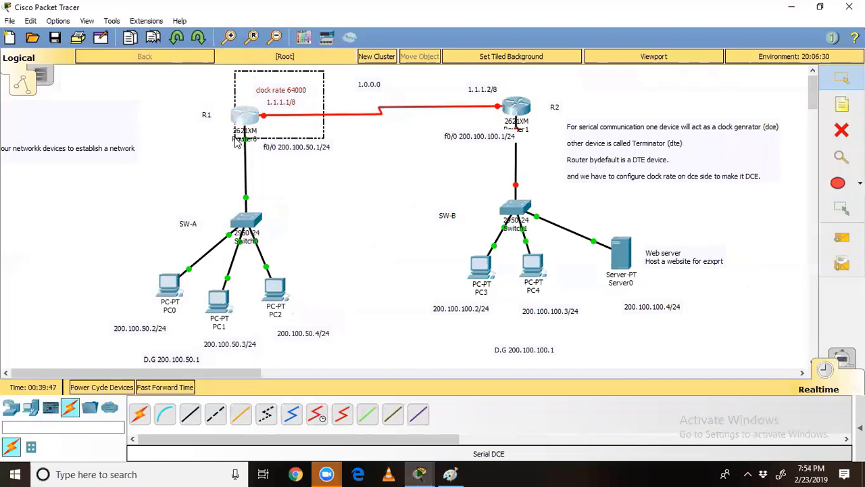
left_click_drag(467, 70, 504, 126)
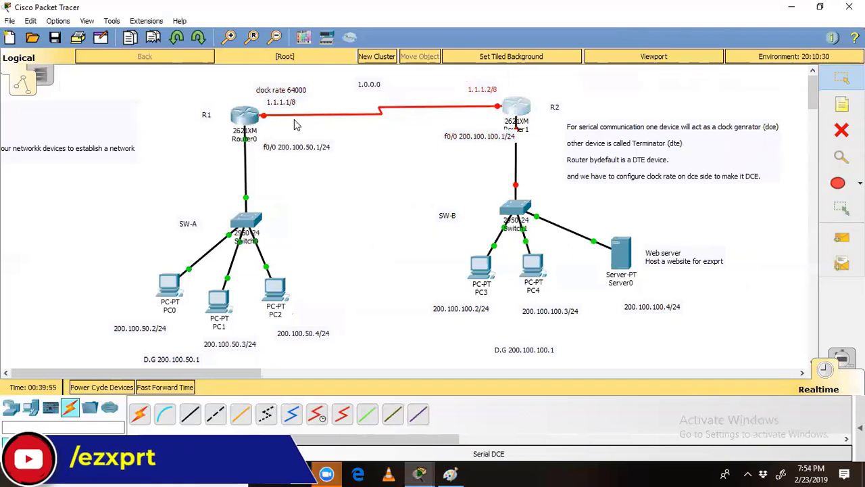
left_click(243, 116)
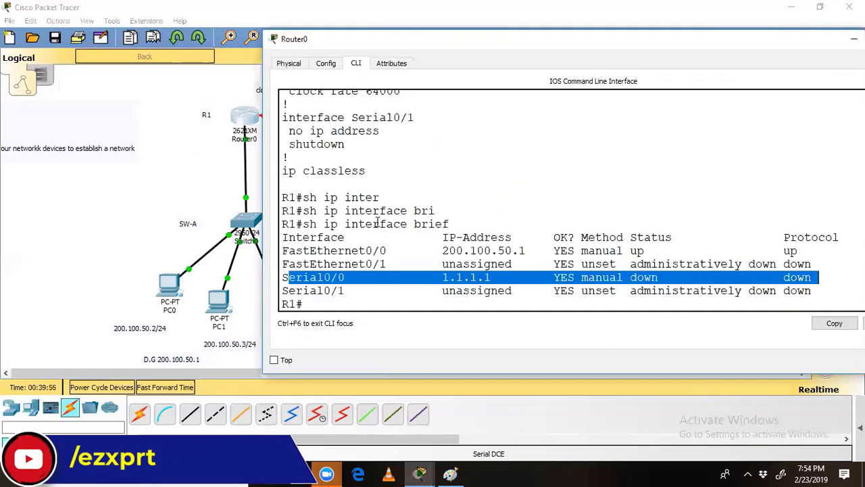
left_click(380, 273)
Step: Display R1's routing table with show ip route
type("sh ip rou")
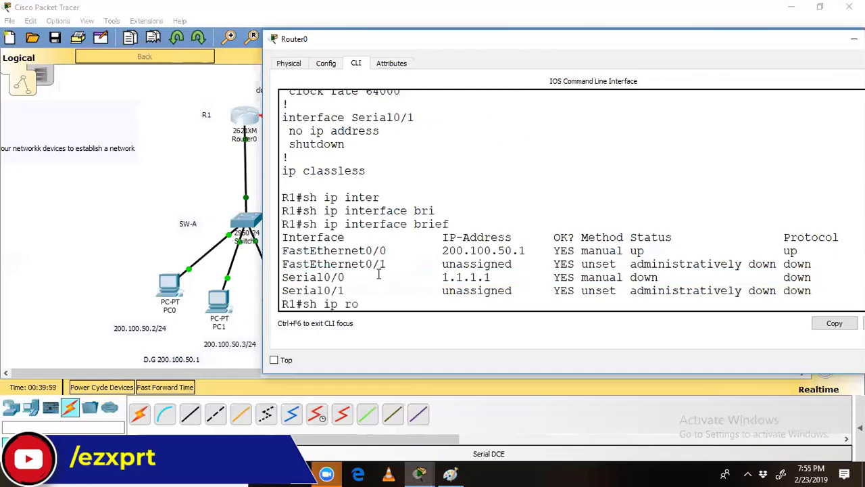
key("Tab")
key("Return")
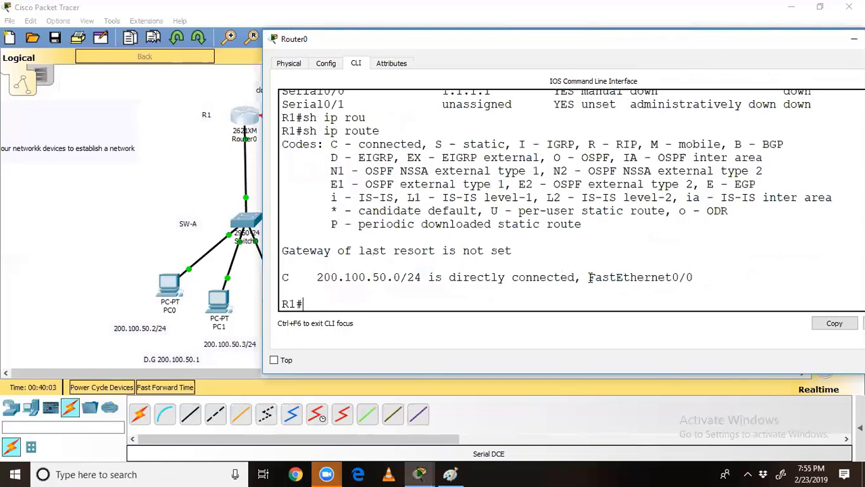
Step: Highlight the connected 200.100.50.0/24 route via FastEthernet0/0, then return to the topology
left_click_drag(590, 277, 288, 277)
scroll(307, 100, "up", 2)
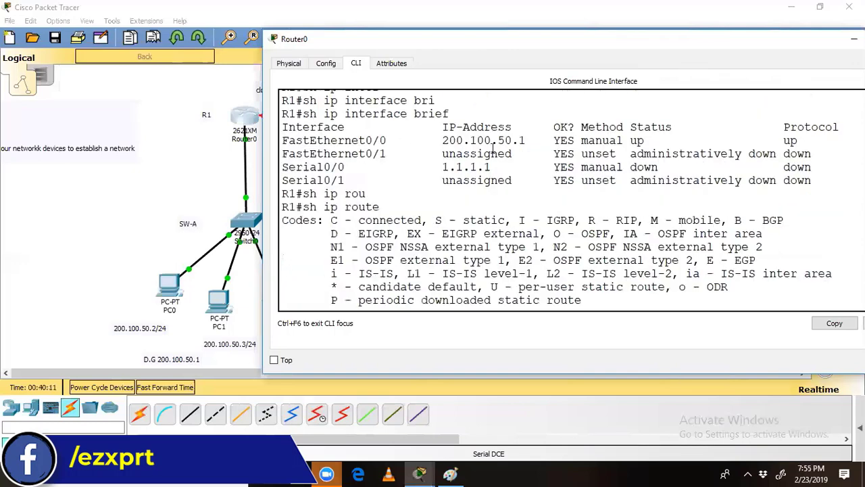
left_click_drag(500, 167, 414, 157)
scroll(413, 186, "down", 2)
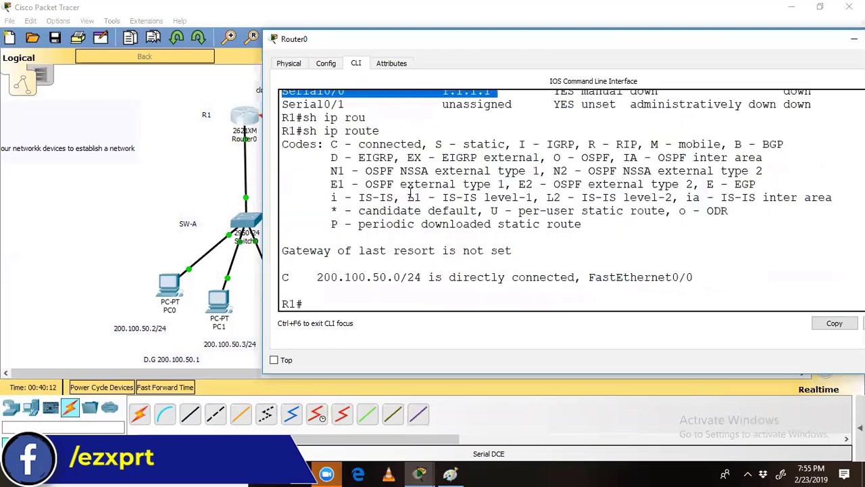
left_click(157, 174)
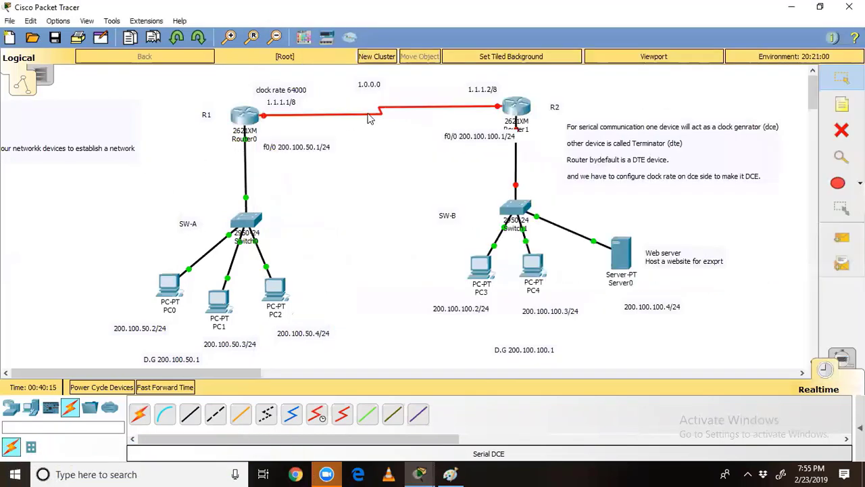
Step: Open R2's CLI window, widen it and move it down and left
left_click(513, 115)
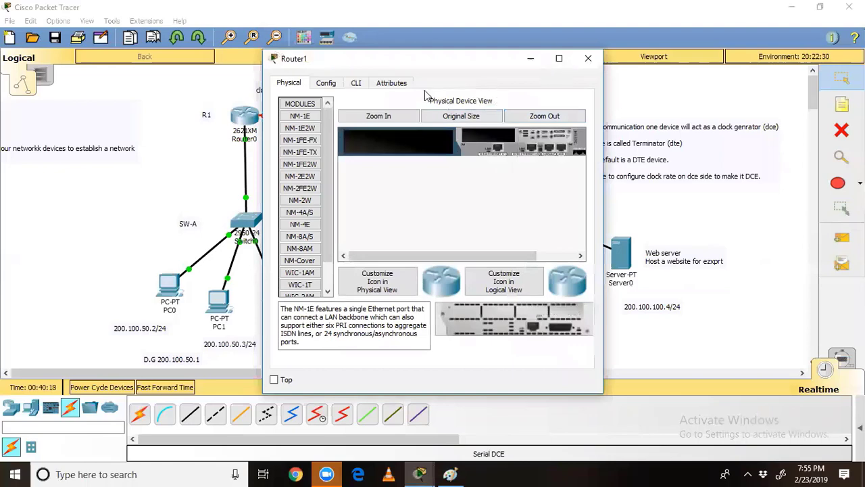
left_click(355, 86)
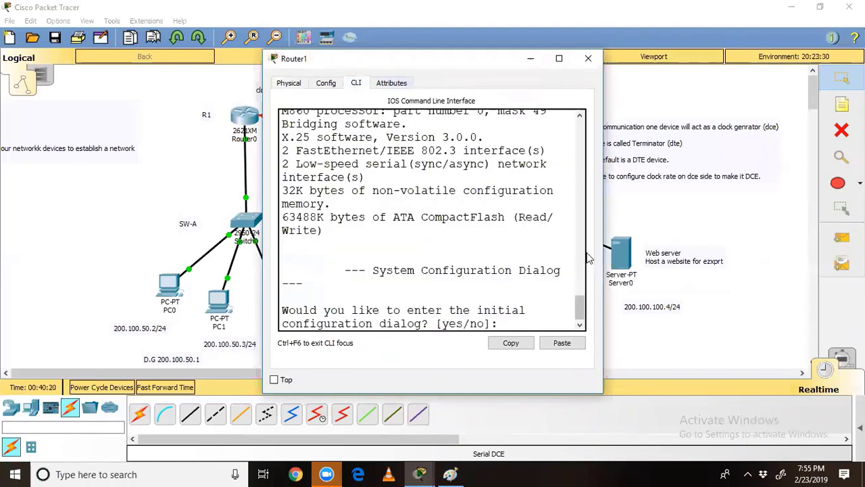
left_click_drag(602, 249, 839, 250)
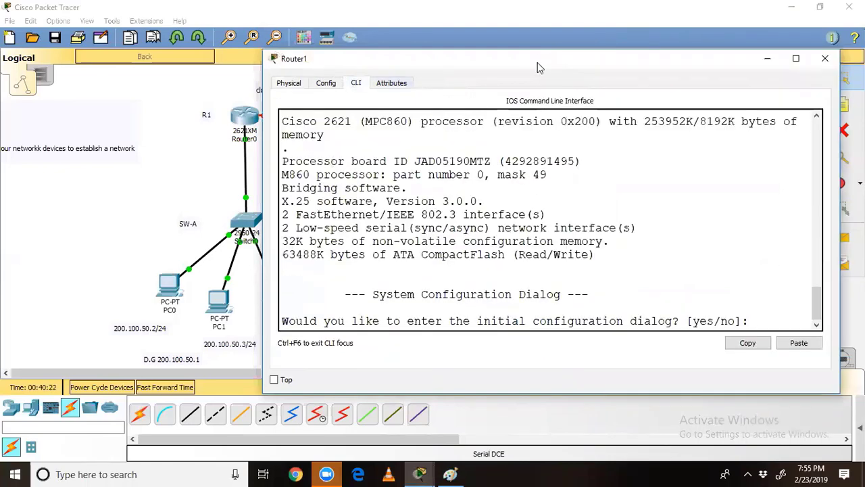
left_click_drag(534, 60, 439, 190)
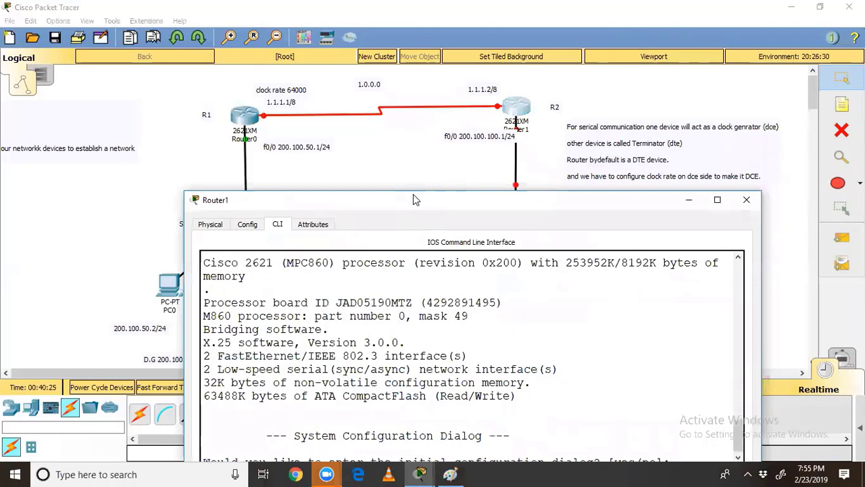
Step: Select all devices, shift the diagram left, and reopen router R2's console
left_click_drag(415, 200, 854, 413)
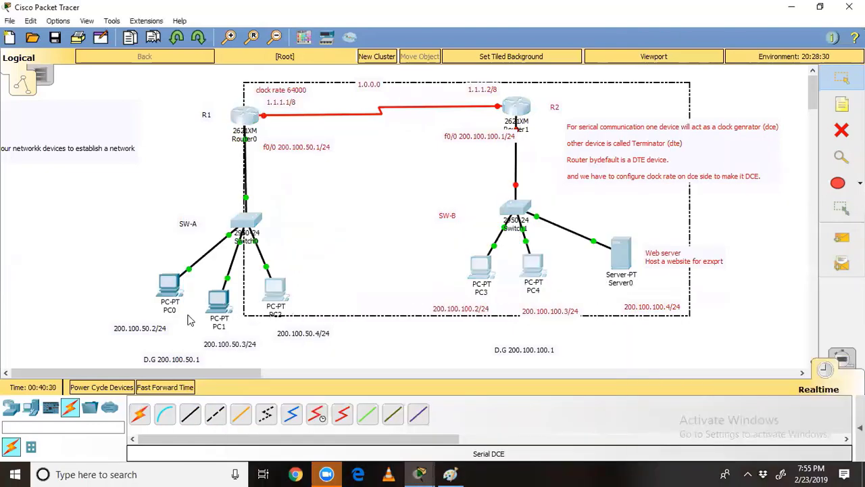
left_click_drag(516, 117, 362, 101)
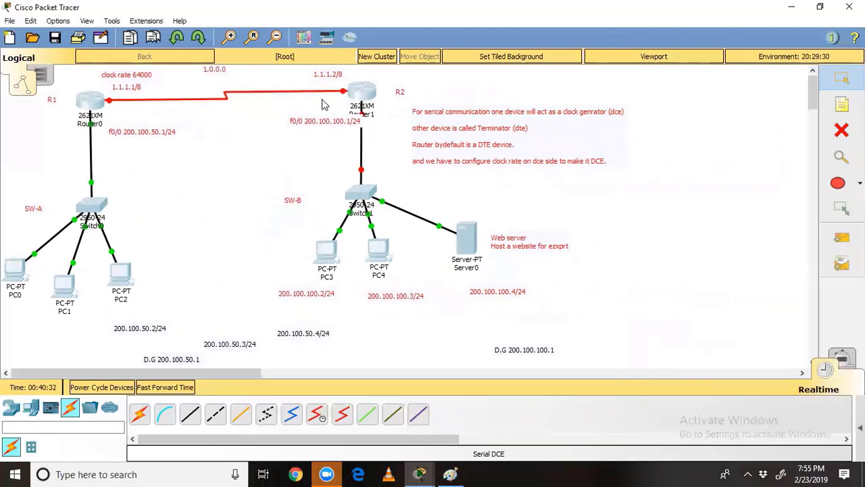
left_click_drag(258, 111, 249, 149)
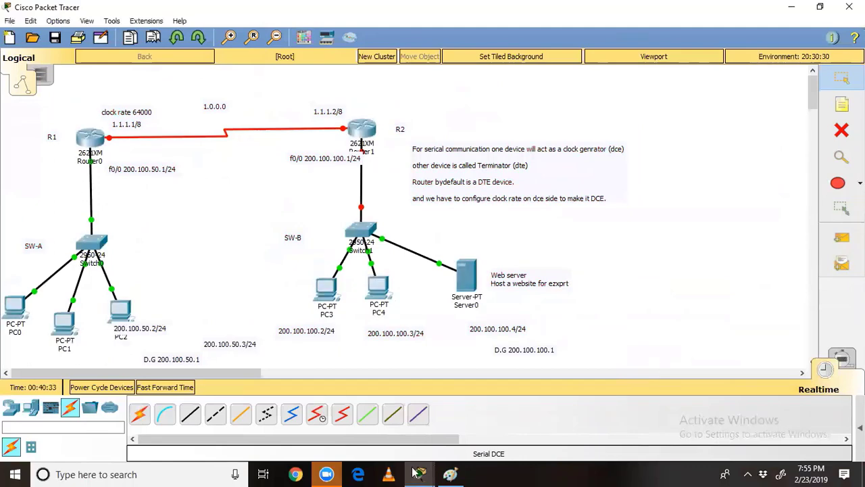
left_click(365, 132)
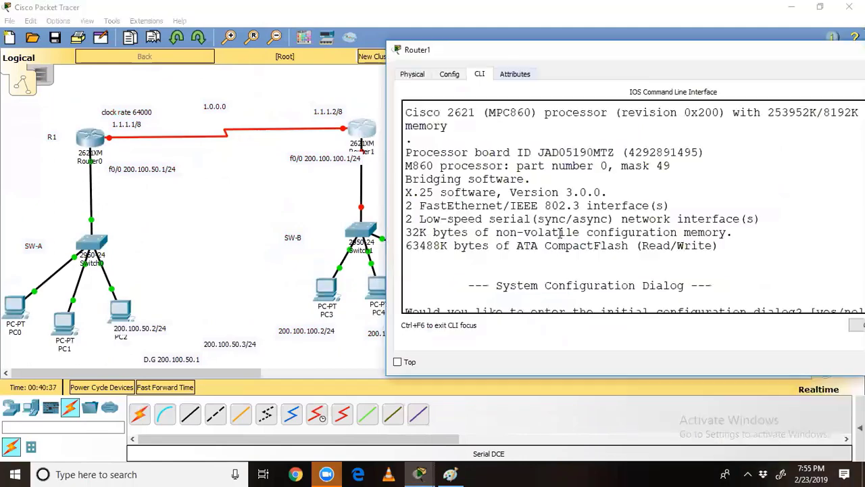
Step: Decline the initial dialog, enter global configuration mode and set hostname R2
key("Return")
key("Return")
key("Return")
key("Return")
type("no")
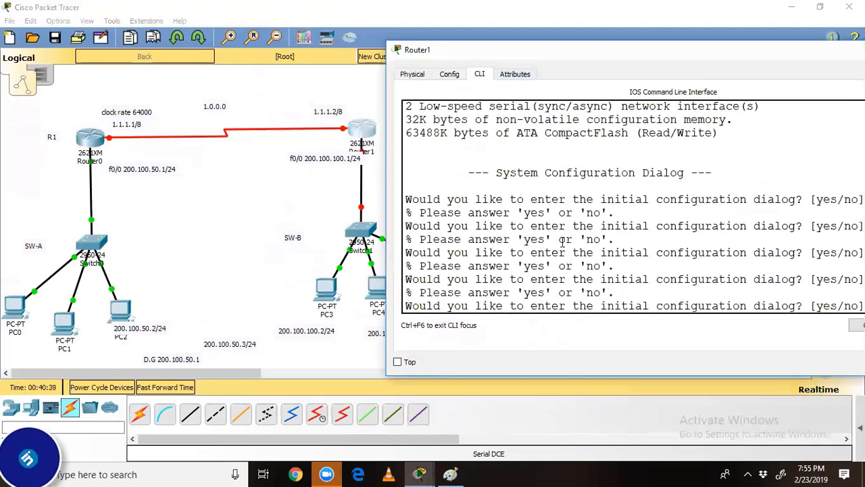
key("Return")
key("Return")
key("Return")
key("Return")
type("en")
key("Return")
type("config t")
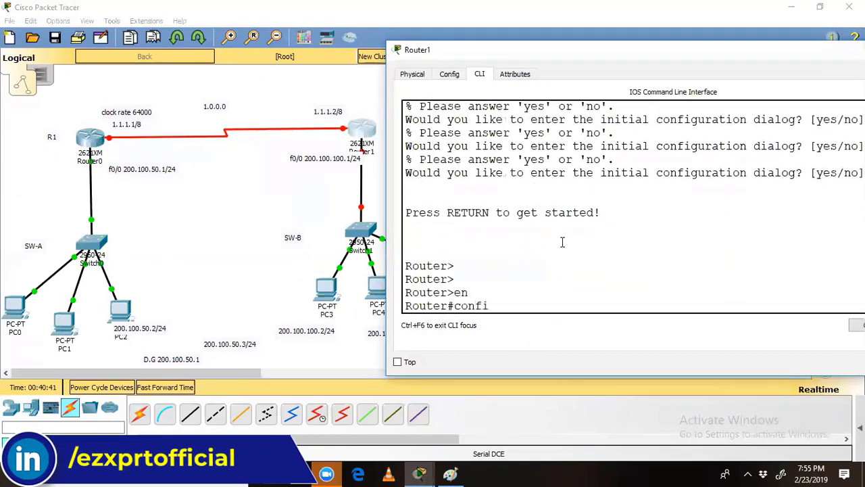
key("Return")
type("hos")
key("Tab")
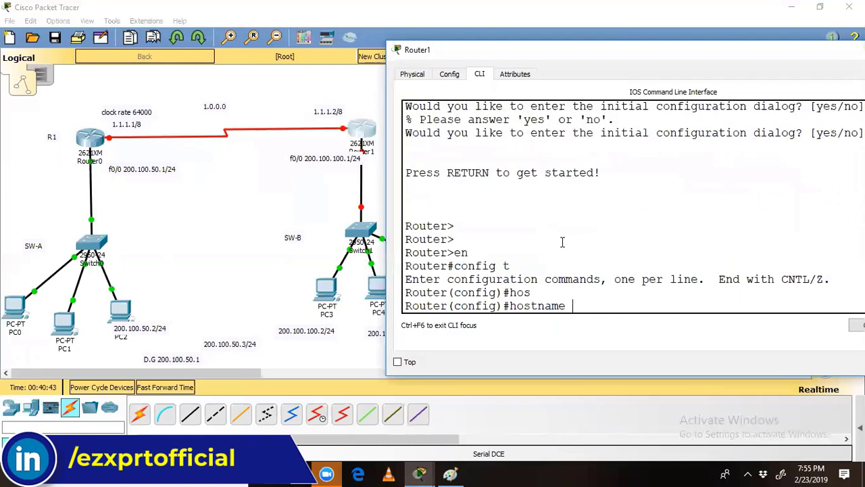
type("R2")
key("Return")
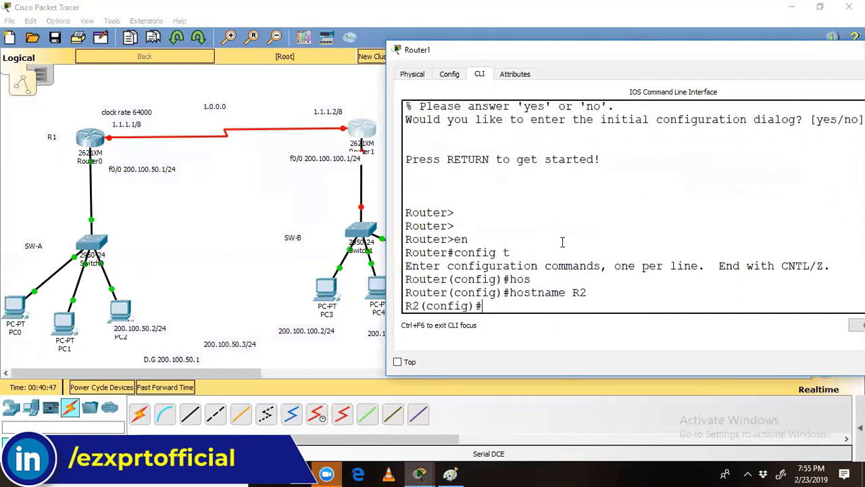
Step: Set clock rate 64000 on interface Serial0/0
type("inter")
key("Tab")
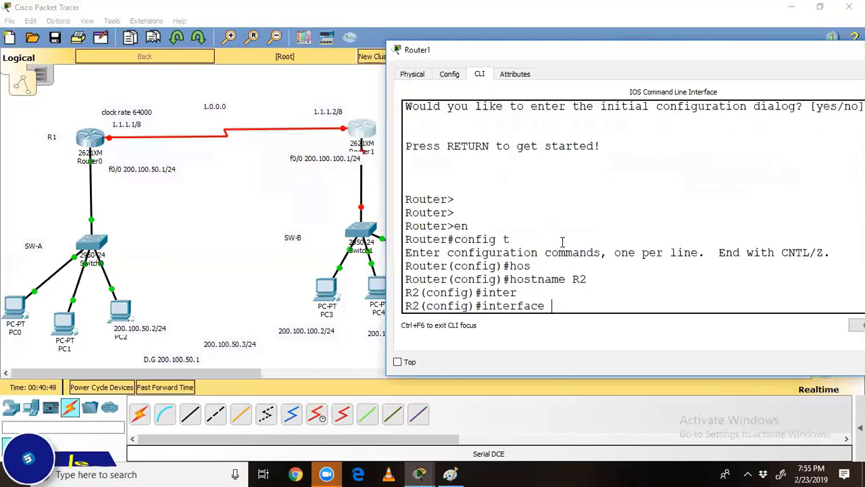
type("se")
key("Tab")
type("0/0")
key("Return")
type("cl")
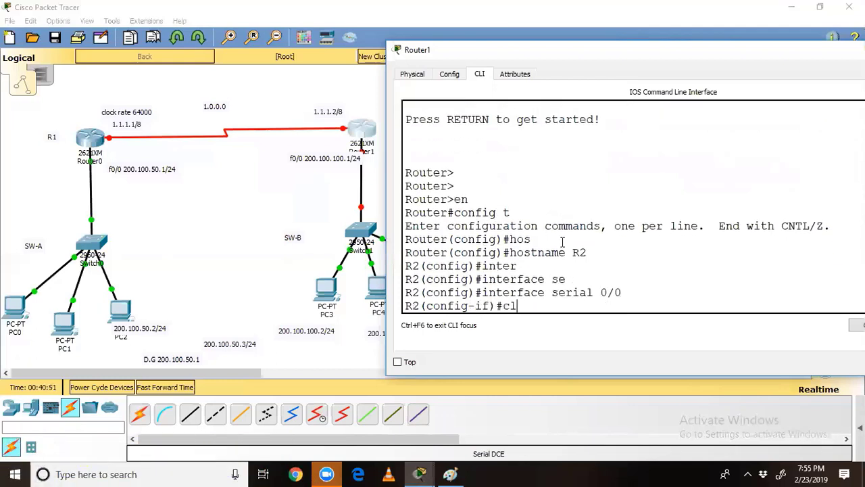
type("oc")
key("Tab")
type("ra")
key("Tab")
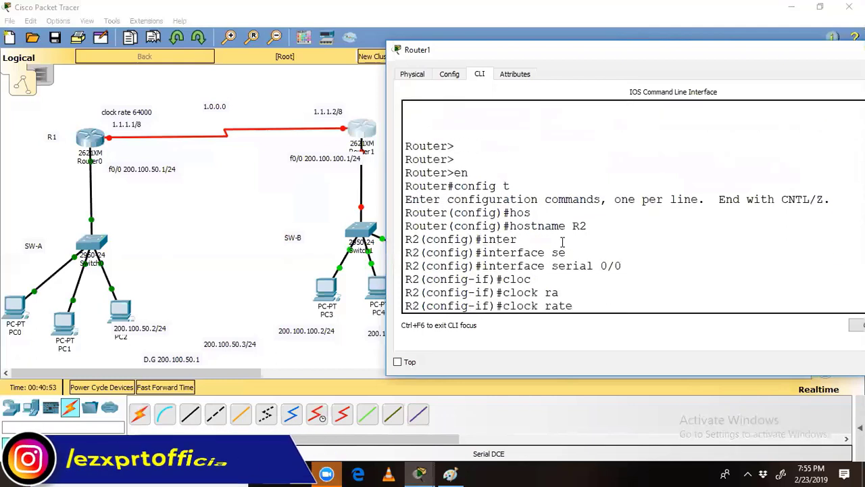
type("64000")
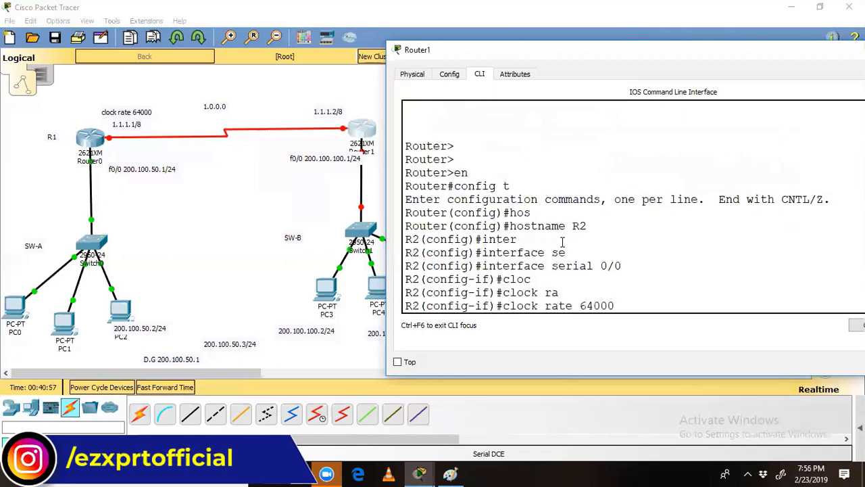
key("Return")
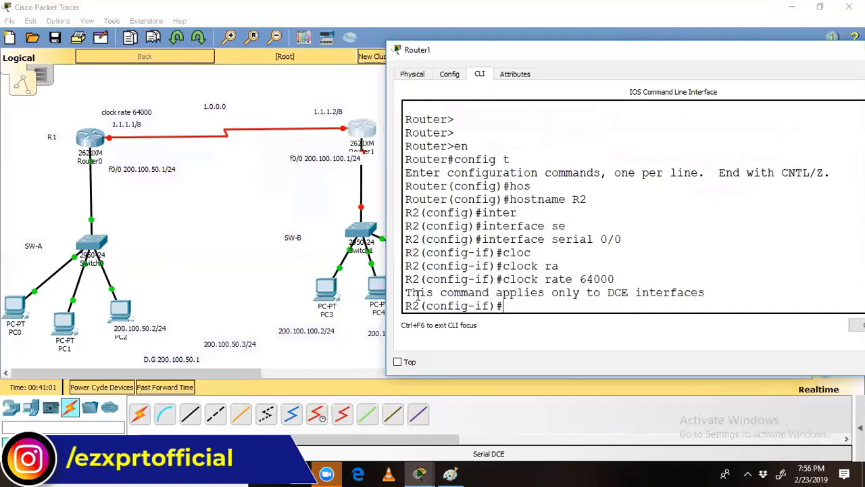
Step: Highlight the DCE interfaces warning message
left_click_drag(418, 292, 702, 298)
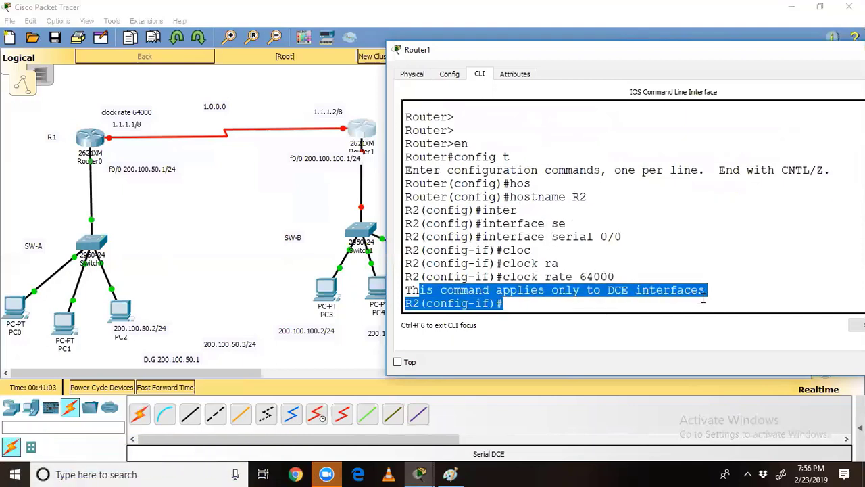
left_click(525, 303)
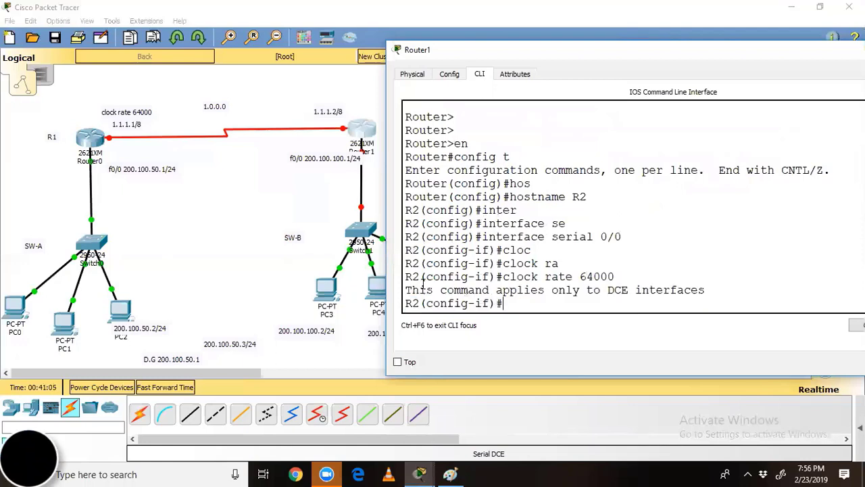
left_click_drag(410, 289, 692, 299)
left_click(594, 303)
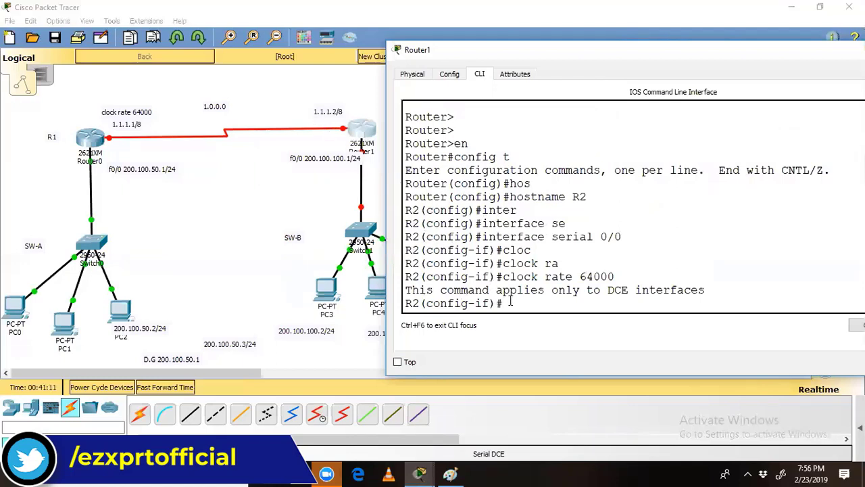
Step: Give Serial0/0 address 1.1.1.2 255.0.0.0, enable it with no shut, and exit
type("ip add")
key("Tab")
type("1.1.1.2 255.0.0.0")
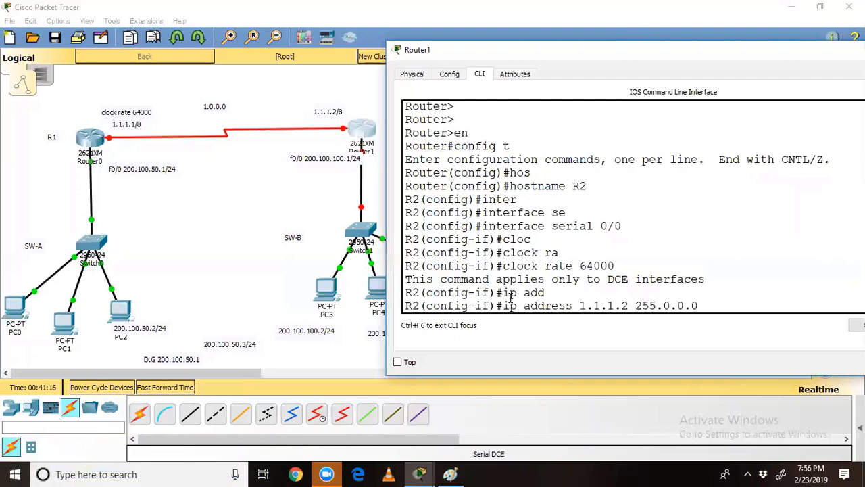
key("Return")
type("no")
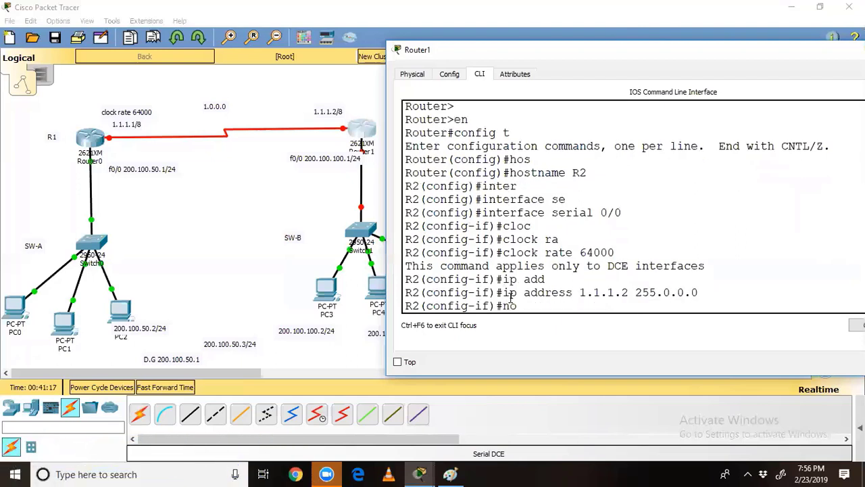
type(" shut")
key("Return")
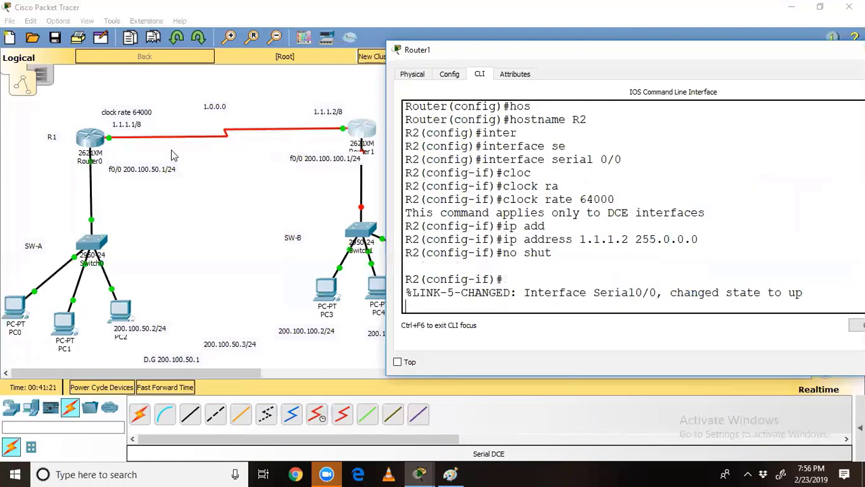
key("Return")
key("Return")
type("exit")
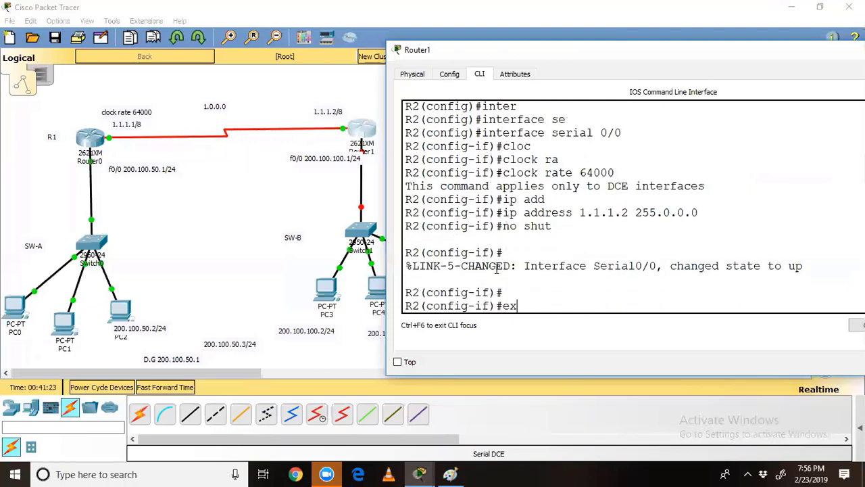
key("Return")
key("Return")
Step: Give FastEthernet0/0 address 200.100.100.1 255.255.255.0 and enable it with no shut
type("inter")
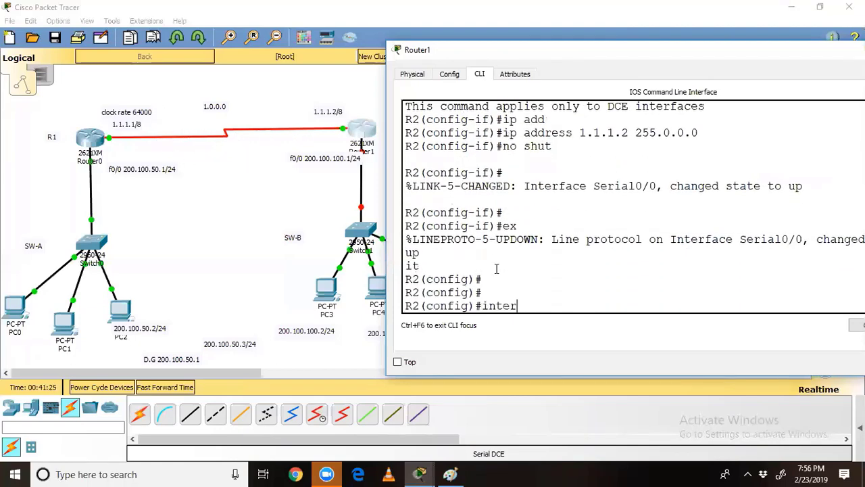
key("Tab")
type("fa")
key("Tab")
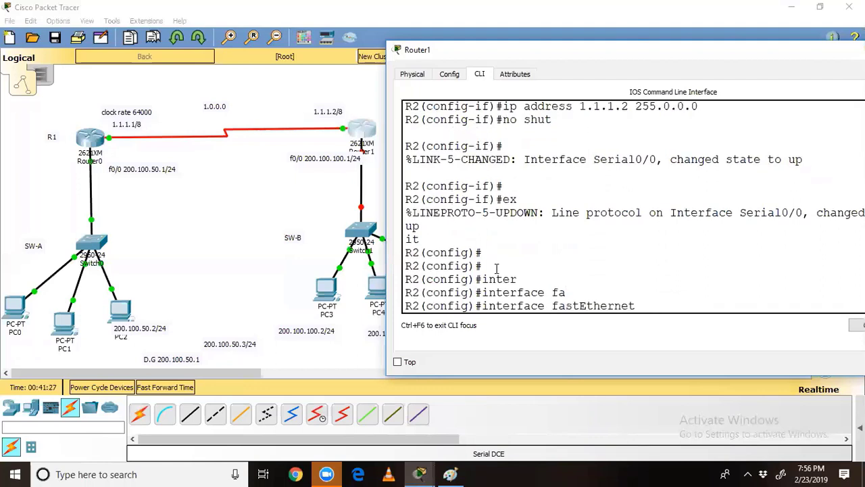
type("0/0")
key("Return")
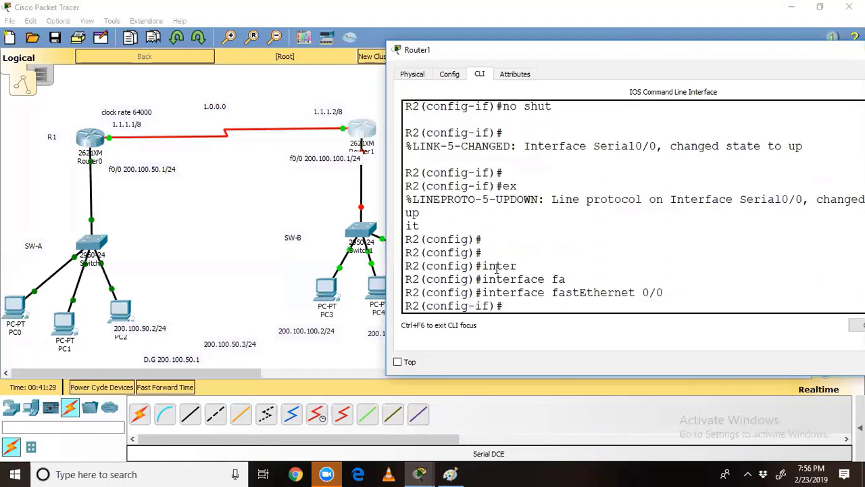
type("ip add")
key("Tab")
type("200.1")
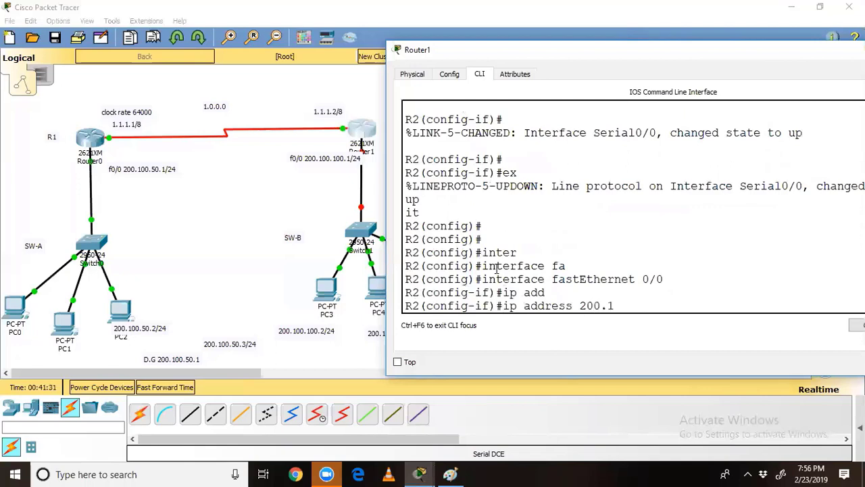
type("00.100.1 255.255.255.0")
key("Return")
type("nfig-if)#n")
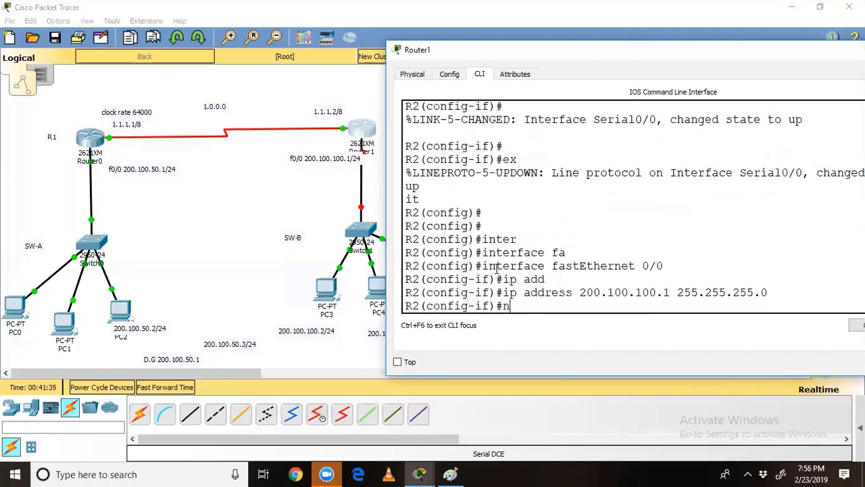
type("o shut")
key("Return")
key("Return")
Step: Exit configuration mode and save the configuration with wr
key("Return")
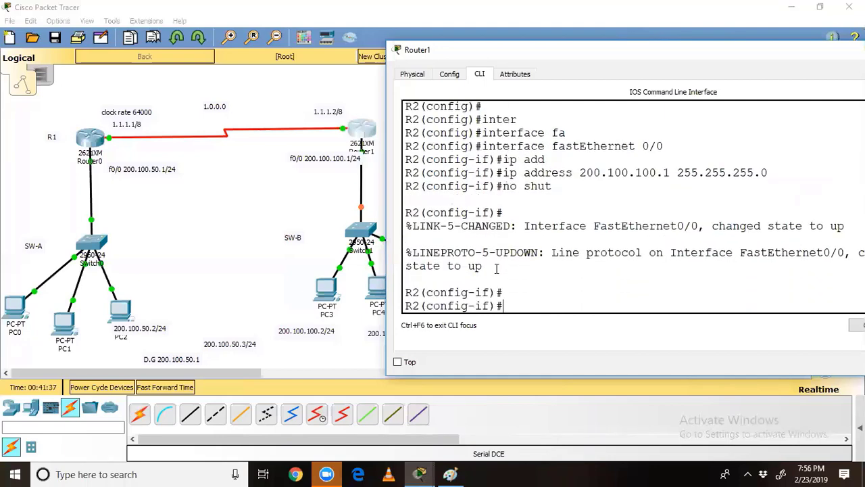
type("exit")
key("Return")
type("exit")
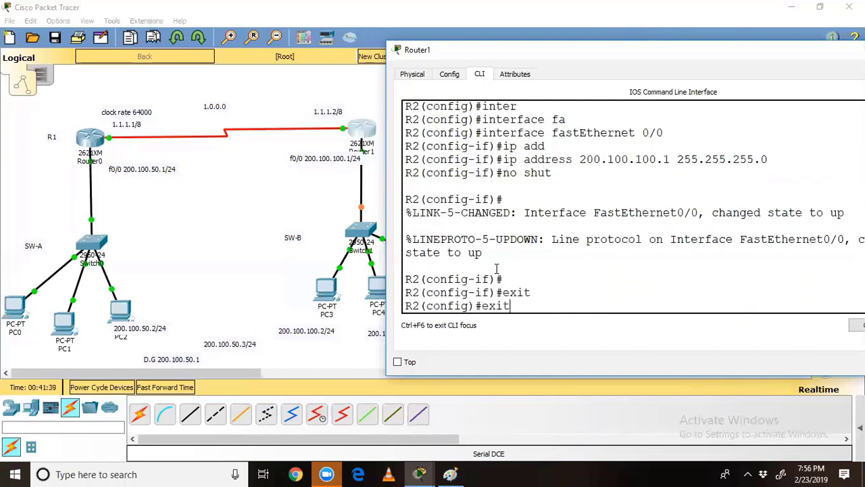
key("Return")
key("Return")
type("wr")
key("Return")
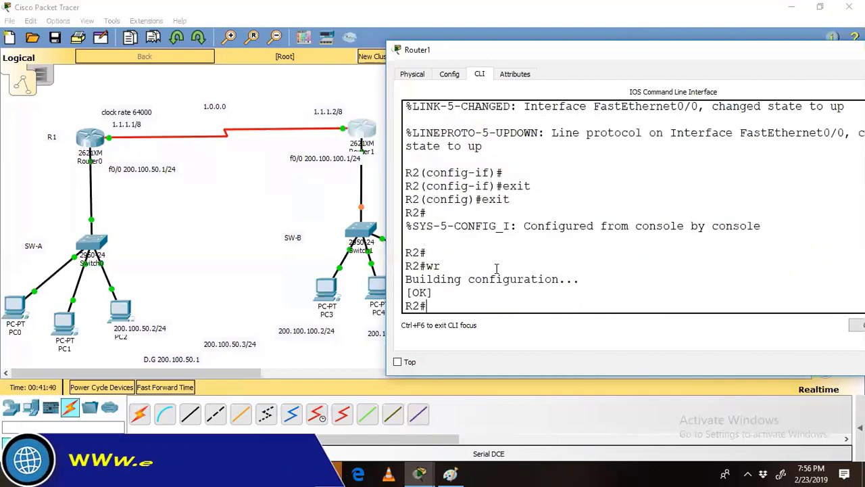
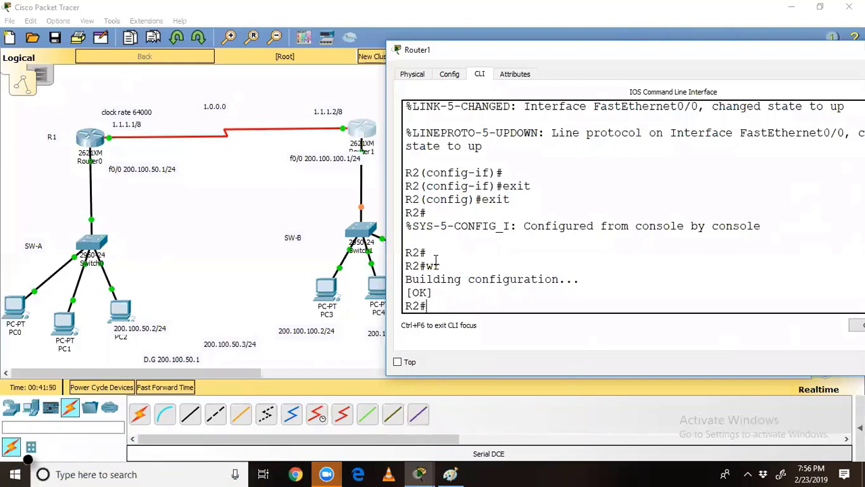
Step: Page through R2's sh run output, marking hostname R2, the FastEthernet0/0 and Serial0/0 settings
type("sh run")
key("Tab")
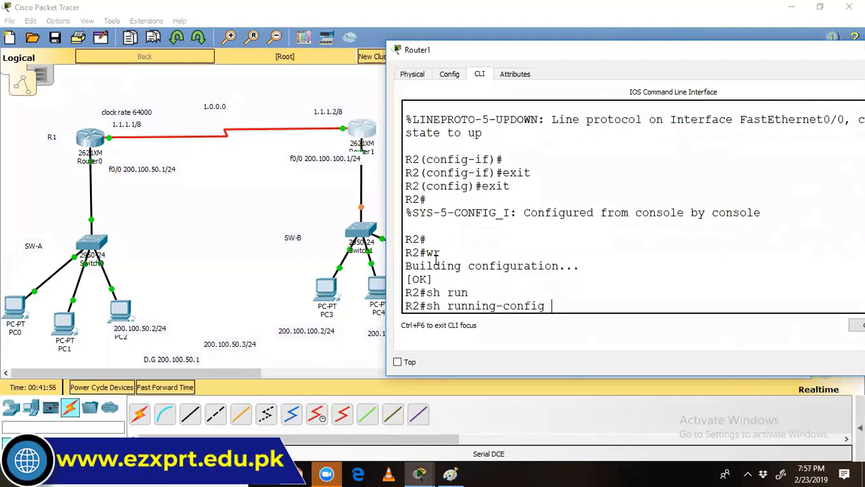
key("Return")
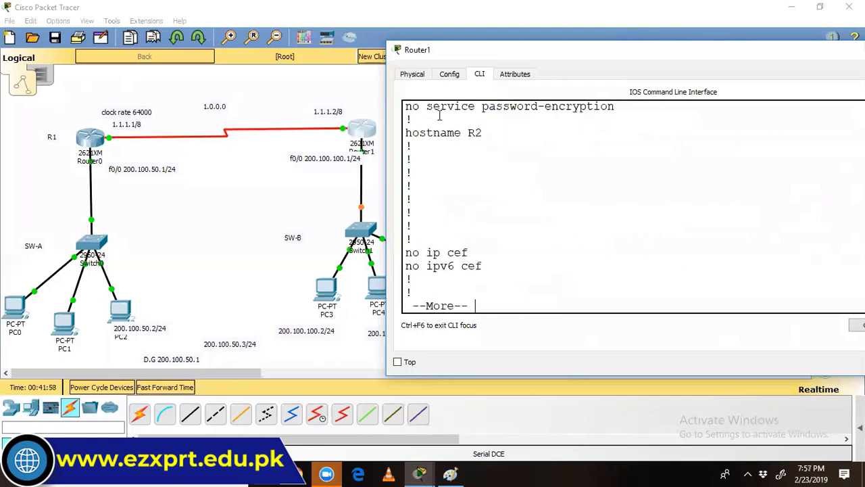
left_click_drag(487, 133, 397, 135)
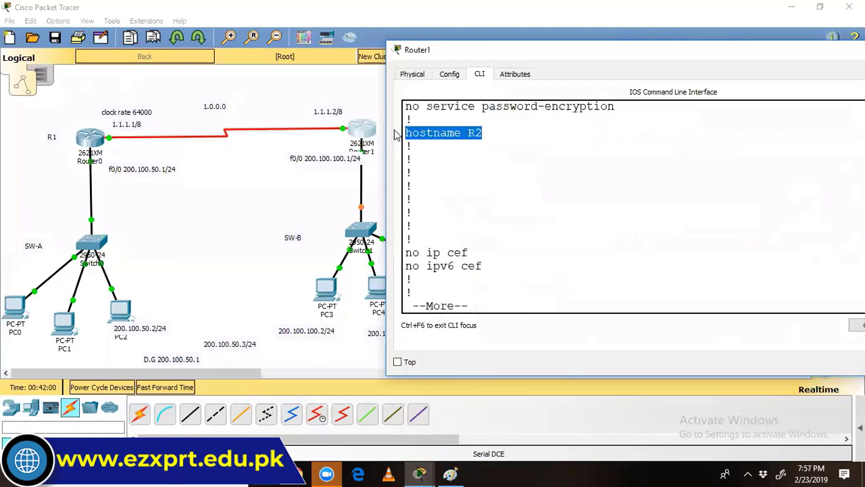
key("Return")
key("Return")
key("Return")
key("Return")
key("Return")
key("Return")
key("Return")
key("Return")
key("Return")
key("Return")
key("Return")
key("Return")
key("Return")
key("Return")
key("Return")
key("Return")
key("Return")
key("Return")
key("Return")
key("Return")
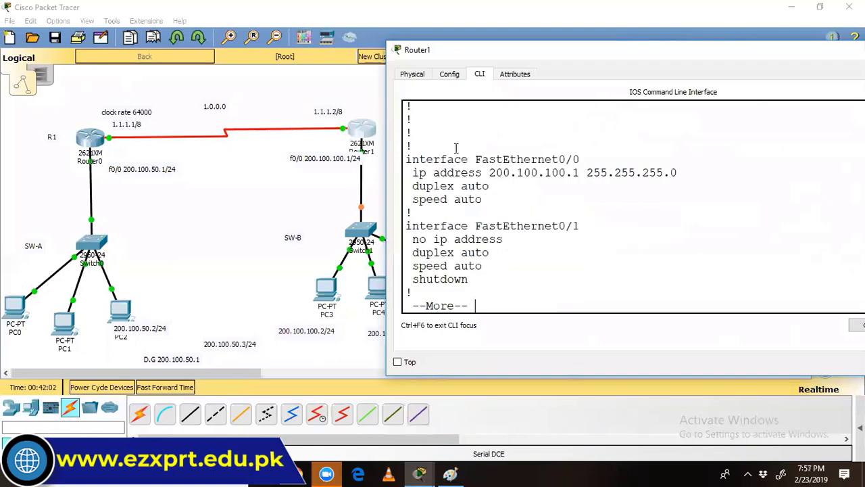
left_click_drag(406, 159, 507, 198)
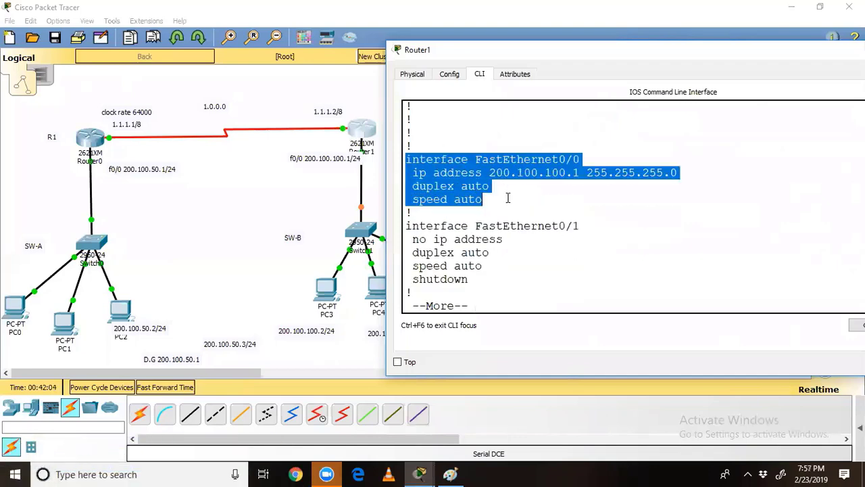
key("Return")
key("Return")
key("Return")
key("Return")
key("Return")
key("Return")
key("Return")
key("Return")
key("Return")
key("Return")
key("Return")
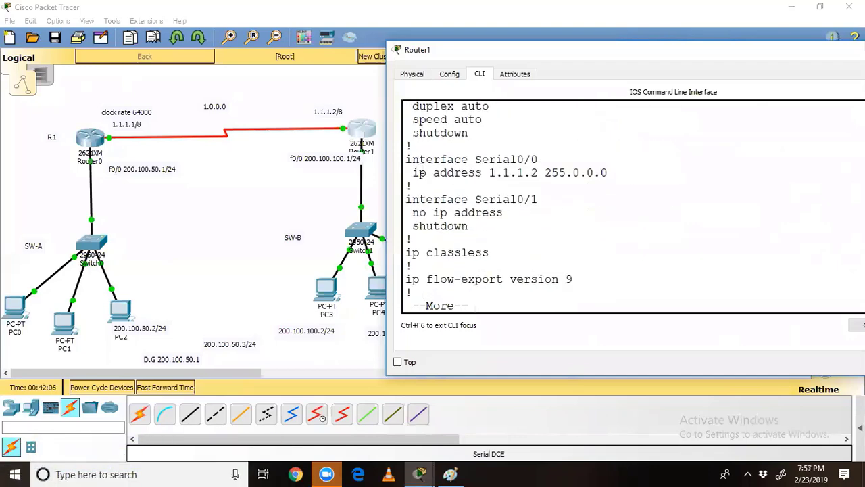
left_click_drag(406, 160, 580, 185)
key("Return")
key("Return")
key("Return")
key("Return")
key("Return")
key("Return")
key("Return")
key("Return")
key("Return")
key("Return")
key("Return")
key("Return")
key("Return")
key("Return")
key("Return")
key("Return")
key("Return")
key("Return")
key("Return")
key("Return")
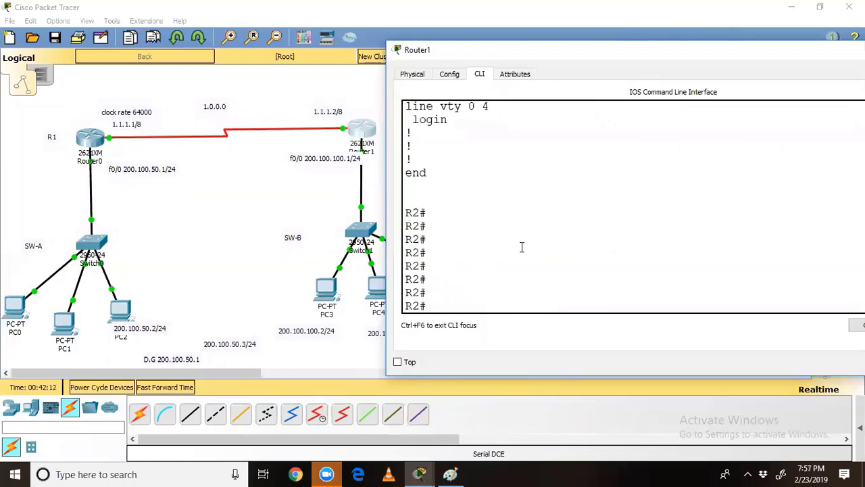
Step: Run show ip interface brief on R2 and mark the FastEthernet0/0 and Serial0/0 status rows
type("sh ip inter")
key("Tab")
type("bri")
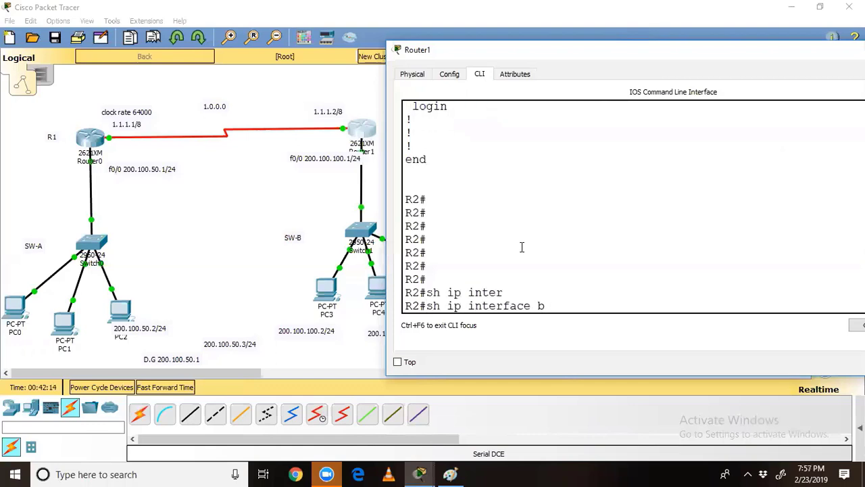
key("Tab")
key("Return")
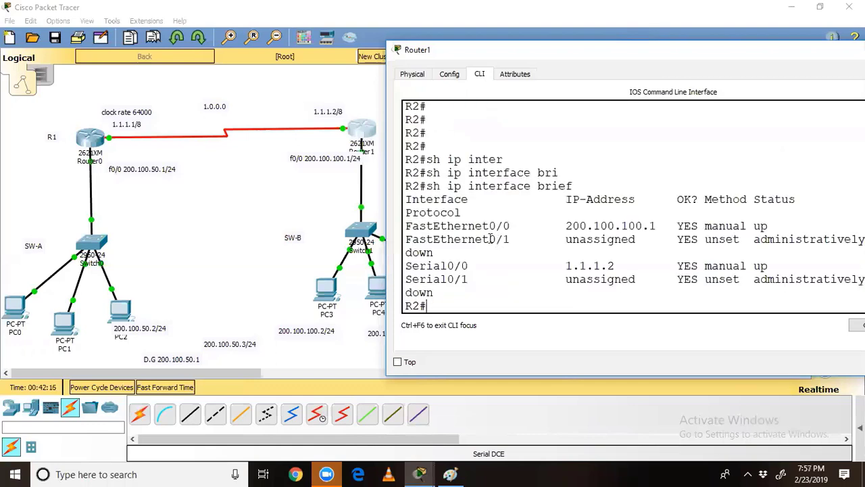
left_click_drag(661, 208, 863, 228)
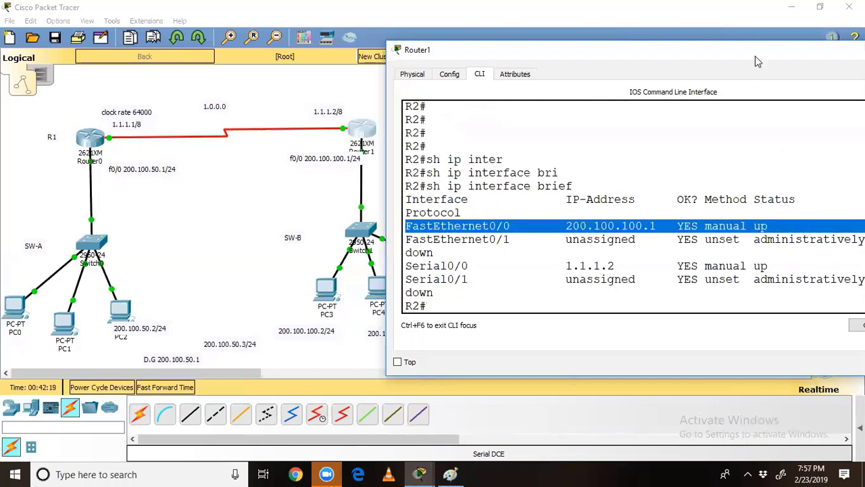
left_click_drag(757, 62, 592, 54)
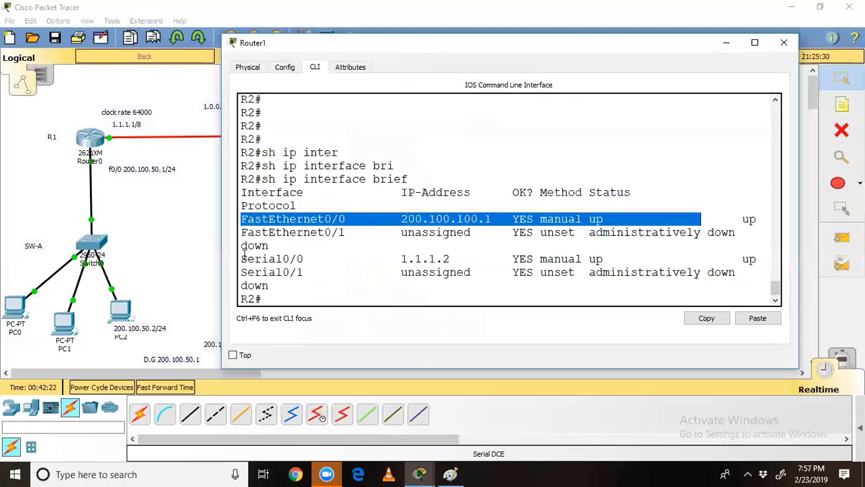
left_click_drag(242, 258, 774, 262)
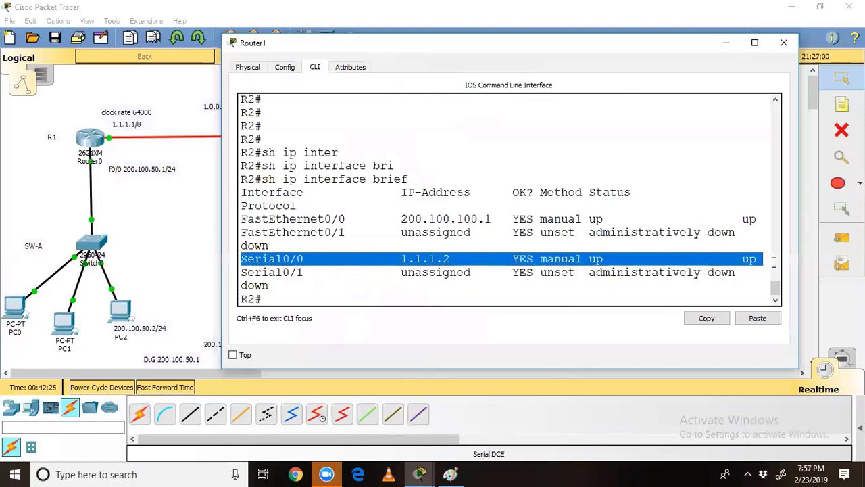
left_click(505, 294)
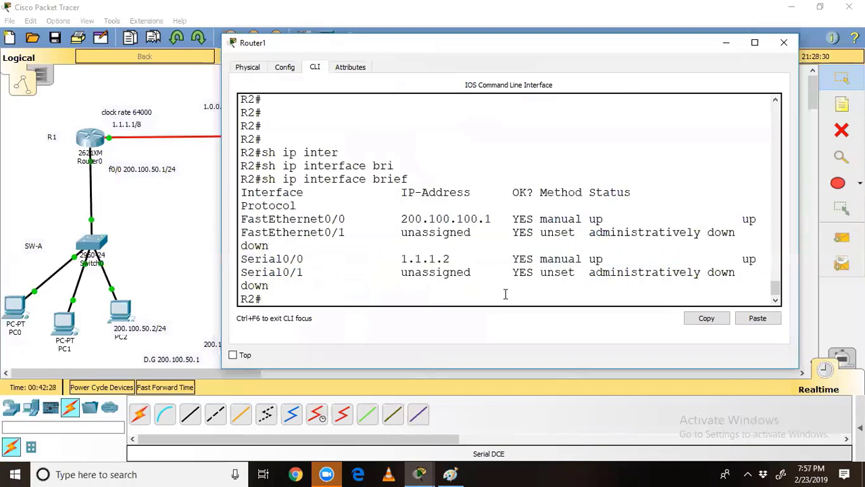
Step: Run show controllers serial 0/0 and mark the DTE V.35 and clocks detected wording
type("sh con")
key("Tab")
type("se")
key("Tab")
type("0")
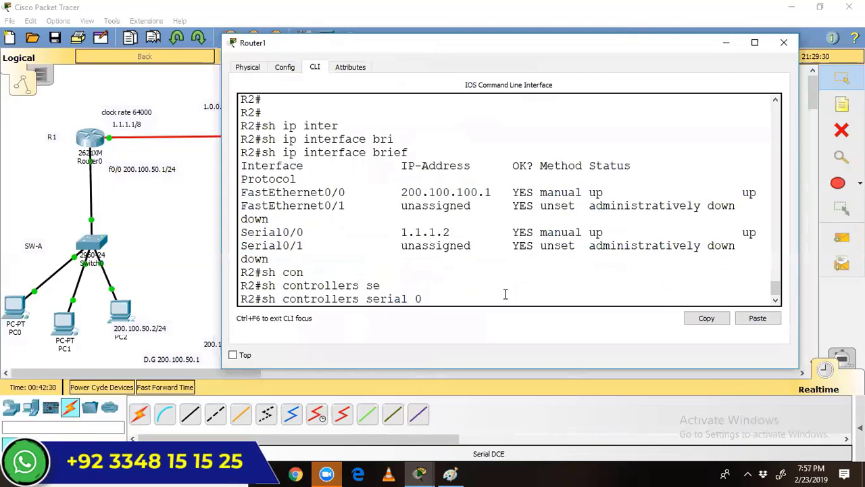
type("/0")
key("Return")
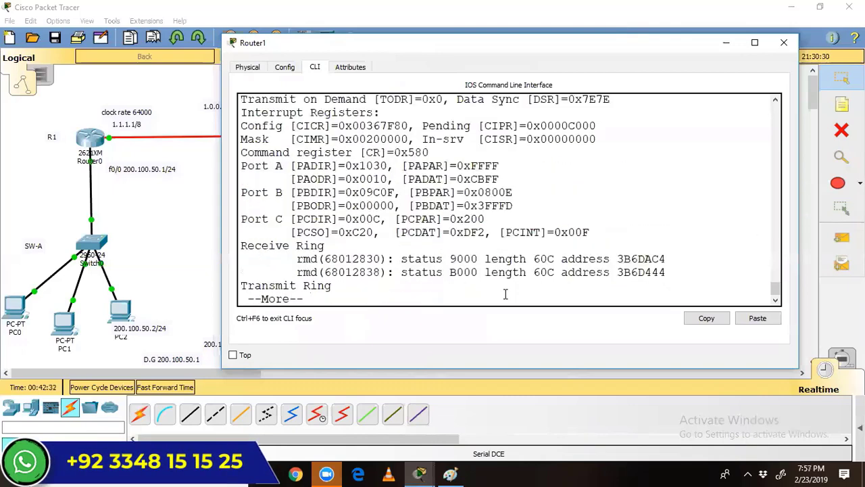
scroll(459, 172, "up", 4)
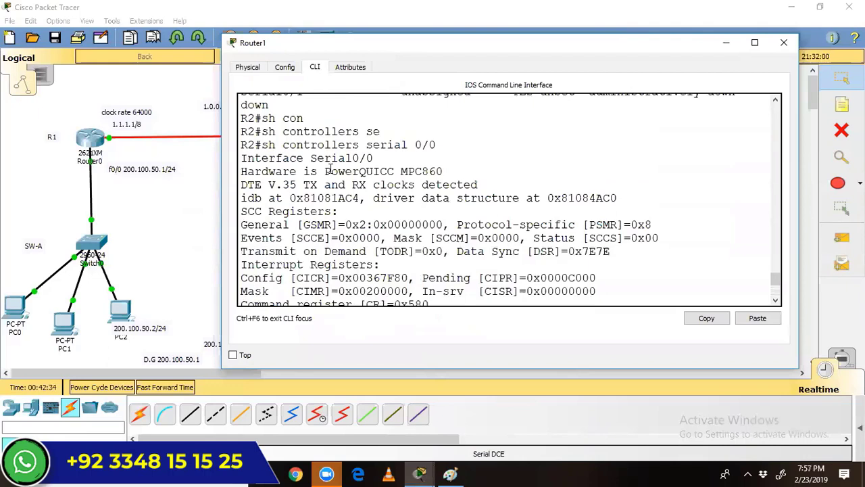
left_click_drag(242, 187, 298, 187)
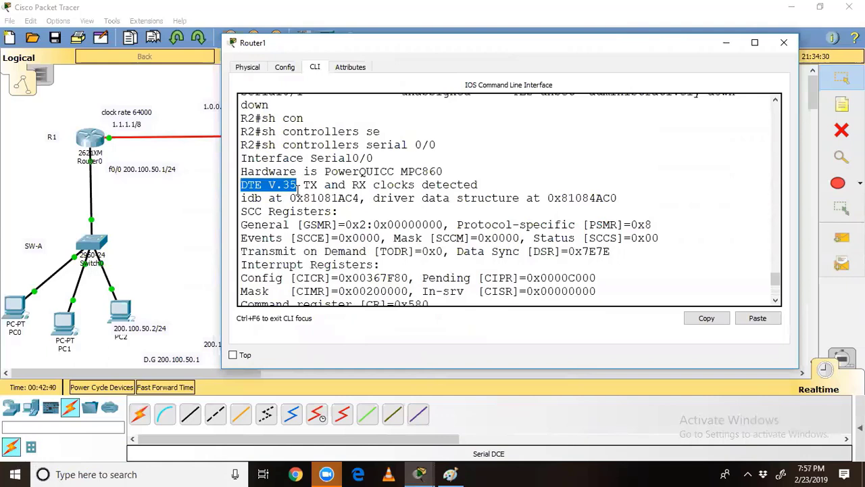
left_click_drag(428, 184, 483, 191)
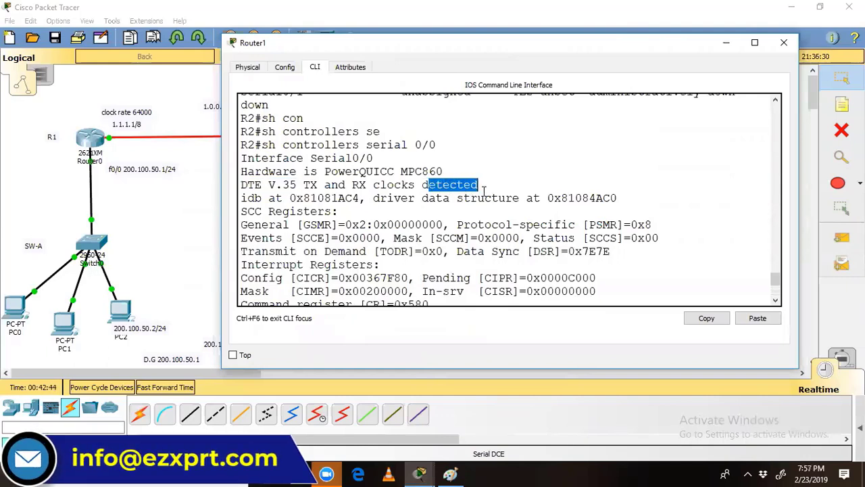
left_click(599, 150)
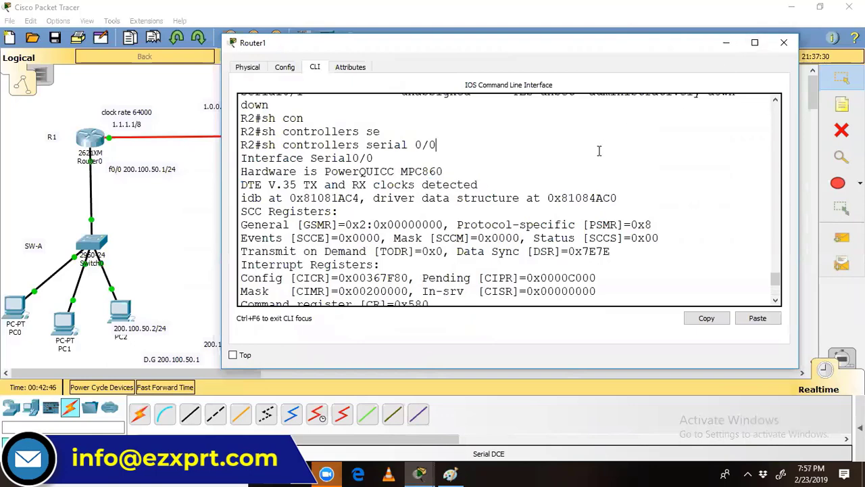
scroll(599, 151, "down", 4)
type("sh ip rou")
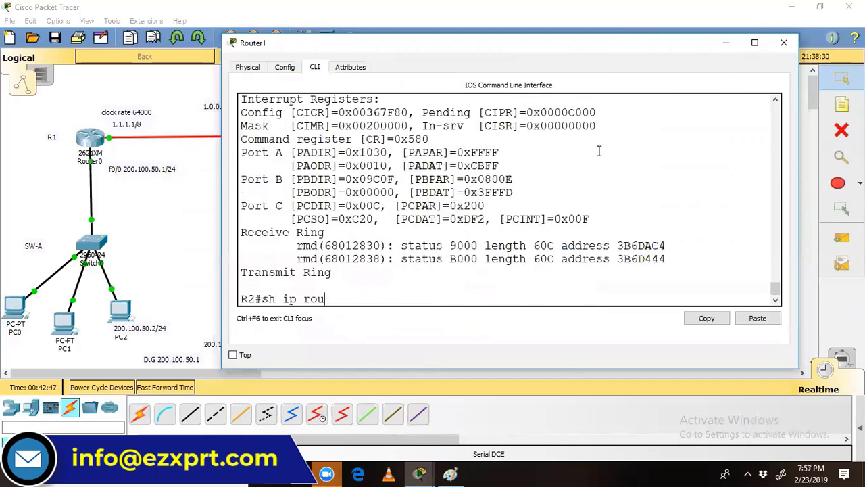
key("Tab")
key("Return")
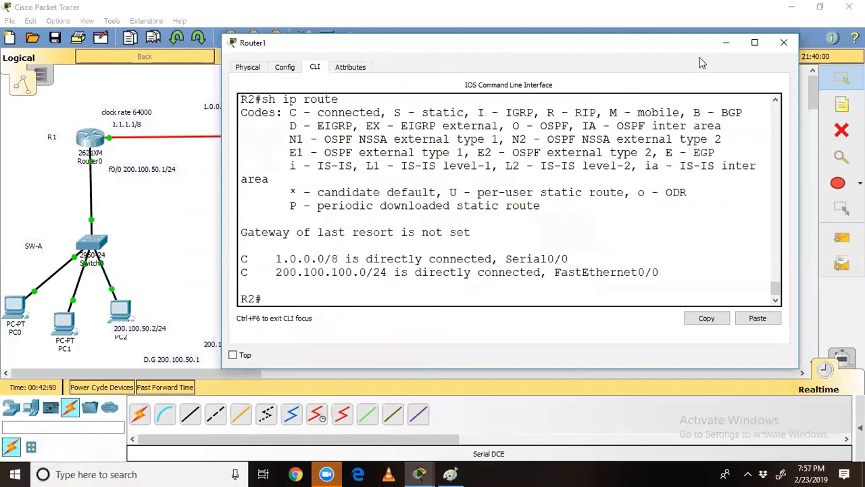
left_click_drag(514, 42, 814, 55)
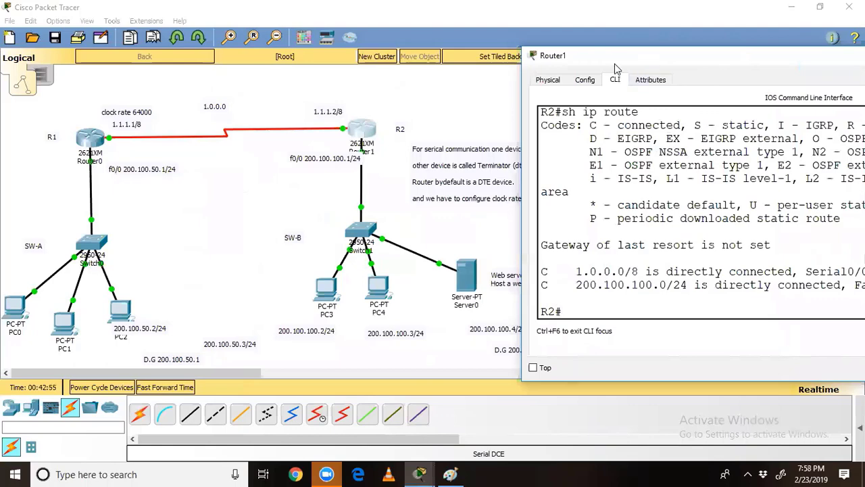
left_click_drag(615, 64, 418, 72)
left_click_drag(343, 278, 351, 278)
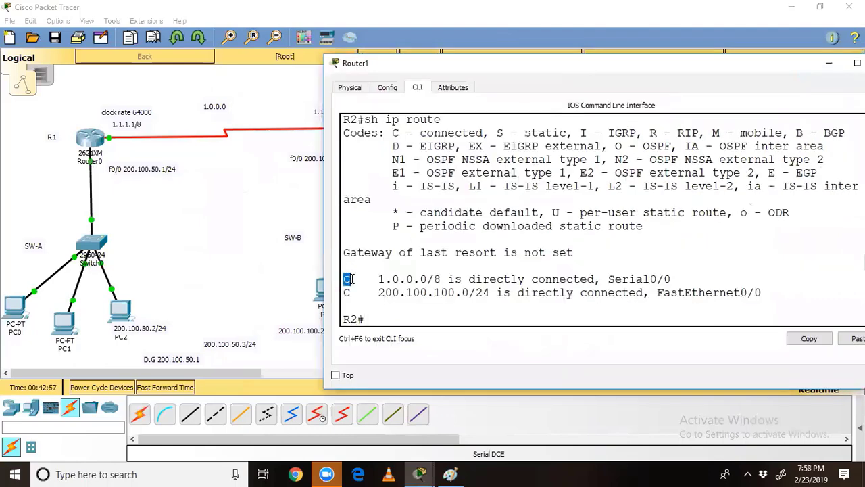
left_click_drag(392, 132, 485, 132)
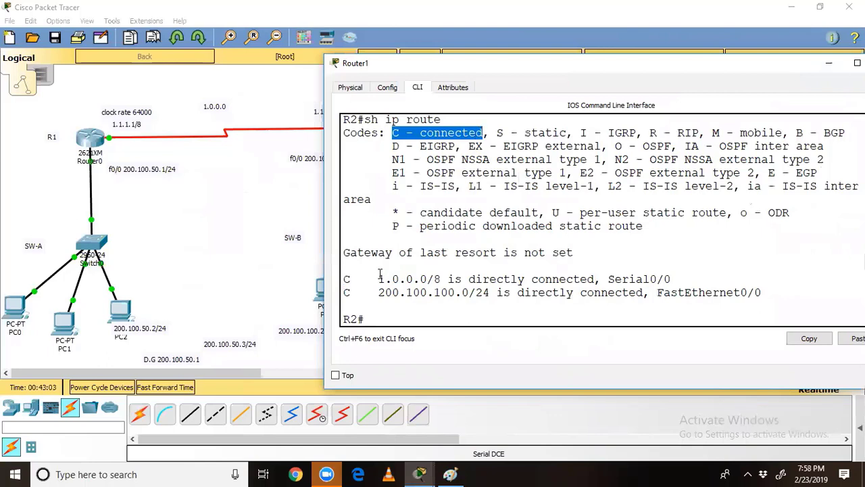
left_click_drag(380, 279, 429, 282)
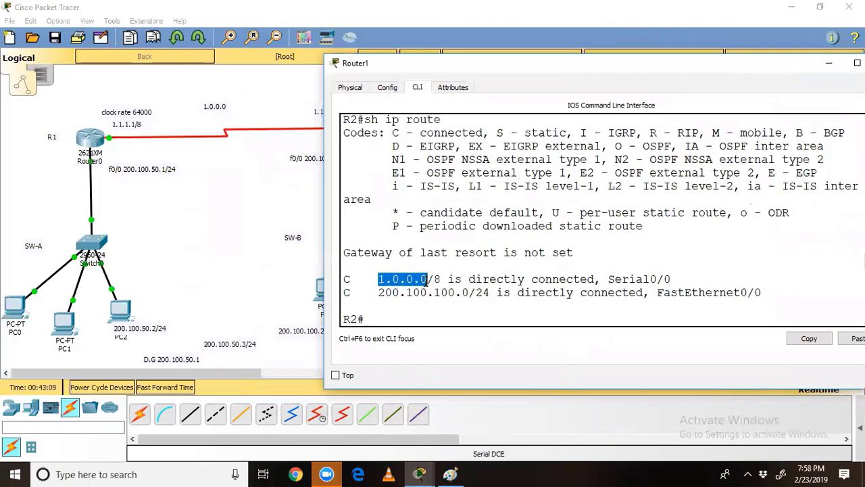
left_click_drag(428, 282, 442, 279)
double_click(442, 276)
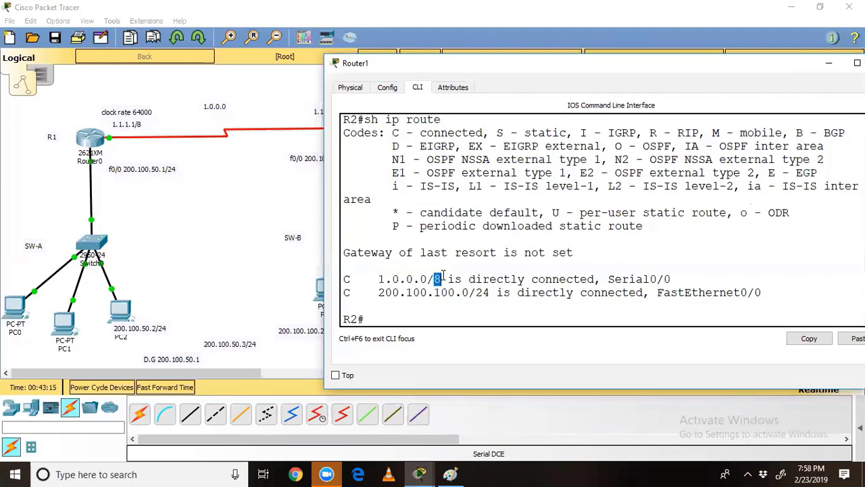
left_click_drag(448, 277, 673, 279)
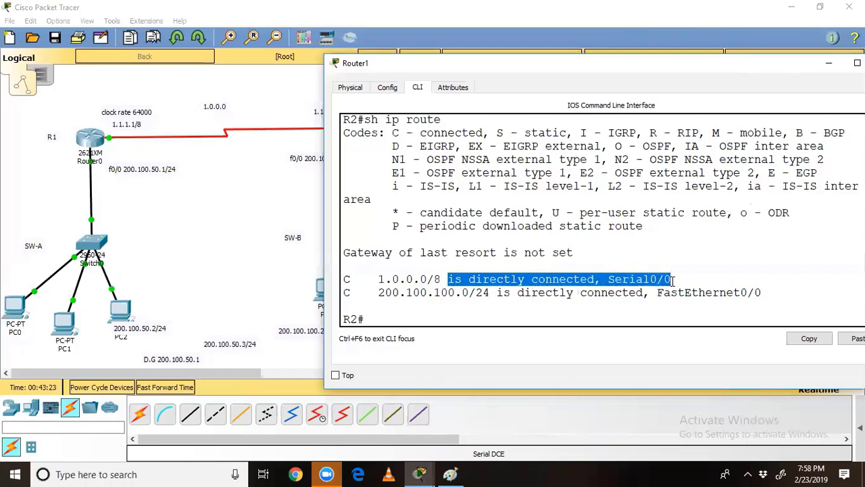
Step: Undo the old brown strokes, then draw a blue serial-link line, S0/0 label, and f0/0 arrow
left_click(450, 473)
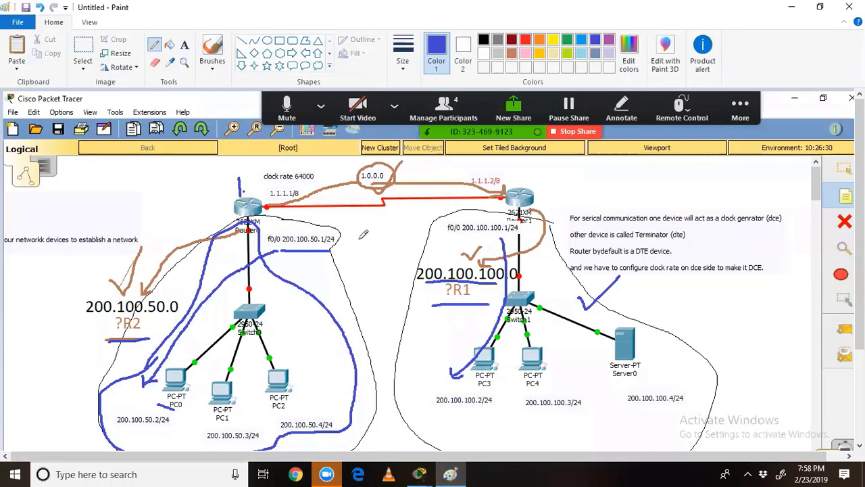
key("ctrl+z")
key("ctrl+z")
key("ctrl+z")
key("ctrl+z")
key("ctrl+z")
key("ctrl+z")
key("ctrl+z")
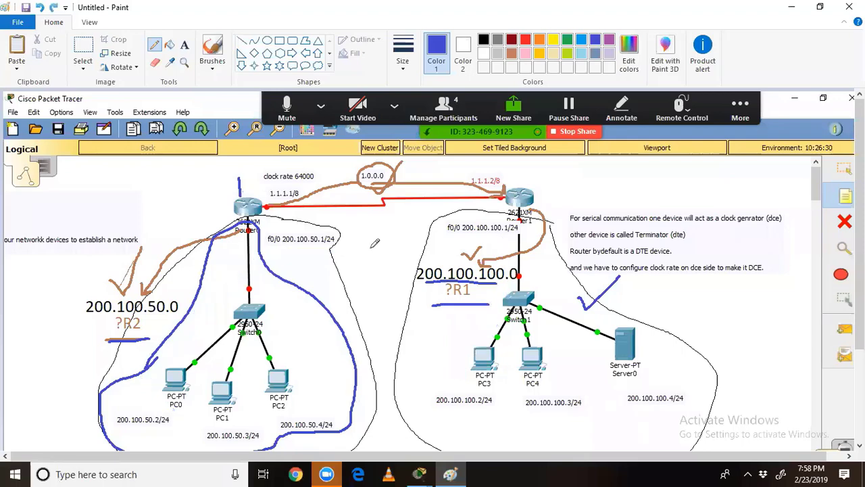
key("ctrl+z")
key("ctrl+z")
key("ctrl+z")
key("ctrl+z")
key("ctrl+z")
key("ctrl+z")
key("ctrl+z")
key("ctrl+z")
key("ctrl+z")
key("ctrl+z")
key("ctrl+z")
key("ctrl+z")
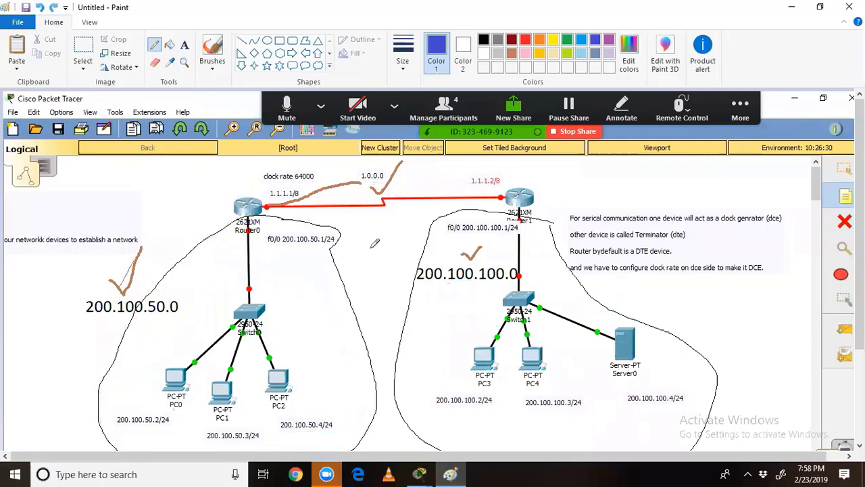
key("ctrl+z")
key("ctrl+z")
key("ctrl+z")
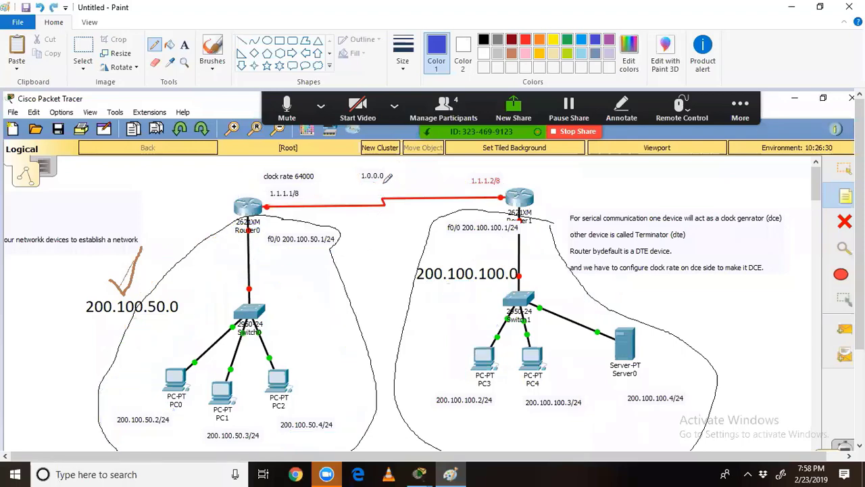
mouse_move(383, 181)
left_mouse_down()
mouse_move(476, 180)
mouse_move(504, 196)
left_mouse_up()
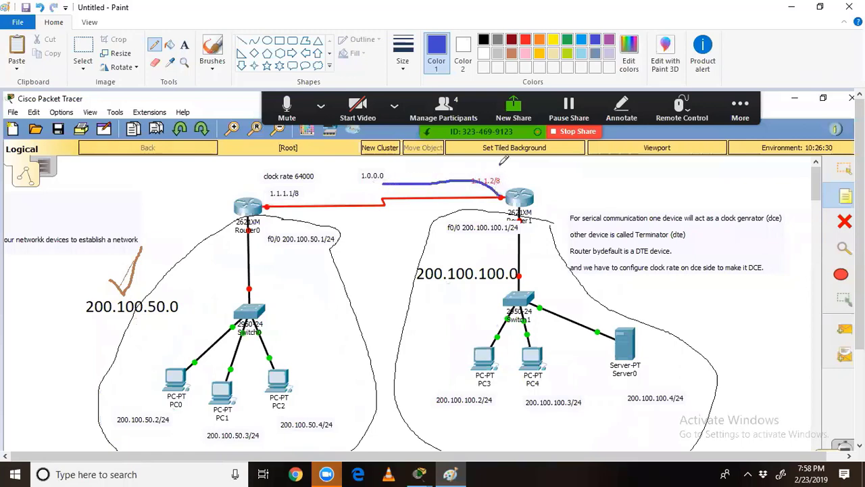
mouse_move(504, 160)
left_mouse_down()
mouse_move(499, 170)
mouse_move(510, 162)
mouse_move(514, 177)
mouse_move(527, 169)
left_mouse_up()
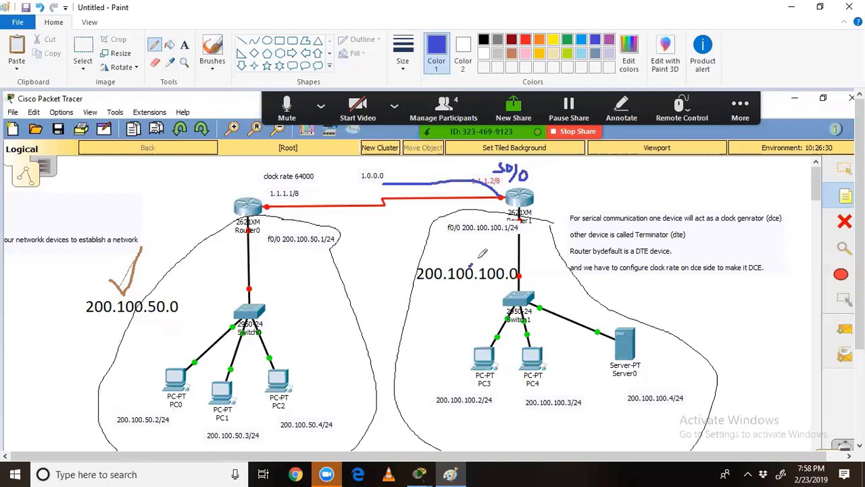
mouse_move(477, 258)
left_mouse_down()
mouse_move(490, 234)
mouse_move(492, 243)
left_mouse_up()
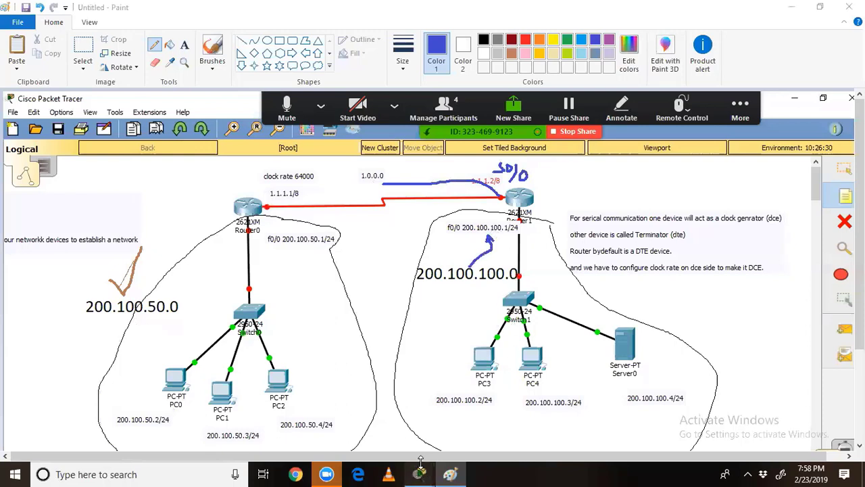
Step: Highlight the 200.100.100.0/24 FastEthernet0/0 route in Router1's routing table
mouse_move(420, 473)
left_click(524, 408)
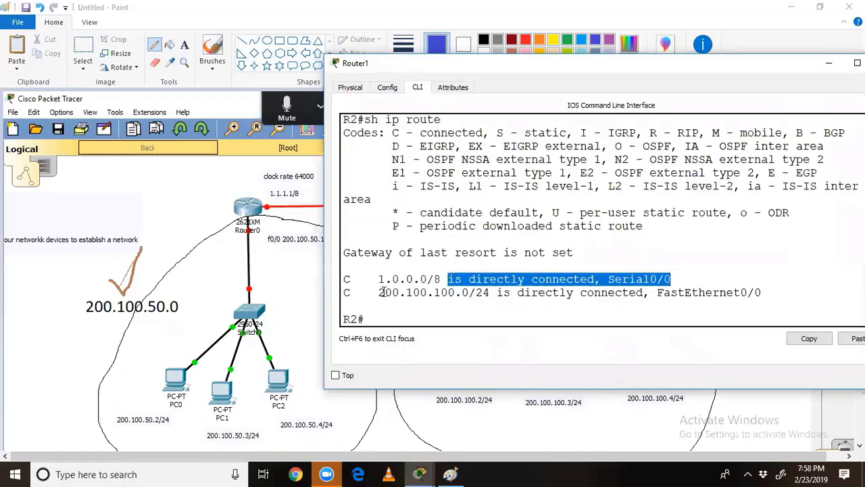
left_click_drag(382, 292, 561, 299)
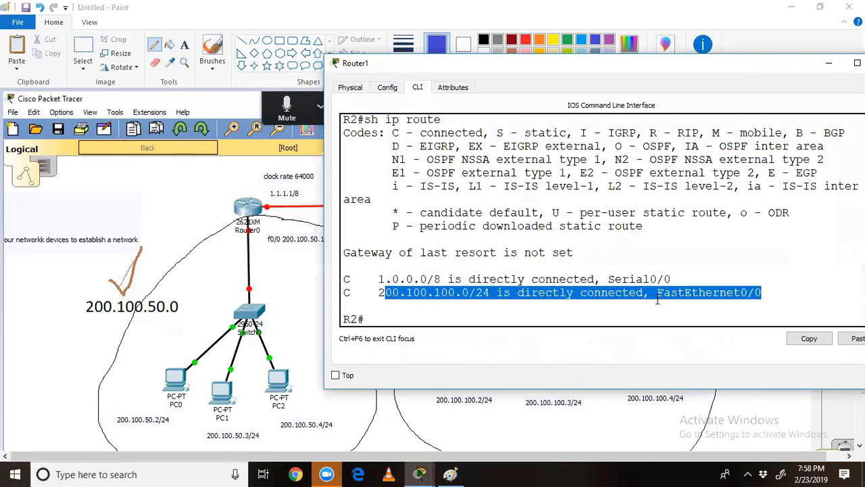
Step: Draw blue arcs from Router1 toward Router0, circle Router0, and underline 200.100.50.0
left_click(448, 474)
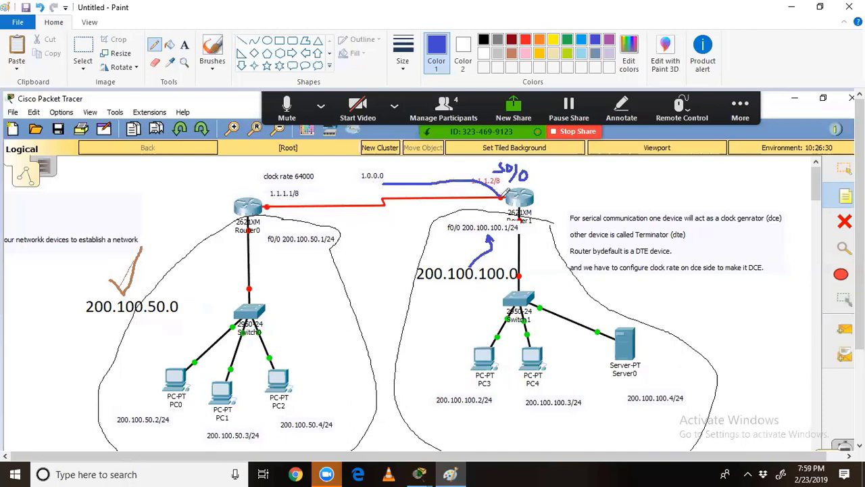
mouse_move(499, 191)
left_mouse_down()
mouse_move(476, 174)
mouse_move(351, 186)
left_mouse_up()
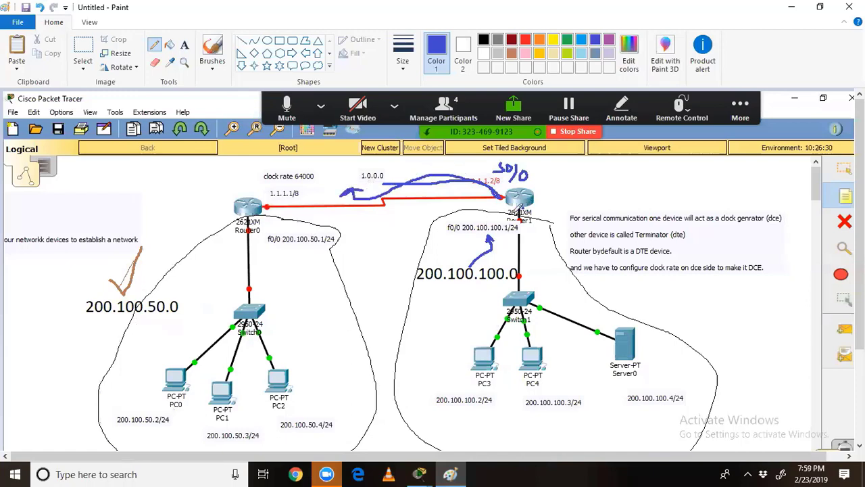
mouse_move(519, 208)
left_mouse_down()
mouse_move(489, 245)
mouse_move(494, 265)
mouse_move(489, 253)
mouse_move(484, 263)
left_mouse_up()
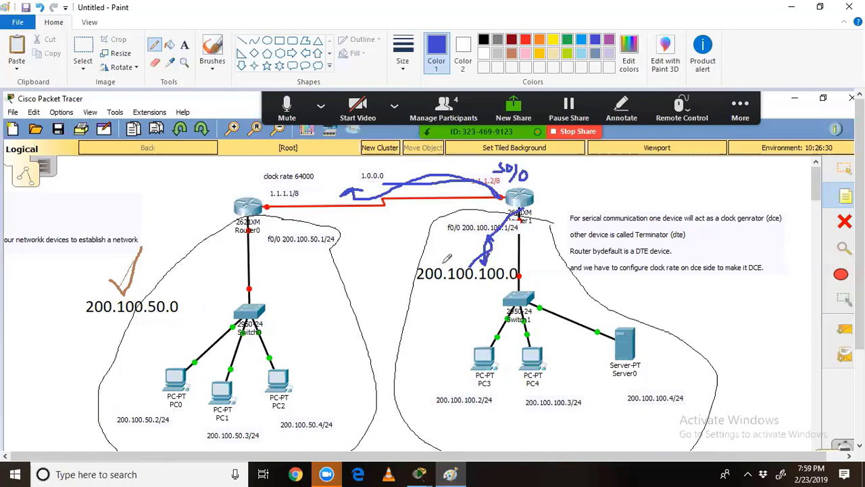
mouse_move(526, 200)
left_mouse_down()
mouse_move(436, 168)
mouse_move(295, 151)
mouse_move(196, 177)
mouse_move(133, 237)
mouse_move(116, 287)
mouse_move(128, 290)
mouse_move(110, 295)
mouse_move(106, 279)
left_mouse_up()
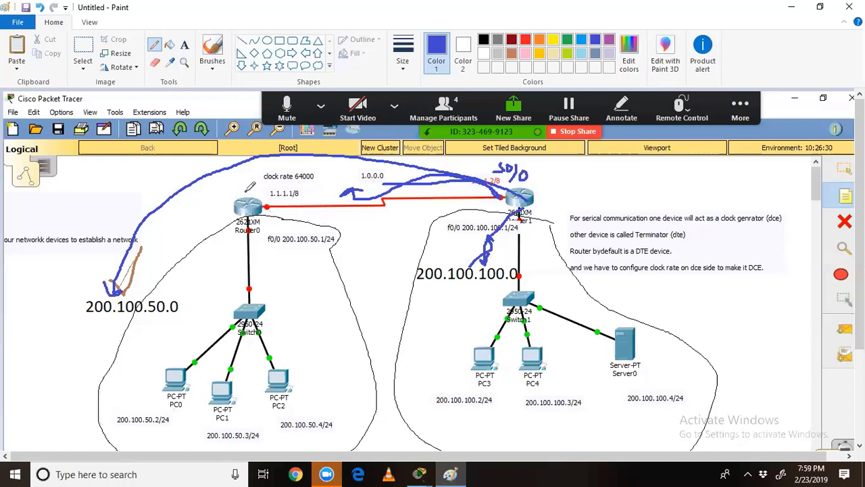
mouse_move(247, 191)
left_mouse_down()
mouse_move(224, 216)
mouse_move(271, 240)
mouse_move(270, 197)
mouse_move(235, 177)
mouse_move(249, 163)
left_mouse_up()
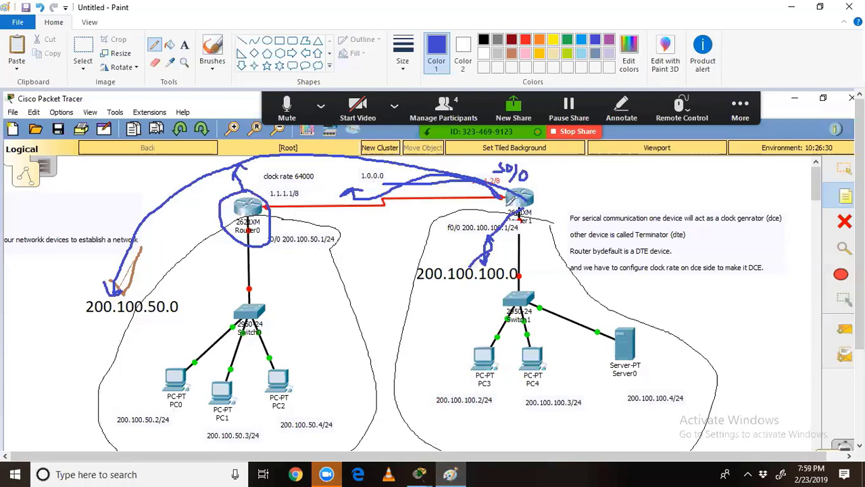
left_click_drag(79, 322, 153, 326)
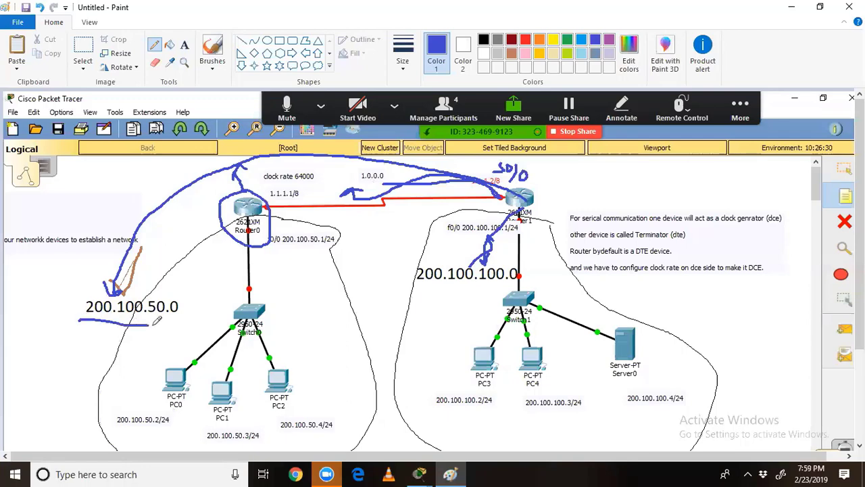
left_click(430, 473)
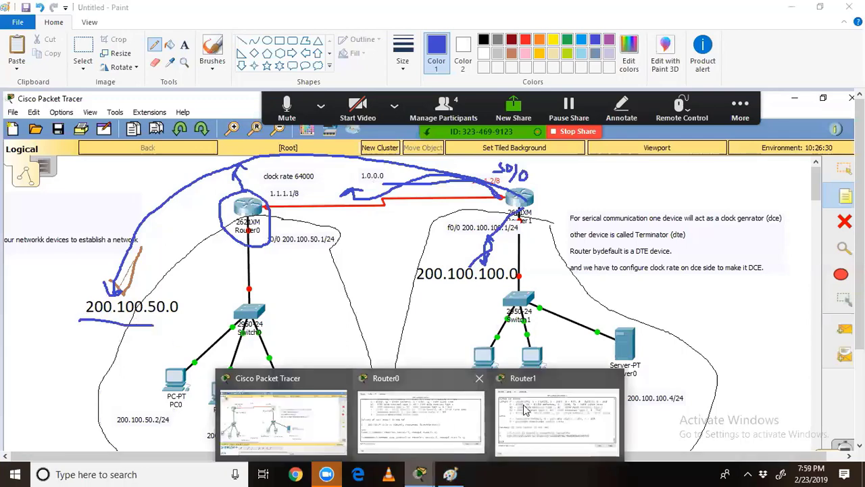
left_click(540, 408)
Step: Run sh ip route on R1 and highlight the connected 1.0.0.0/8 and 200.100.50.0/24 routes
left_click(440, 320)
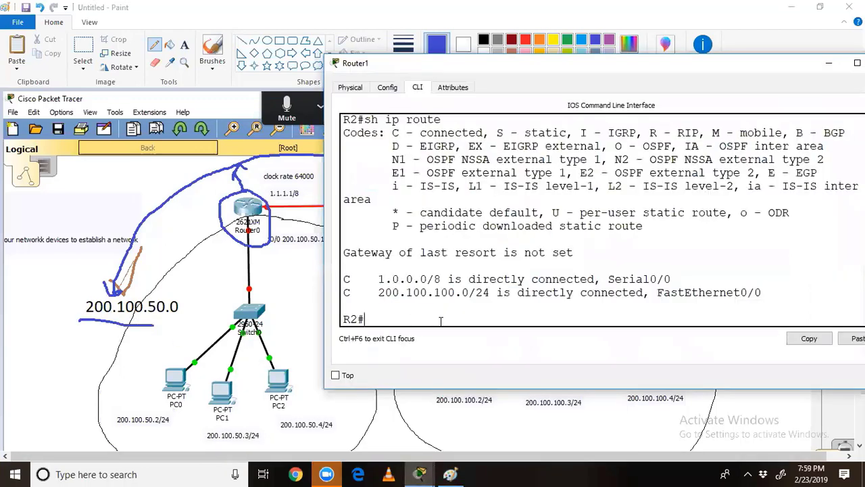
left_click(419, 473)
left_click(403, 411)
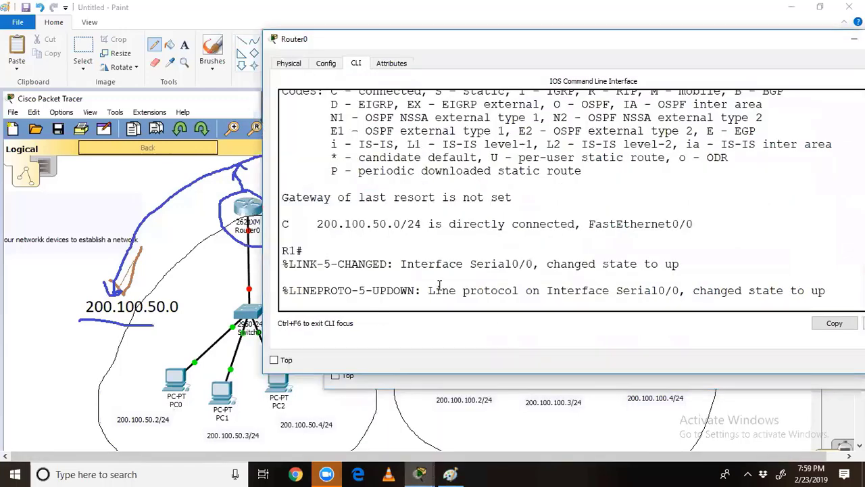
key("Return")
key("Return")
key("Return")
type("sh")
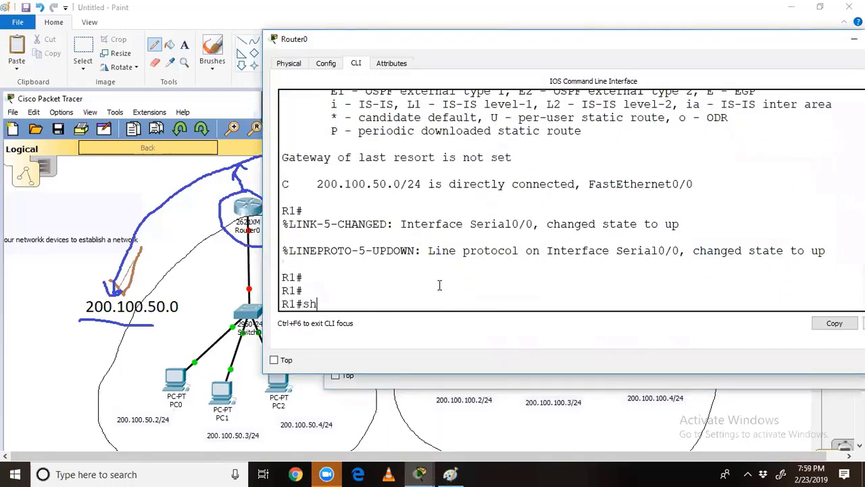
type(" ip rou")
key("Tab")
key("Return")
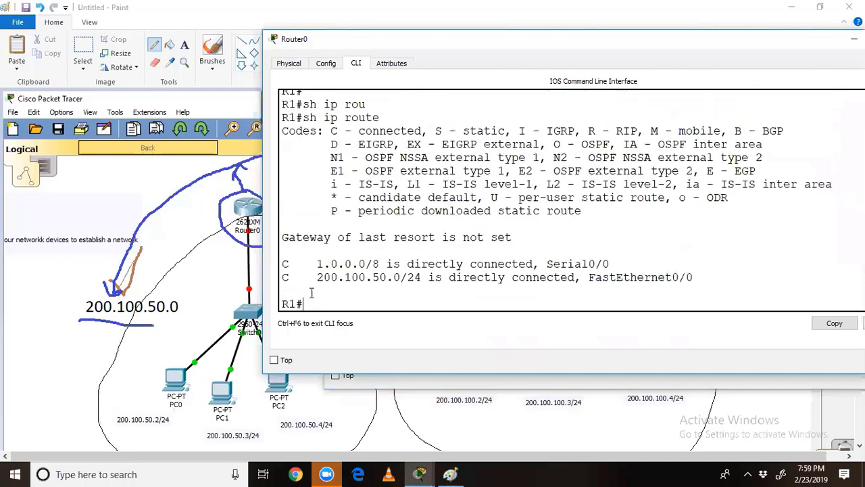
left_click_drag(282, 262, 699, 277)
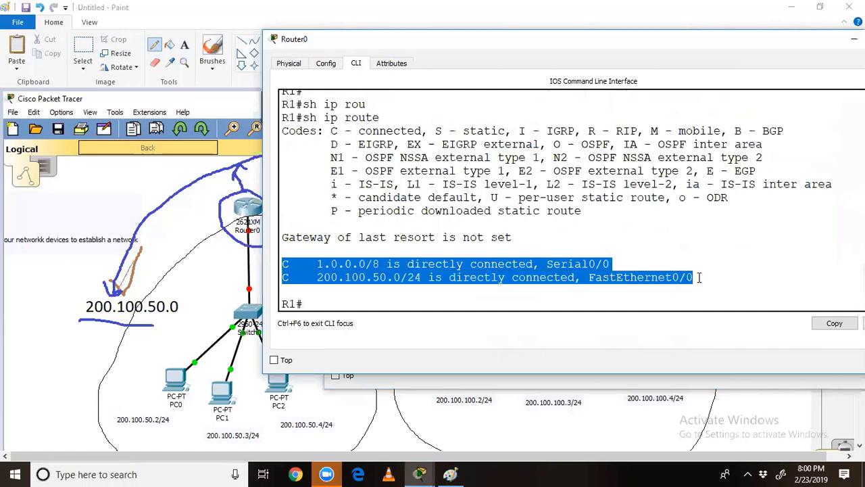
left_click(673, 305)
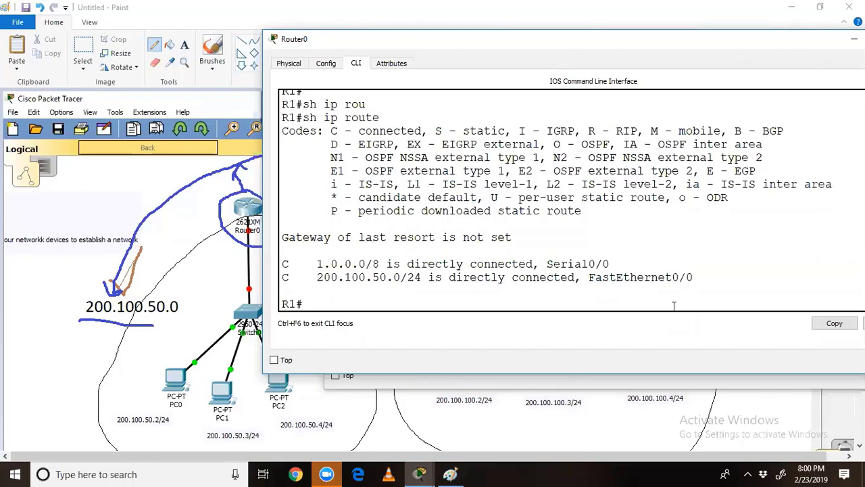
Step: In global configuration mode, set R1's enable password
type("config t")
key("Return")
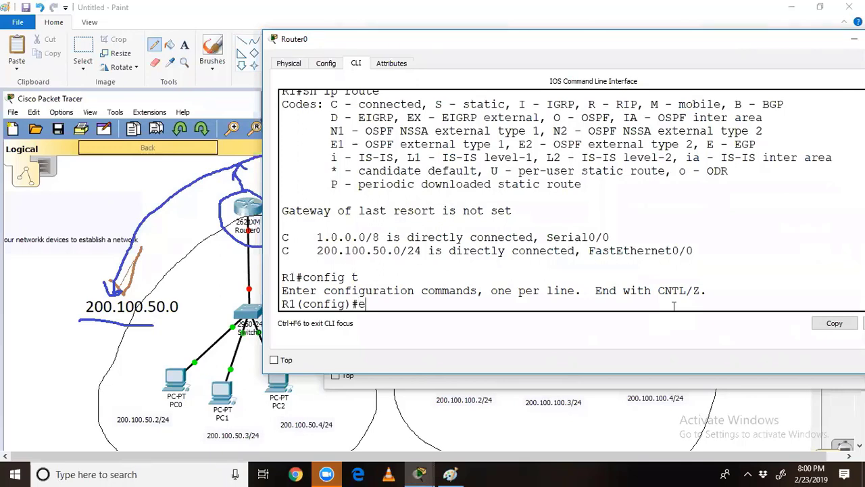
type("ena")
key("Tab")
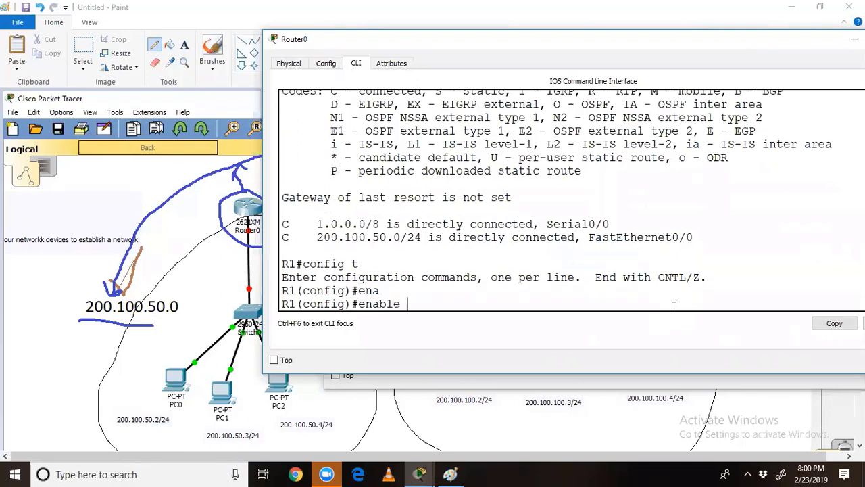
type("pass")
key("Tab")
type("cisco")
key("Return")
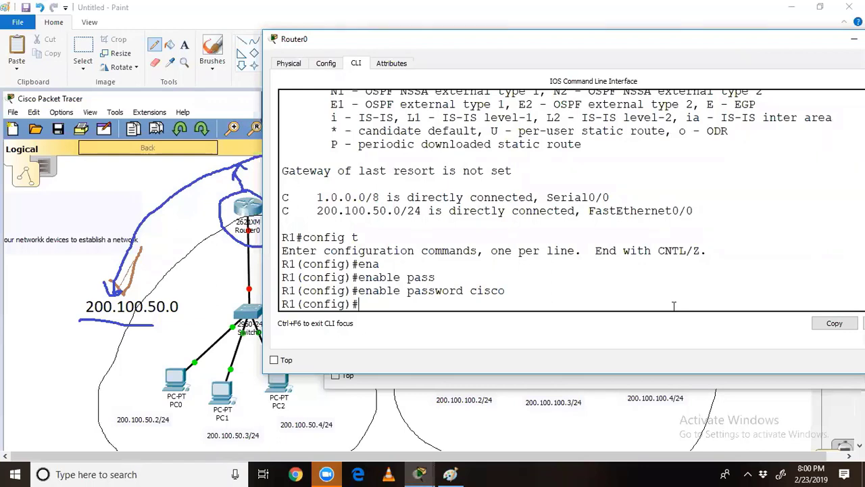
Step: Exit config mode and the session, then start a new session and enter en
type("exit")
key("Return")
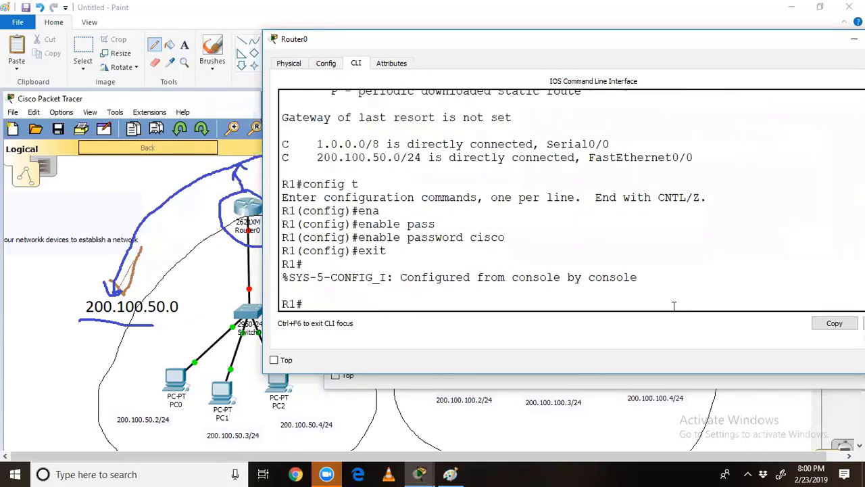
type("exit")
key("Return")
key("Return")
type("en")
key("Return")
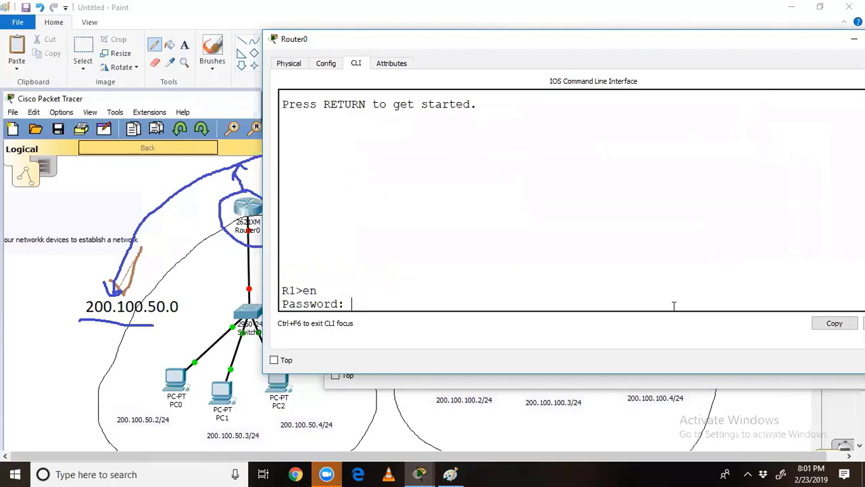
Step: Enter the password, run sh run, and highlight the plain-text password and 'no service password-encryption'
key("Return")
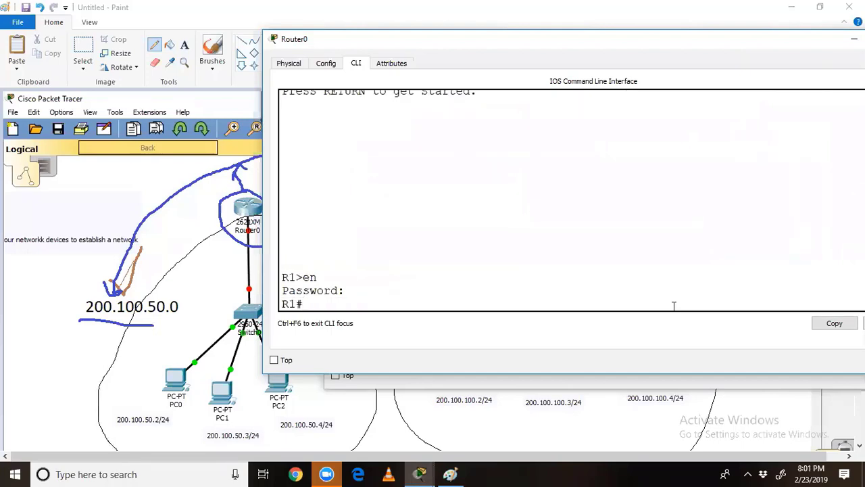
type("sh run")
key("Tab")
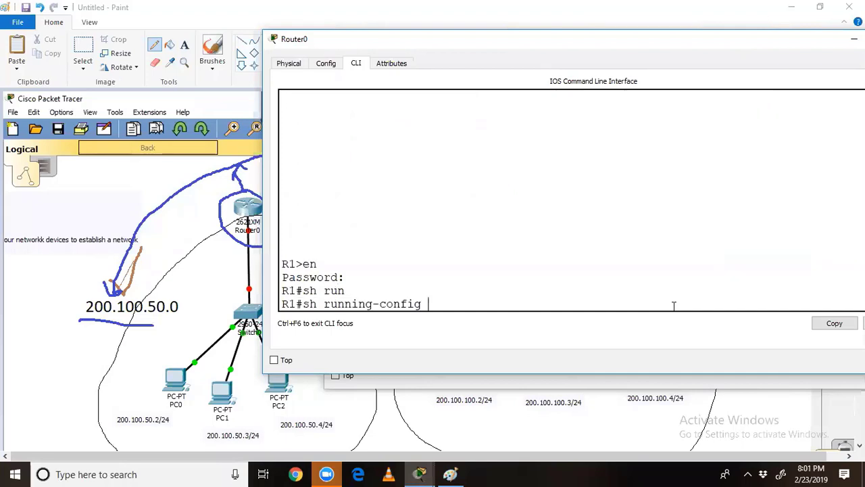
key("Return")
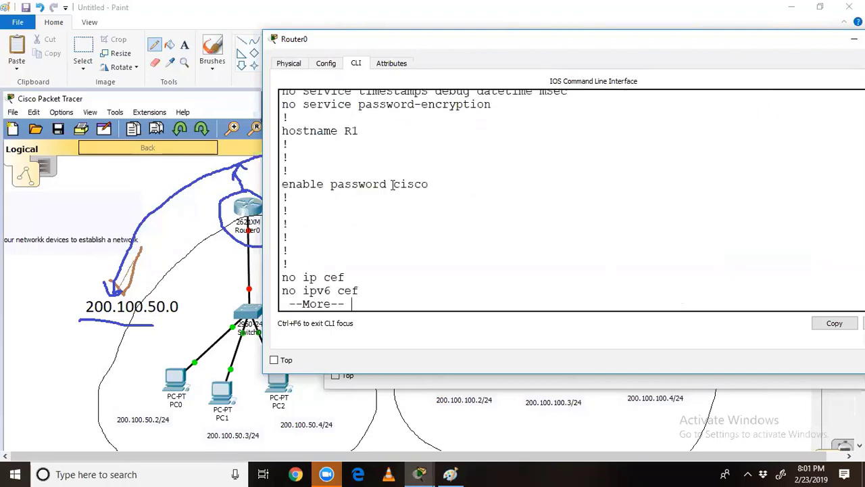
mouse_move(394, 183)
left_mouse_down()
mouse_move(435, 184)
mouse_move(383, 182)
mouse_move(451, 184)
mouse_move(374, 182)
mouse_move(419, 183)
mouse_move(392, 184)
left_mouse_up()
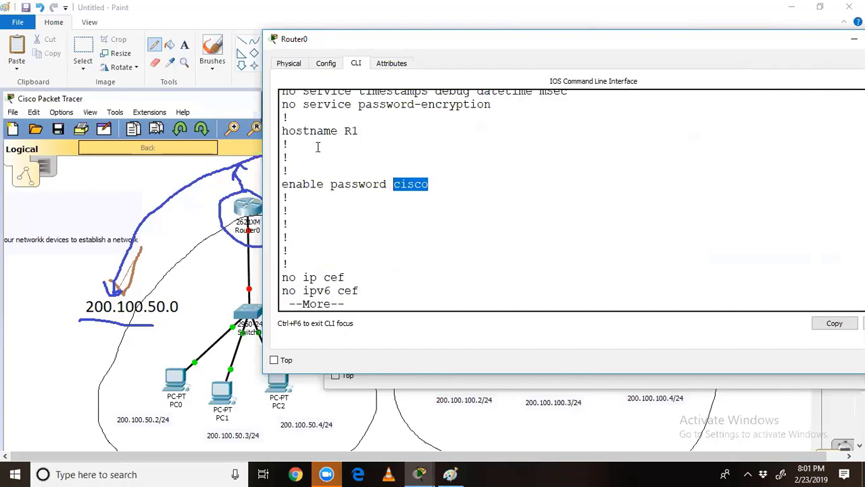
left_click_drag(302, 103, 491, 106)
left_click(484, 132)
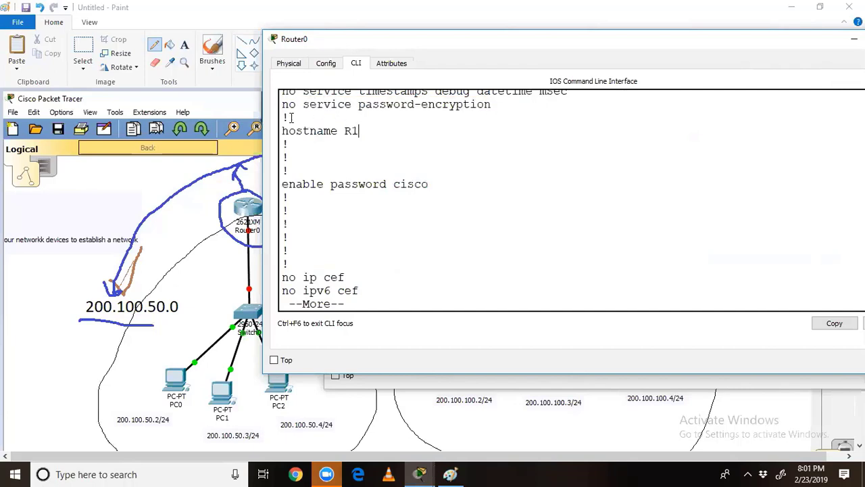
left_click_drag(303, 104, 284, 100)
Step: Enable service password-encryption in global configuration mode and return to privileged mode
left_click(438, 271)
key("ctrl+c")
type("config t")
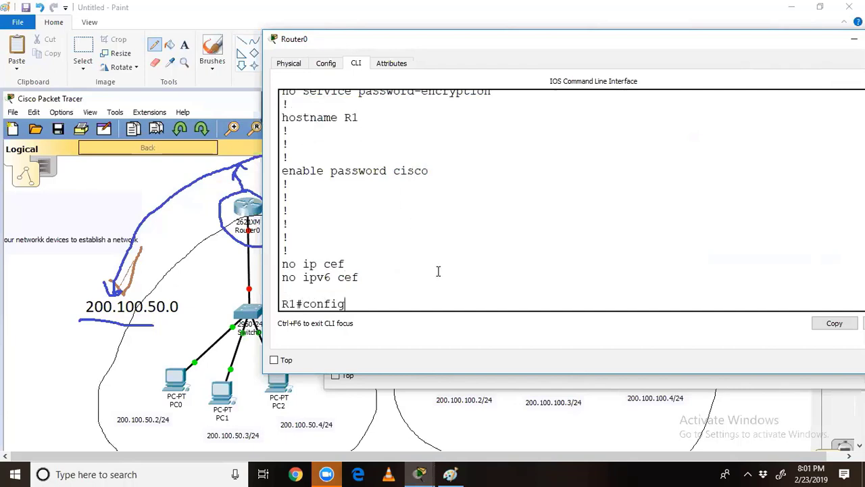
key("Return")
type("serv")
key("Tab")
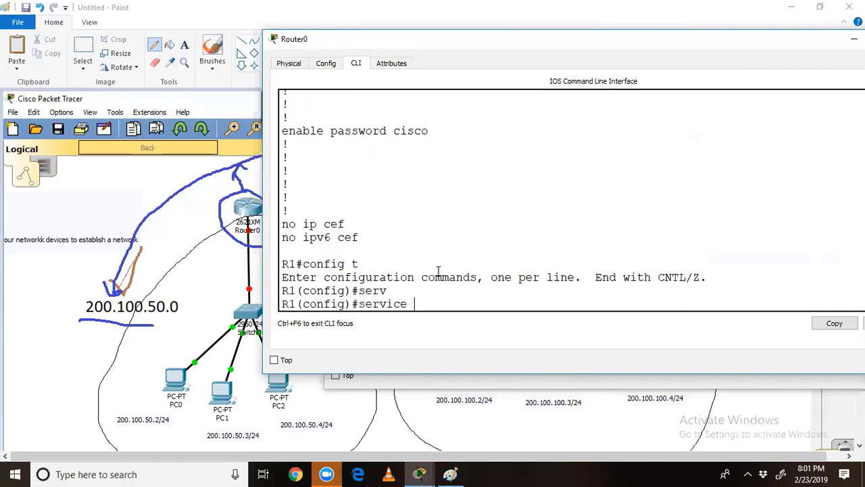
type("pass")
key("Tab")
key("Return")
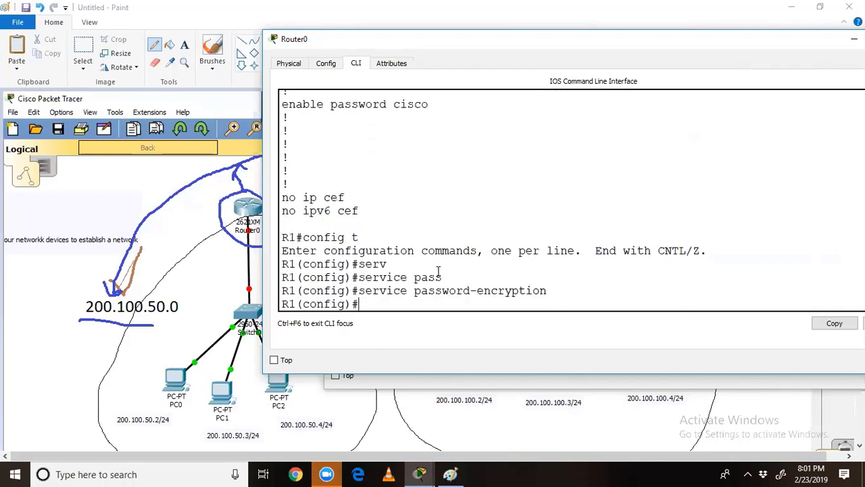
key("ctrl+z")
key("Return")
key("Return")
key("Return")
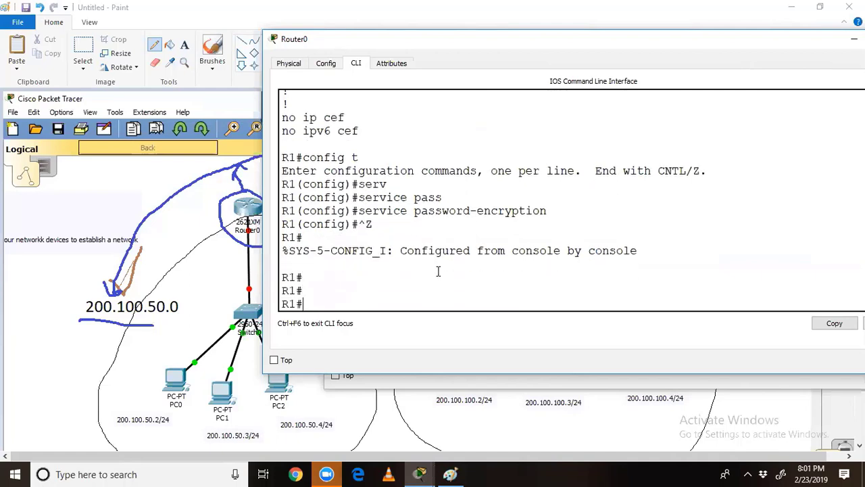
Step: Run sh run, highlight the encryption line, and copy the type 7 encrypted enable password
type("sh run")
key("Return")
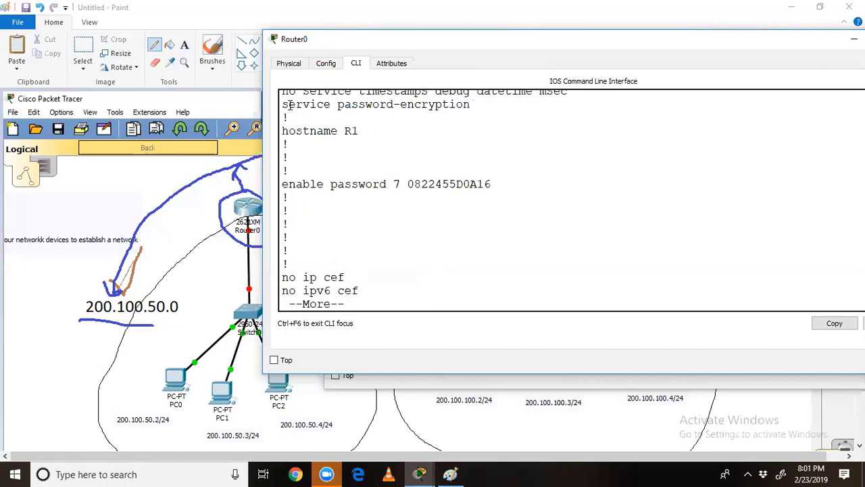
left_click_drag(289, 104, 478, 103)
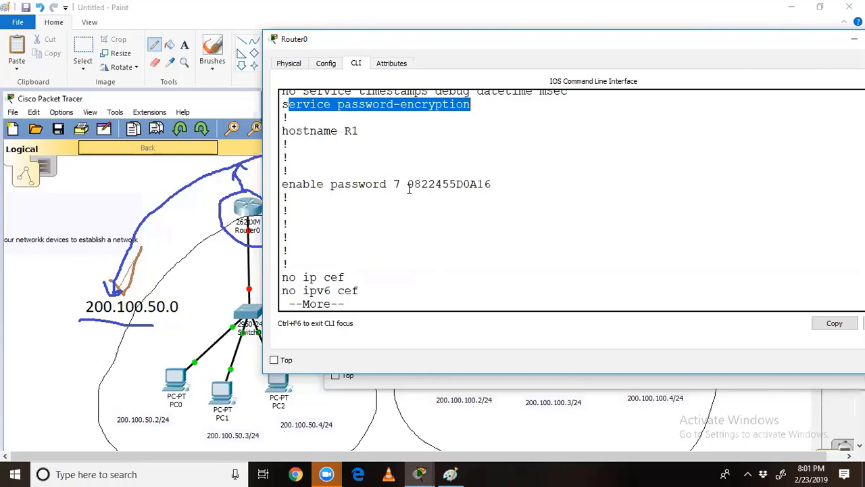
left_click_drag(409, 186, 497, 184)
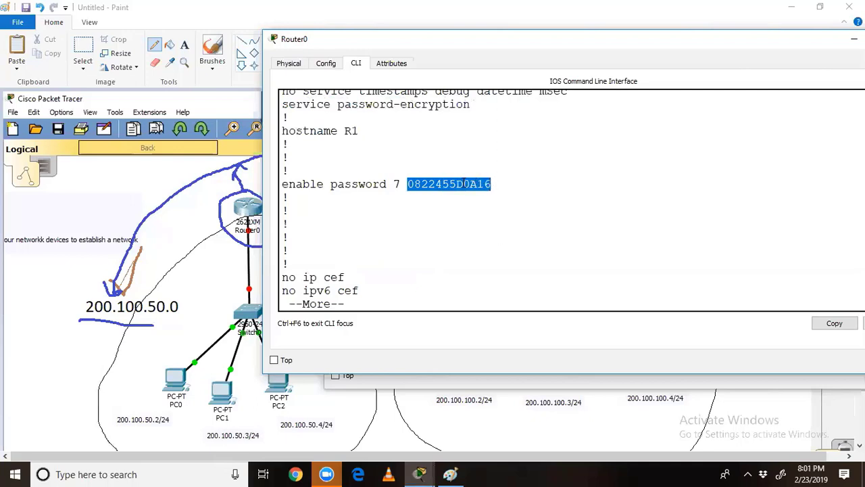
right_click(459, 183)
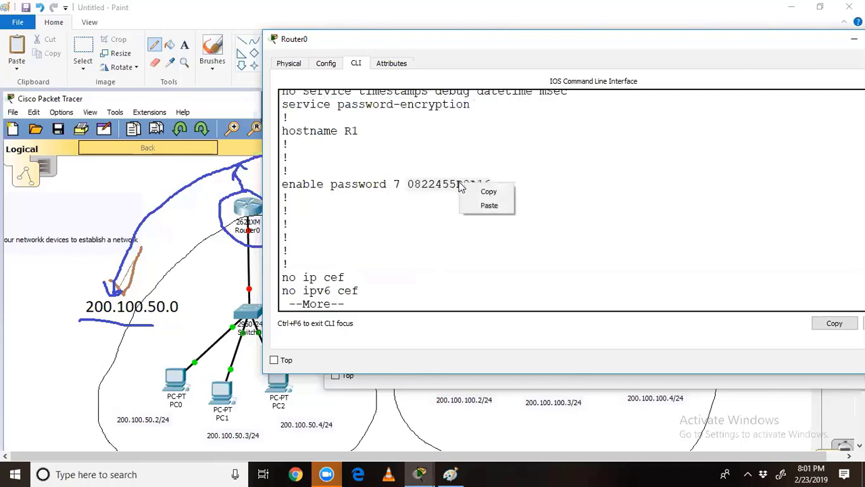
left_click(475, 190)
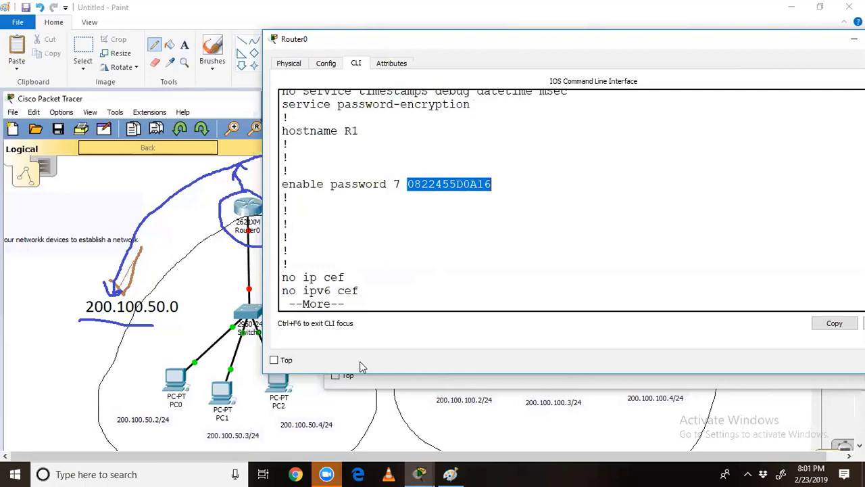
Step: Open This PC via search, go into LENOVO (F:) > comsats-17-10-17, and select password-crack
left_click(138, 472)
type("pc")
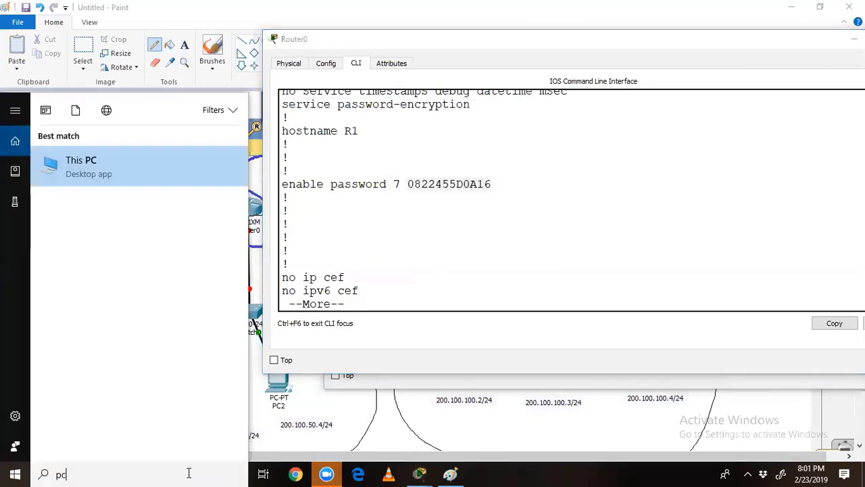
key("Return")
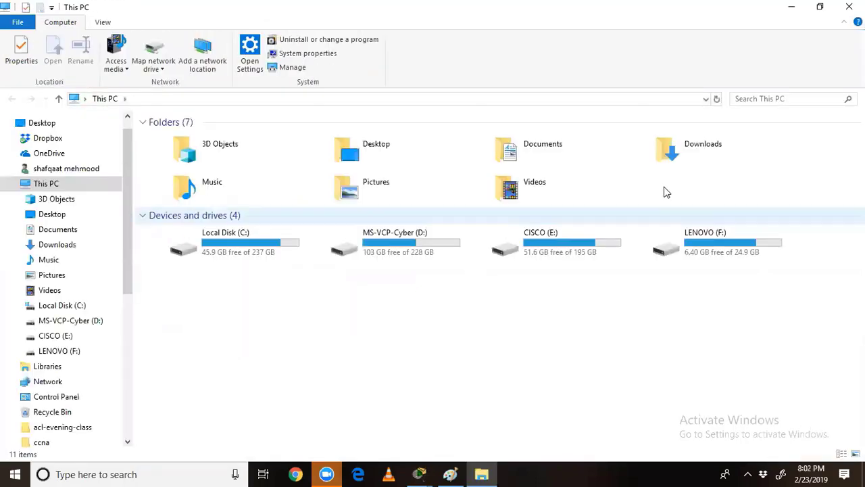
left_click(710, 245)
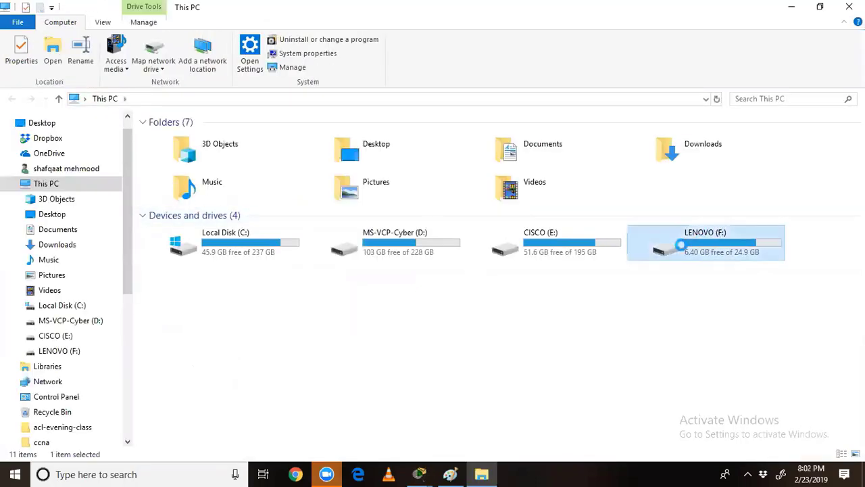
key("Return")
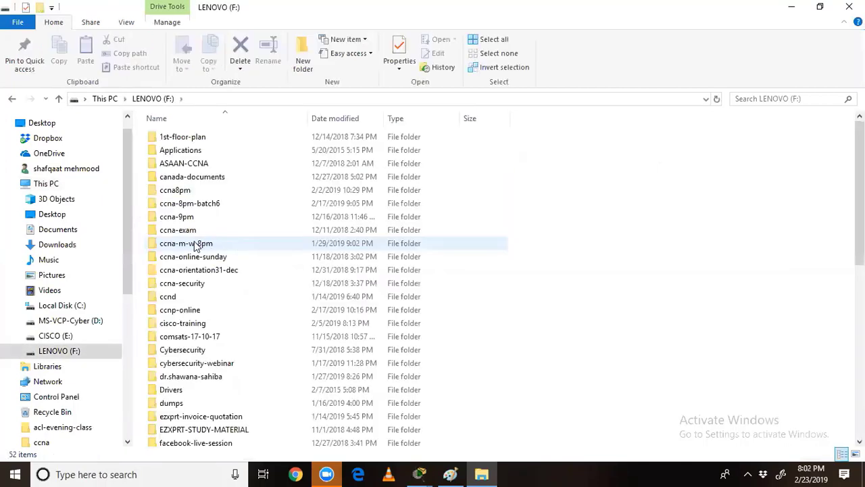
left_click(170, 335)
key("Return")
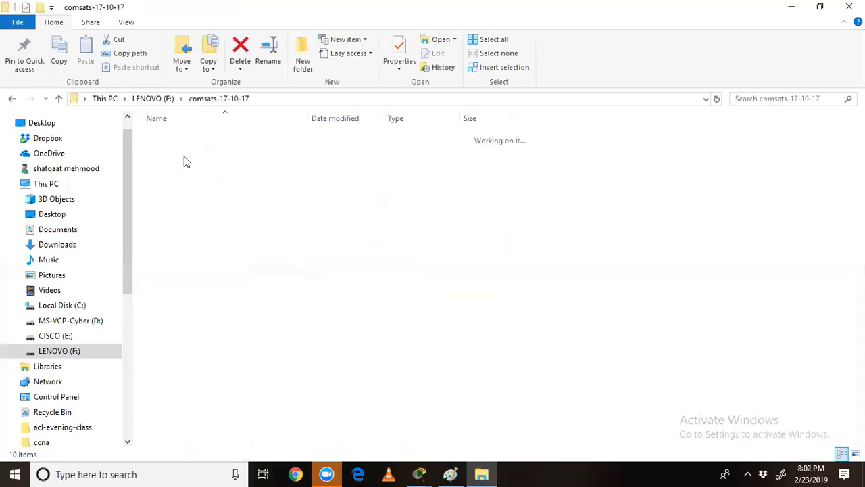
left_click(183, 139)
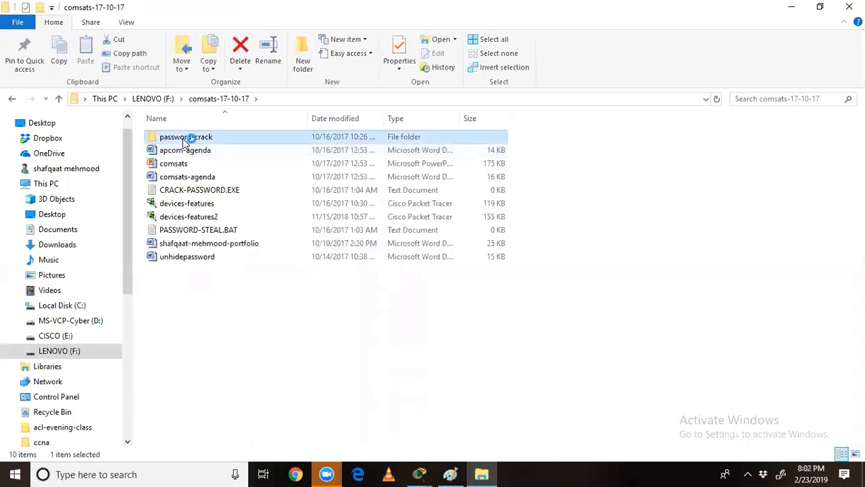
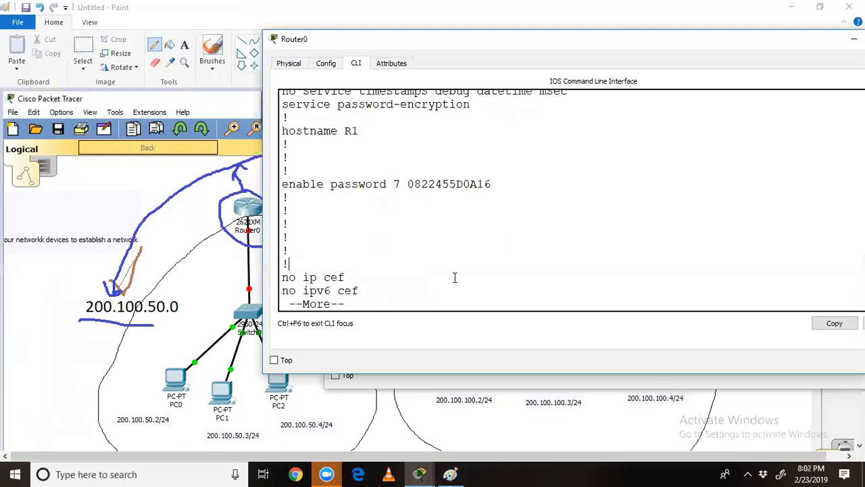
Step: In R1's global configuration mode, run no enable password and no service password-encryption
type("qconfig t")
key("Return")
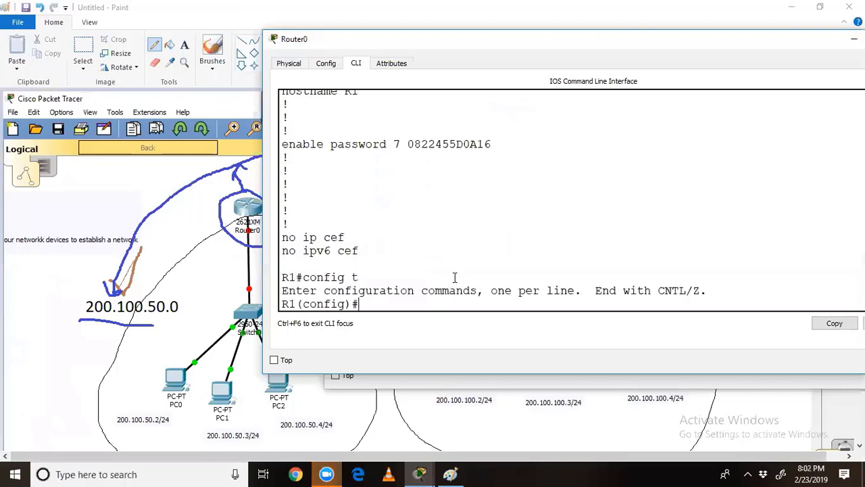
type("no ena")
key("Tab")
type("pas")
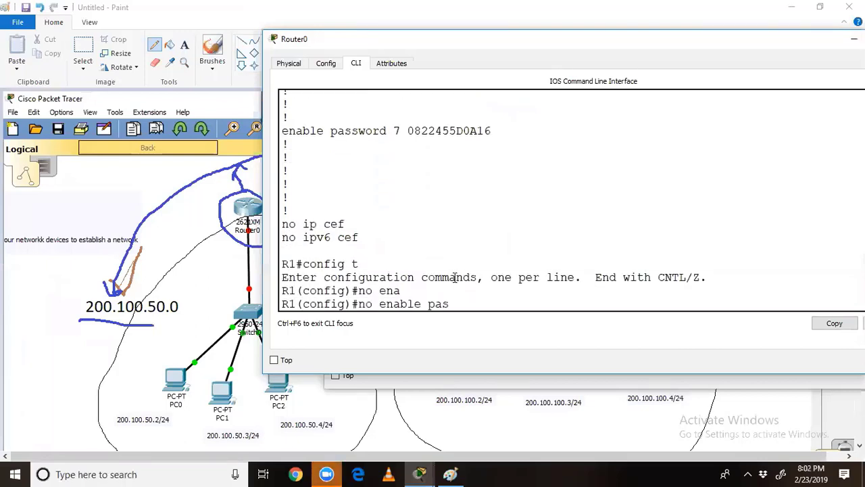
type("s")
key("Tab")
key("Return")
type("no s")
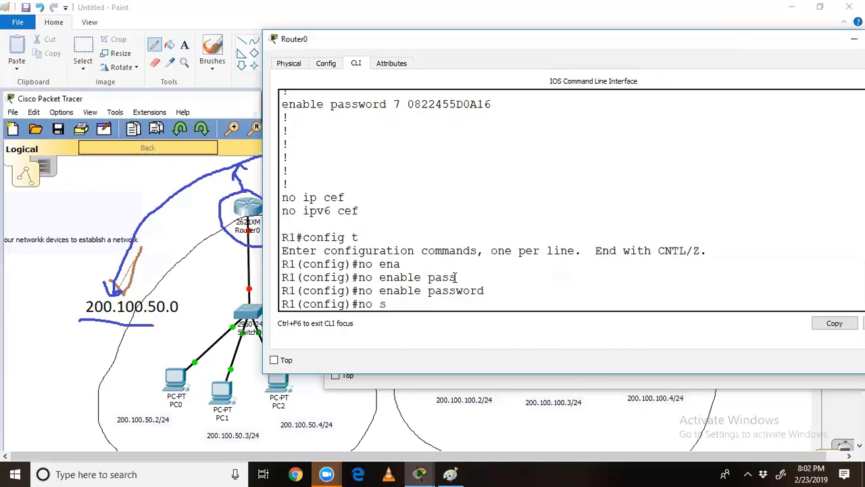
type("erv")
key("Tab")
type("p")
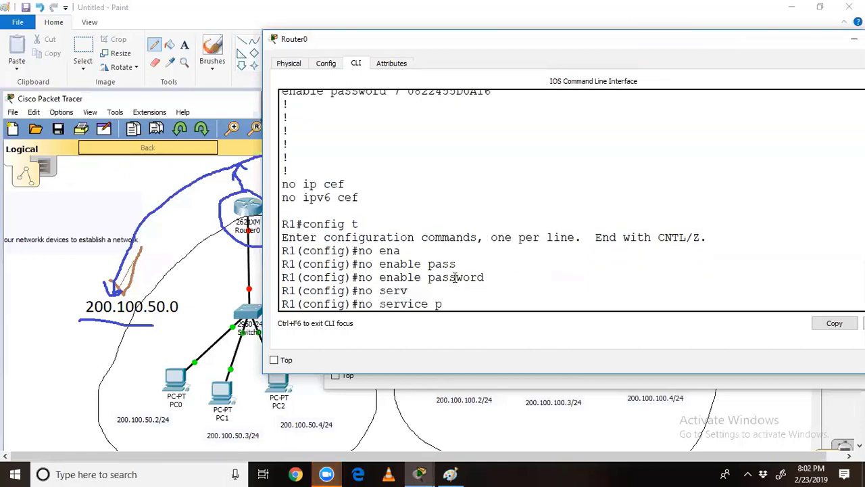
type("ass")
key("Tab")
key("Return")
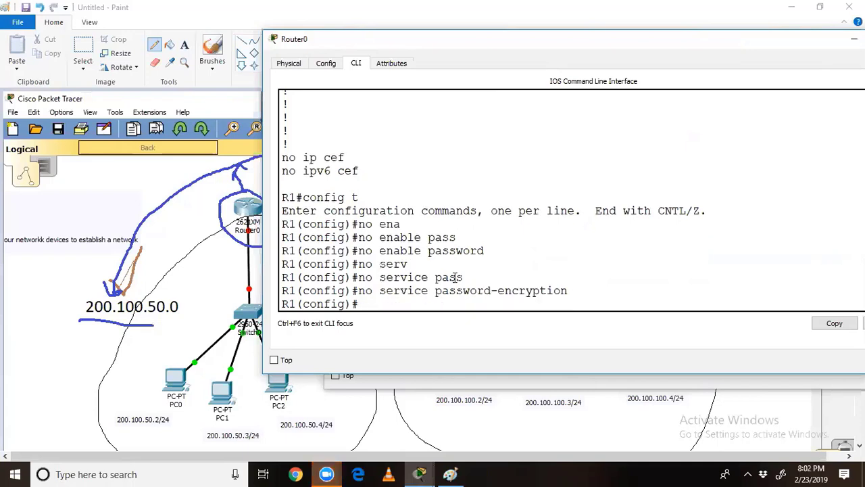
Step: Return to privileged mode with Ctrl+Z and save the running configuration with wr
key("ctrl+z")
key("Return")
type("wr")
key("Return")
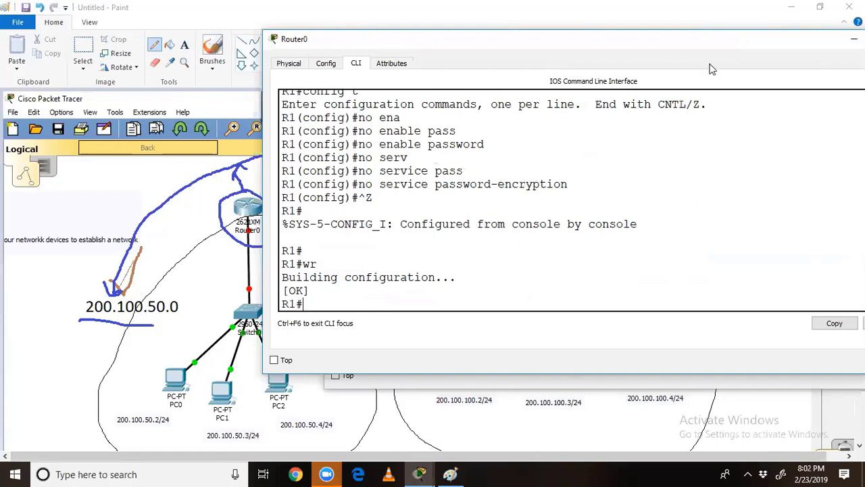
Step: Close the Router0 and Router1 console windows
left_click_drag(721, 61, 505, 134)
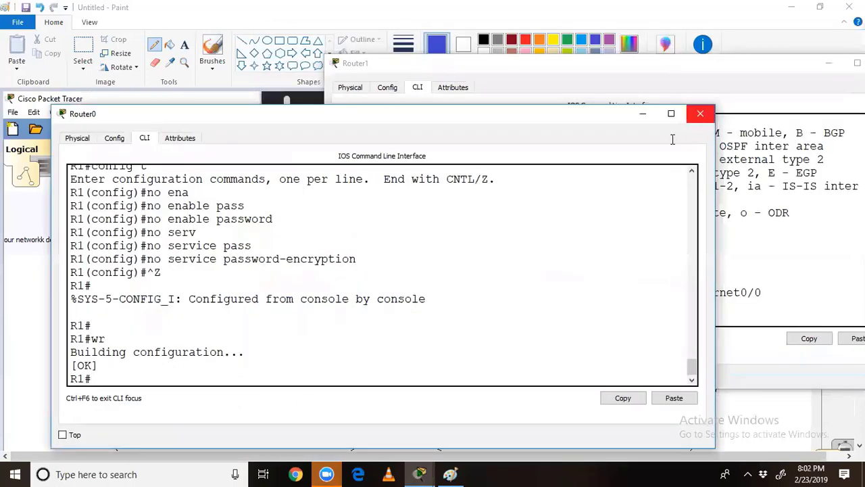
left_click(700, 112)
left_click_drag(777, 63, 606, 93)
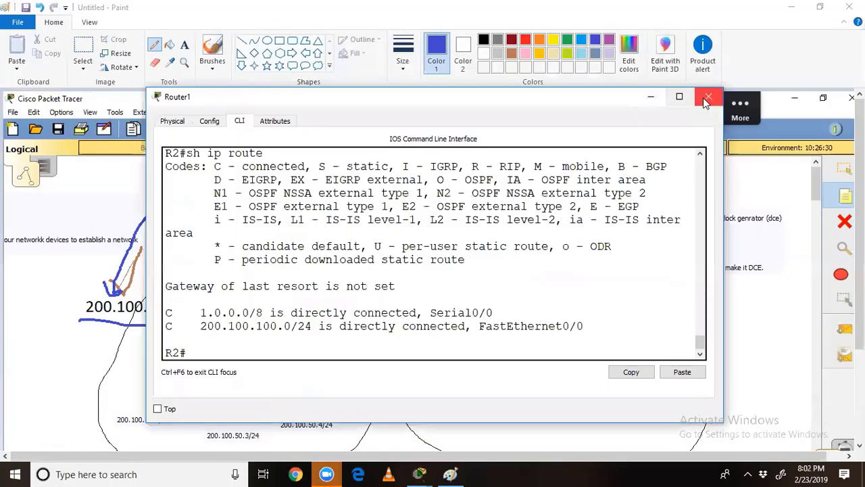
left_click(707, 93)
Step: Dismiss Paint's save-changes prompt, minimise Paint, and open Packet Tracer's File menu
left_click(849, 6)
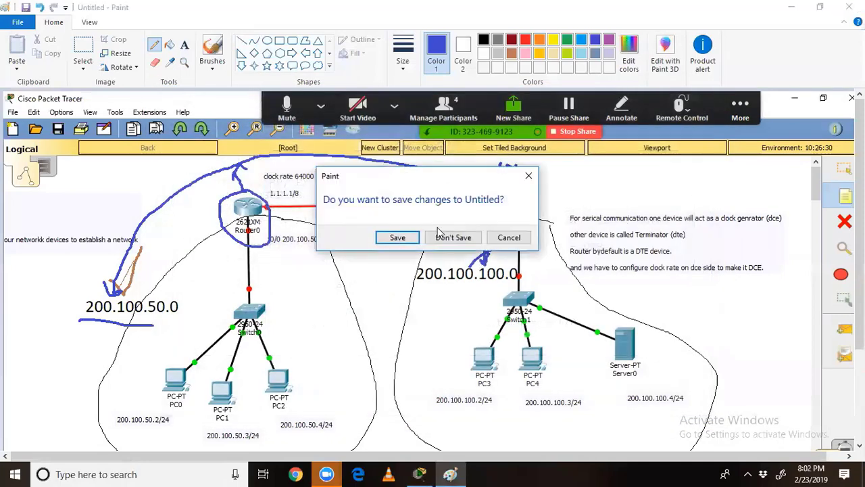
left_click(408, 243)
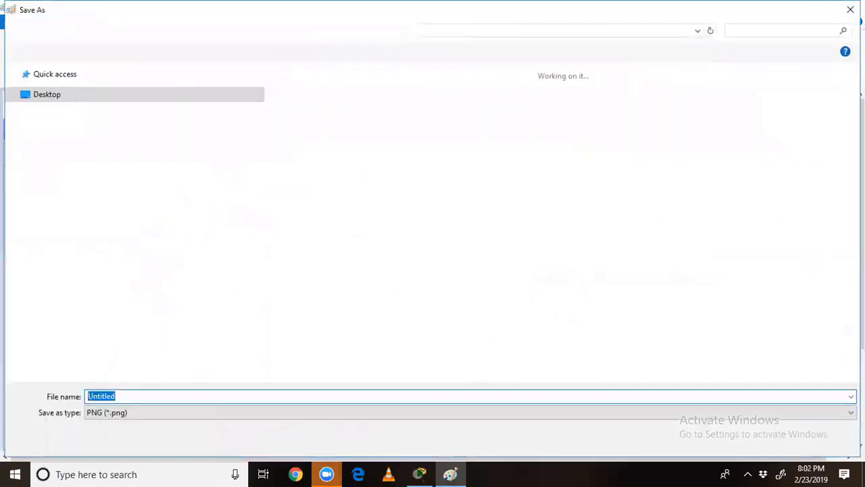
left_click(849, 9)
left_click(848, 8)
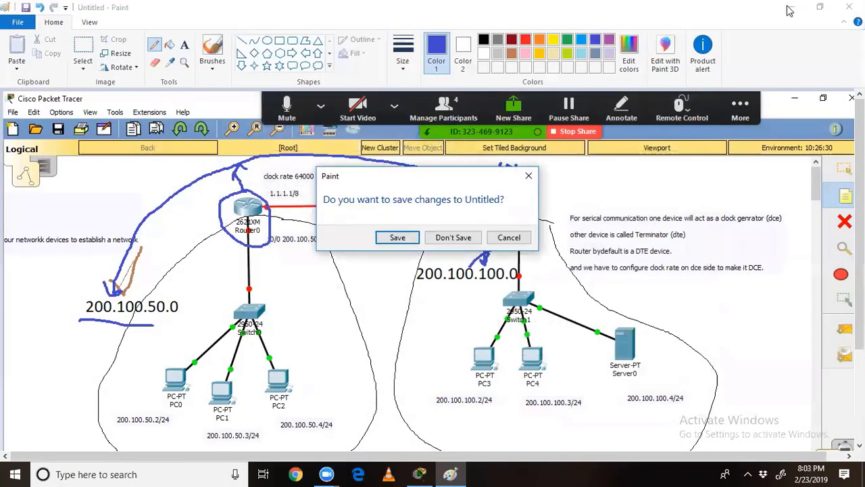
key("Escape")
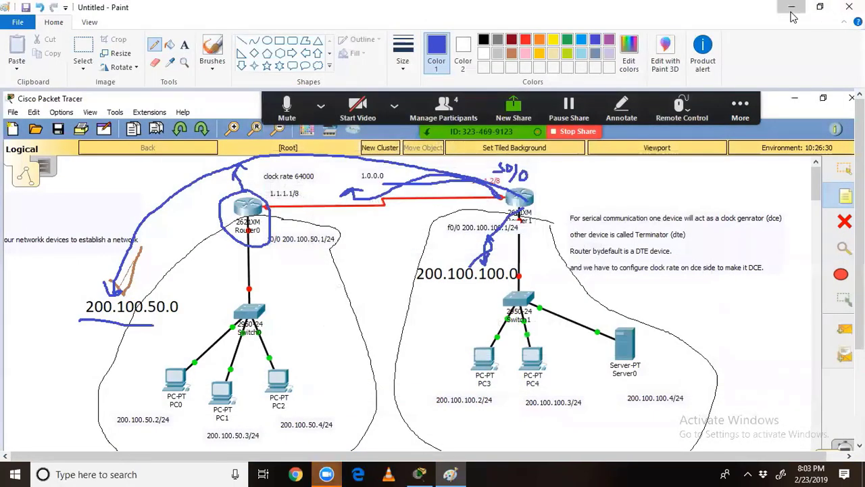
left_click(792, 9)
left_click(10, 21)
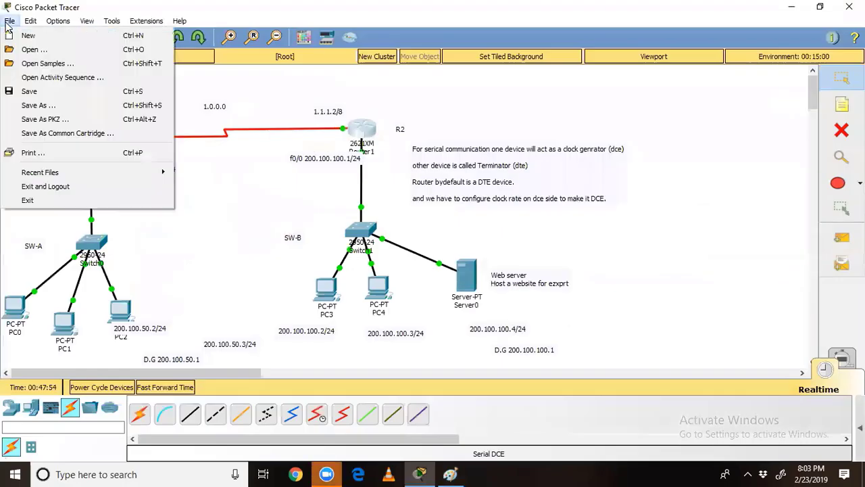
Step: Start saving the topology and go to CISCO (E:) > onliine-trainings > student folder
left_click(23, 91)
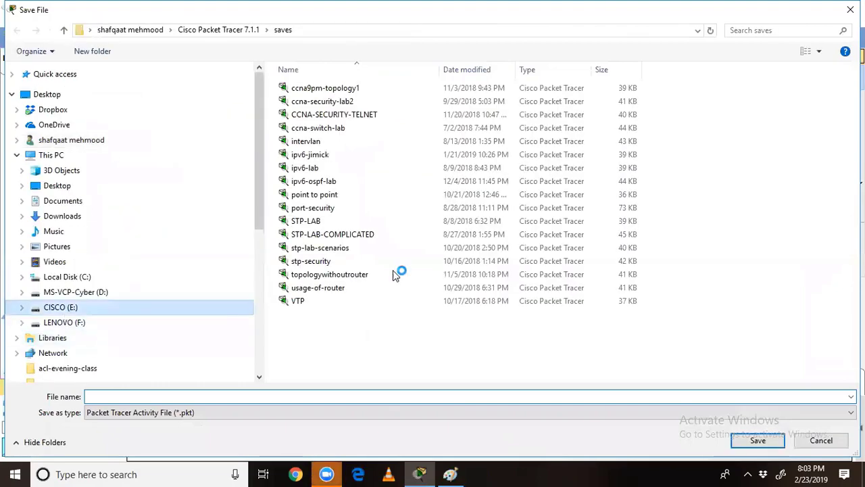
left_click(319, 208)
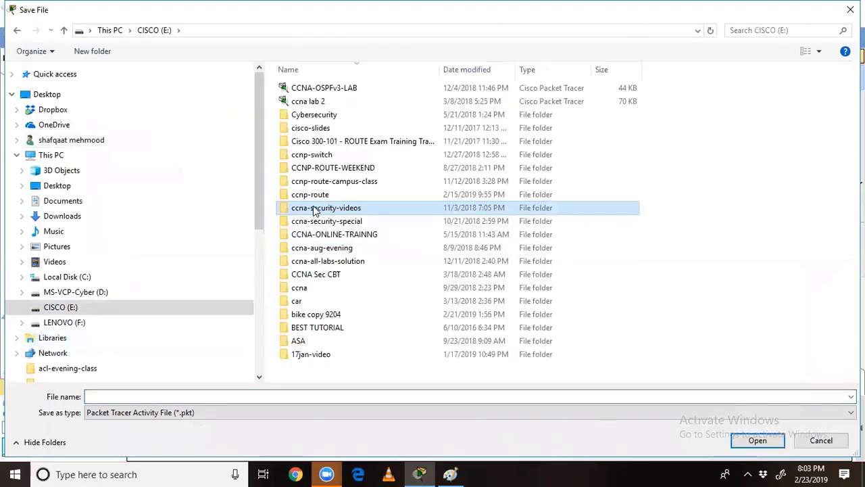
left_click(323, 248)
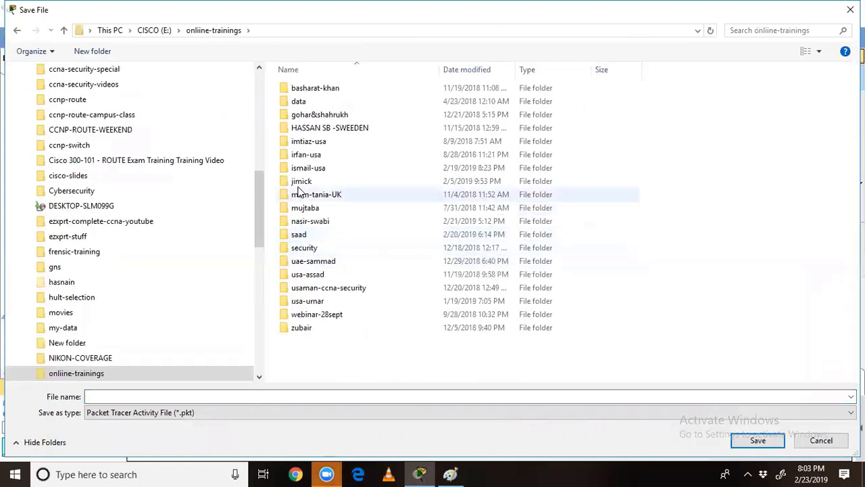
double_click(301, 168)
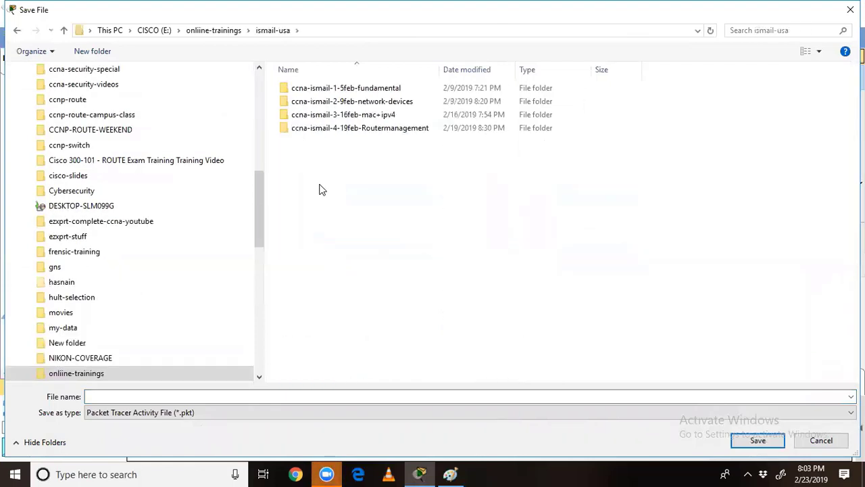
Step: Create a new folder there named 23feb-topology
right_click(322, 185)
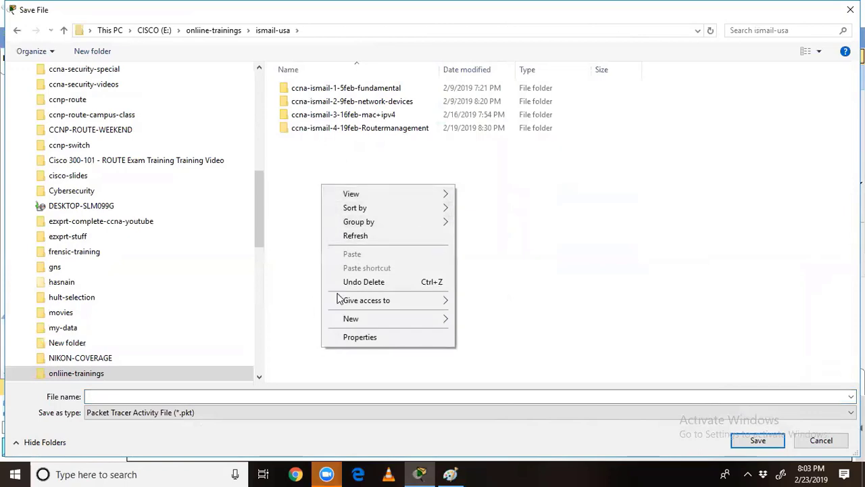
mouse_move(358, 318)
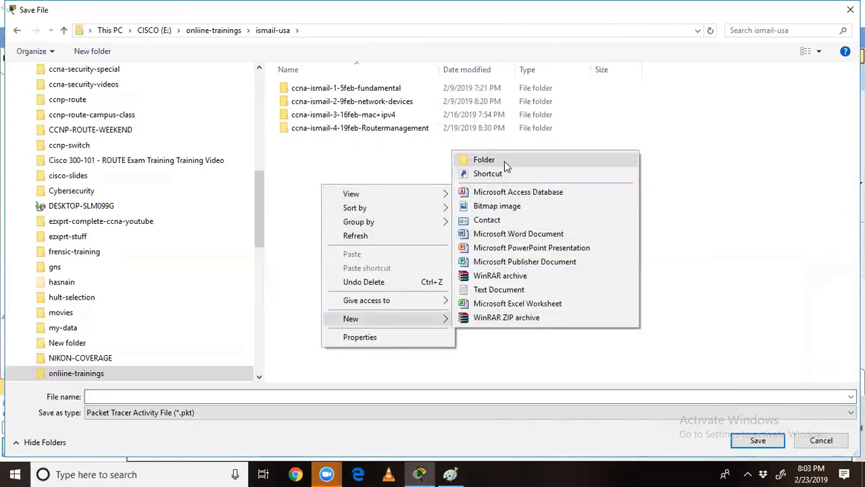
left_click(504, 161)
type("ccna")
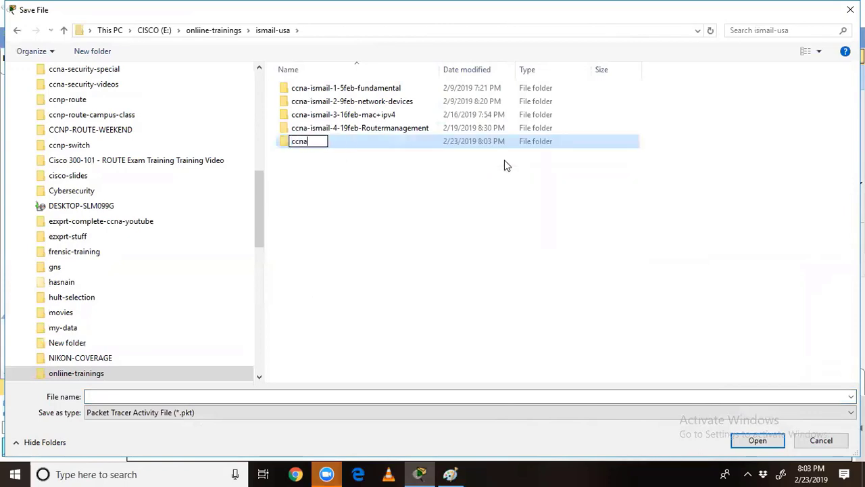
type("-ismail")
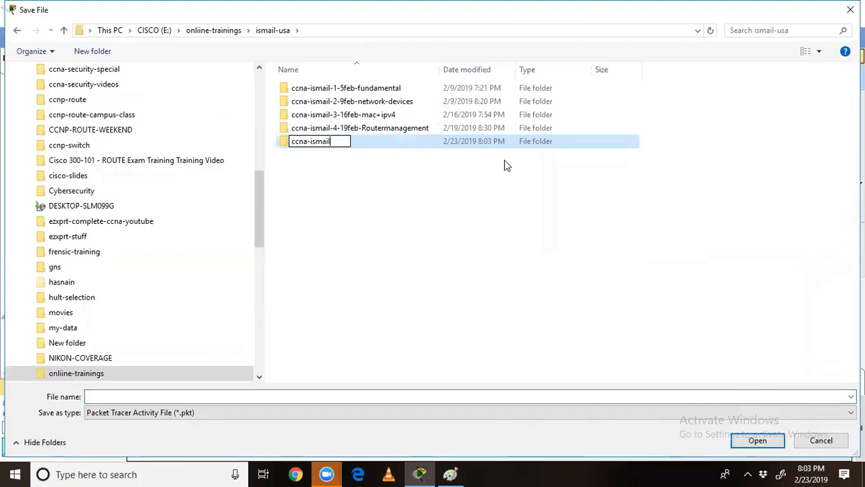
type("-5-top")
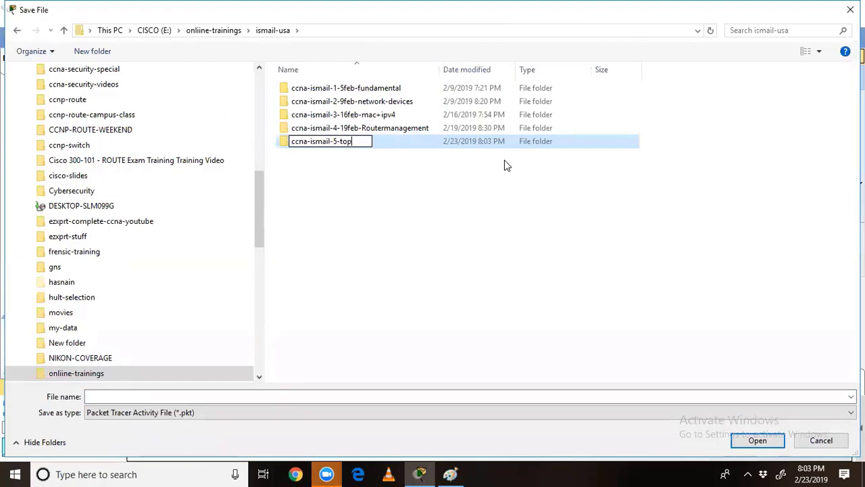
key("BackSpace")
key("BackSpace")
key("BackSpace")
type("-")
key("BackSpace")
key("BackSpace")
key("BackSpace")
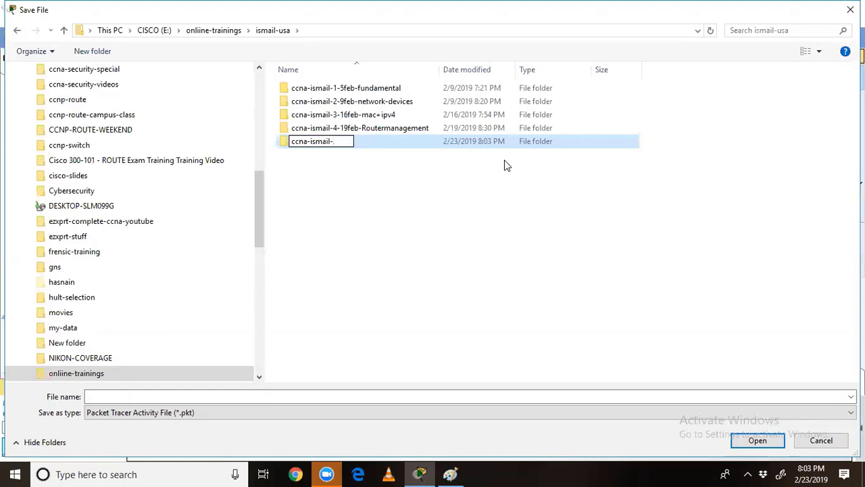
type("23feb-topology")
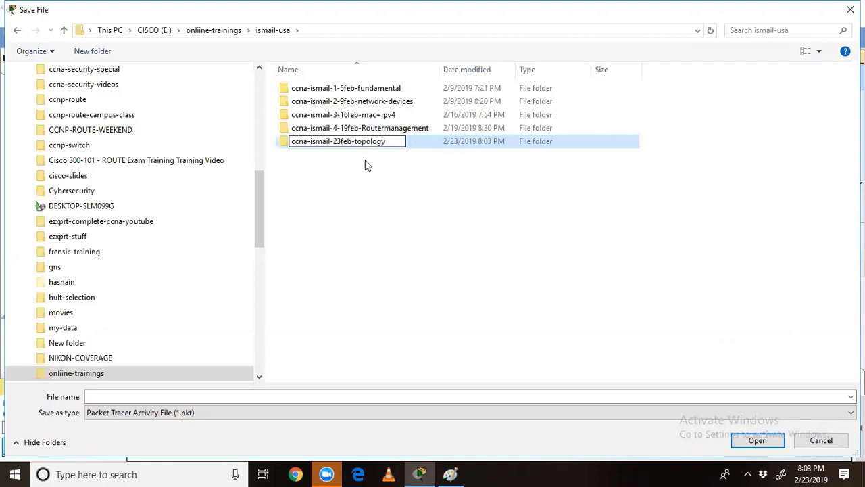
key("Return")
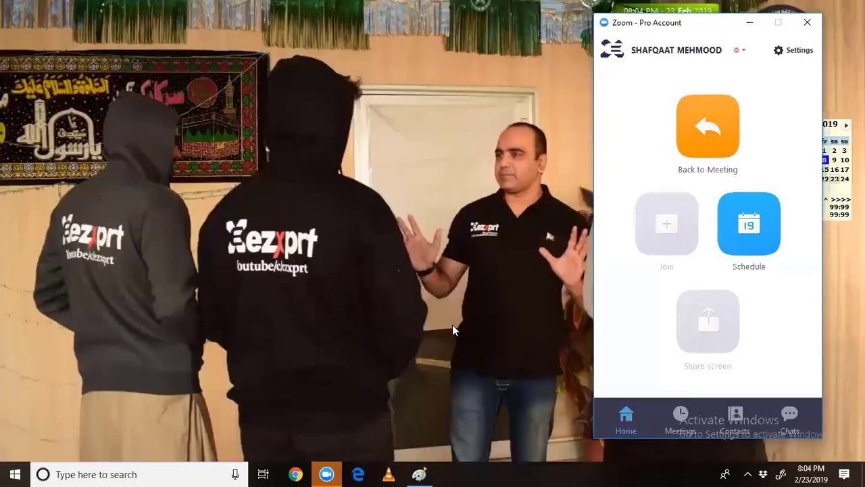